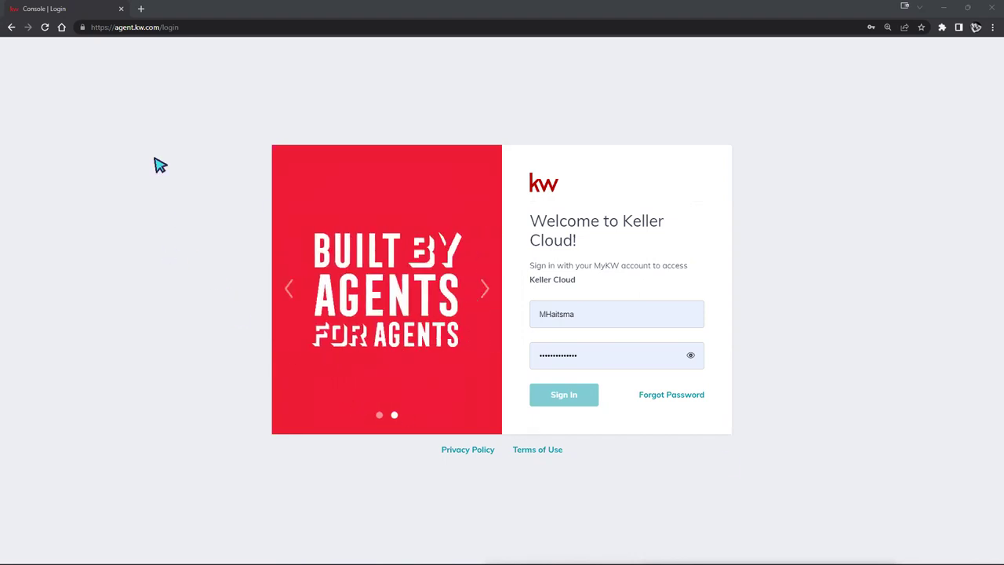
Step: Edit the username on the KW Command login page, appending '12'
left_click_drag(116, 28, 181, 49)
left_click(205, 120)
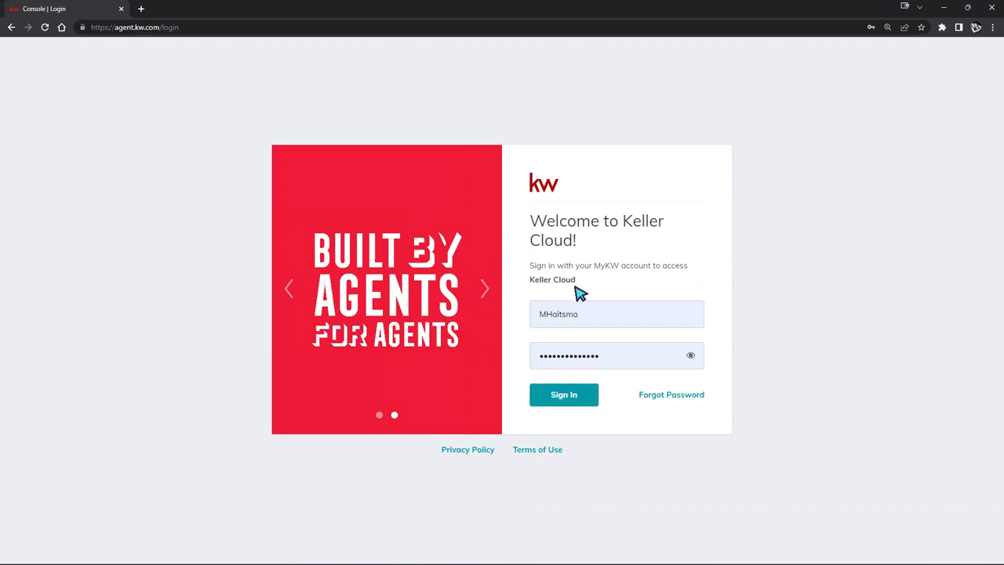
left_click(546, 315)
left_click_drag(546, 314, 596, 313)
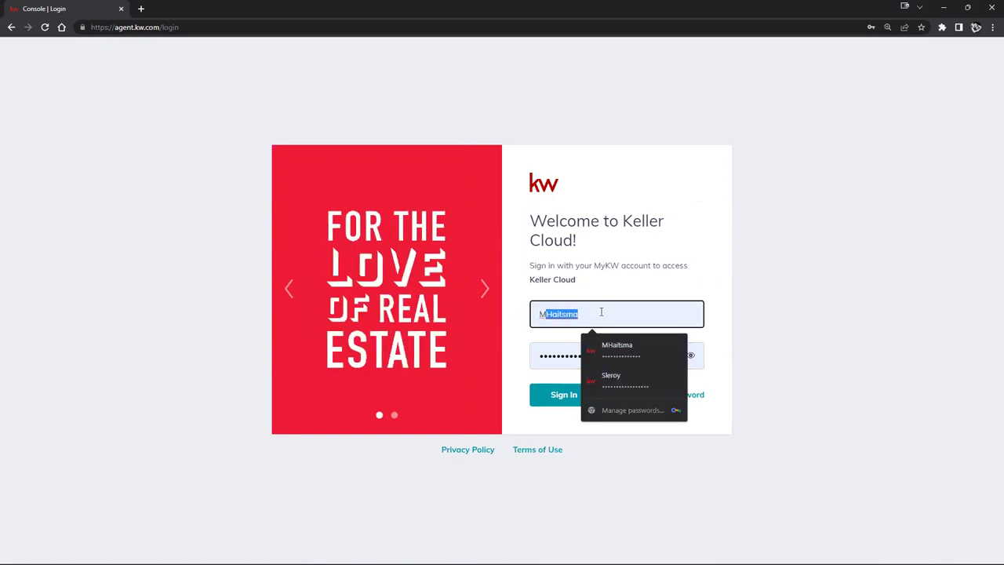
left_click(599, 314)
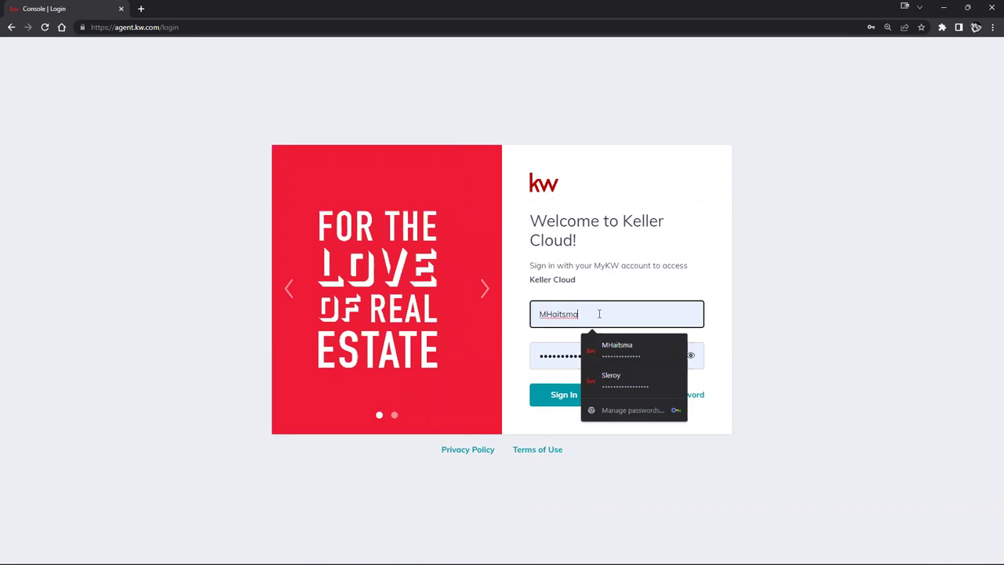
type("12")
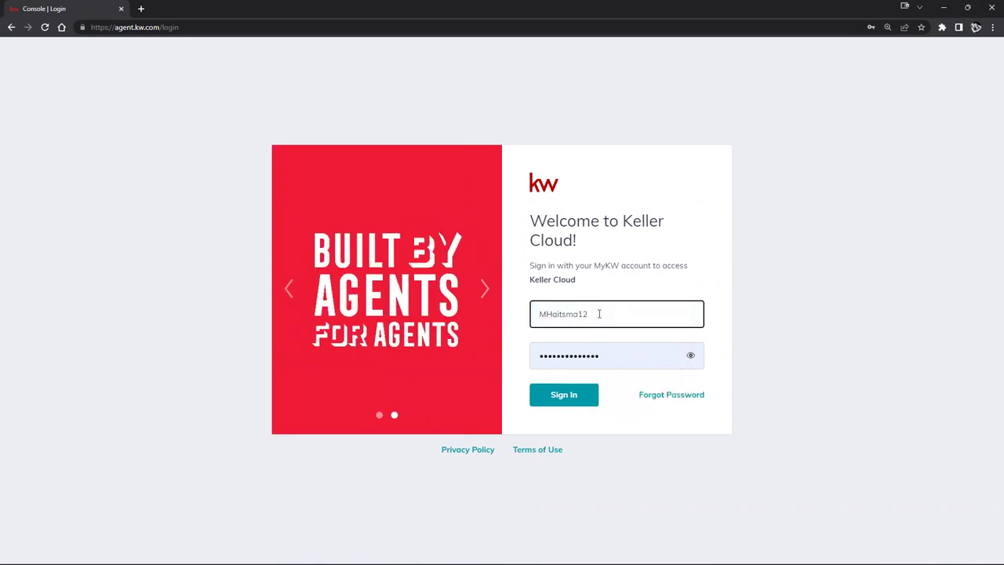
left_click(753, 553)
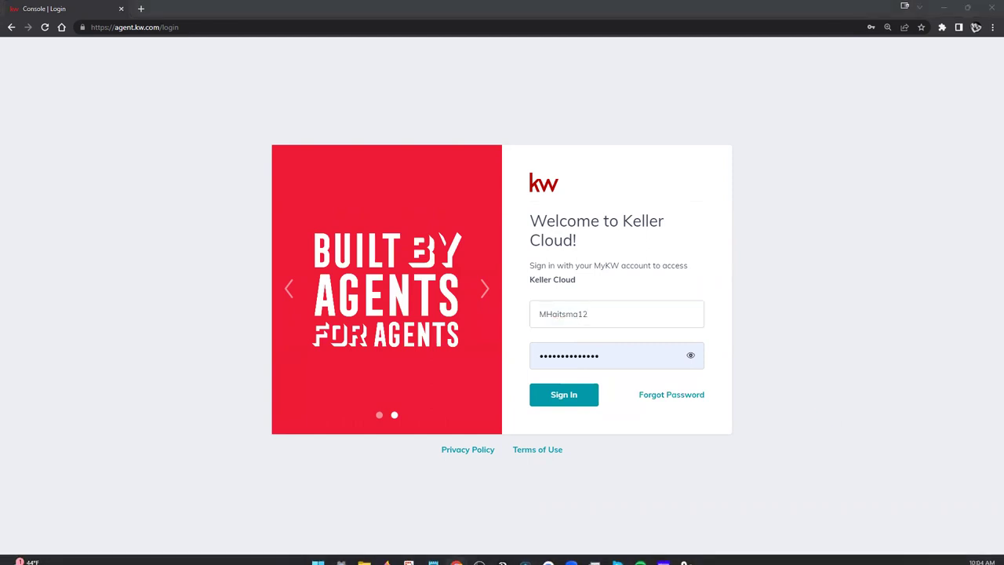
Step: Replace the username with the listing agent's saved login and sign in to Keller Cloud
double_click(551, 312)
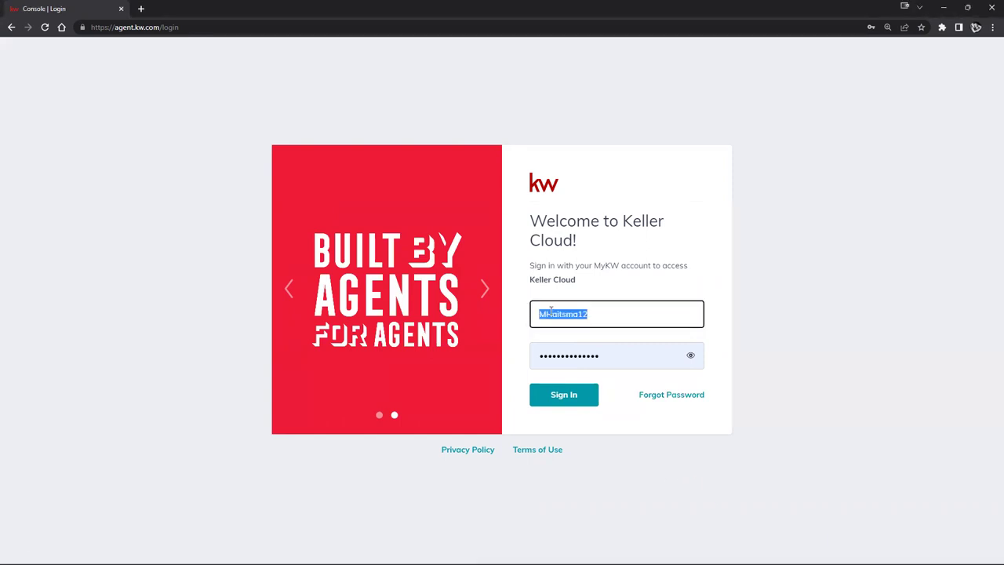
key("BackSpace")
left_click(610, 371)
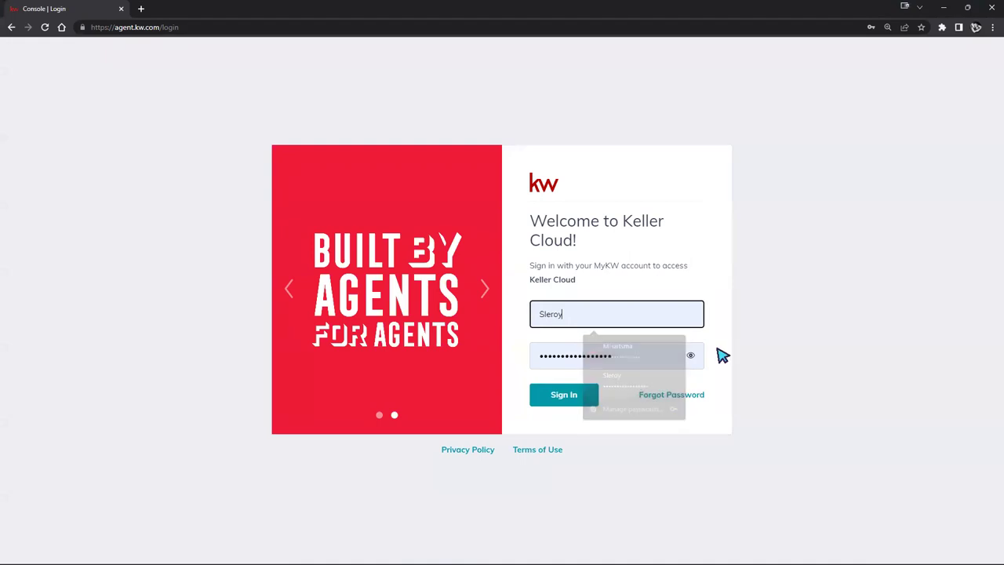
left_click(581, 392)
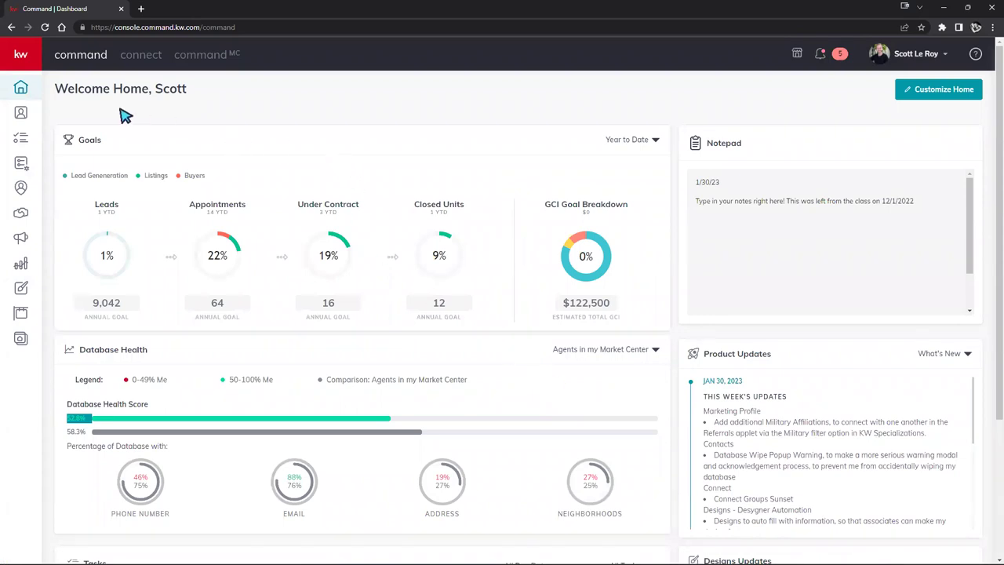
Step: Expand the side navigation labels, zoom the page in two steps, and open the account menu
left_click(24, 59)
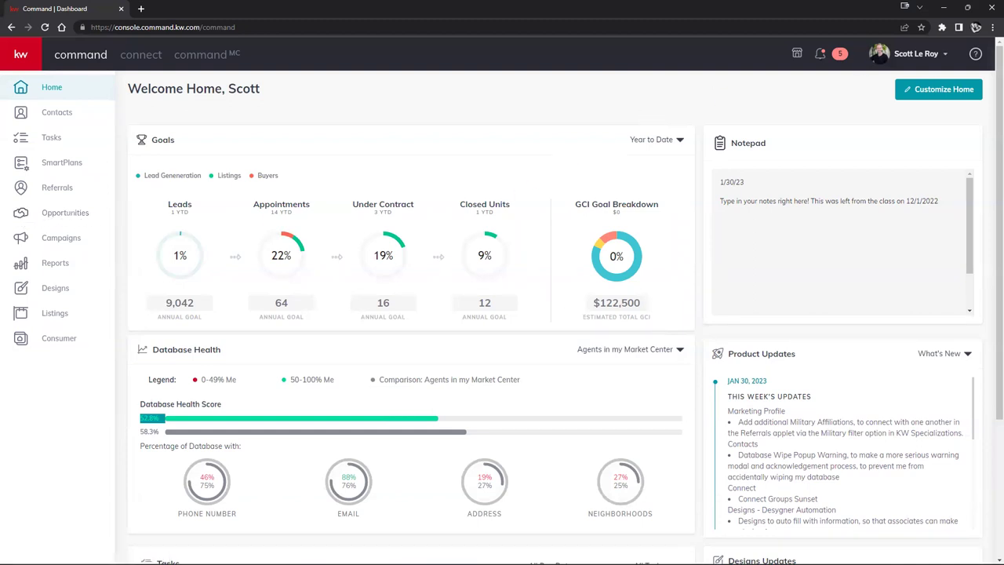
left_click(993, 30)
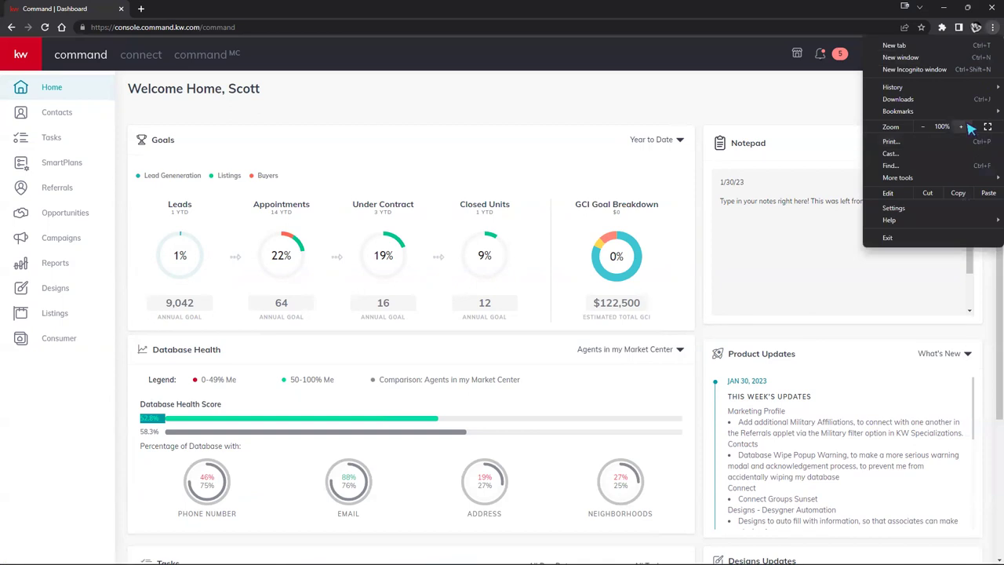
left_click(965, 127)
left_click(965, 127)
left_click(88, 491)
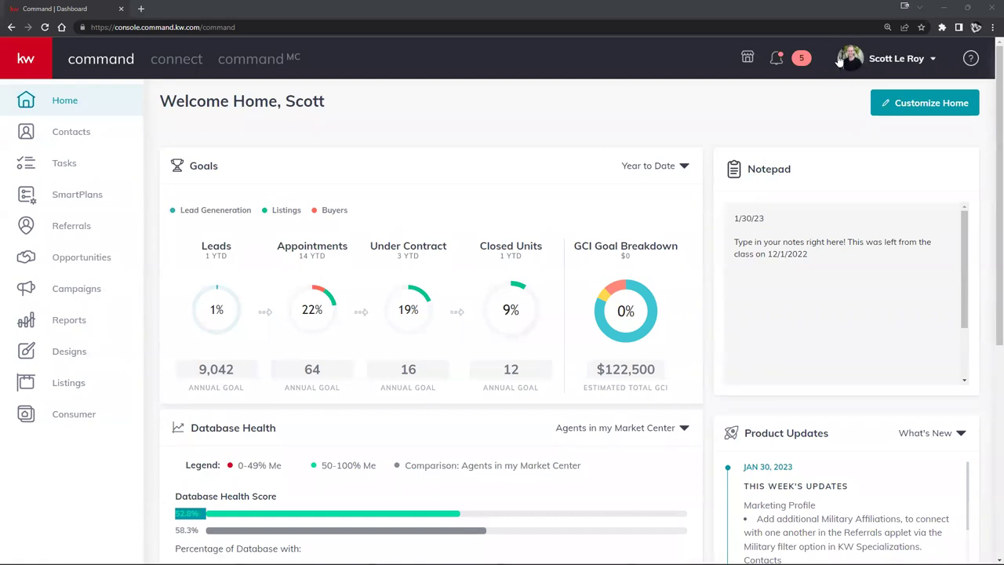
left_click(906, 61)
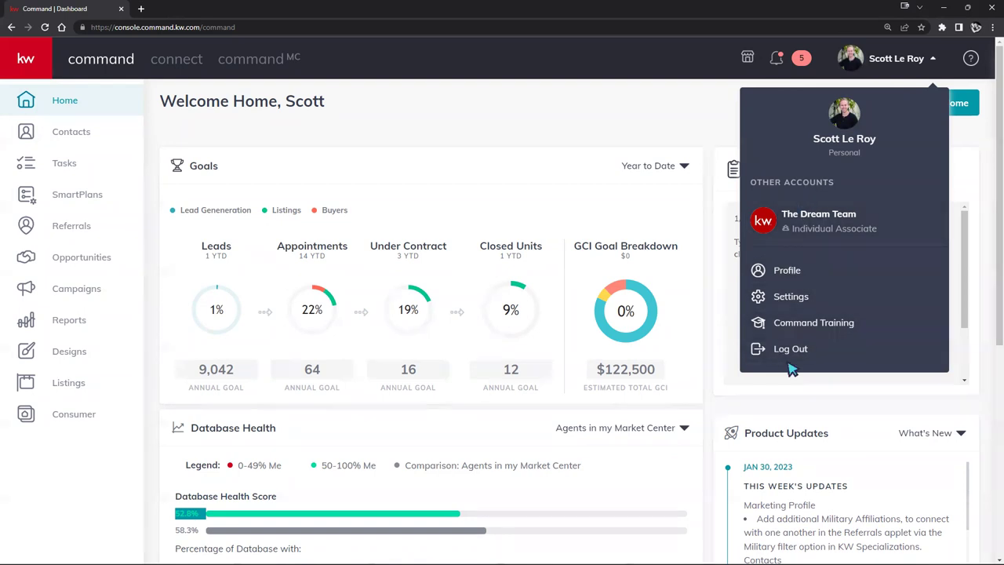
Step: Open account Settings and toggle the Connect Settings section open and closed
left_click(816, 302)
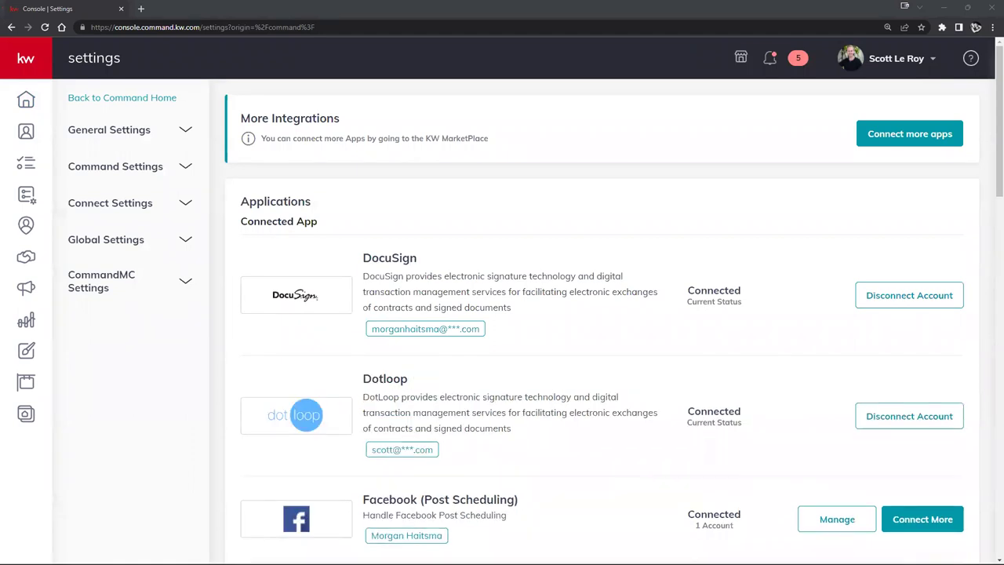
left_click(132, 204)
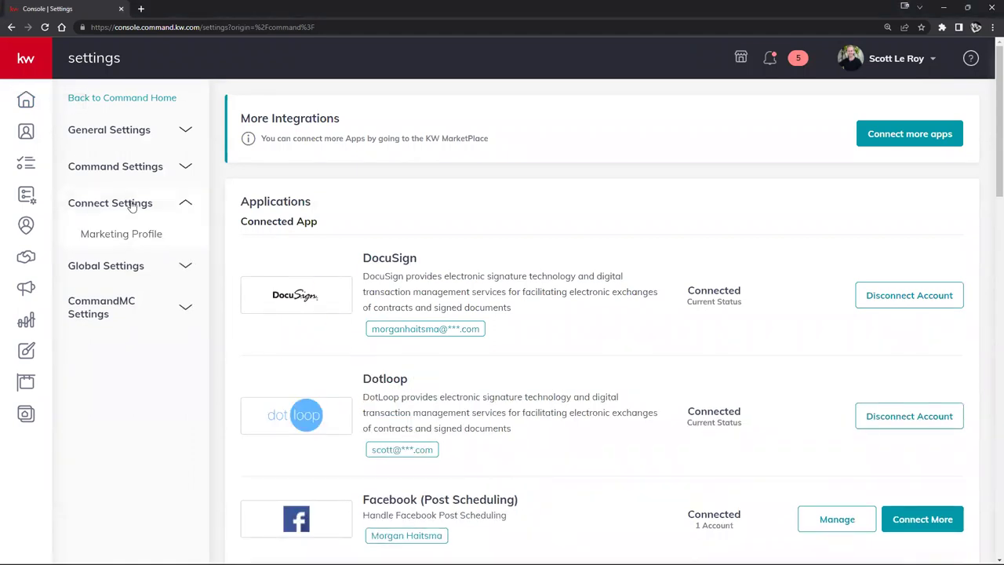
left_click(133, 206)
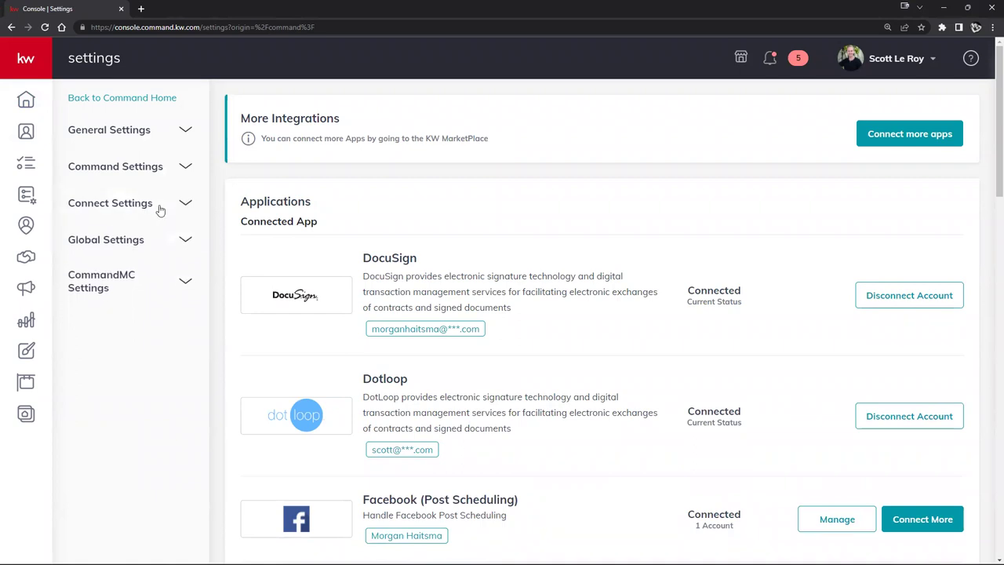
Step: Scroll through the Applications list of connected and unconnected apps
scroll(511, 209, "down", 2)
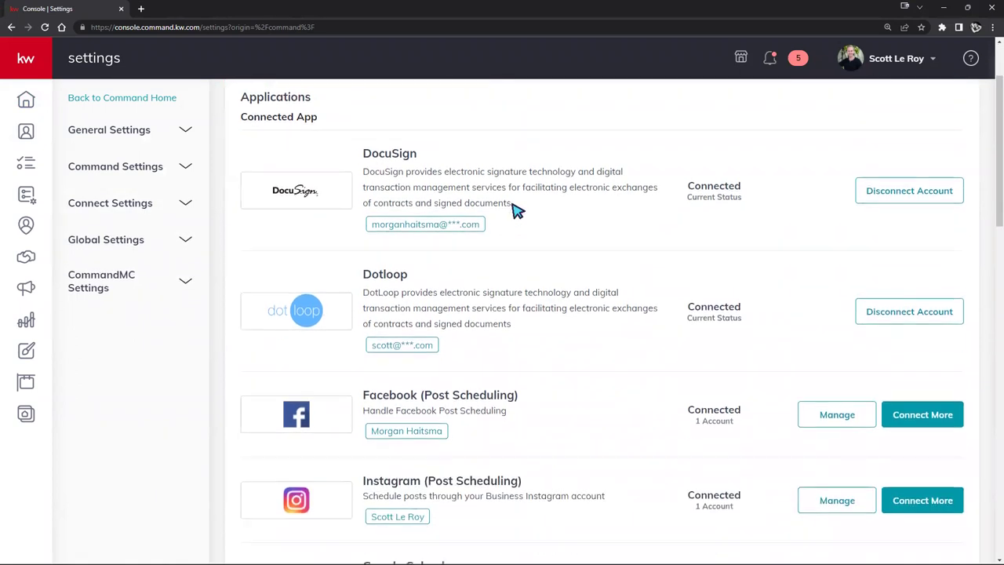
scroll(511, 205, "down", 3)
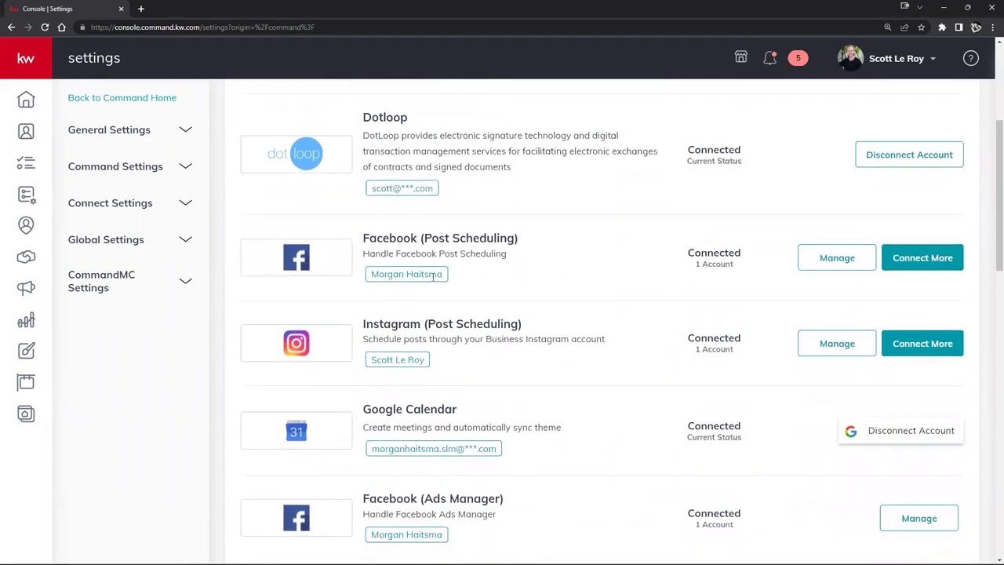
scroll(436, 271, "down", 1)
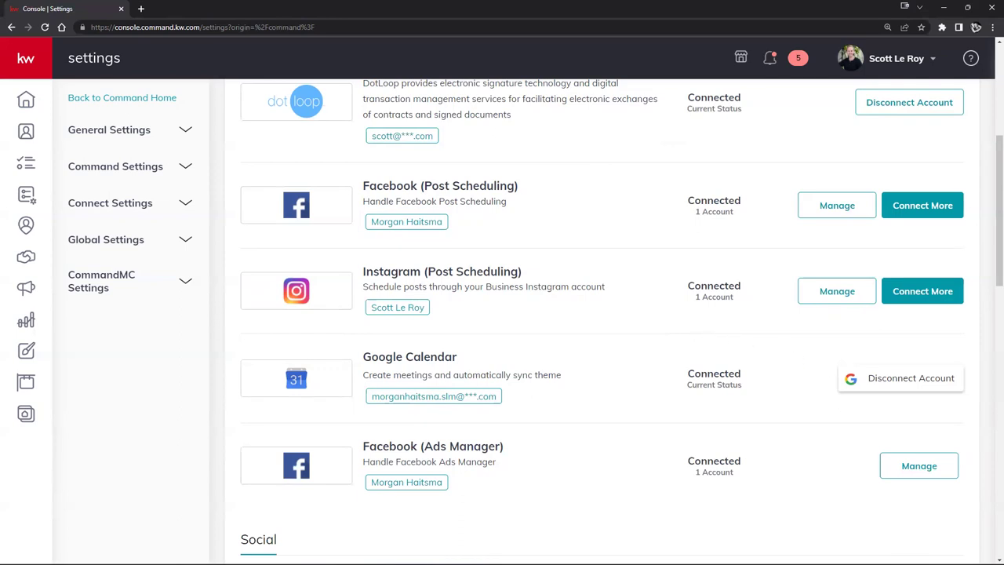
scroll(566, 369, "down", 2)
scroll(566, 369, "down", 3)
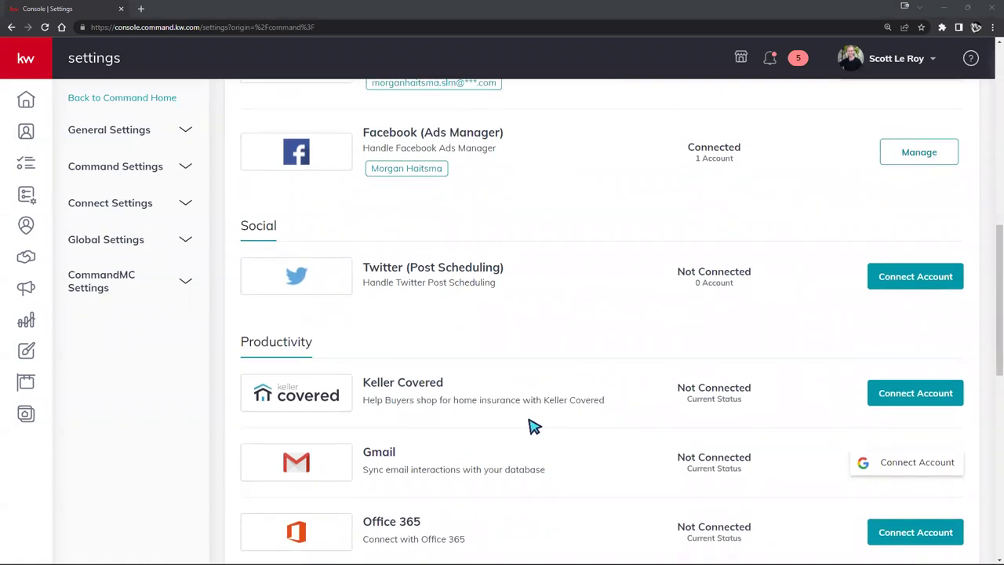
scroll(532, 427, "up", 1)
scroll(532, 426, "up", 7)
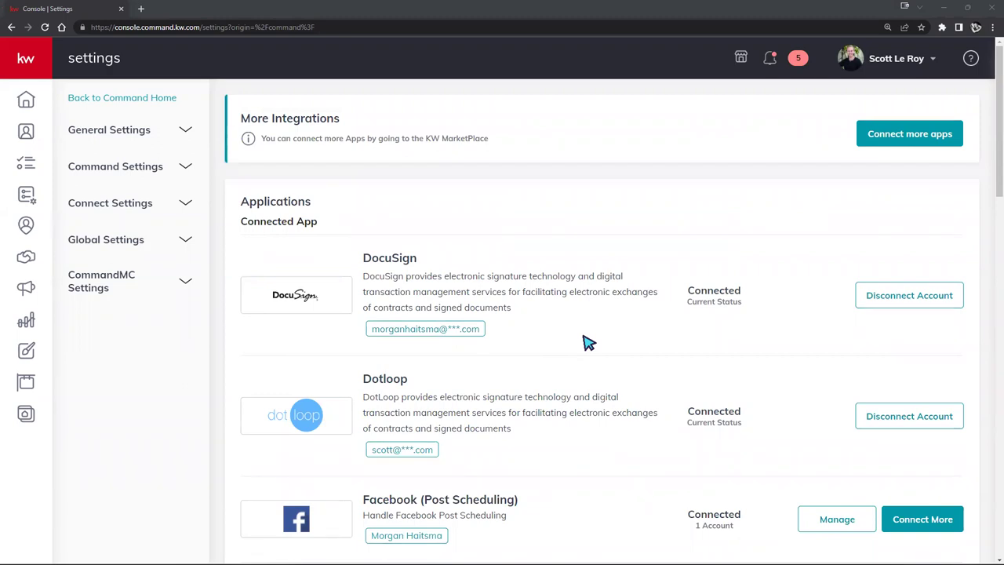
Step: Disconnect the DocuSign account, confirm, and find it Not Connected under Digital Signature & Transactions
left_click(914, 295)
left_click(593, 423)
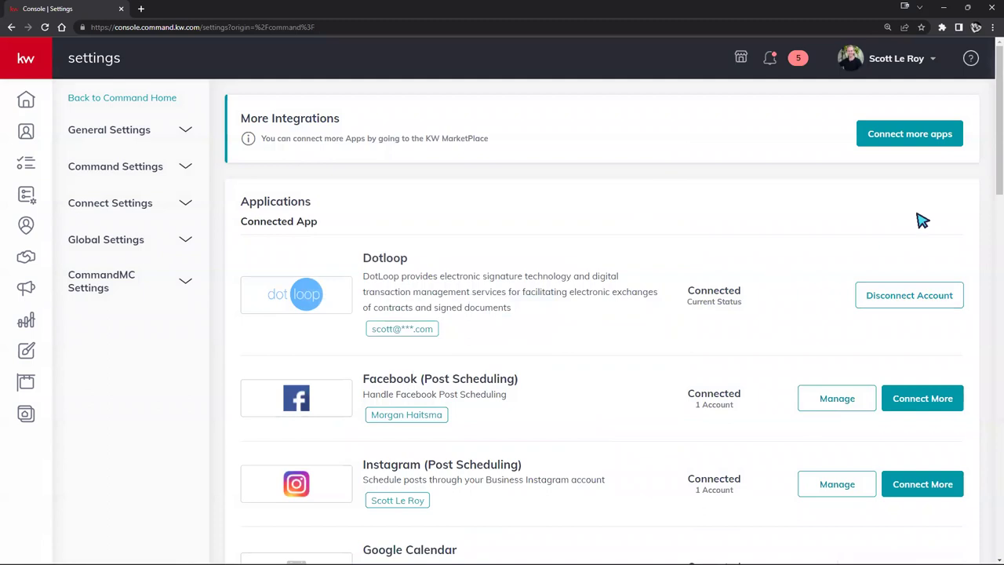
scroll(659, 272, "down", 5)
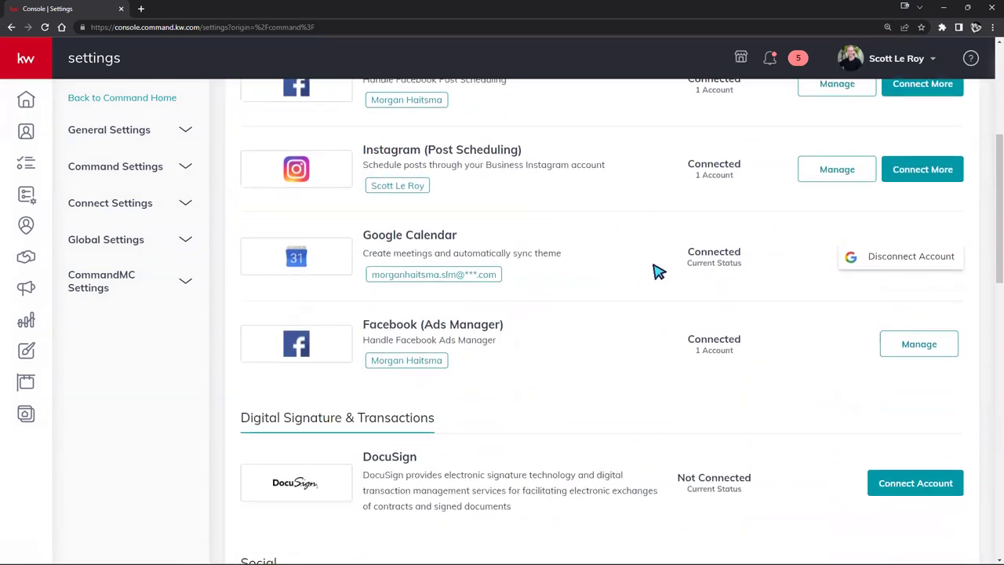
left_click_drag(441, 374, 240, 369)
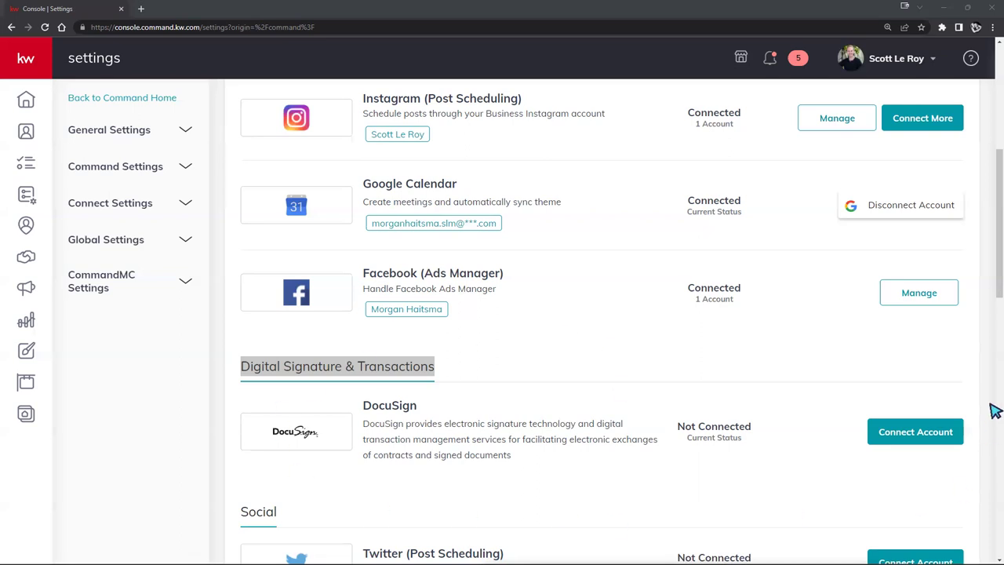
left_click(808, 486)
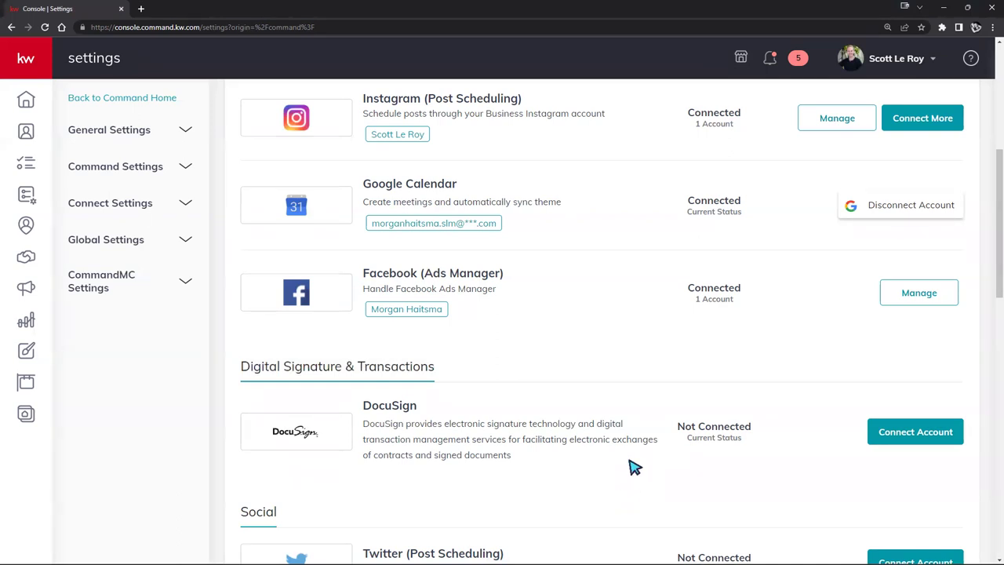
left_click(923, 441)
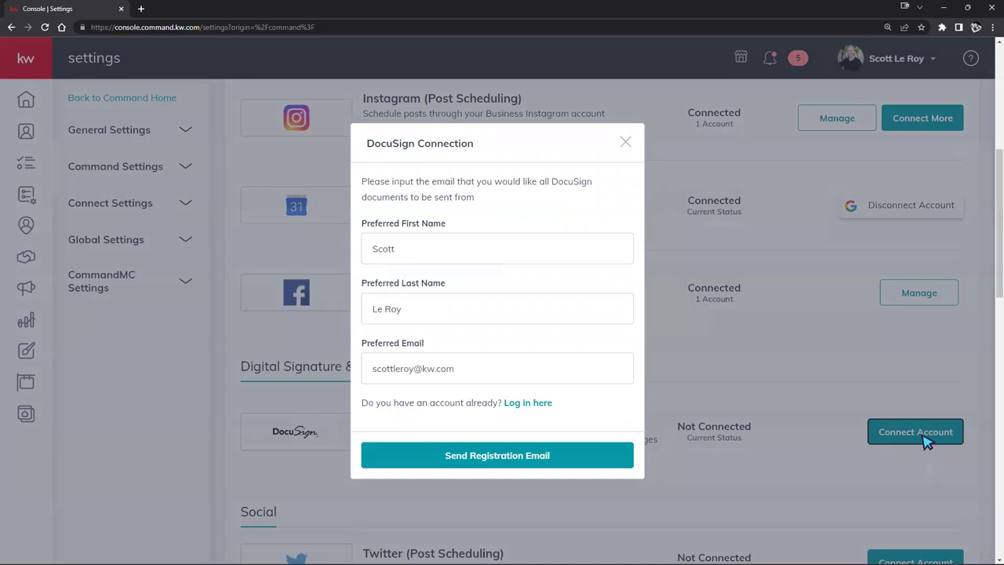
left_click(447, 256)
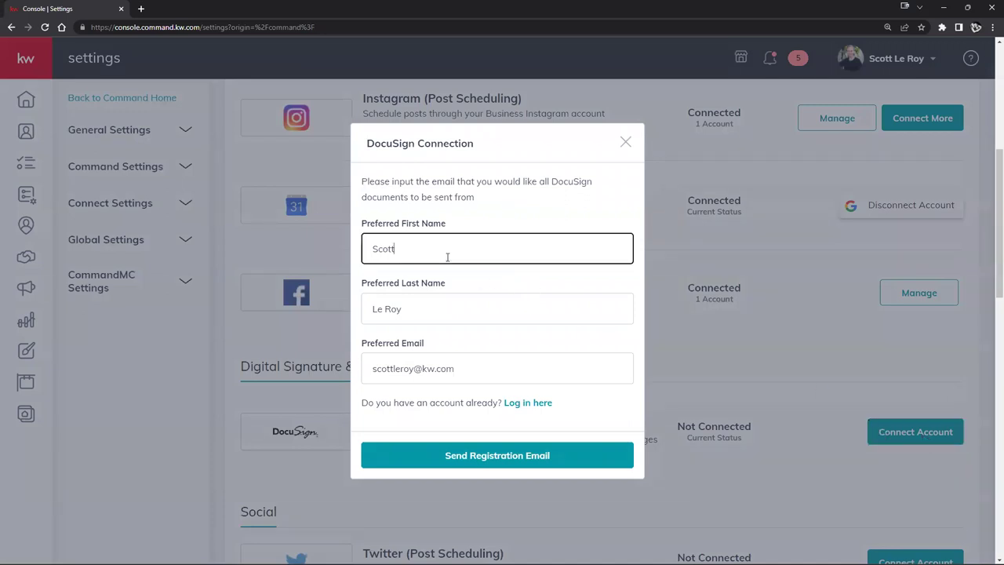
double_click(408, 252)
left_click_drag(419, 305, 355, 310)
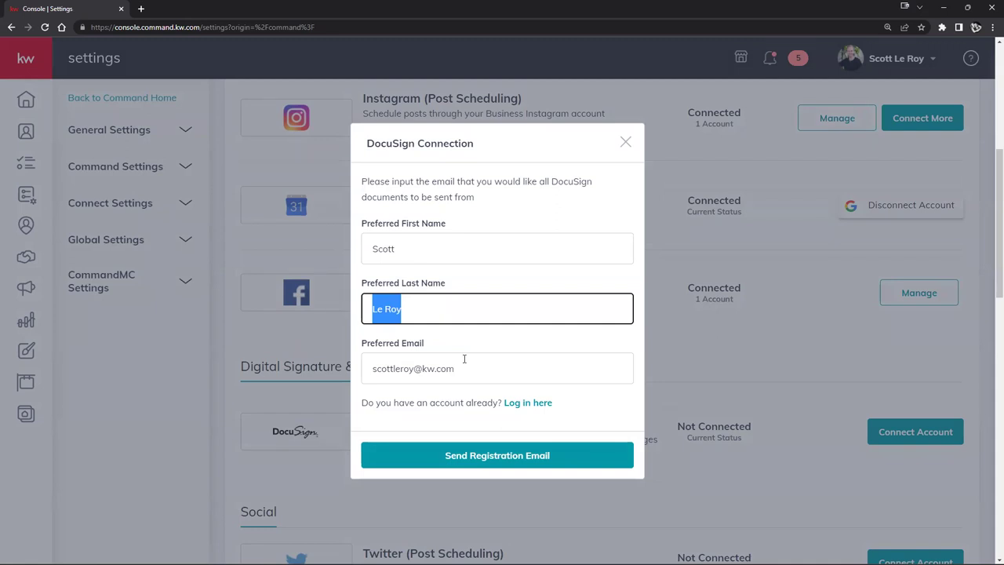
left_click_drag(463, 369, 366, 373)
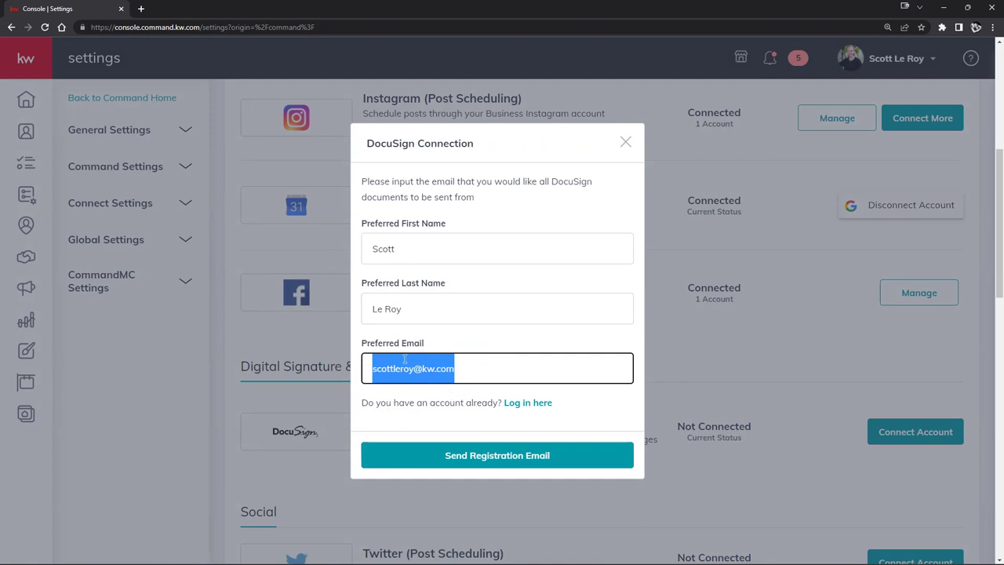
left_click(451, 373)
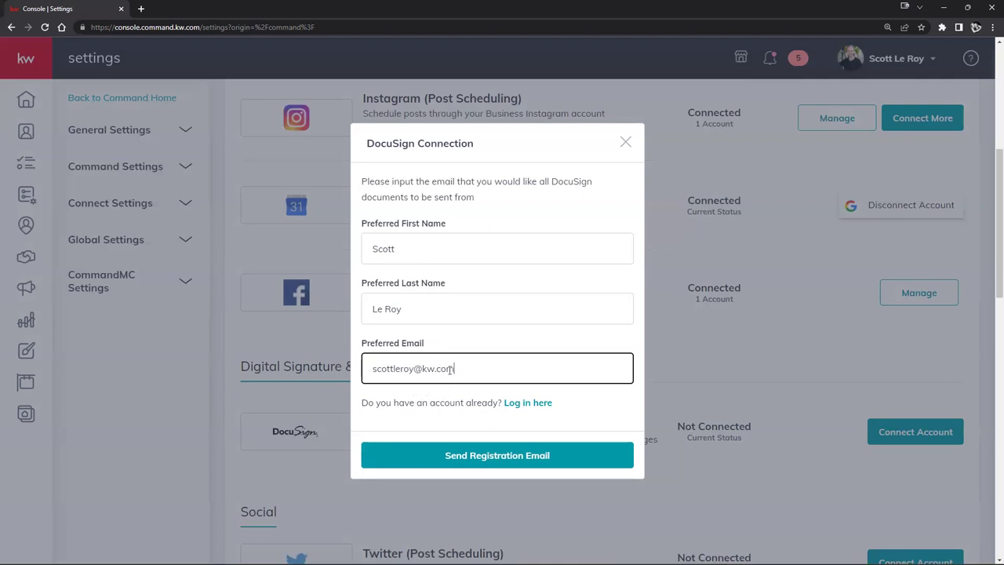
left_click_drag(456, 367, 368, 365)
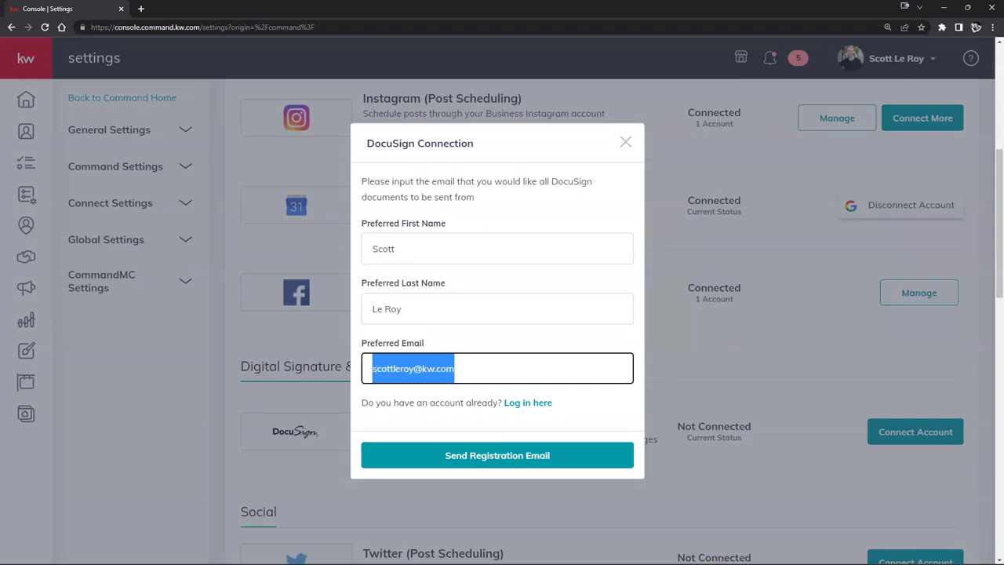
Step: Return to the DocuSign connection form and choose logging in with an existing DocuSign account
key("alt+Tab")
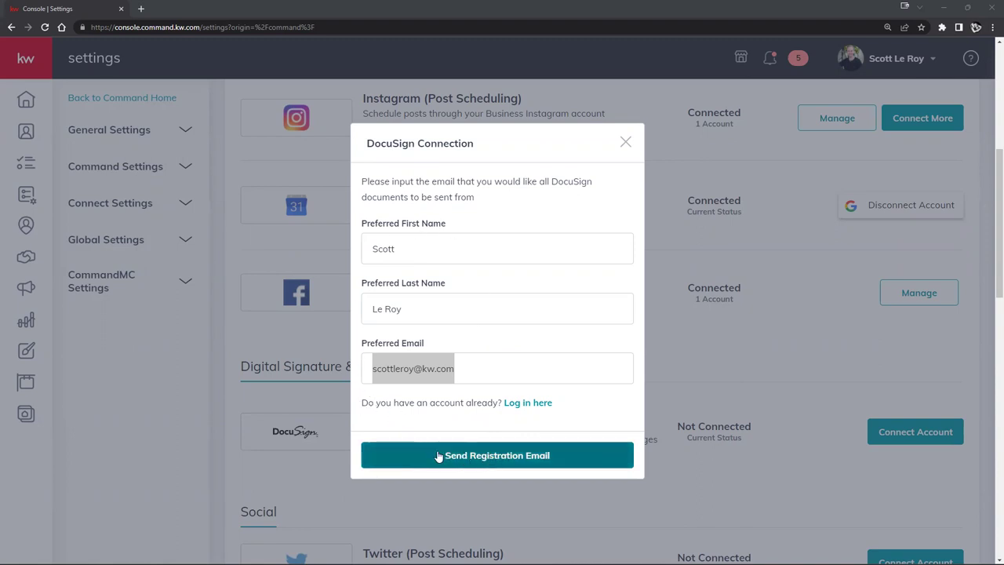
left_click(484, 375)
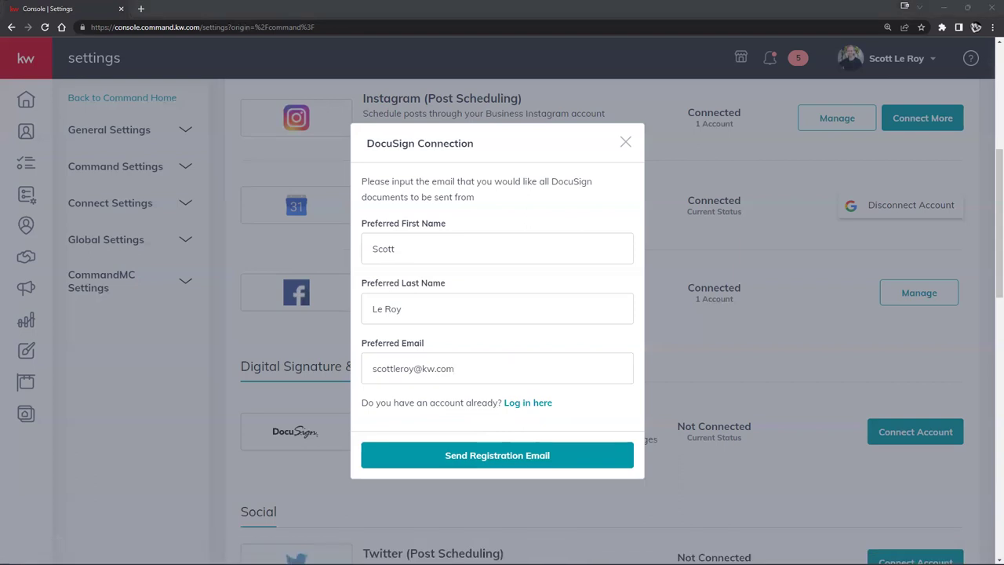
left_click(510, 403)
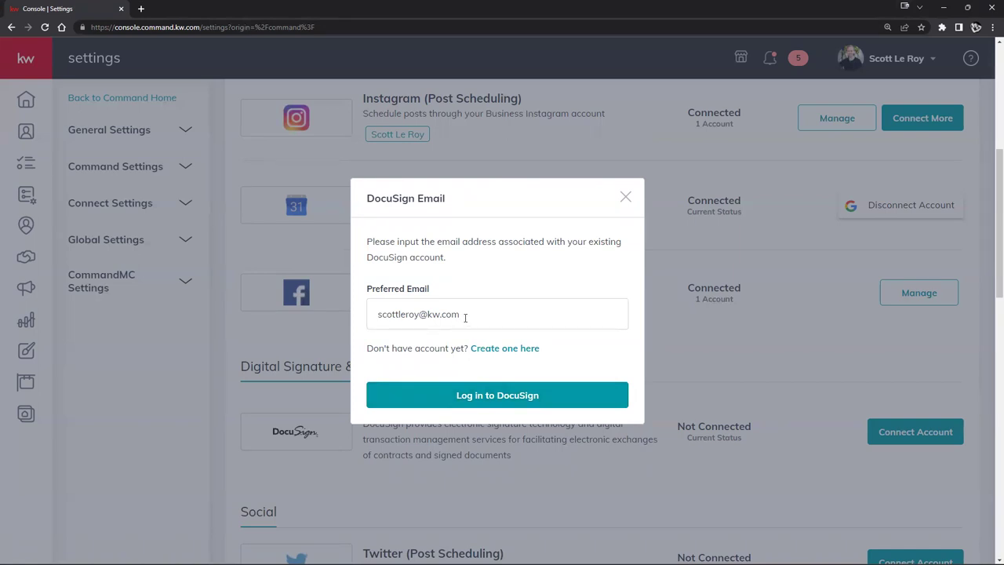
Step: Replace the Preferred Email username with the other agent's kw.com username and log in to DocuSign
left_click_drag(420, 313, 286, 310)
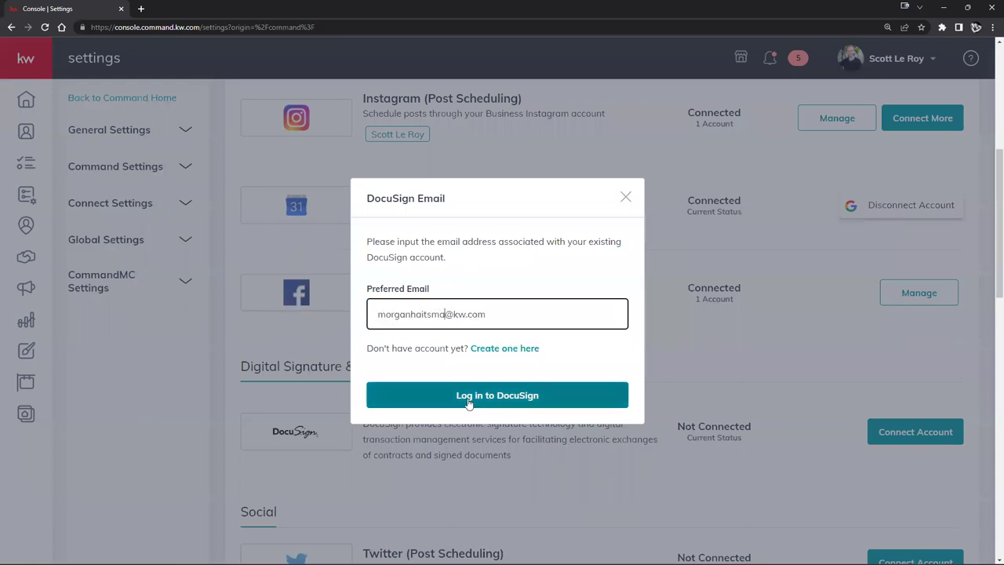
left_click(519, 401)
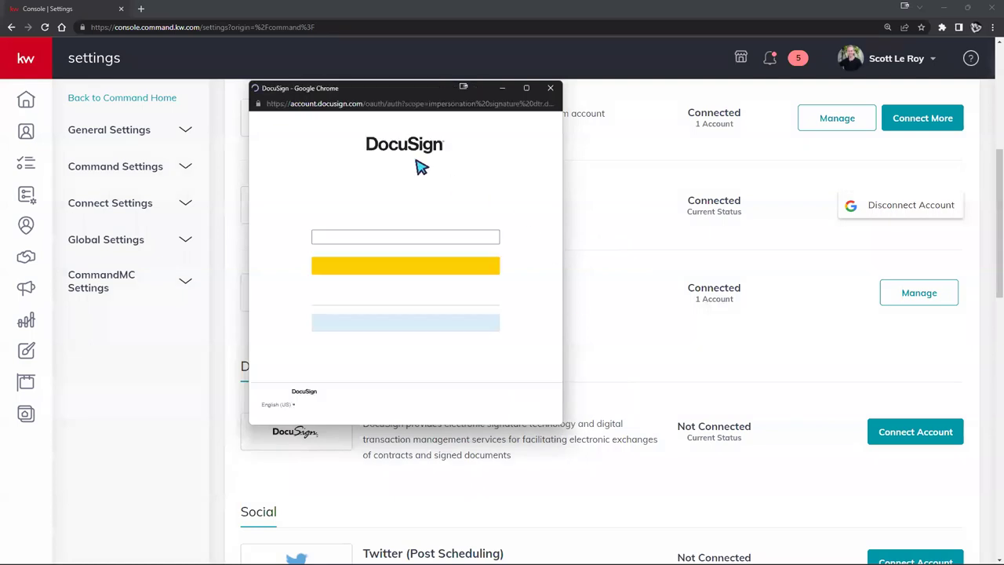
Step: Submit the saved DocuSign password to link the existing account to KW Command
left_click(424, 271)
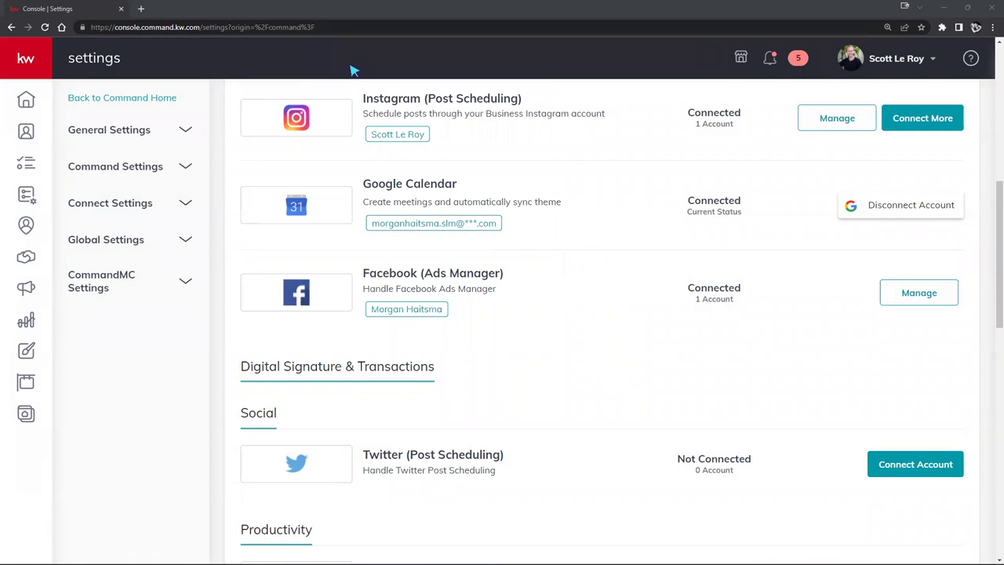
Step: Scroll up to the Applications list and select DocuSign's linked account email under Connected
scroll(679, 375, "up", 3)
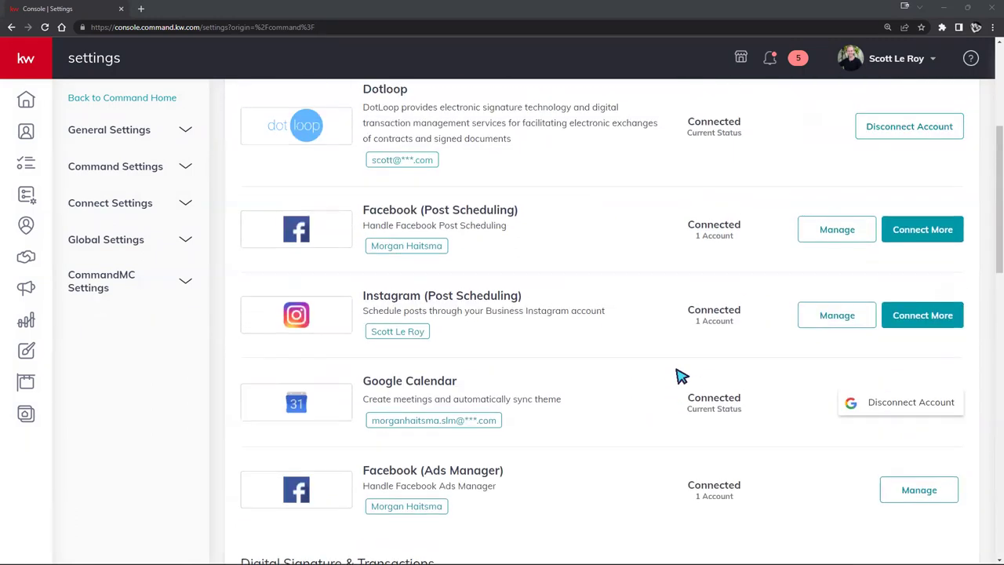
scroll(680, 375, "up", 4)
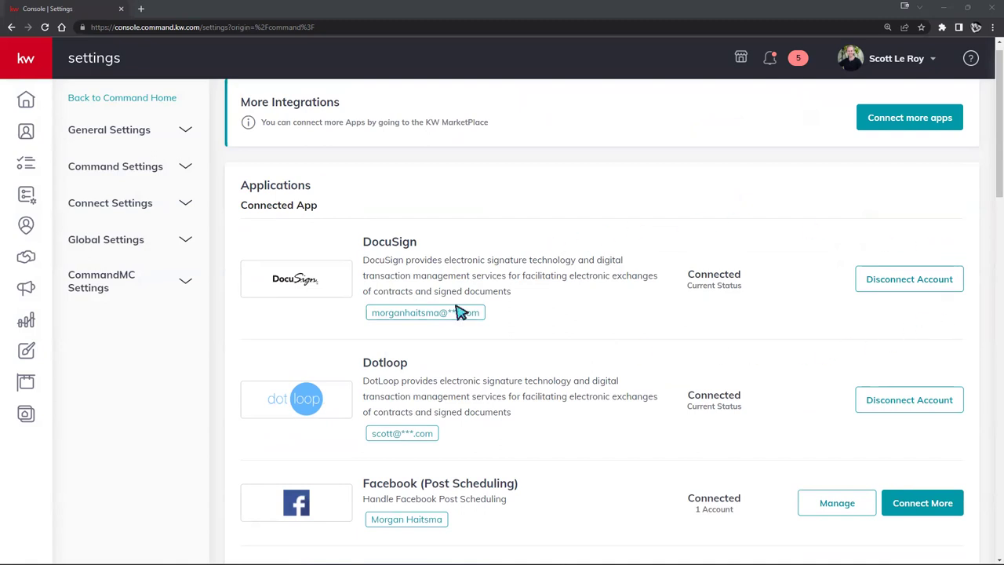
left_click_drag(371, 313, 481, 314)
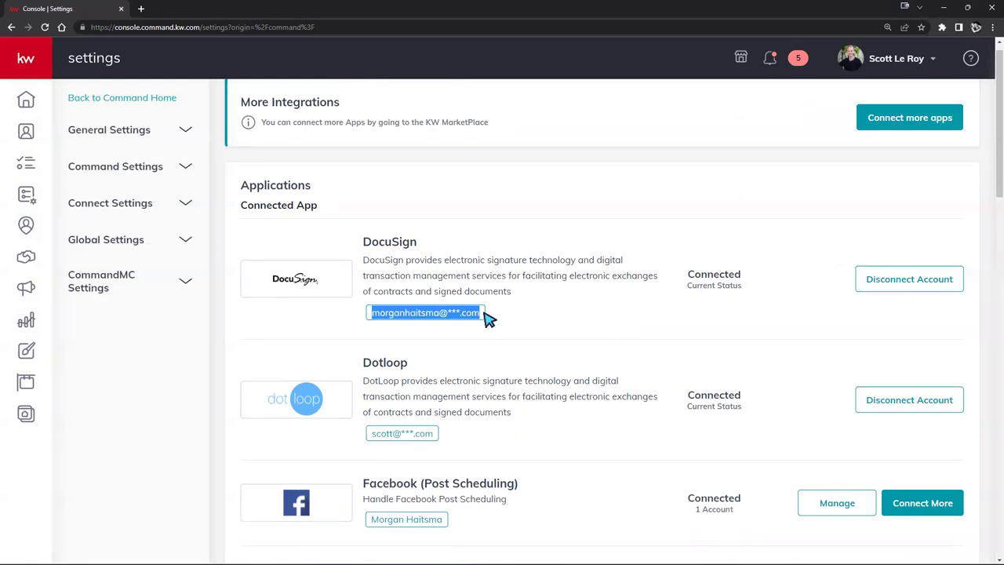
mouse_move(23, 98)
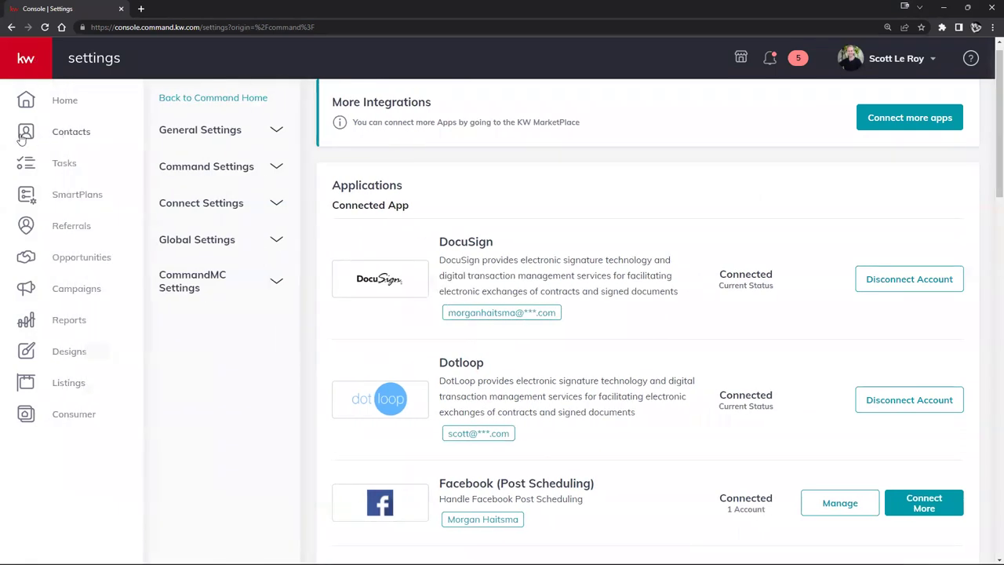
Step: Go to Contacts, open Add Contact, and close the form without creating a contact
left_click(47, 135)
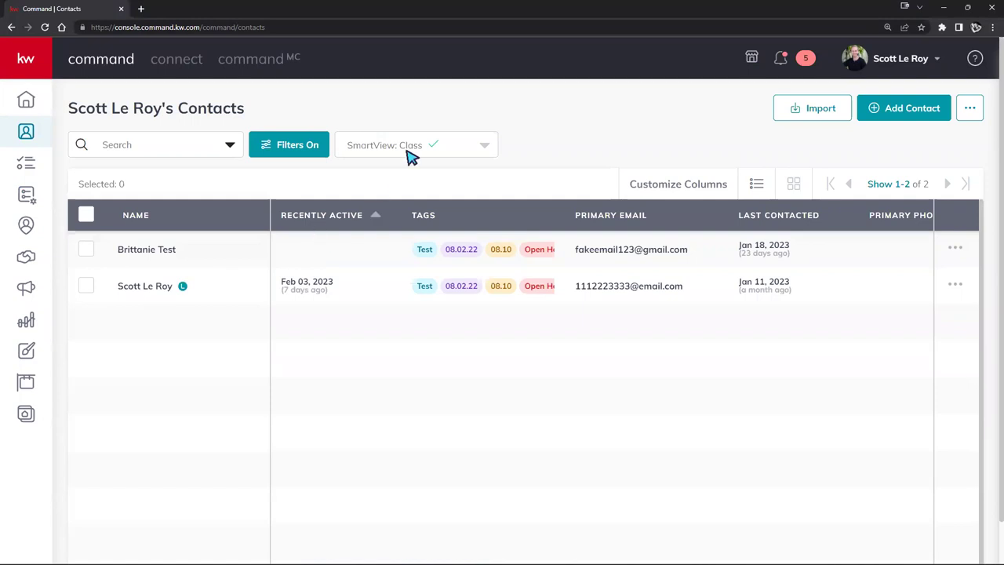
left_click(876, 112)
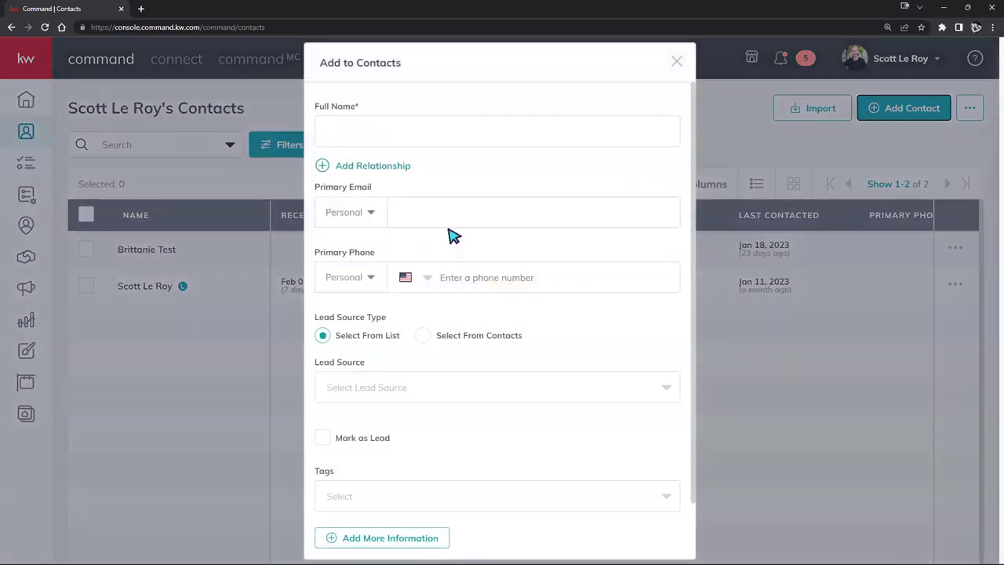
left_click(426, 132)
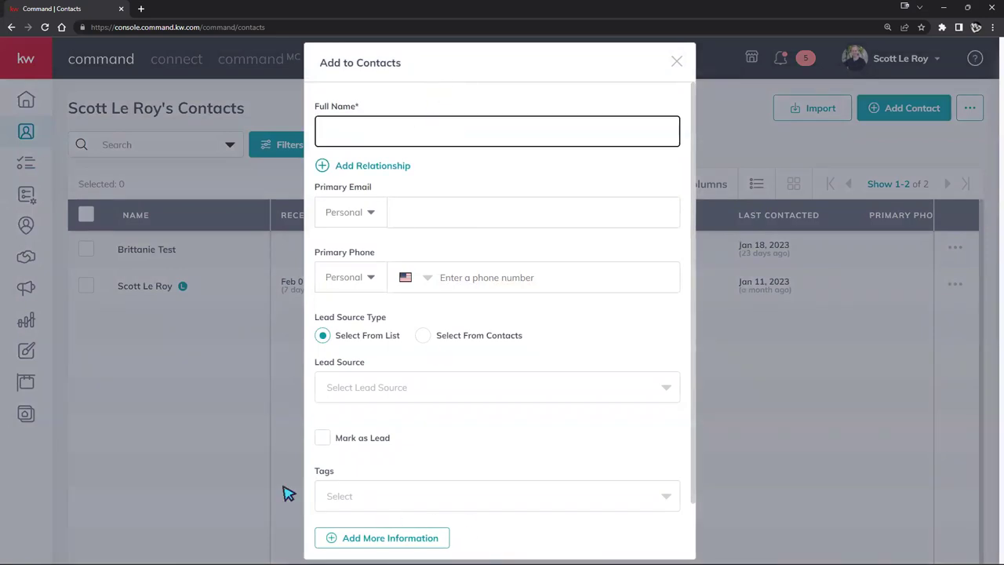
left_click(245, 471)
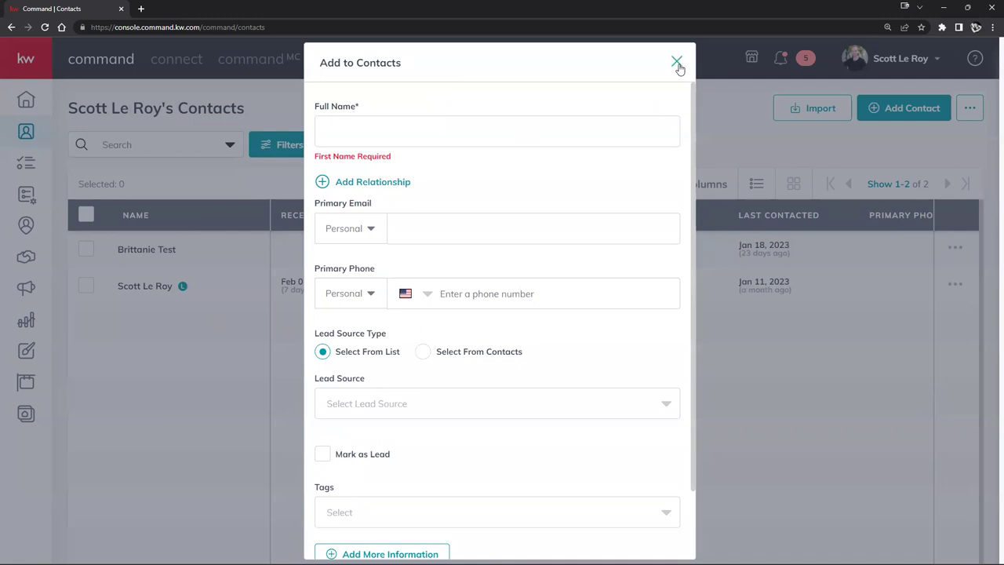
left_click(678, 65)
left_click(462, 143)
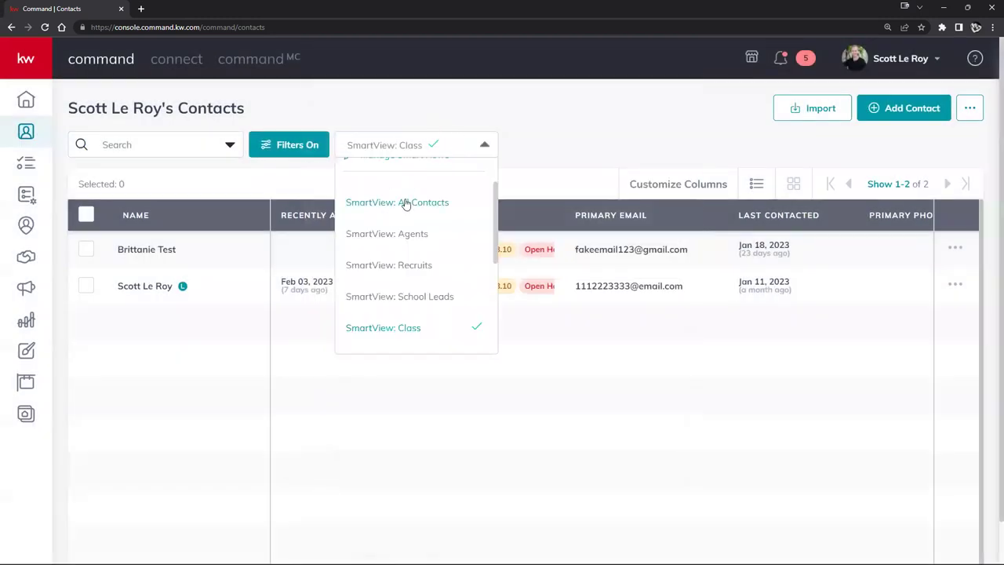
Step: Switch to All Contacts, search the agent's first name, and open the matching contact's record
left_click(406, 203)
left_click(147, 145)
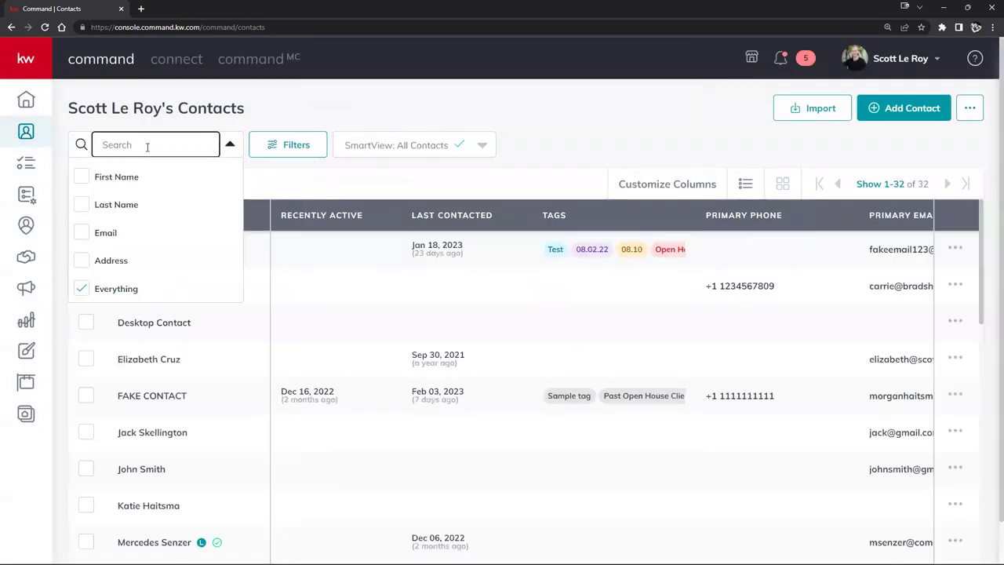
type("morgan")
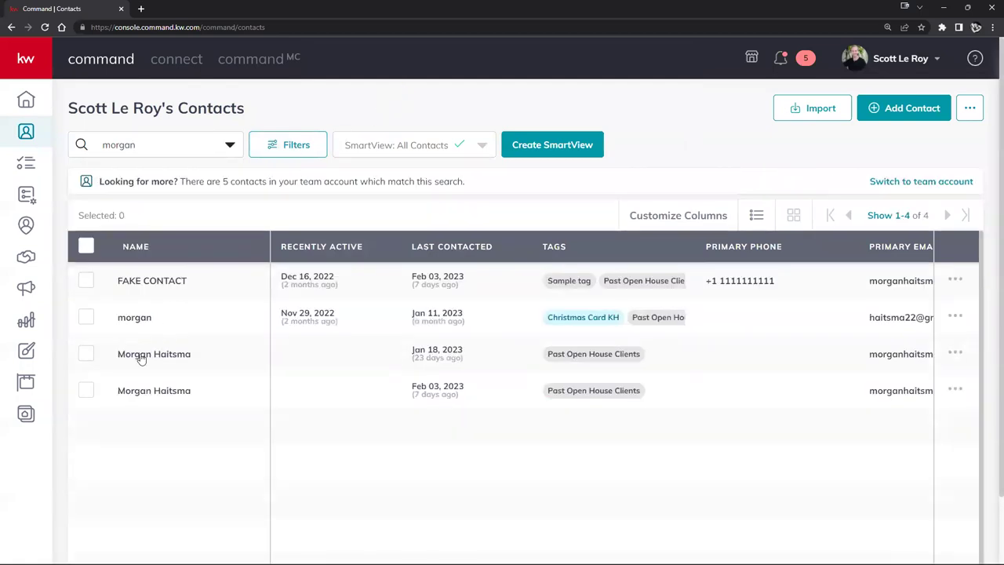
left_click(137, 355)
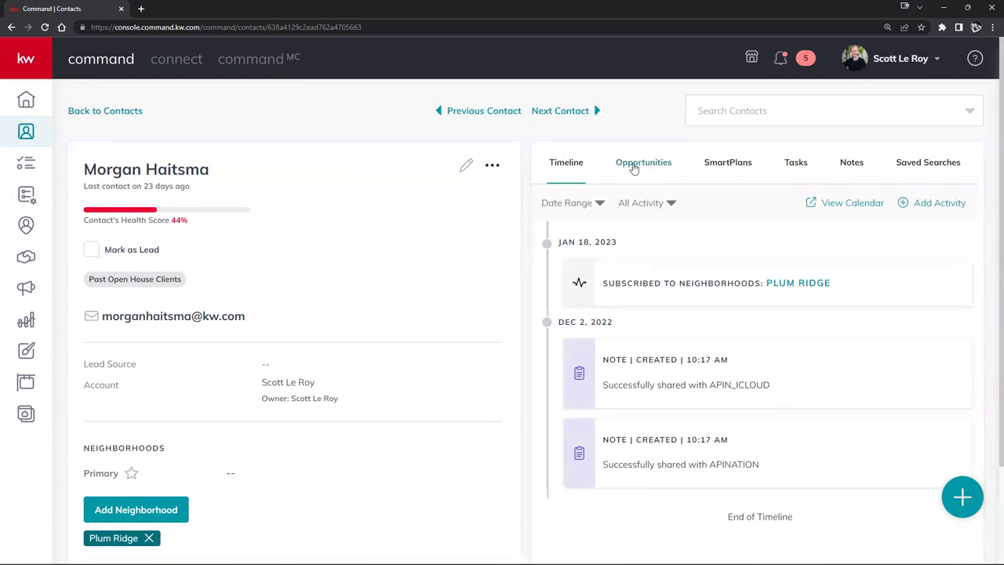
Step: Start a new opportunity for the contact with the Little Rock market center
left_click(634, 166)
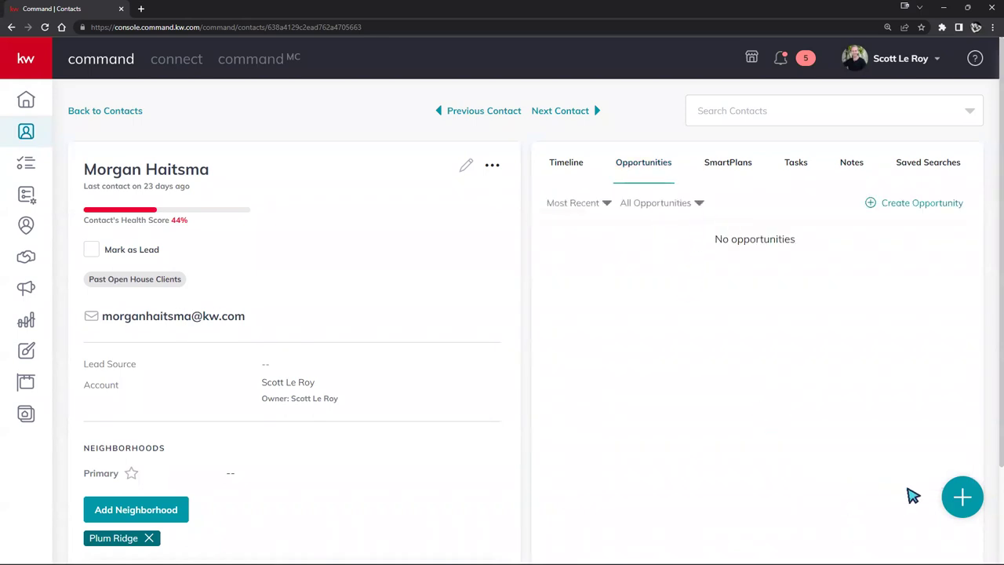
left_click(952, 502)
left_click(900, 204)
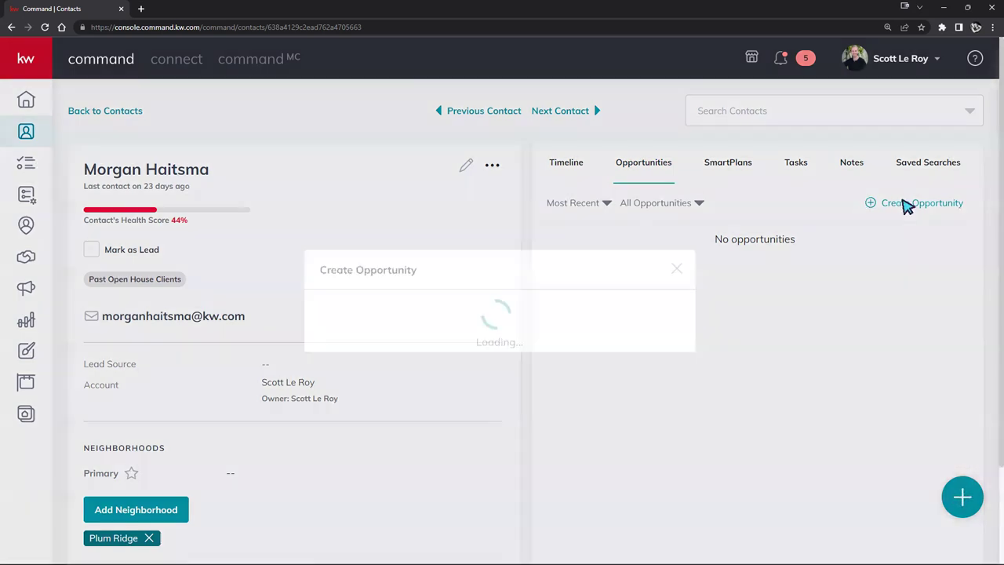
left_click(384, 132)
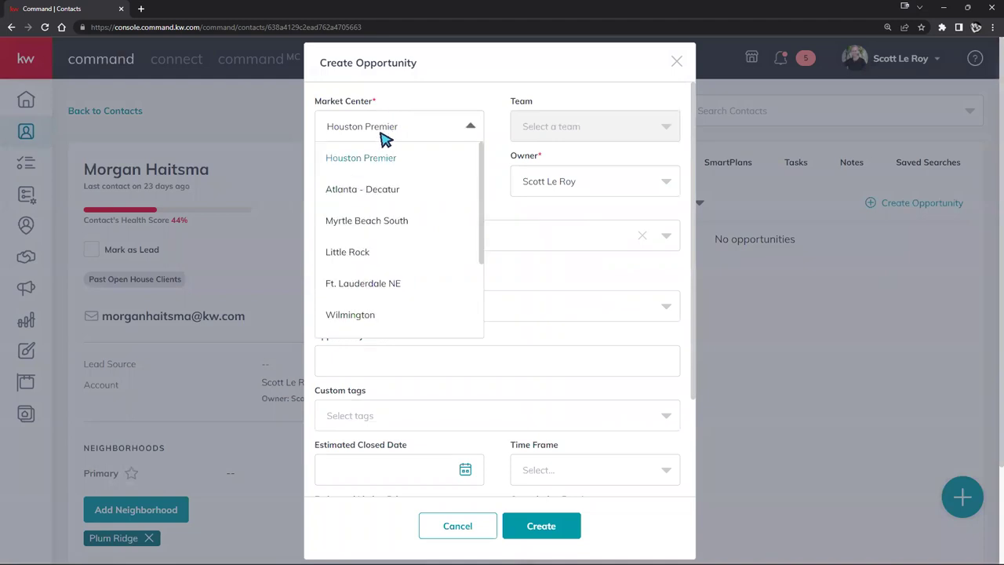
left_click(370, 252)
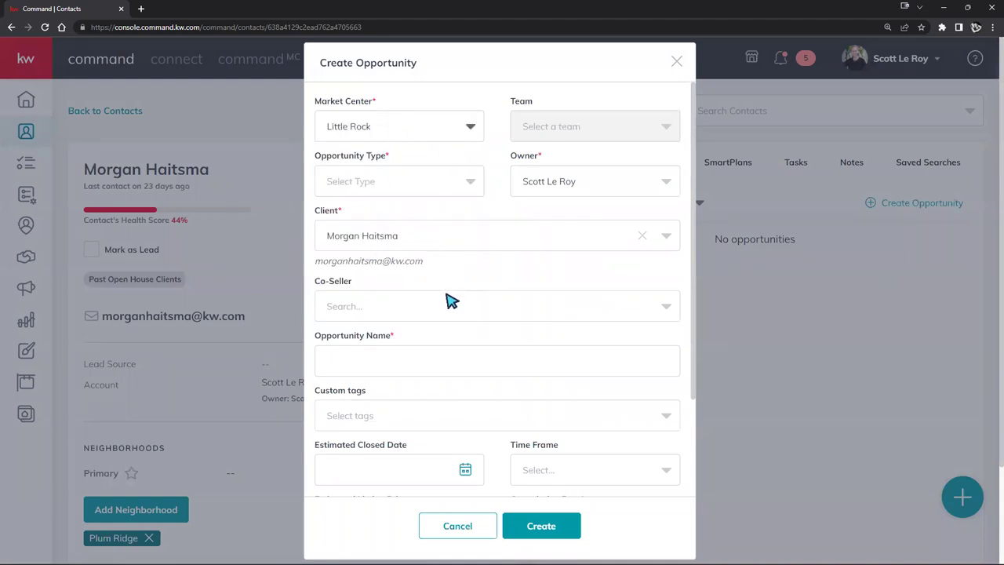
scroll(450, 285, "down", 3)
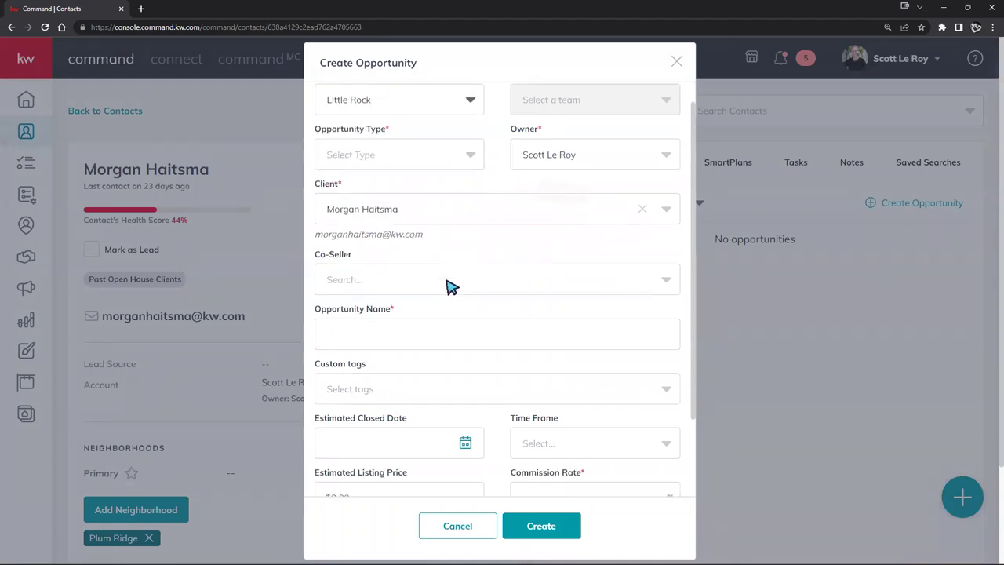
scroll(416, 196, "up", 3)
Step: Make it a Listing opportunity with a 2.5 commission rate and create it
left_click(384, 182)
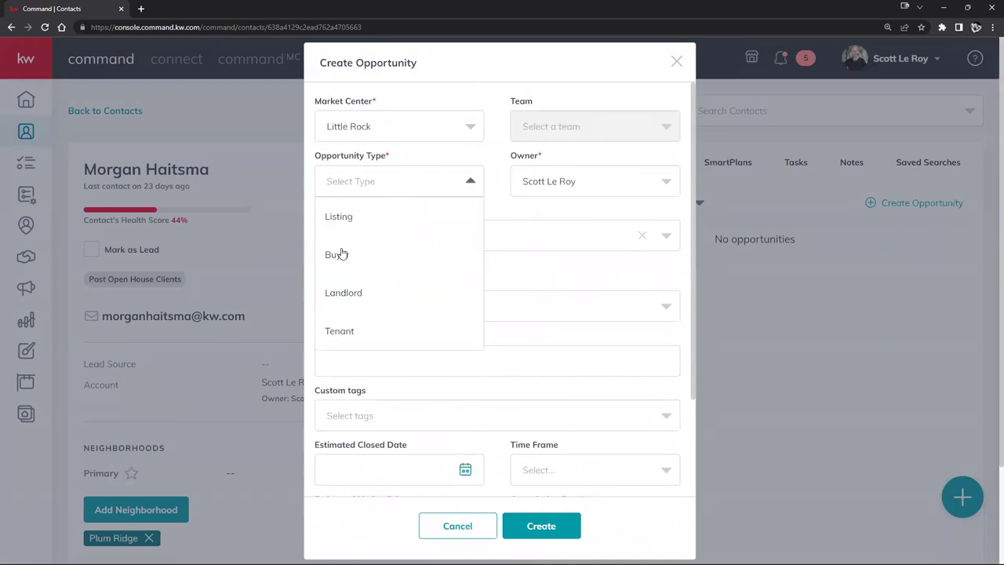
left_click(351, 224)
scroll(493, 283, "down", 2)
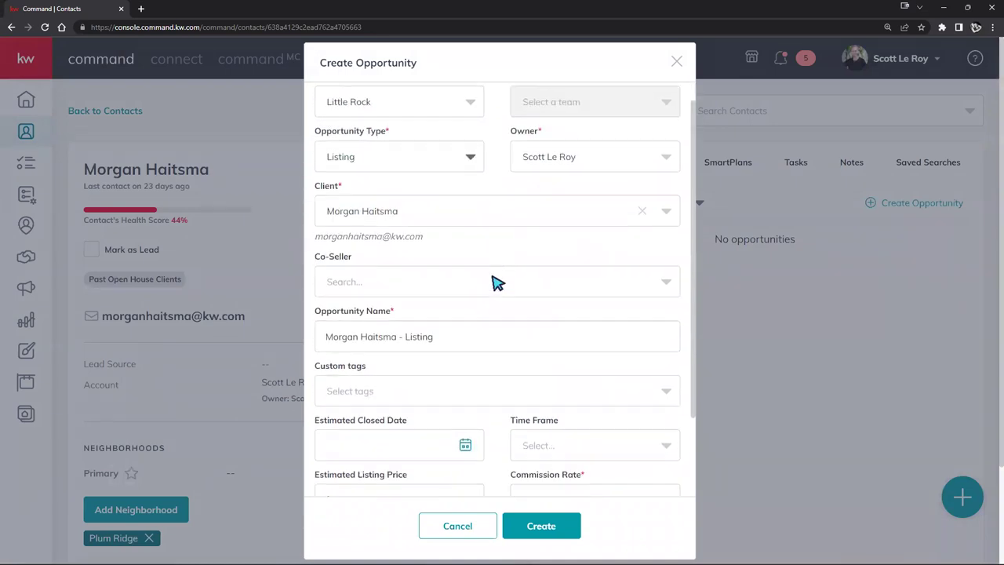
left_click(597, 417)
type("2.5")
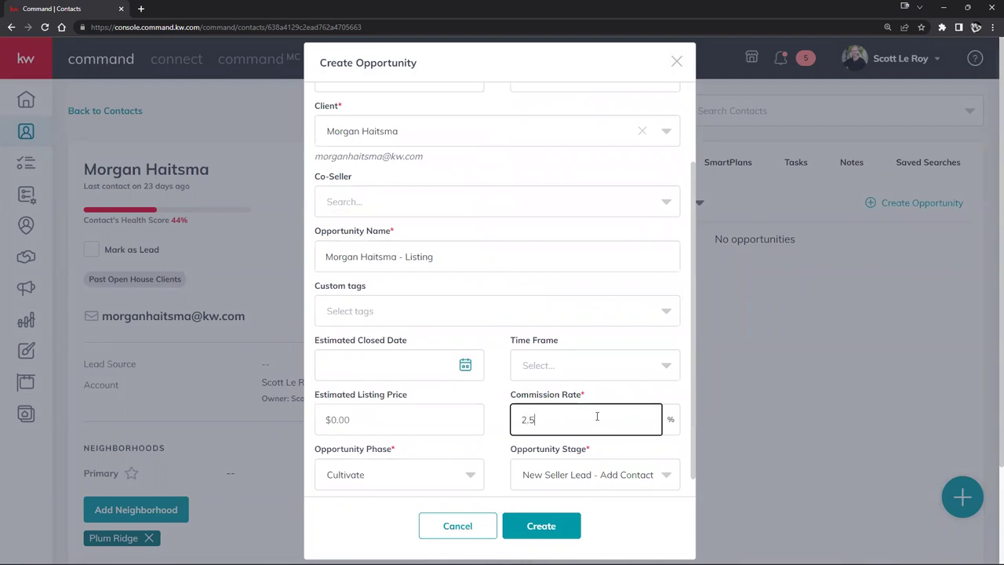
left_click(522, 527)
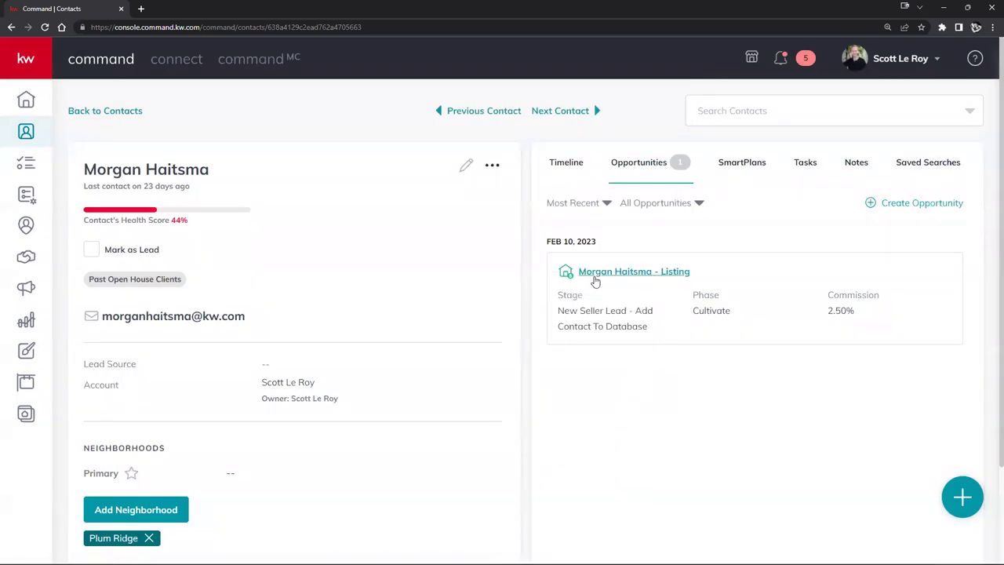
Step: Open the contact's new listing card from the Listings Cultivate stage on the opportunities dashboard
left_click(634, 272)
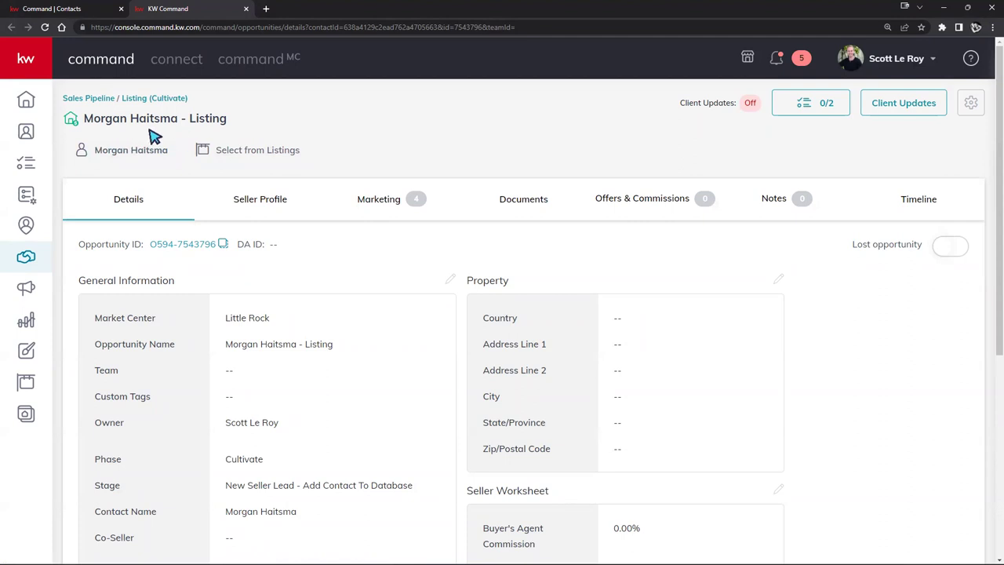
mouse_move(51, 134)
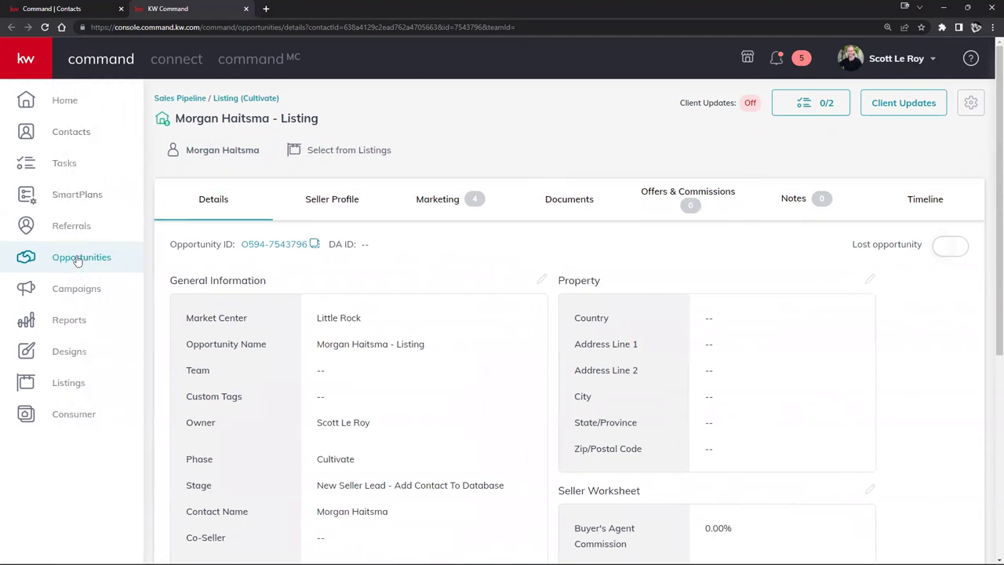
left_click(68, 259)
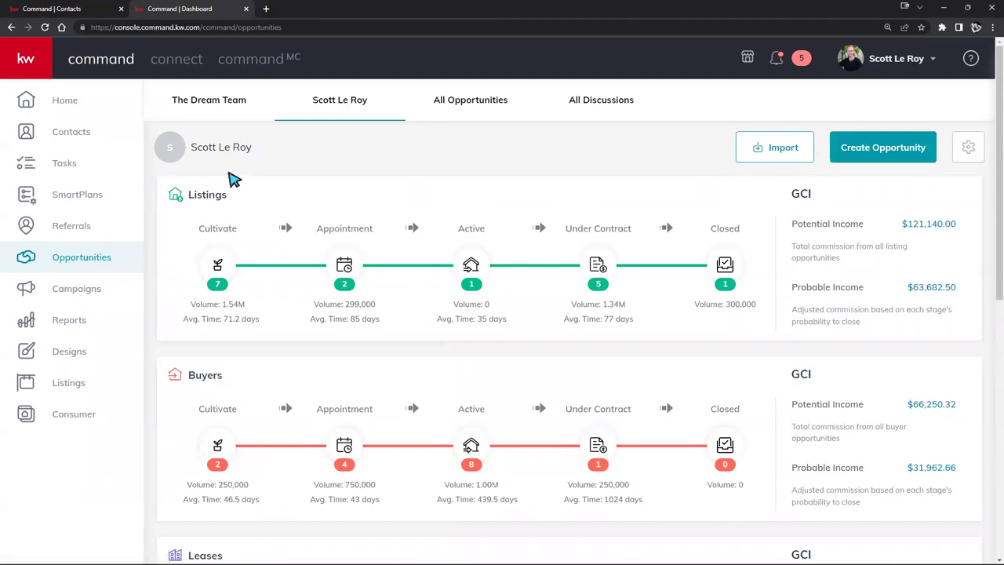
left_click(218, 267)
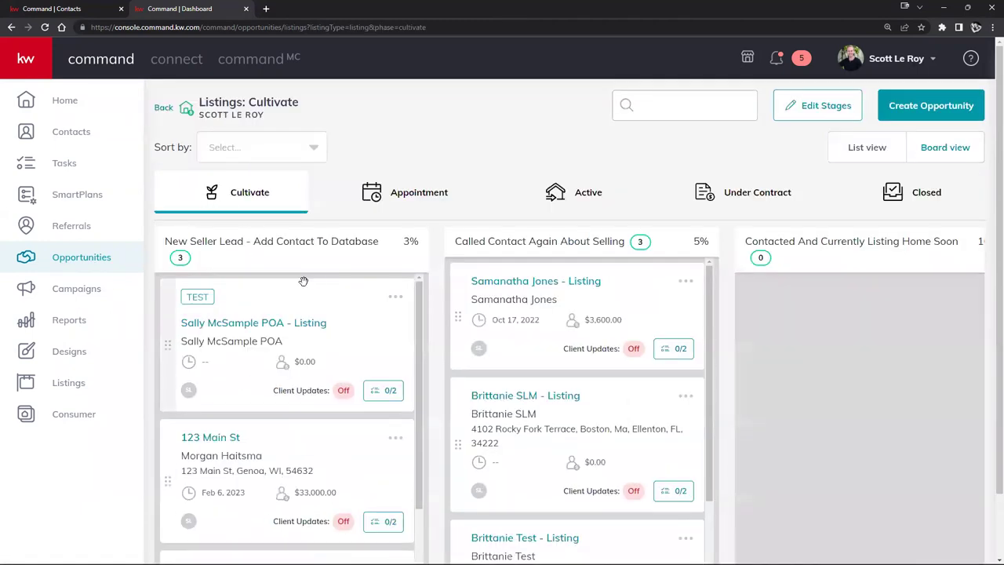
scroll(303, 280, "down", 2)
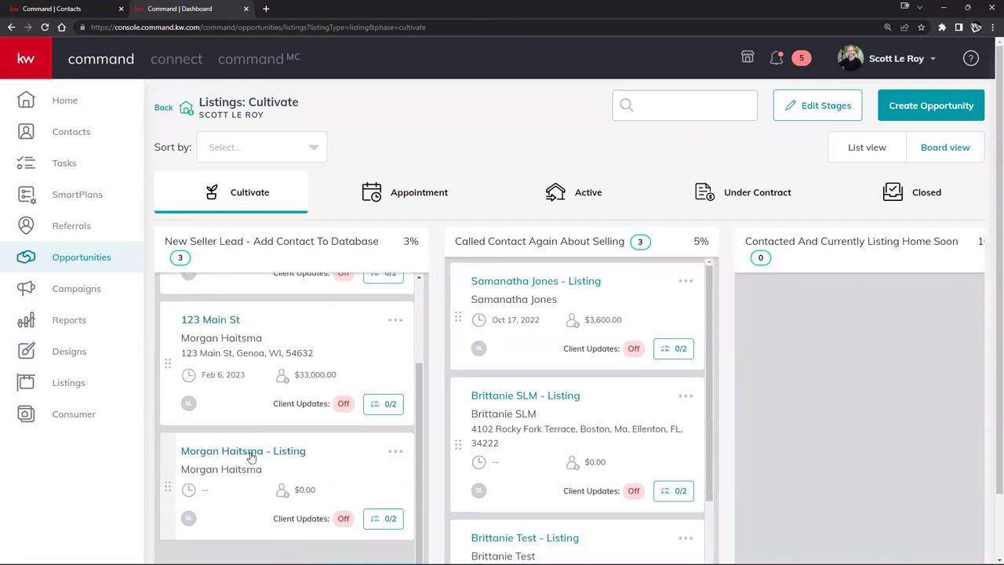
left_click(251, 454)
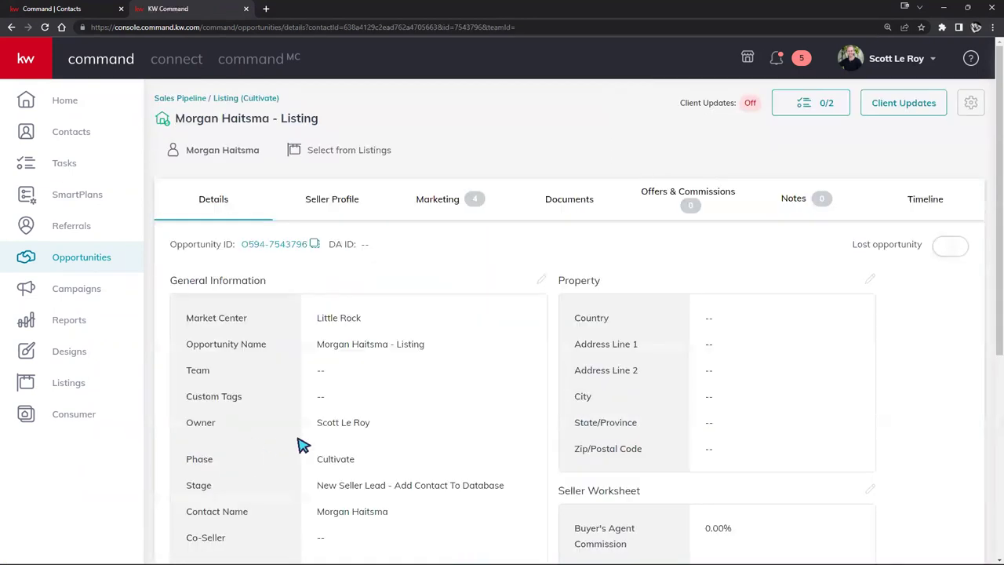
left_click(21, 60)
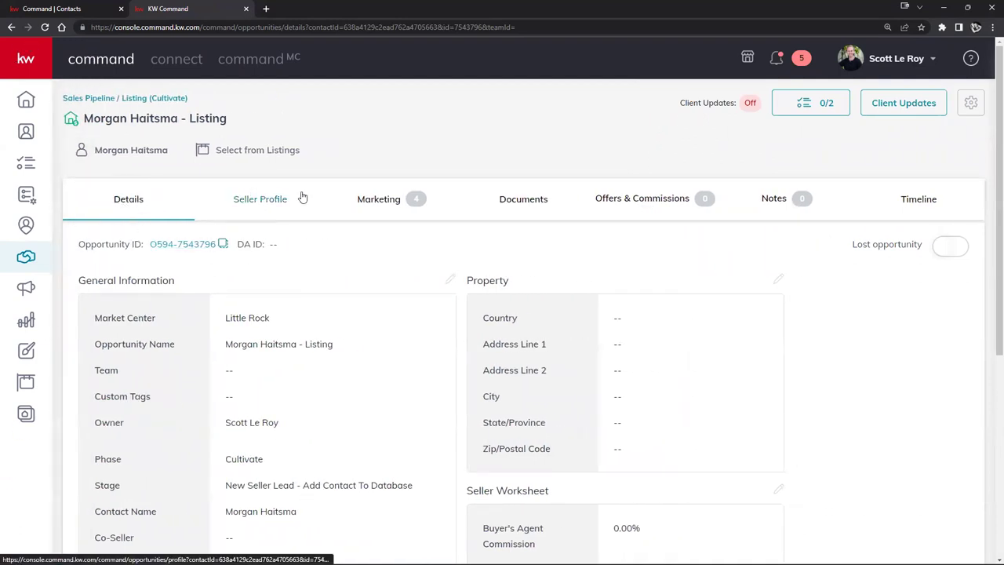
Step: Look at the opportunity's Documents checklist types, then go back to the opportunities dashboard
left_click(525, 199)
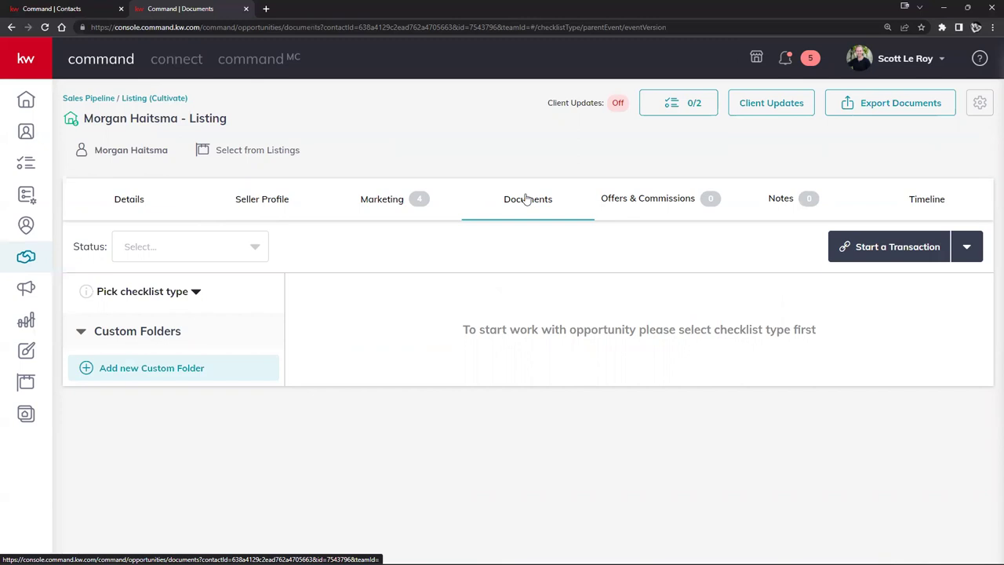
left_click(139, 293)
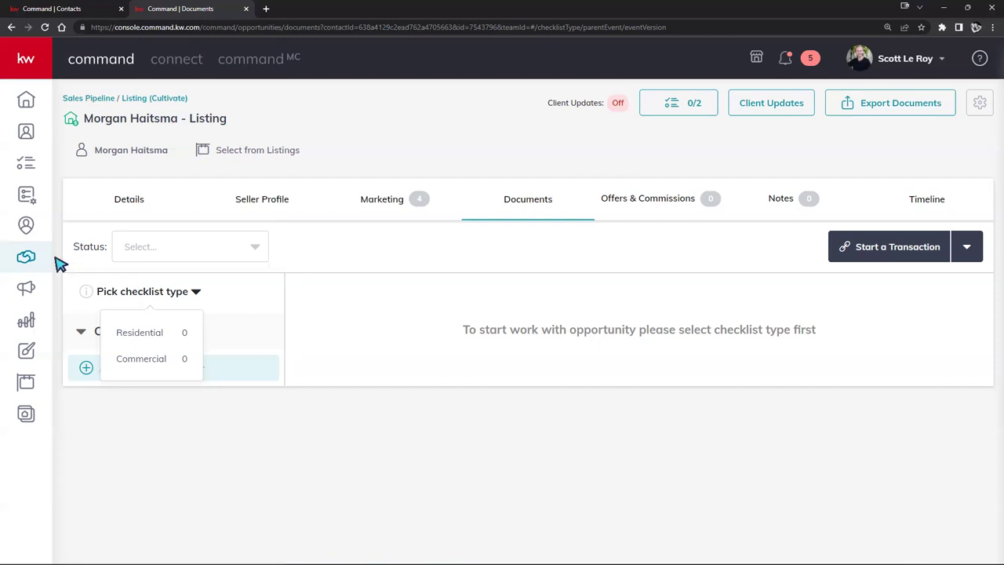
left_click(28, 260)
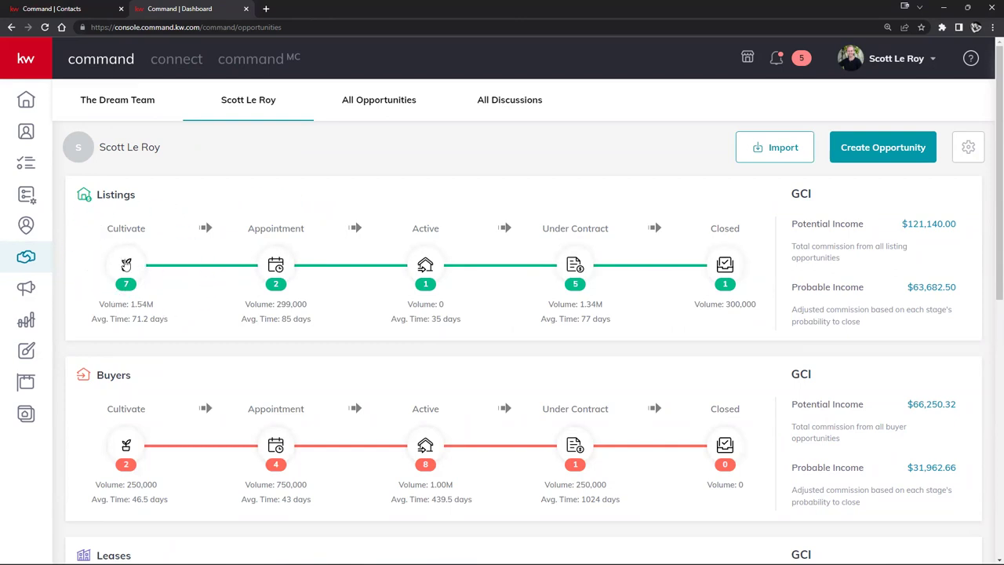
Step: Open the contact's listing from the Cultivate stage and show its Documents tab
left_click(126, 264)
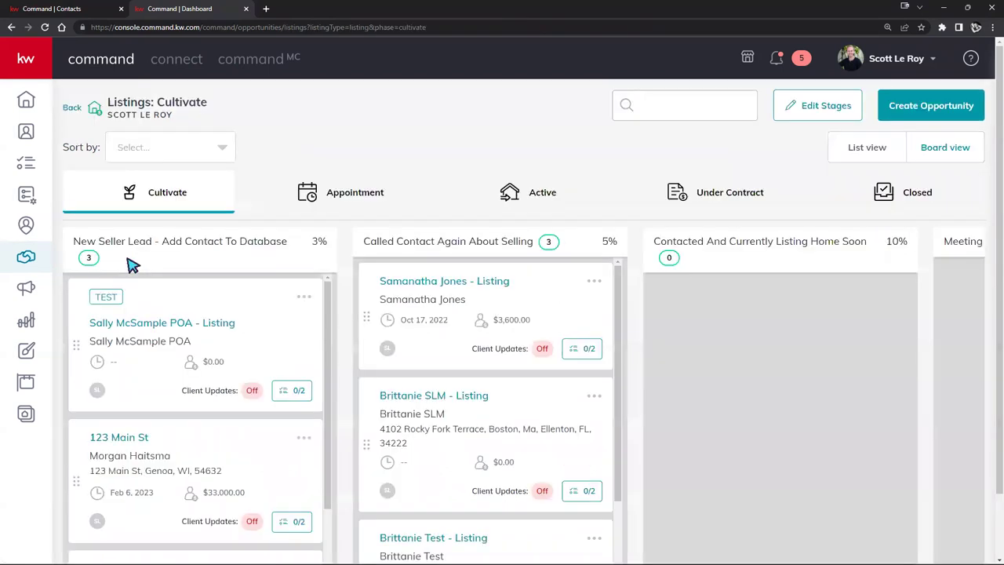
scroll(169, 267, "down", 3)
scroll(178, 289, "down", 3)
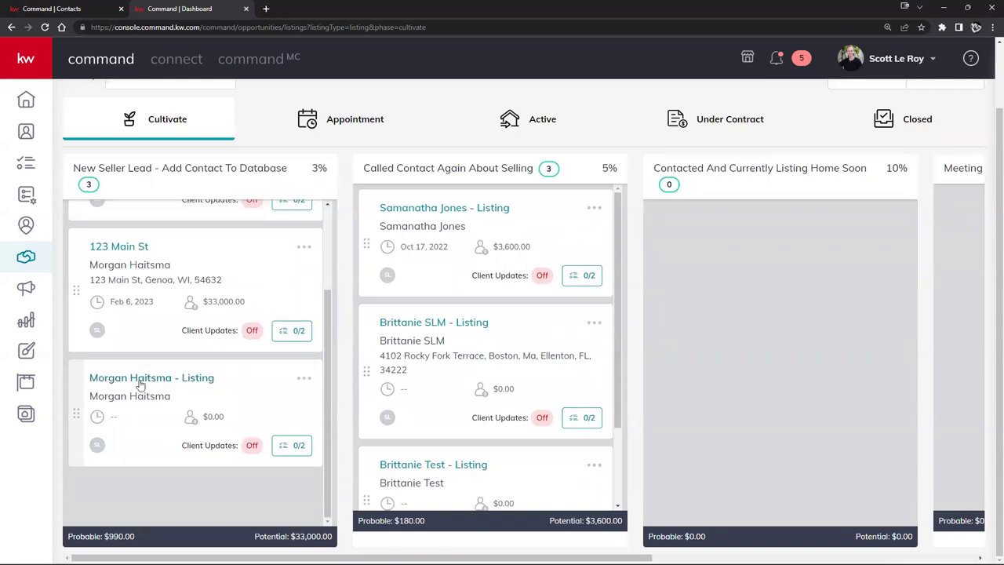
left_click(101, 381)
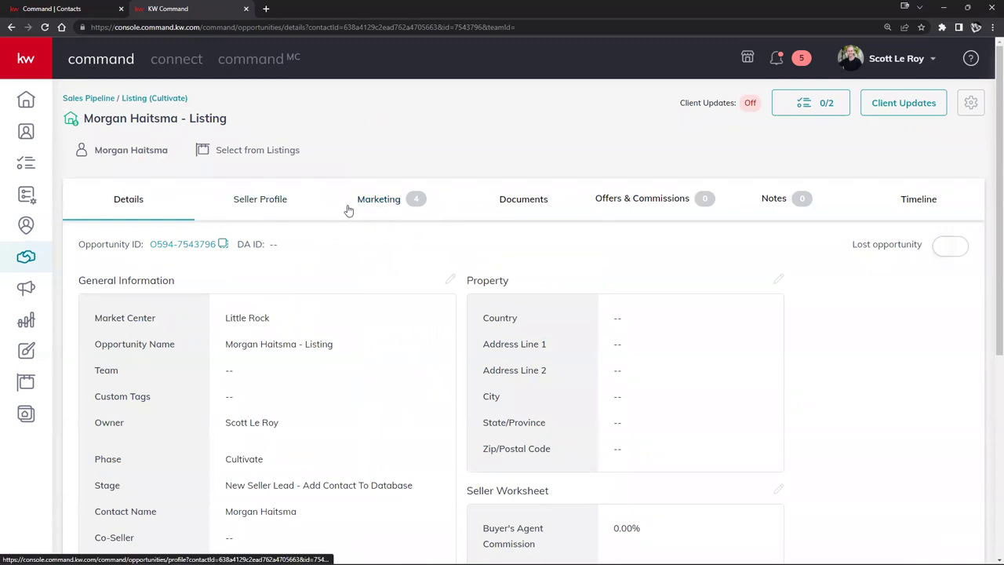
left_click(514, 203)
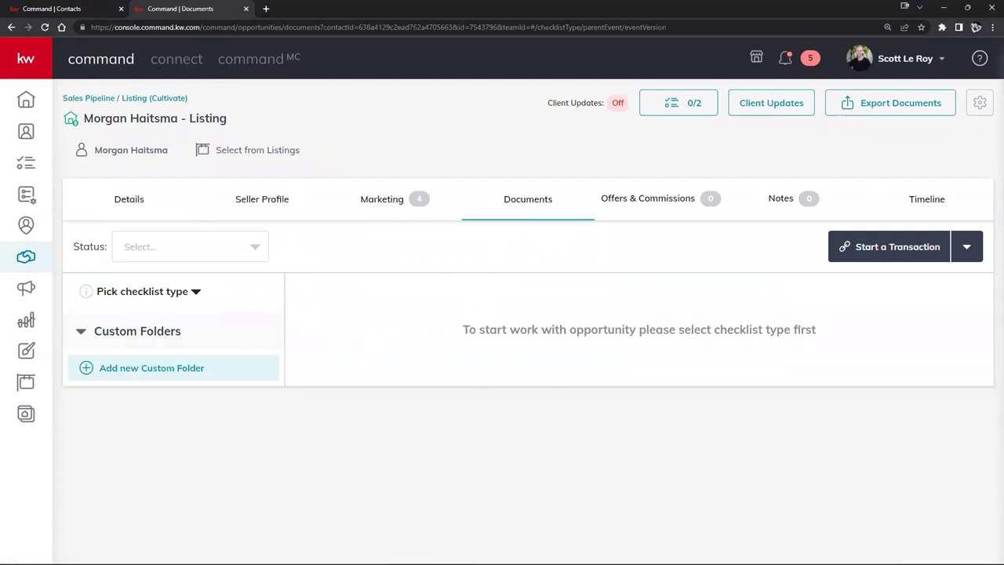
Step: Assign the Residential checklist and view its Under Contract documents after briefly checking Closed
left_click(160, 293)
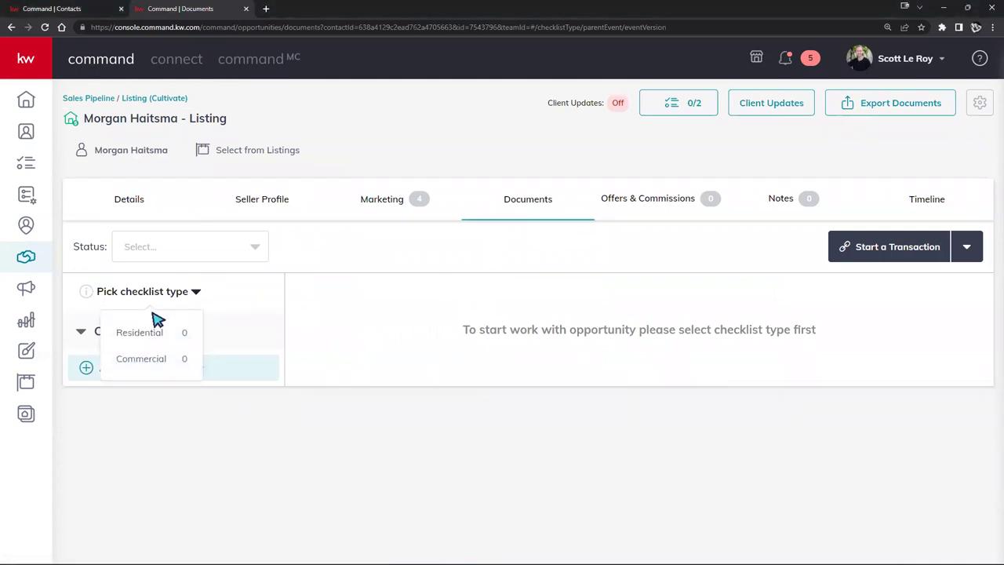
left_click(136, 333)
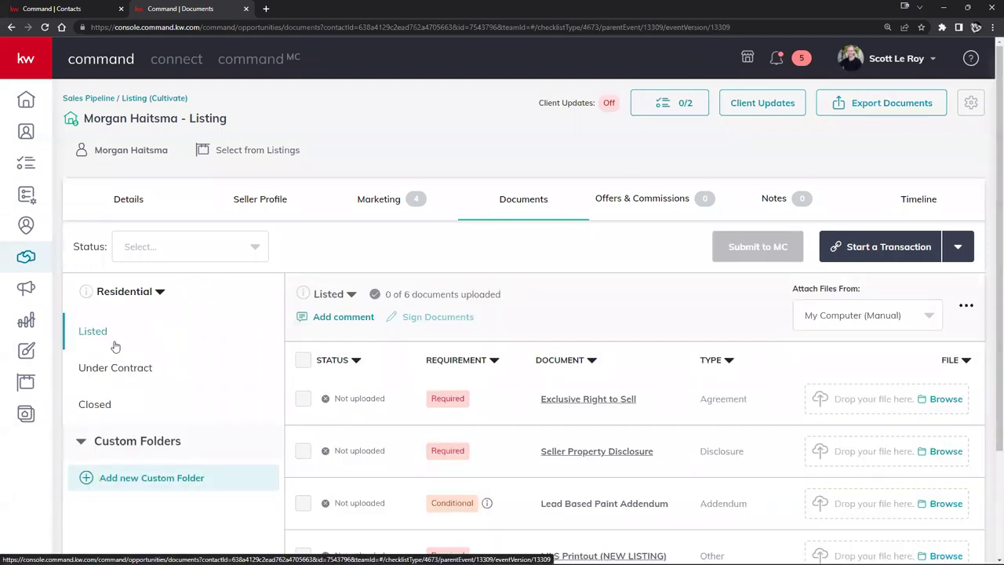
scroll(112, 343, "down", 1)
left_click(114, 317)
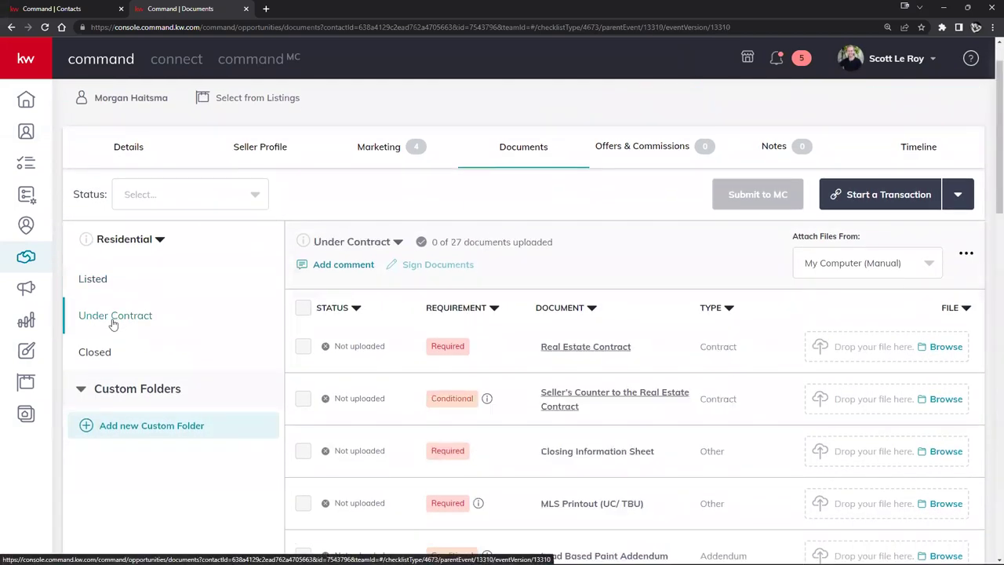
left_click(92, 351)
left_click(110, 318)
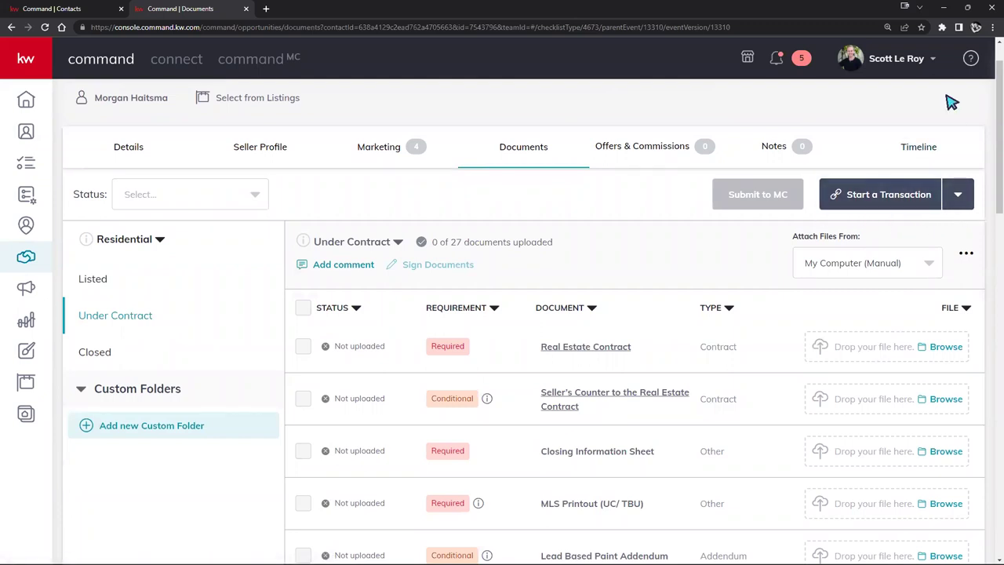
left_click(897, 58)
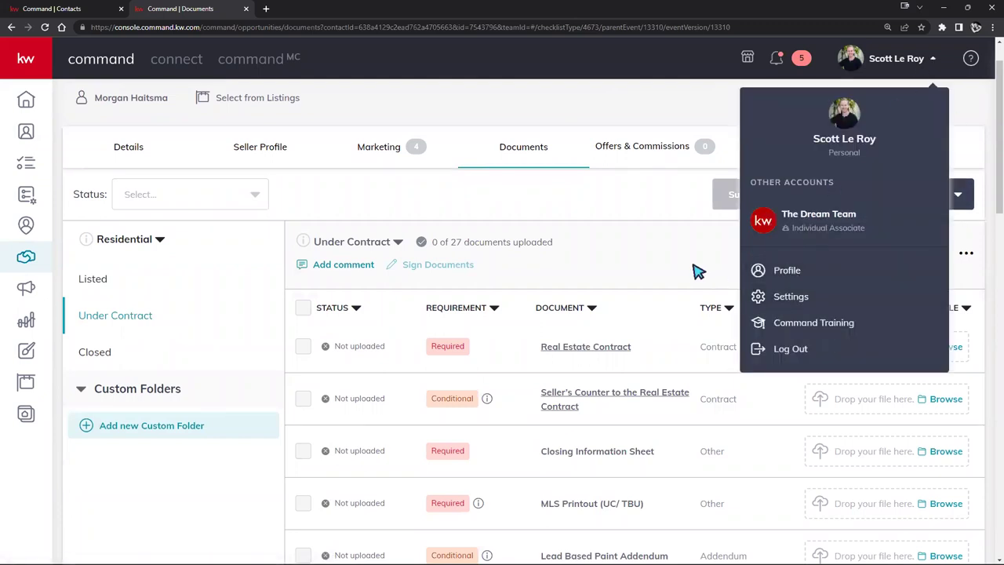
left_click(698, 270)
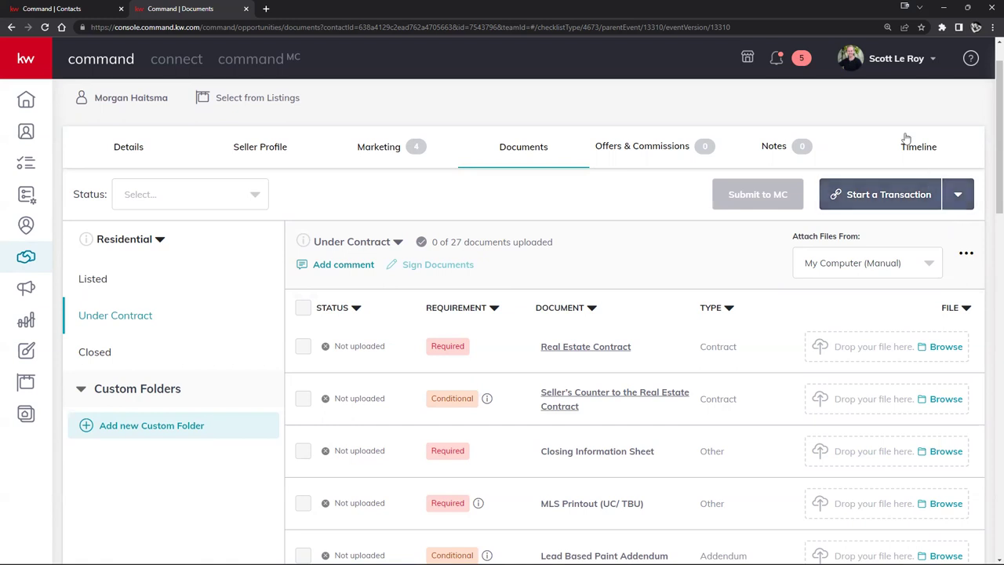
scroll(455, 249, "up", 2)
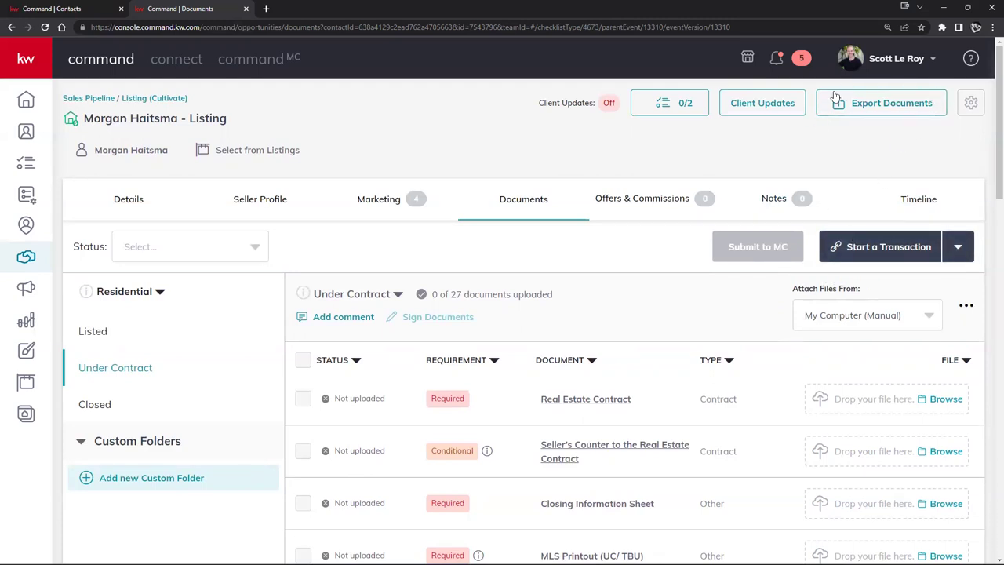
Step: Start a transaction for the listing using DocuSign as the service
left_click(862, 250)
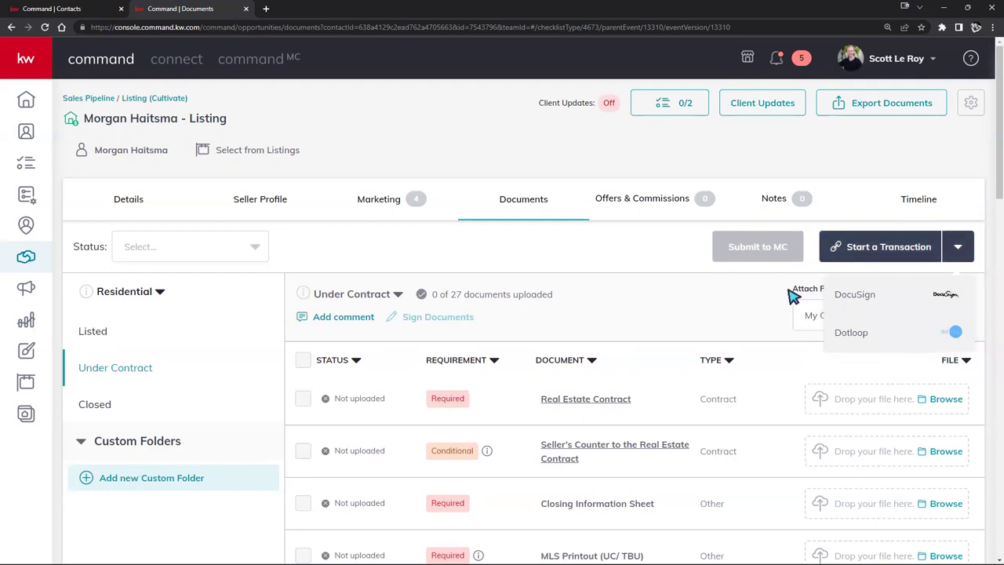
left_click(890, 294)
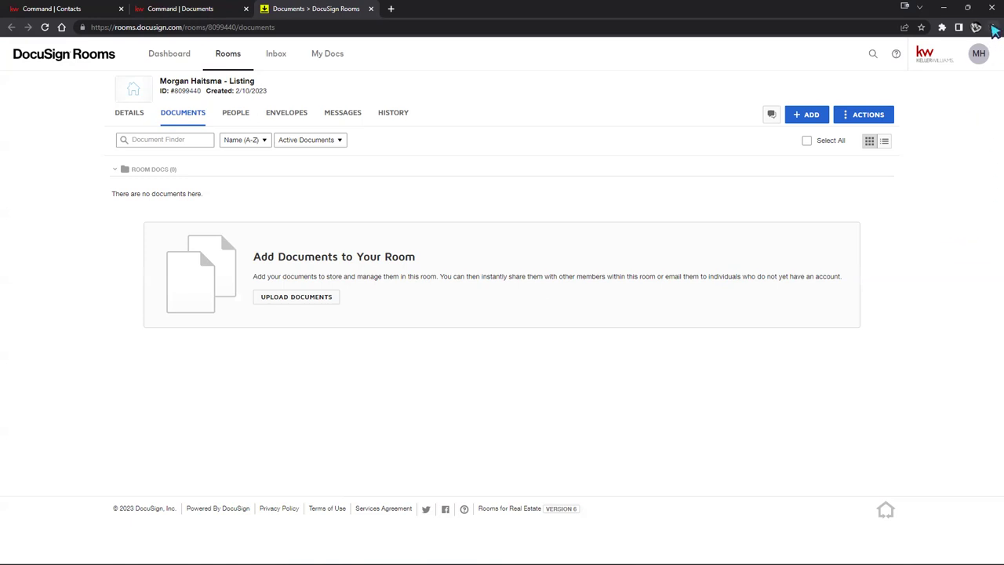
left_click(992, 28)
left_click(961, 127)
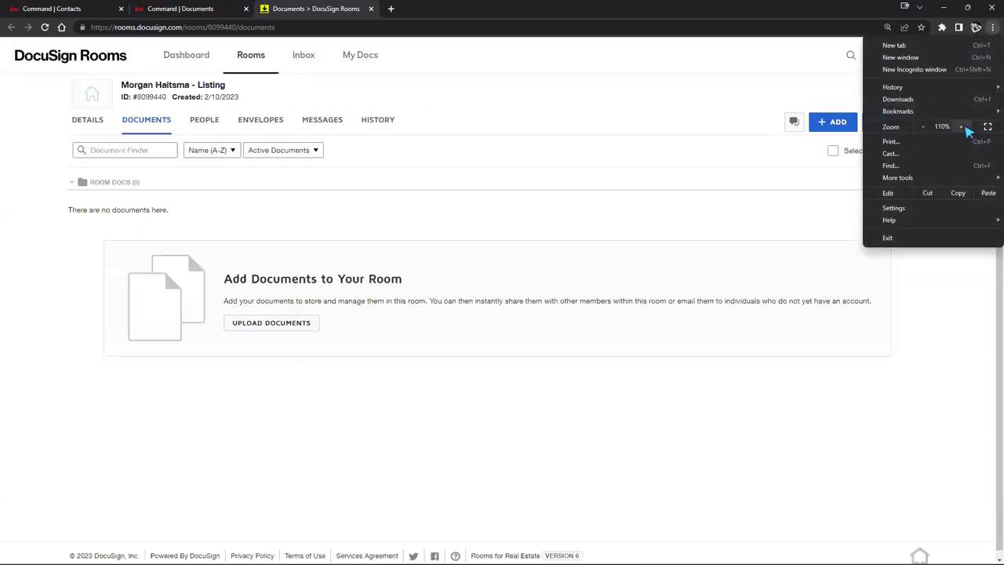
left_click(961, 127)
left_click(923, 127)
left_click(648, 212)
left_click_drag(257, 94, 107, 88)
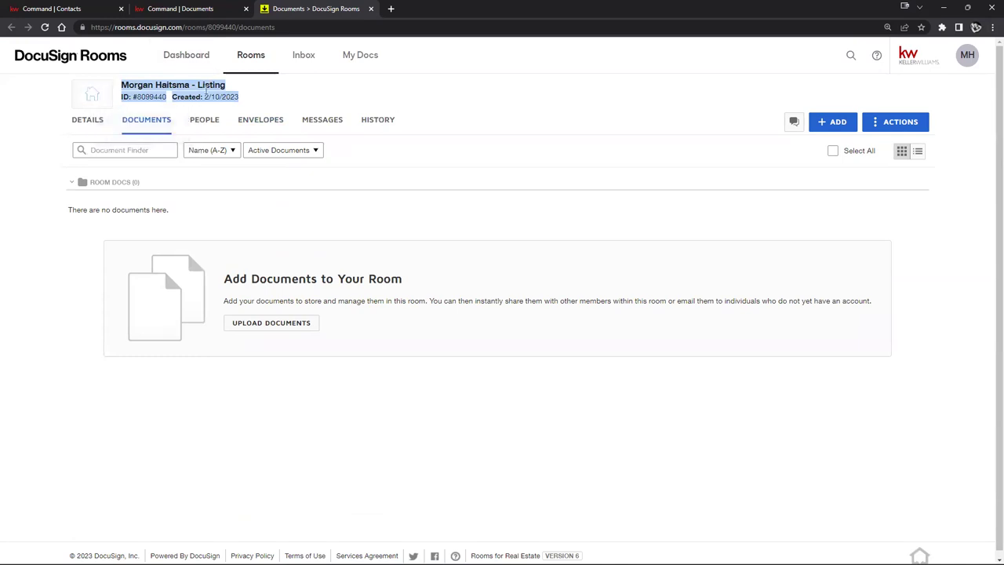
left_click(283, 95)
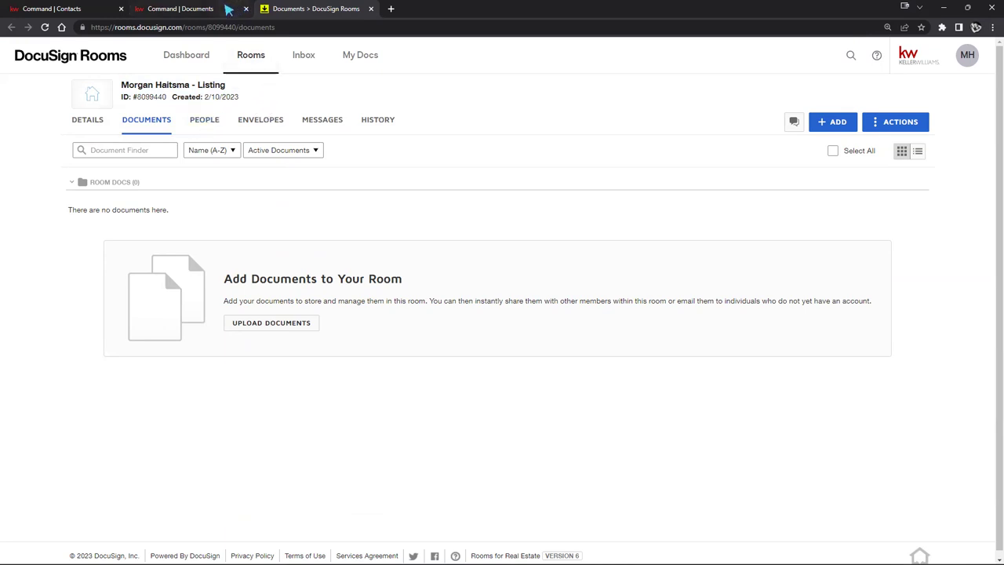
Step: Search All Listings for '123' and attach the 123 Main St, Malden listing to the opportunity
left_click(199, 9)
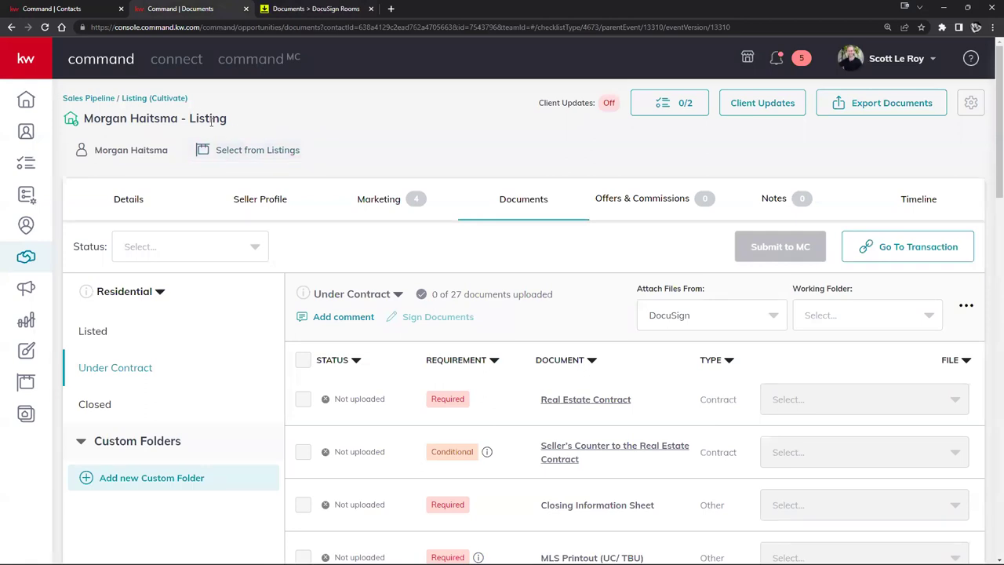
left_click(235, 150)
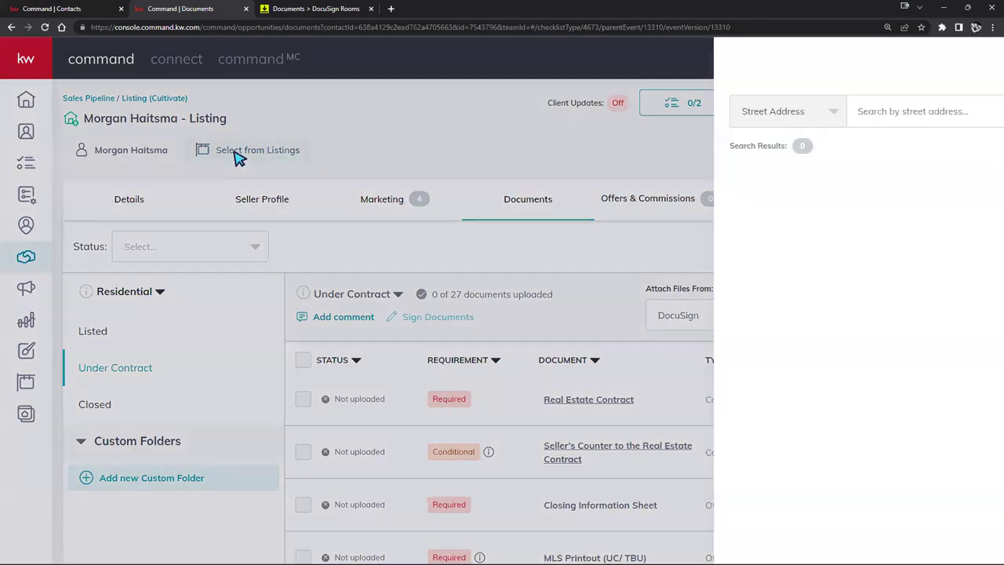
left_click(906, 147)
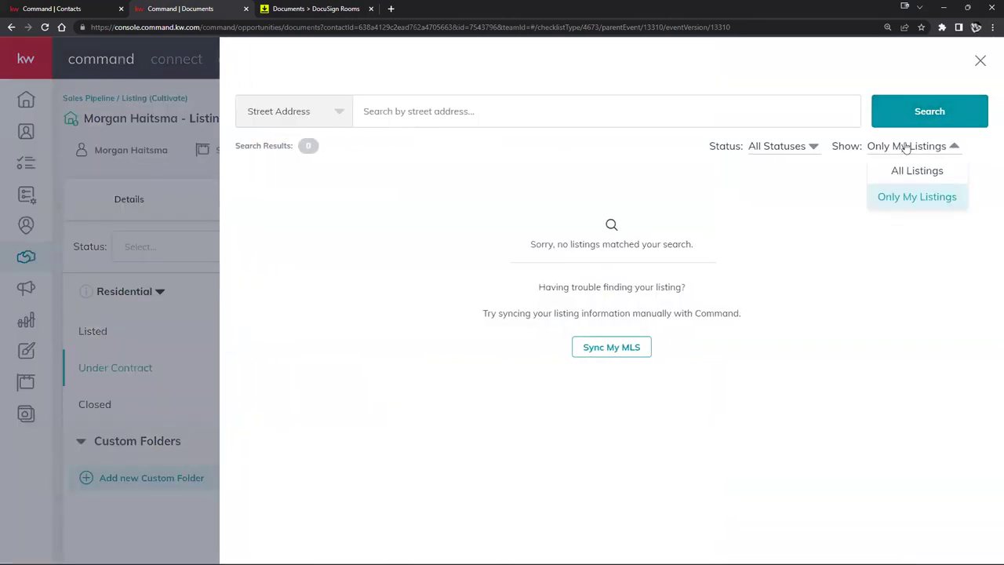
left_click(920, 170)
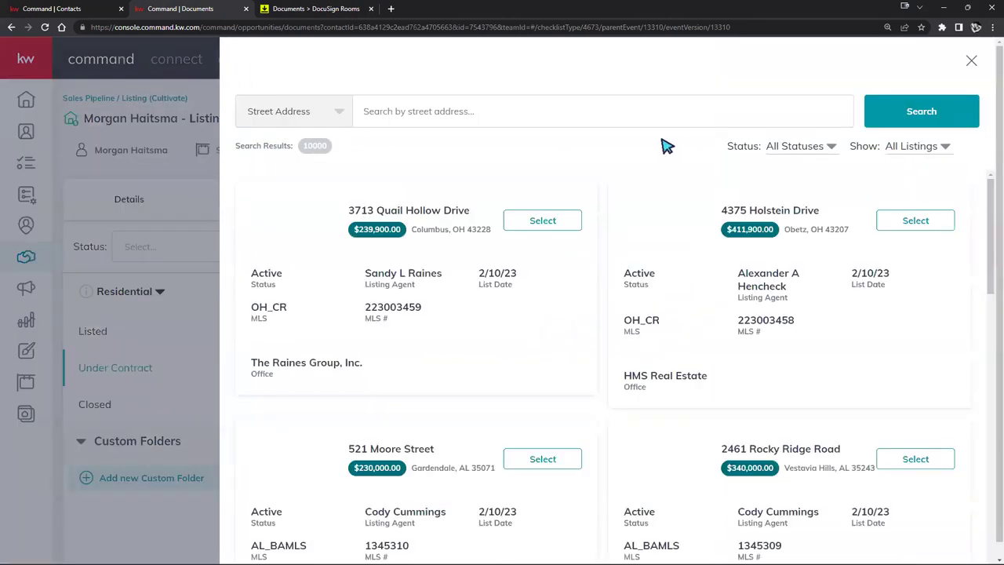
left_click(516, 106)
type("123 Main st")
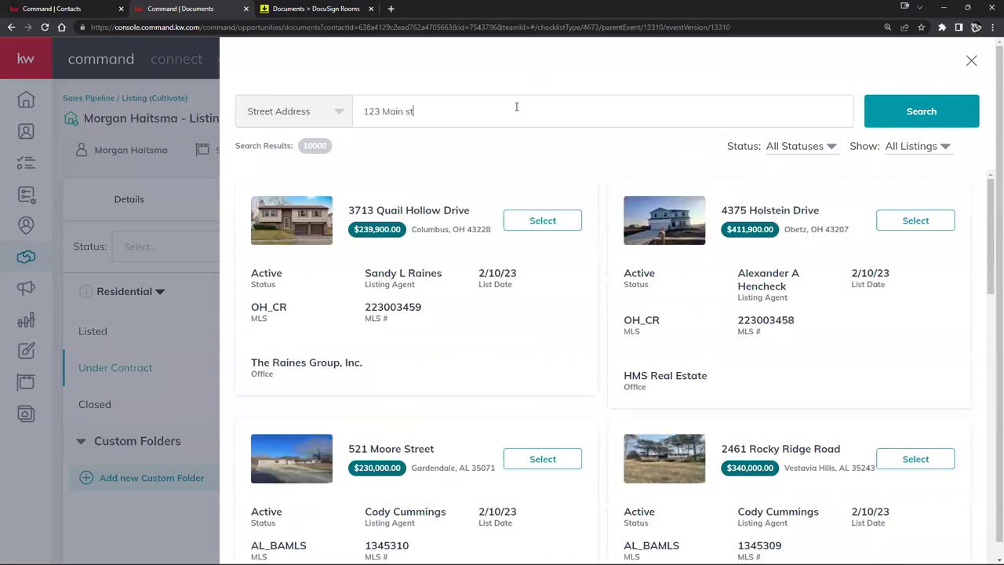
key("Return")
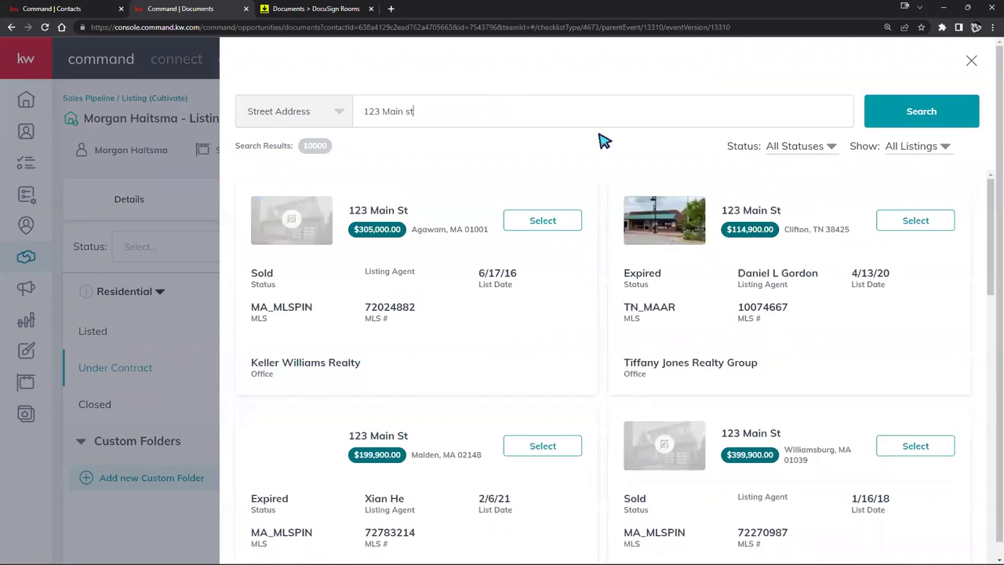
scroll(681, 270, "down", 1)
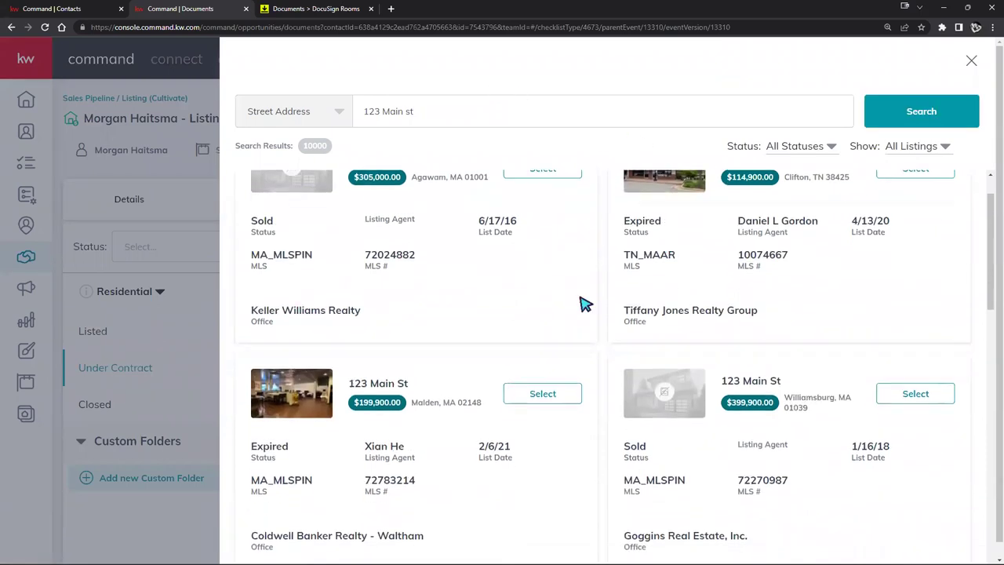
left_click(541, 394)
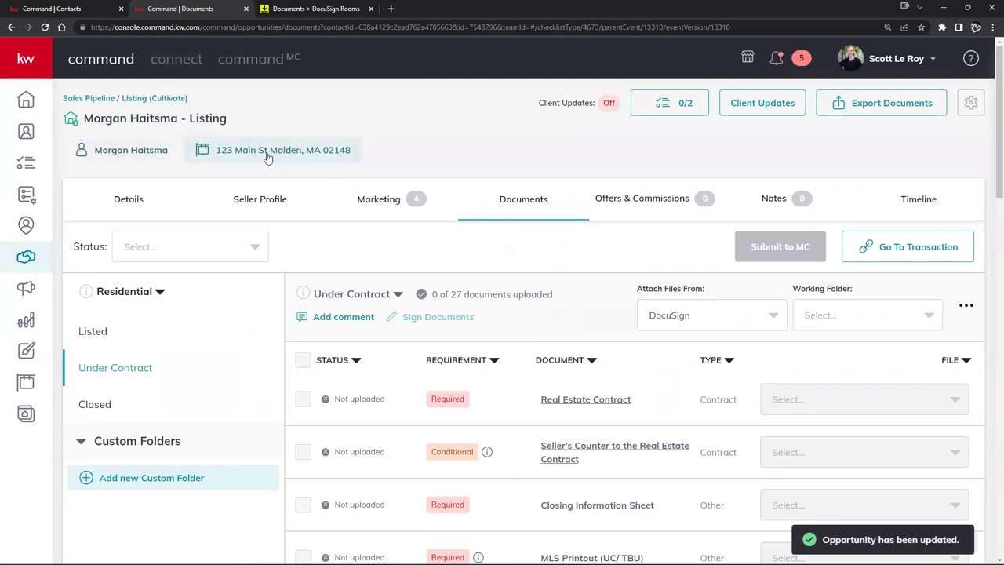
Step: Review the Details tab's General Information and Property sections for the three Edited fields
left_click(124, 199)
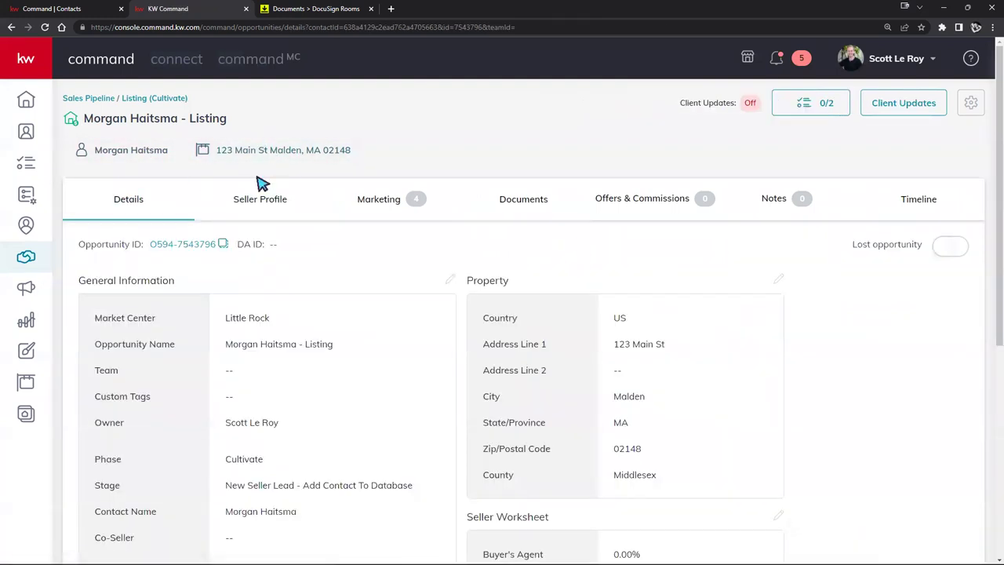
scroll(302, 244, "down", 2)
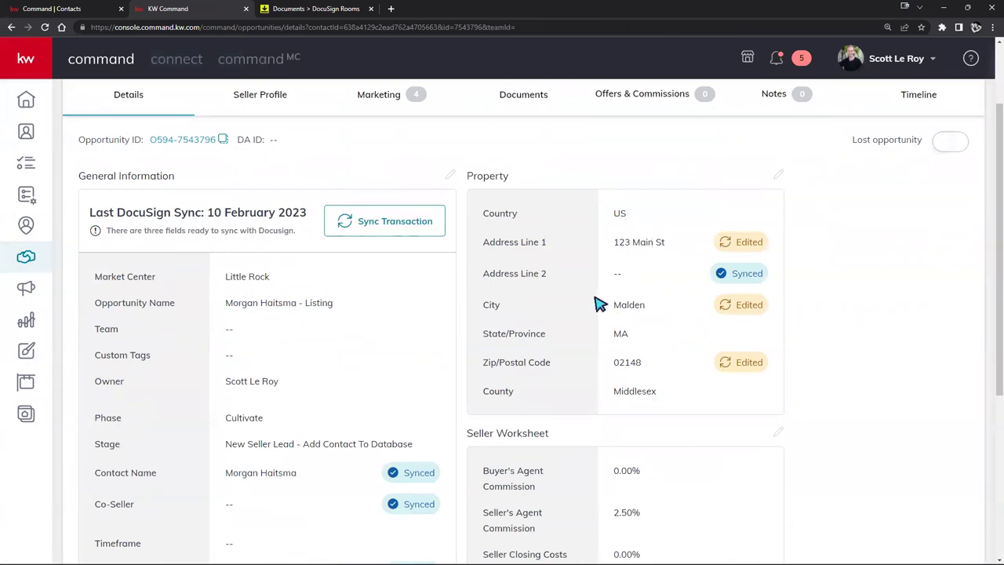
scroll(616, 330, "down", 2)
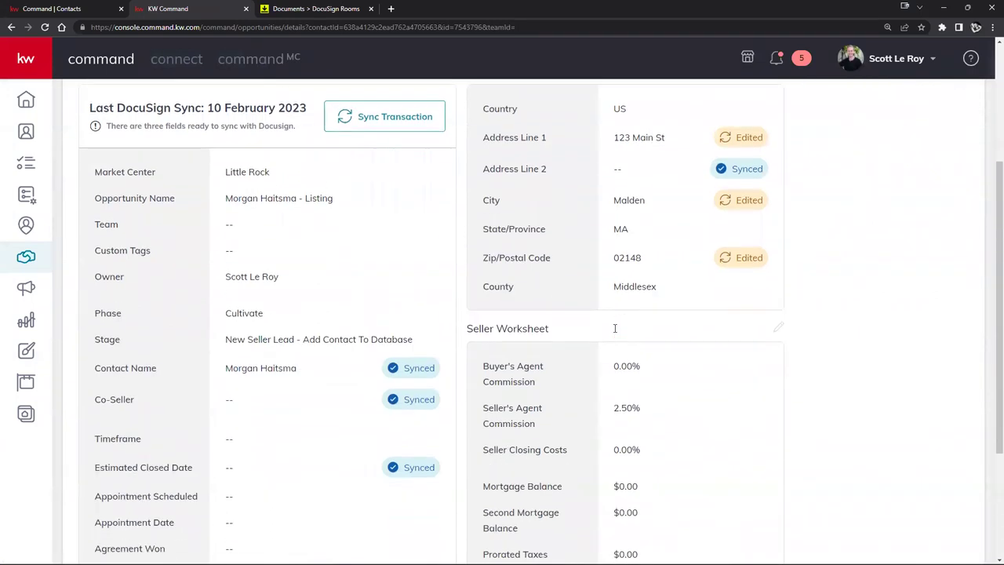
scroll(615, 328, "down", 3)
scroll(615, 327, "up", 3)
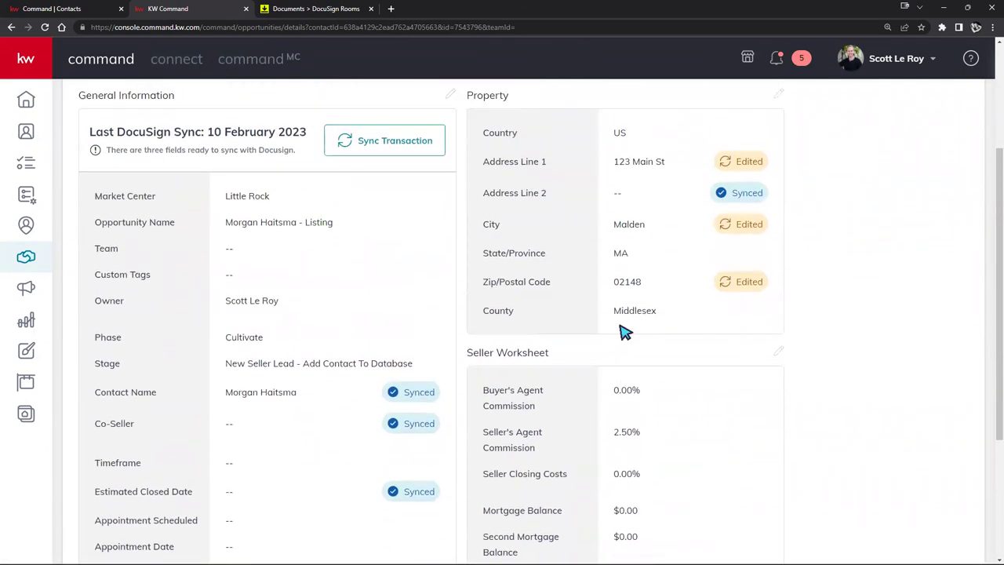
scroll(625, 333, "up", 3)
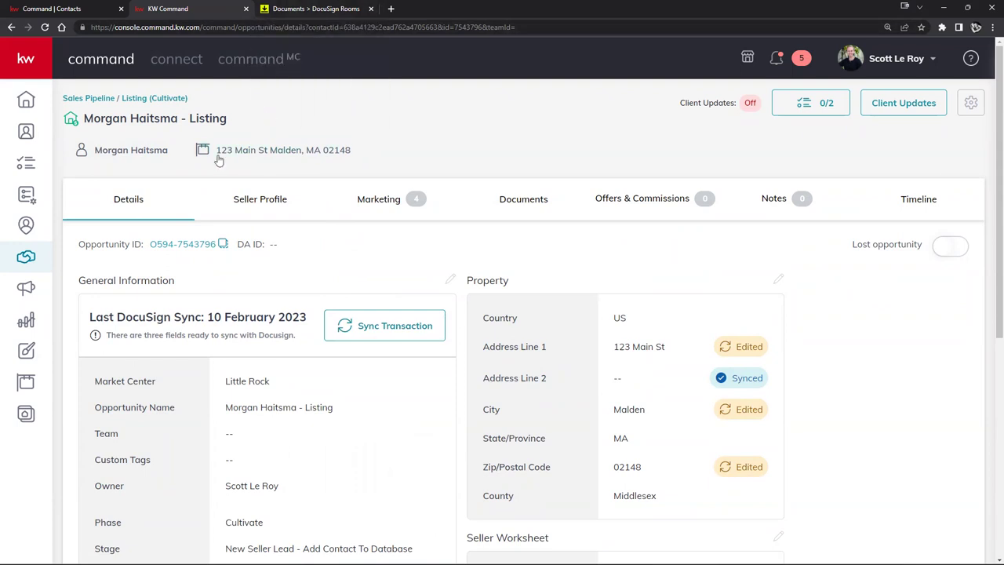
Step: Sync the opportunity's transaction with DocuSign and confirm the update
left_click(245, 145)
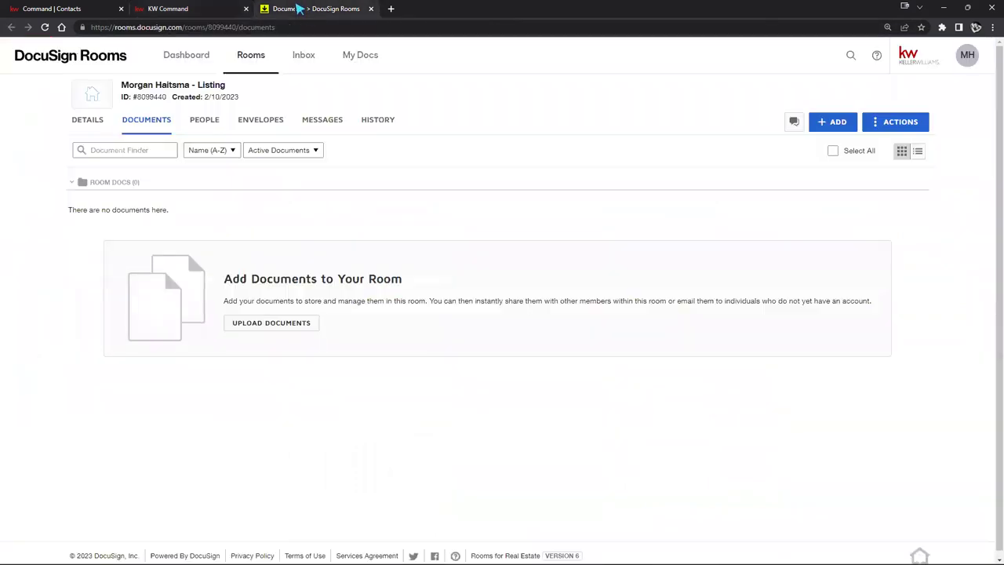
left_click(188, 8)
left_click(366, 330)
left_click(572, 409)
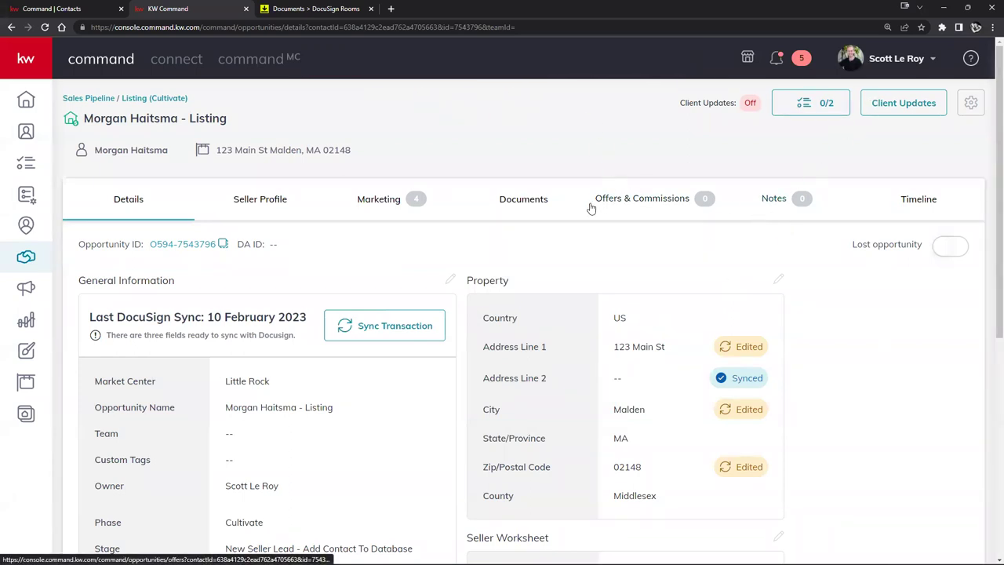
Step: Replace the outdated Rooms tab with a fresh room showing the 123 Main St, Malden address
left_click(340, 12)
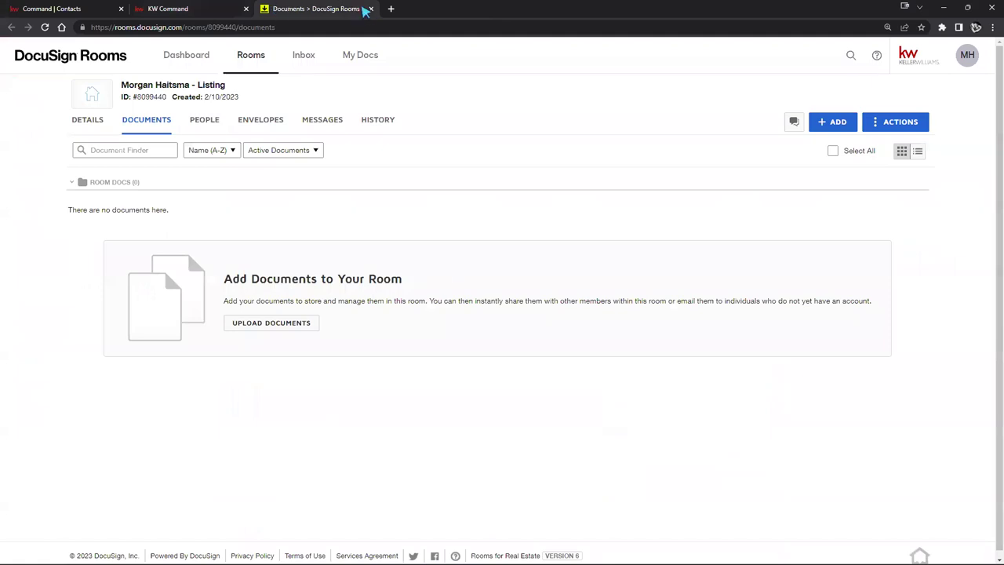
left_click(369, 9)
left_click(517, 197)
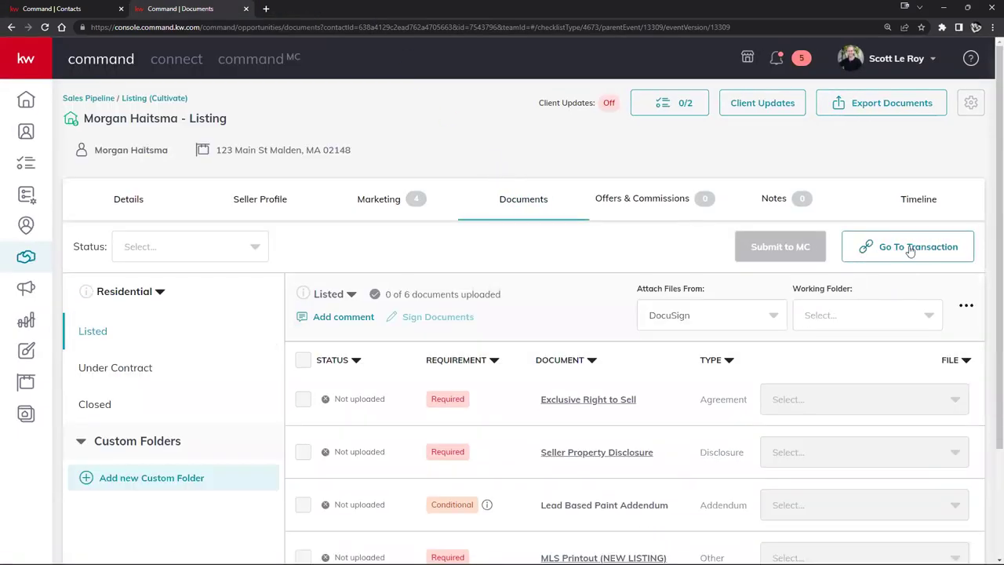
left_click(909, 248)
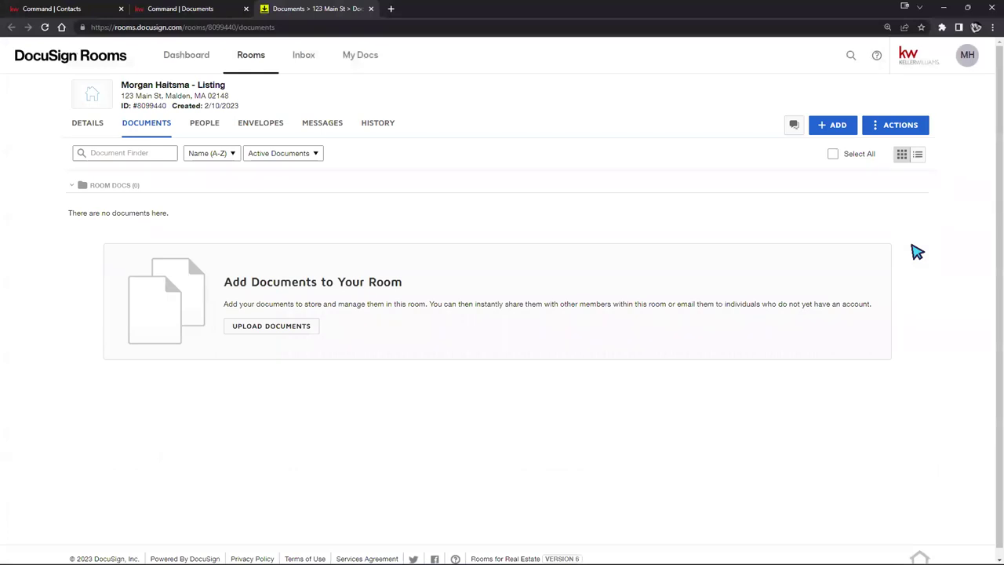
mouse_move(123, 97)
left_click_drag(149, 95, 235, 97)
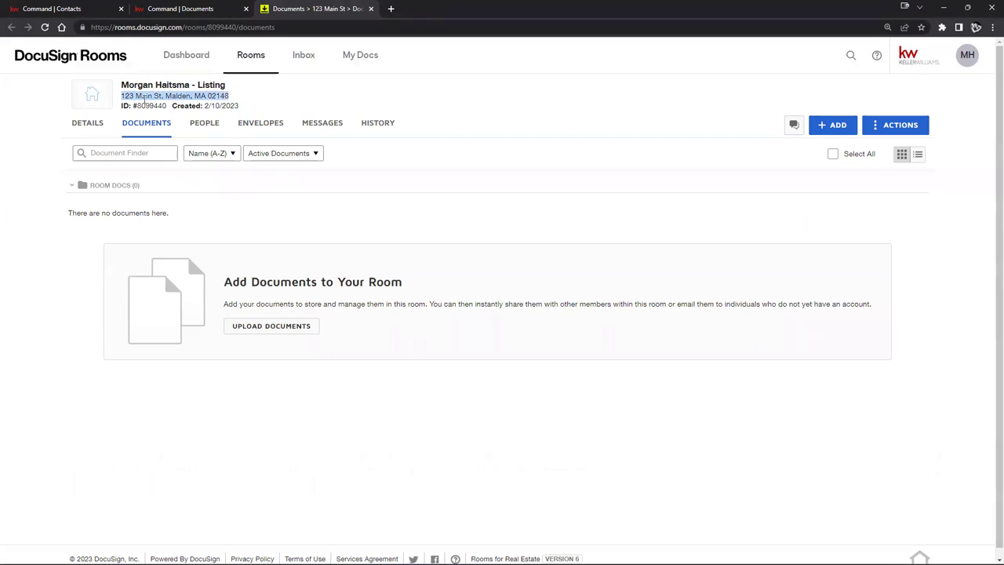
mouse_move(134, 102)
Step: Check that all Details fields are synced, revisit Documents, then switch to the DocuSign room
left_click(158, 8)
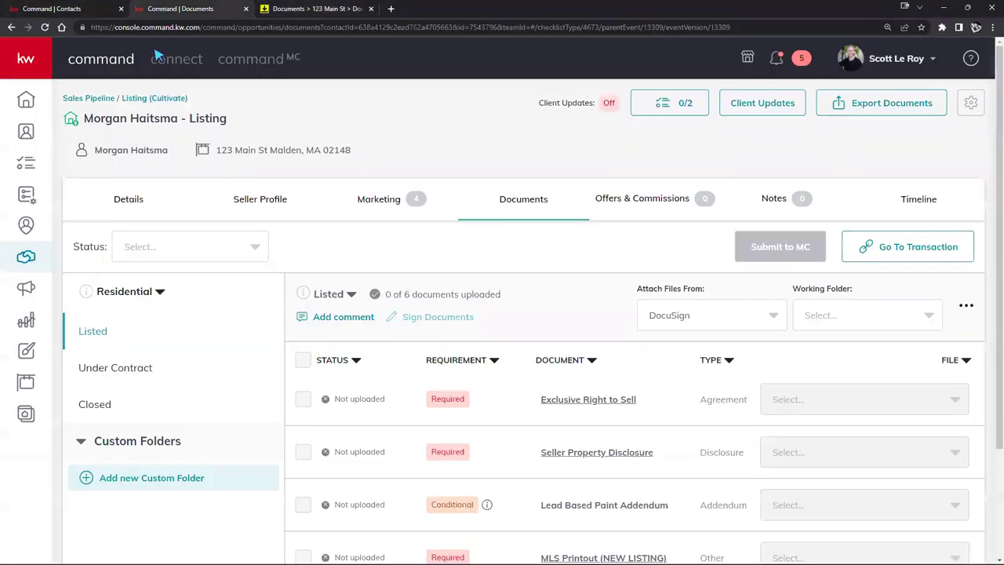
left_click(129, 205)
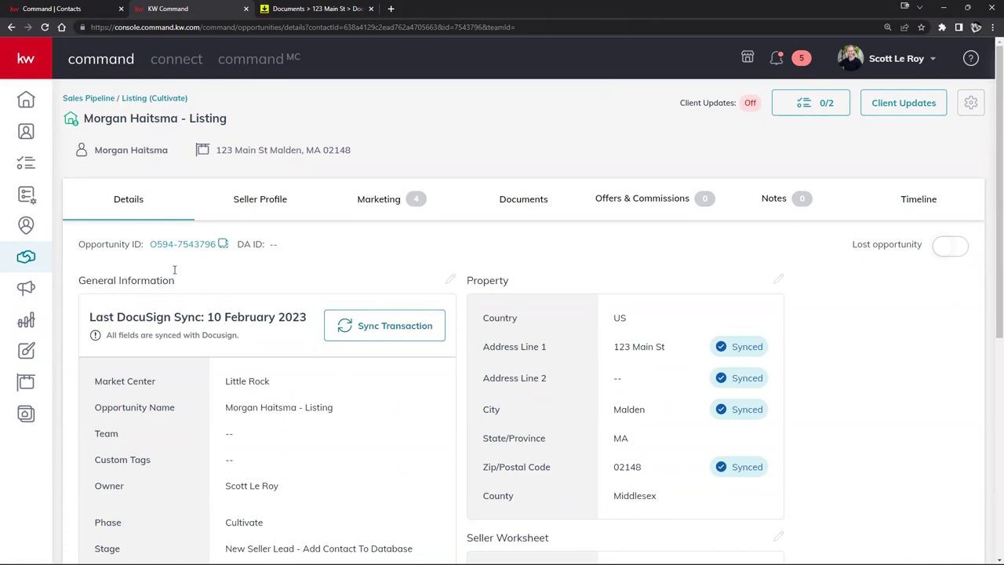
left_click(524, 201)
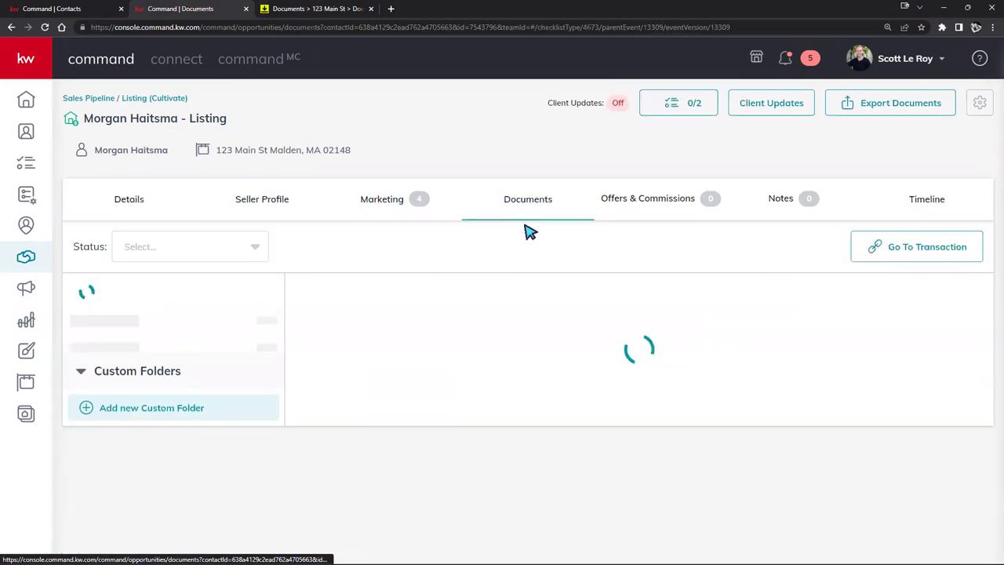
left_click(328, 10)
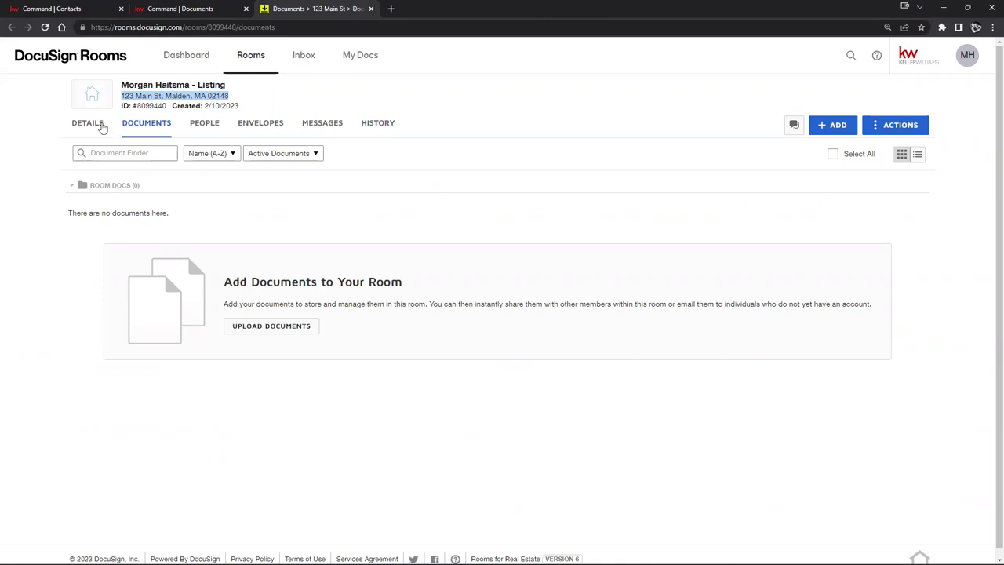
Step: Review the contact sections on the listing room's Details tab, then put the details into edit mode
left_click(89, 126)
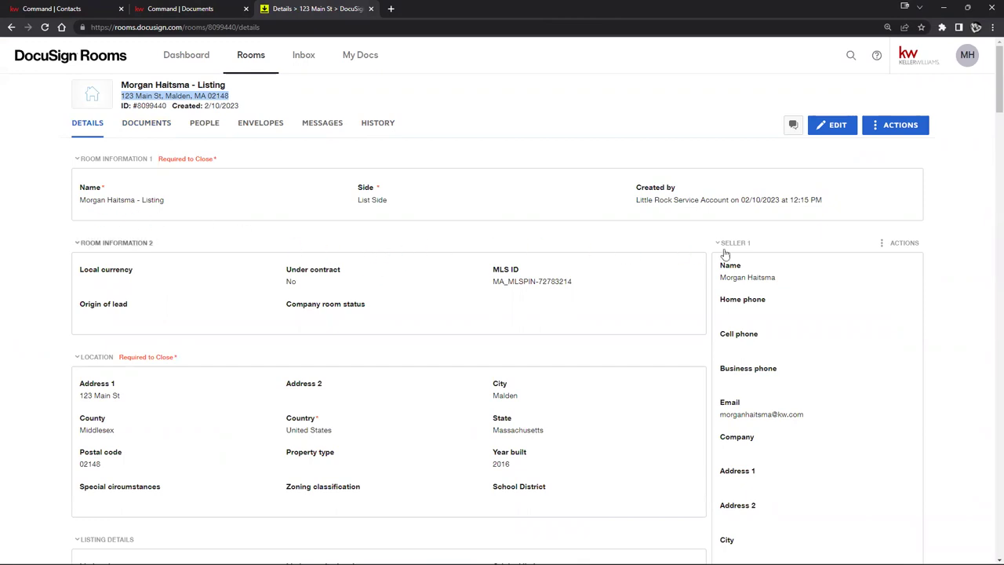
scroll(725, 258, "down", 1)
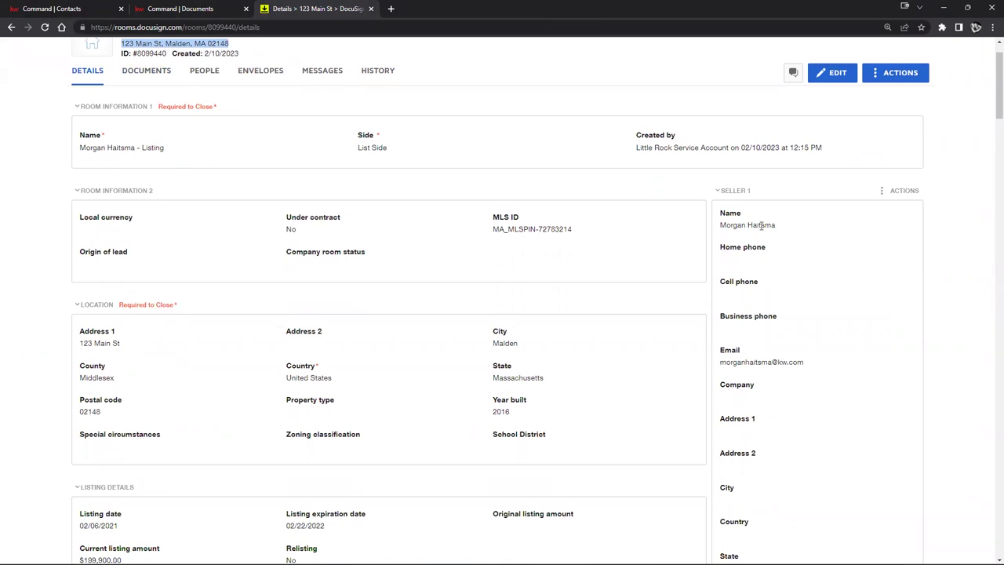
scroll(746, 332, "down", 6)
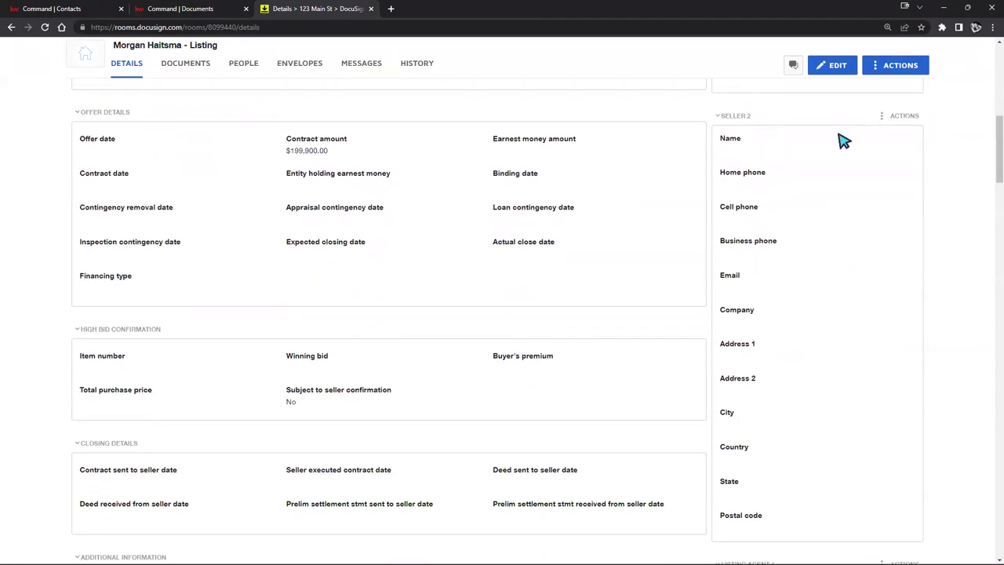
scroll(832, 219, "down", 2)
scroll(831, 219, "down", 3)
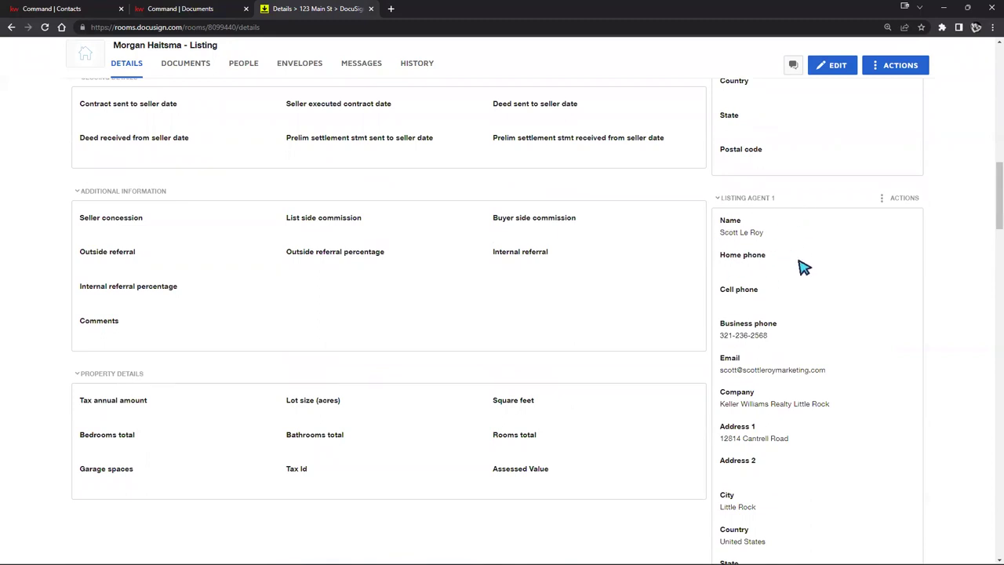
scroll(932, 330, "down", 6)
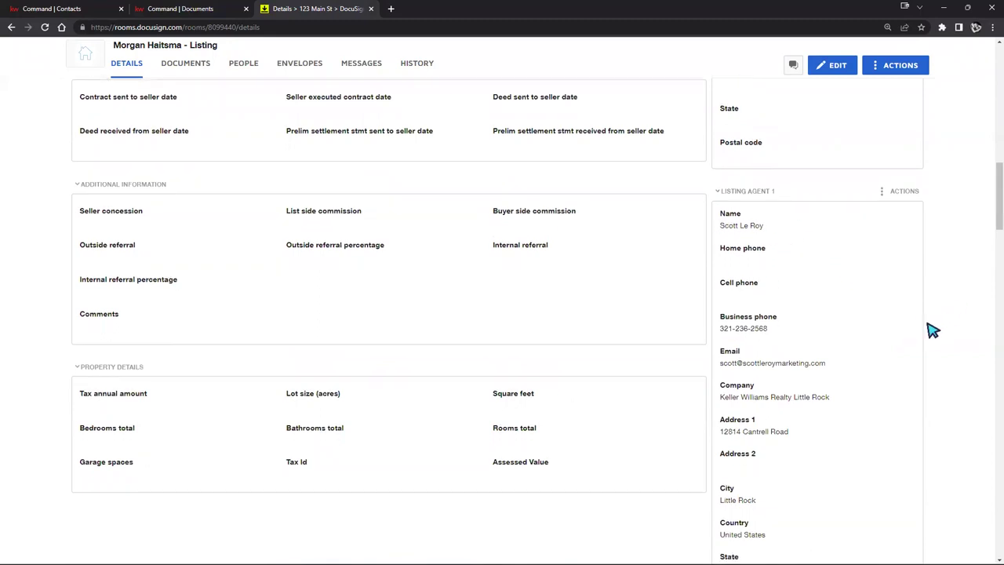
scroll(932, 329, "down", 8)
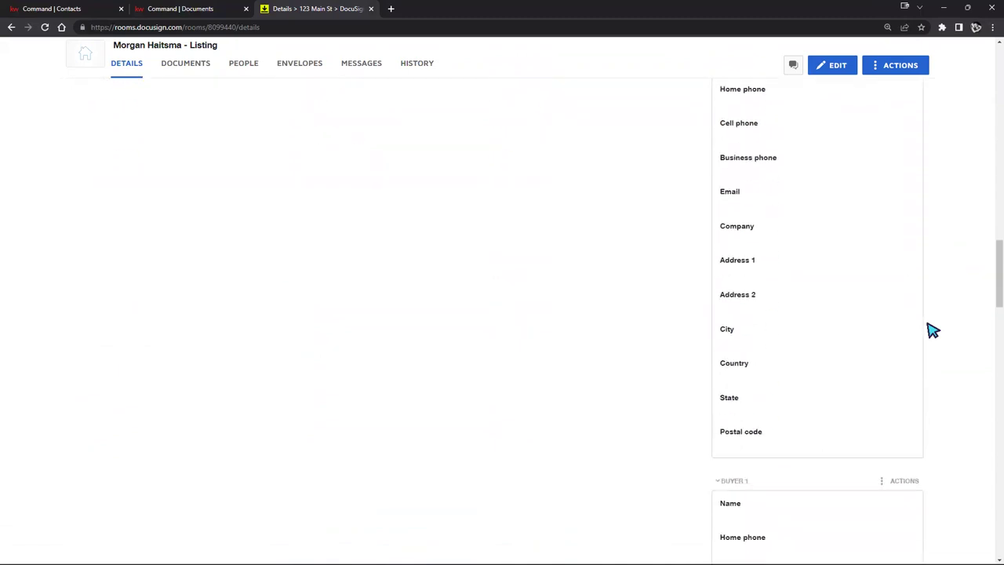
scroll(932, 329, "down", 3)
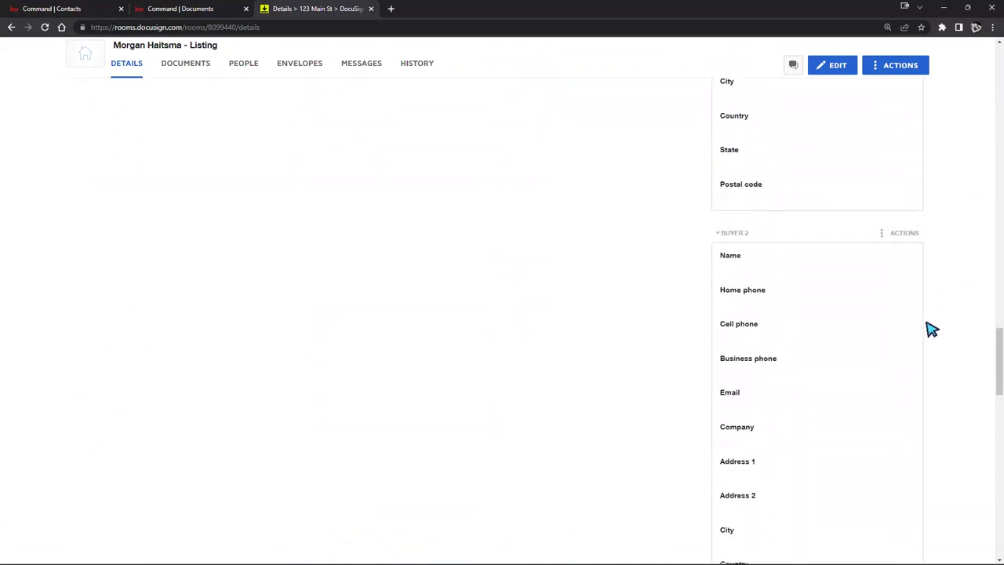
scroll(931, 330, "down", 1)
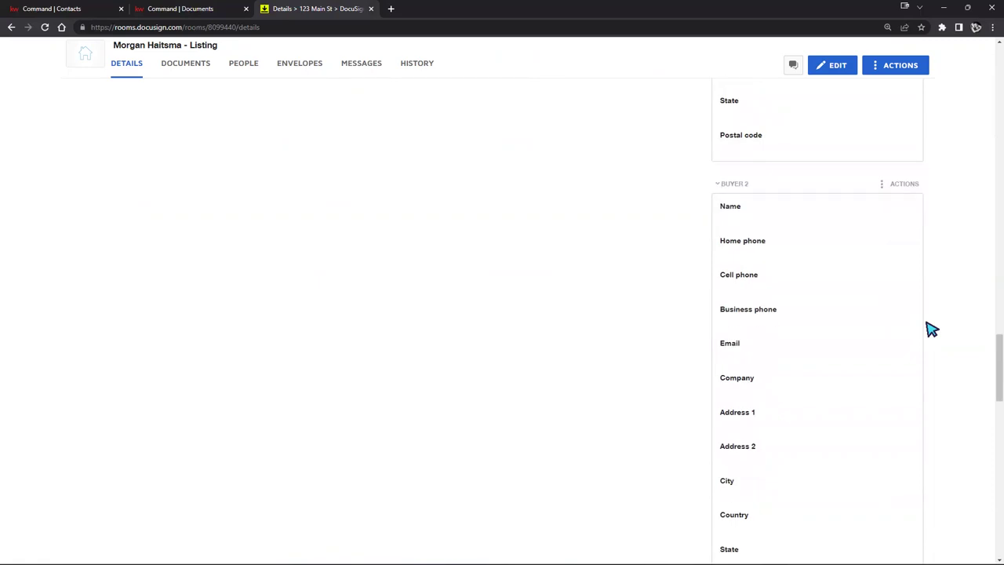
scroll(932, 329, "up", 5)
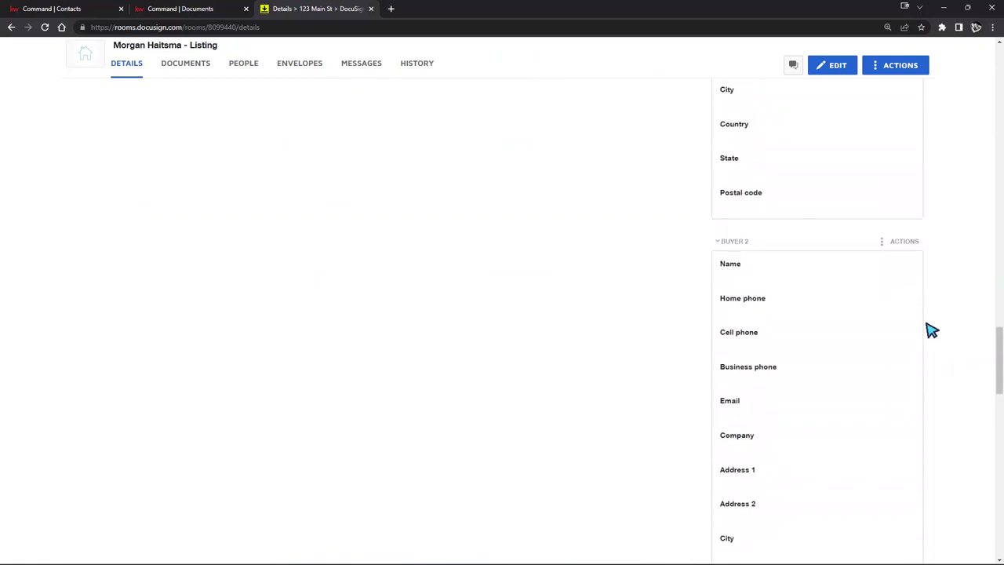
left_click(836, 69)
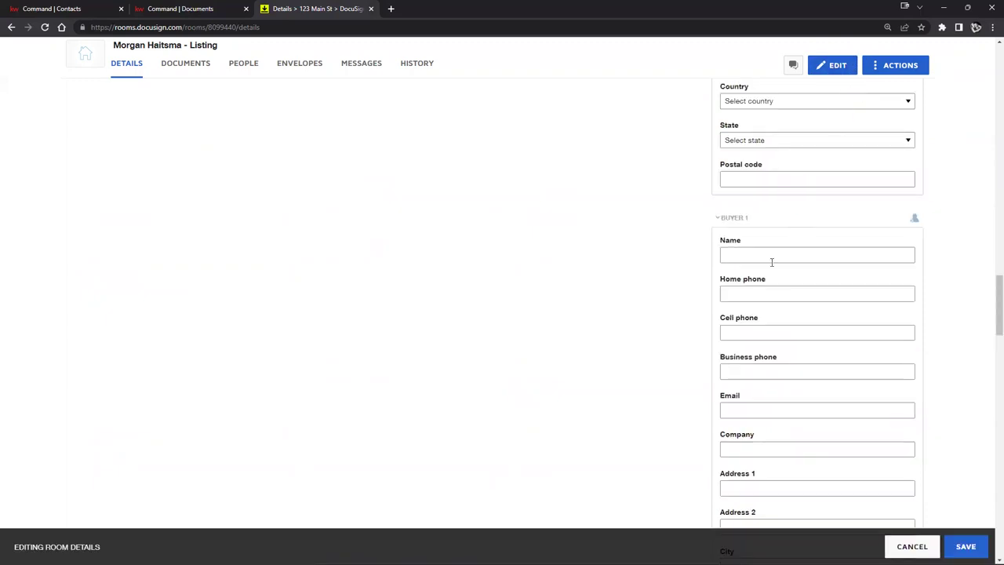
Step: Step through the Listing Agent 2 Name, Comments and Internal referral fields, leaving them unchanged
scroll(775, 265, "up", 6)
scroll(784, 188, "down", 7)
scroll(777, 235, "up", 3)
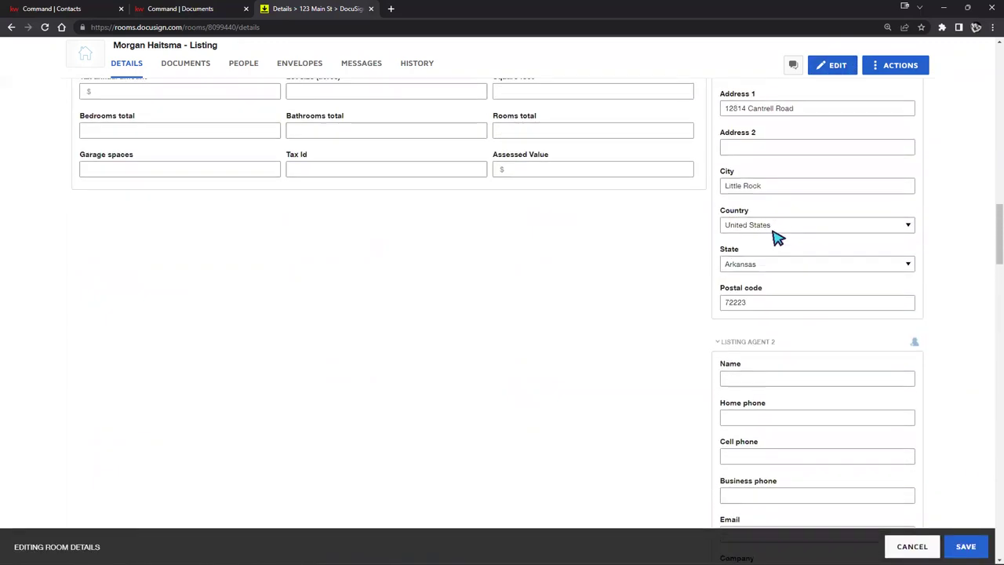
left_click(752, 369)
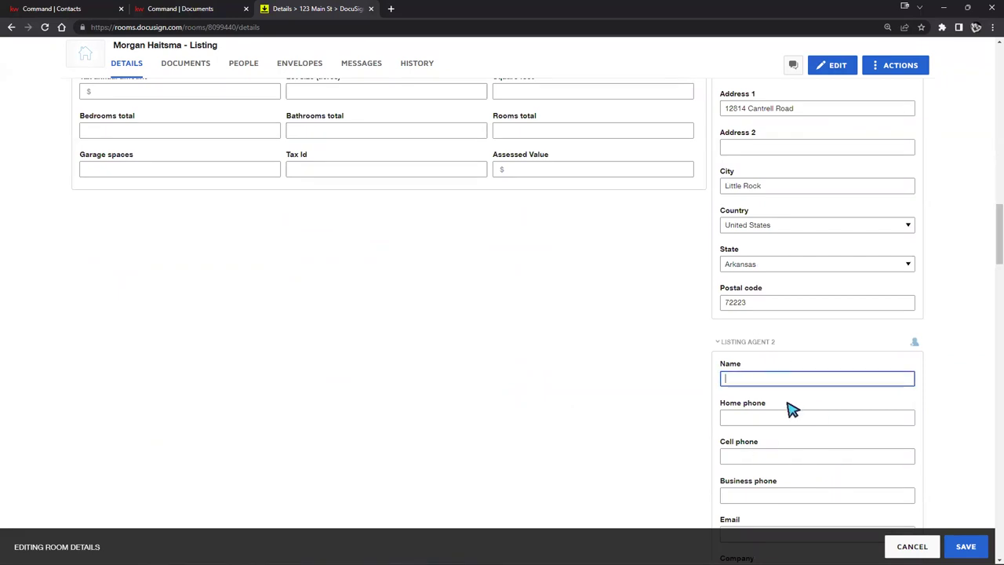
scroll(588, 329, "up", 3)
left_click(449, 264)
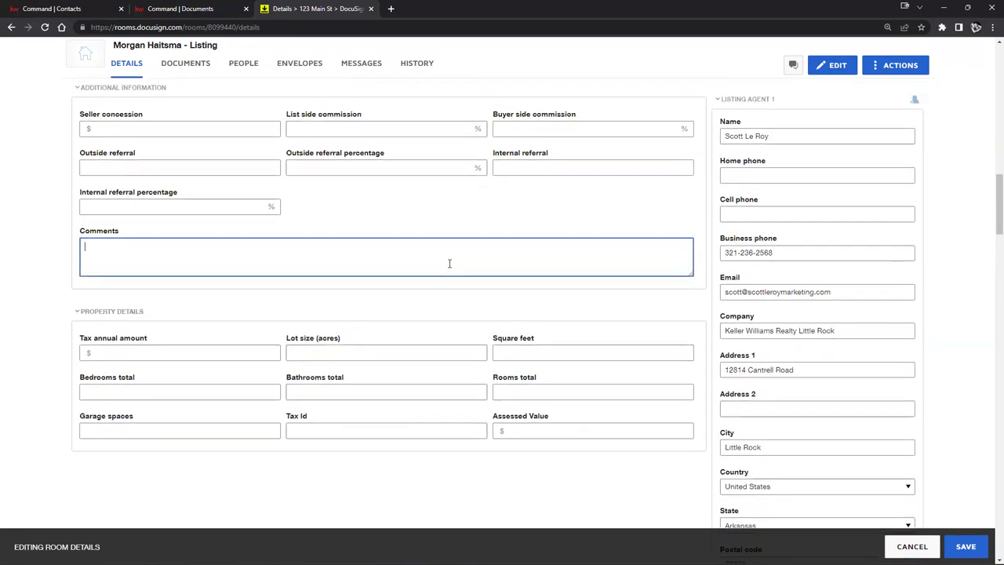
left_click(524, 167)
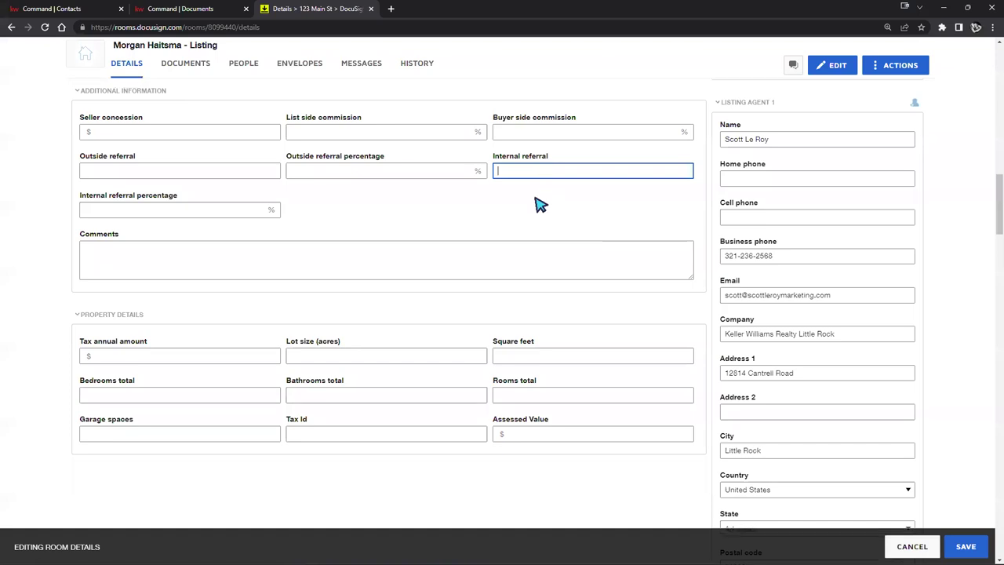
Step: Save the room details and return to the top of the read-only page
scroll(549, 219, "up", 1)
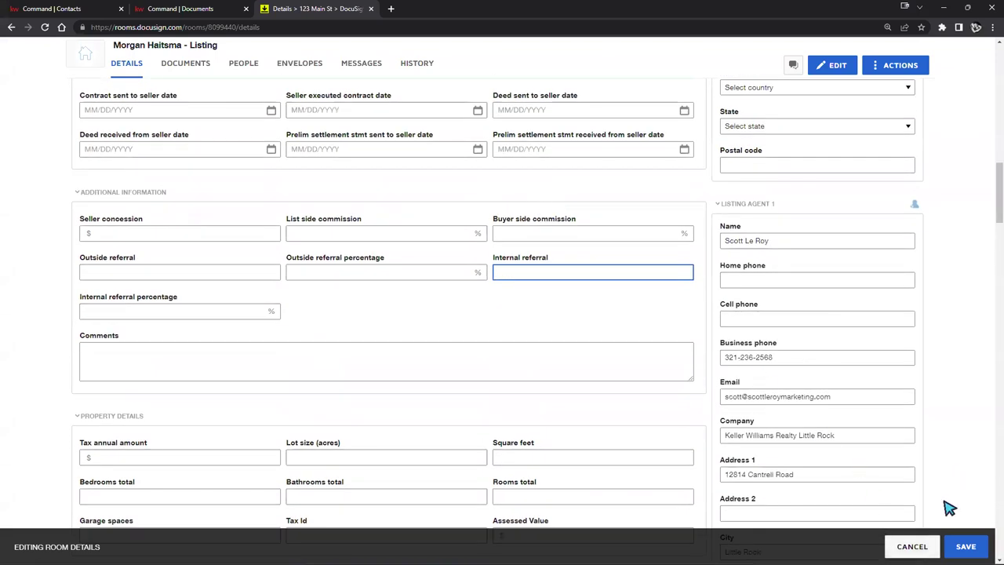
left_click(950, 548)
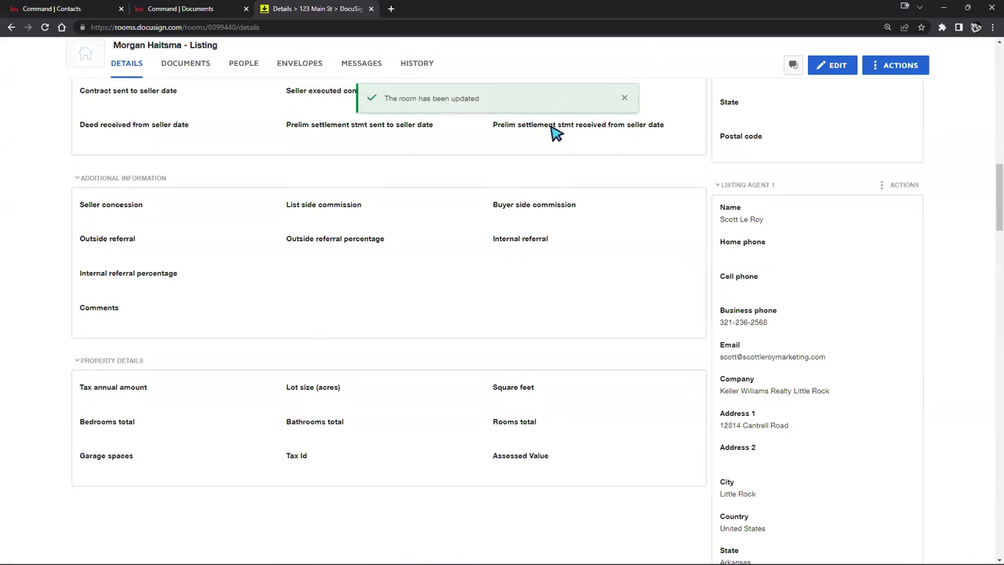
scroll(583, 173, "up", 10)
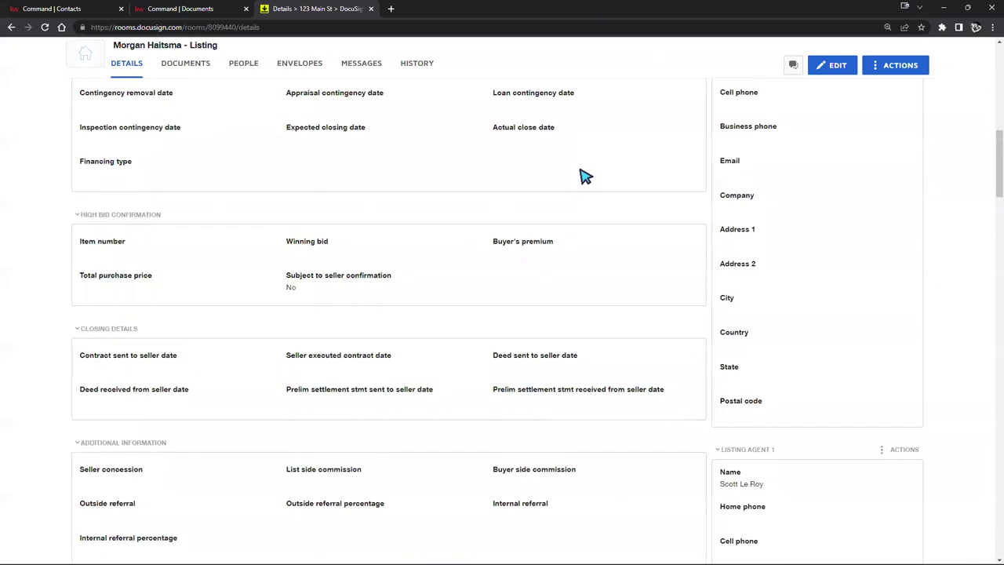
scroll(581, 179, "up", 3)
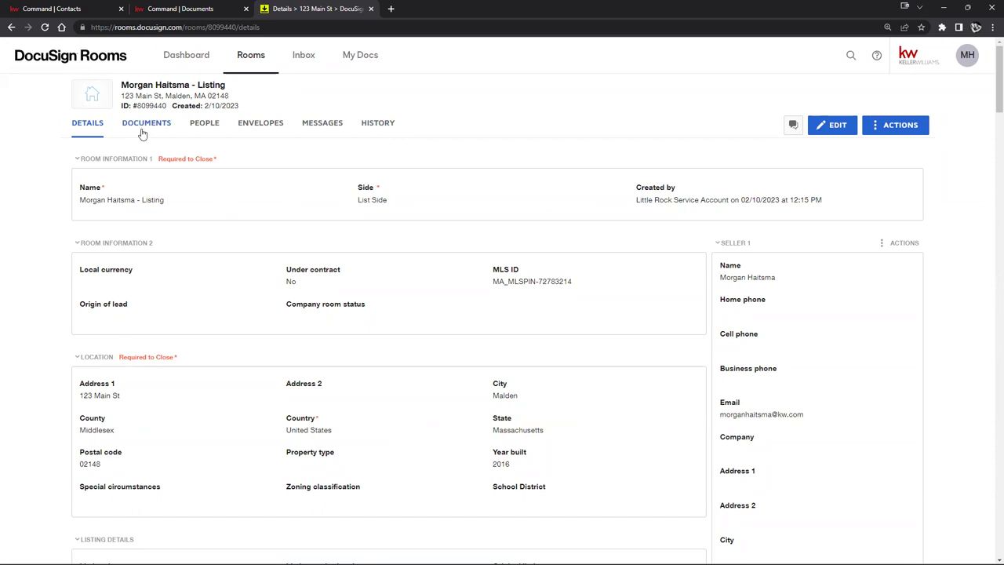
Step: Check the Command Documents tab, then list the empty Documents tab's add sources, such as Computer, DocuSign Forms and zipForm
left_click(177, 10)
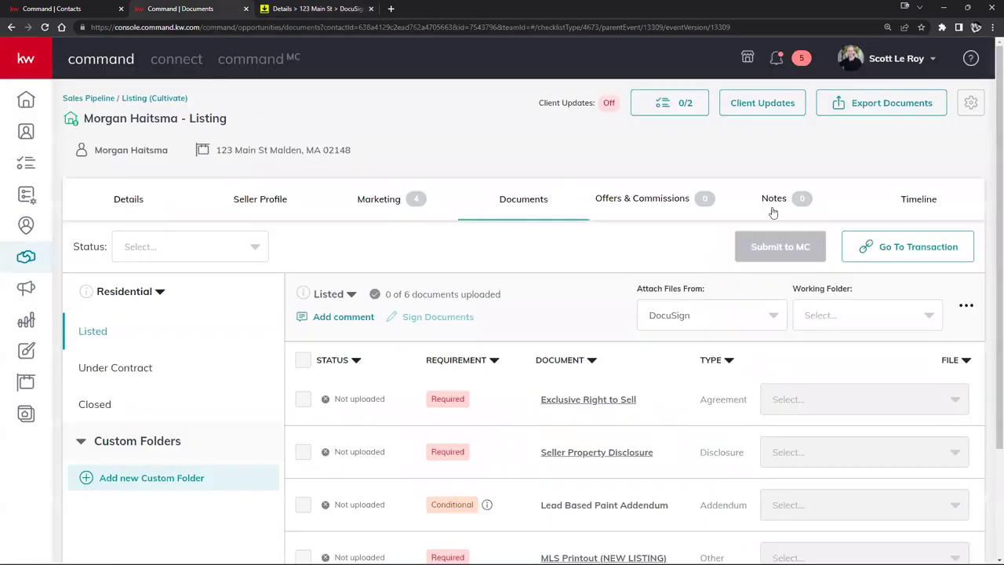
left_click(320, 10)
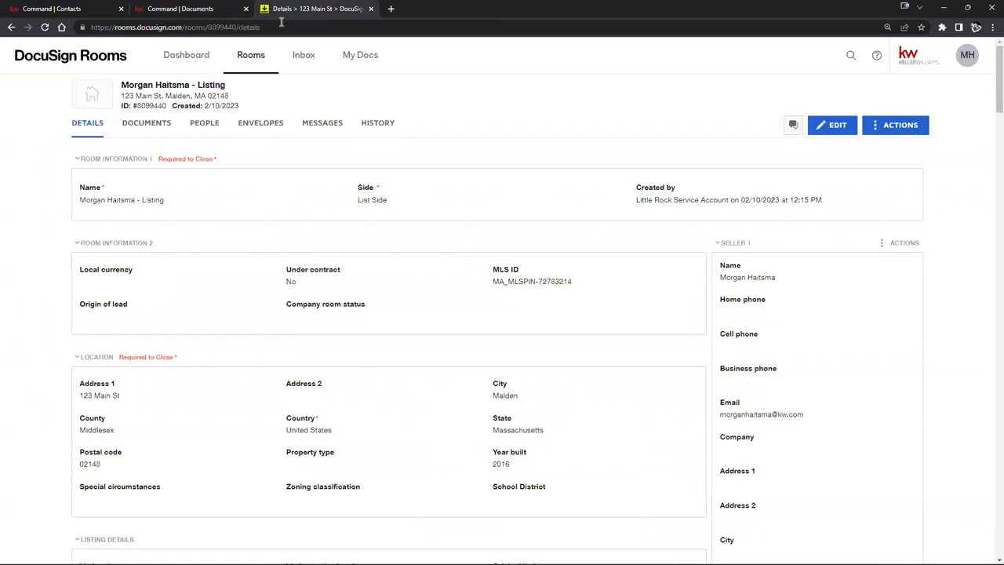
left_click(145, 125)
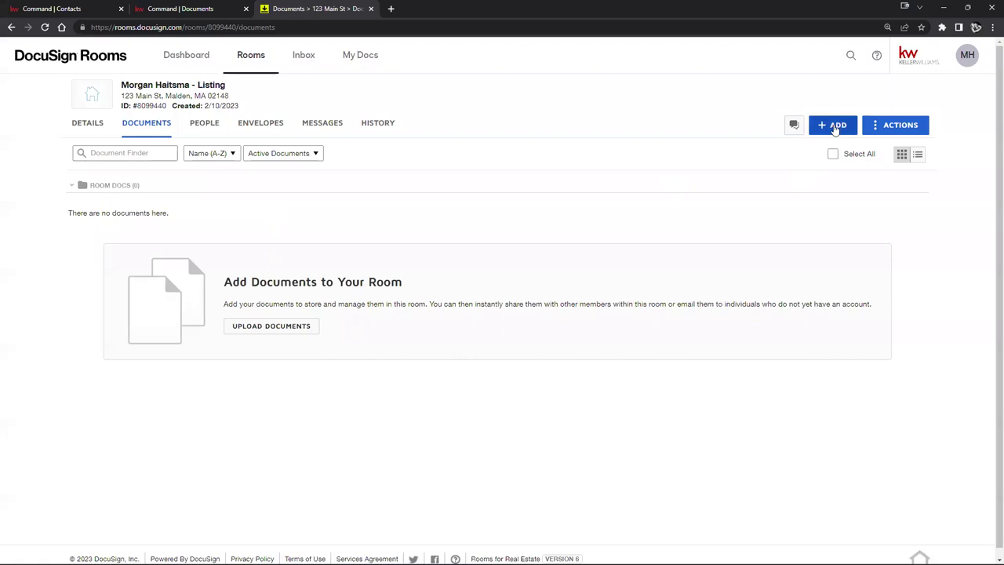
left_click(835, 127)
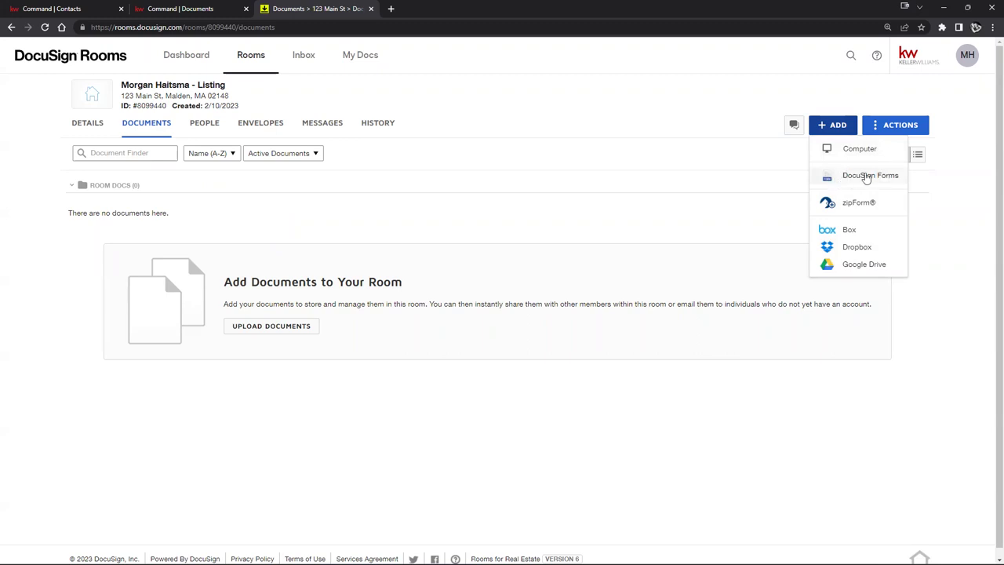
Step: In DocuSign Forms, browse the Amendments and Buyer form groups, then list the GGAR library's forms
left_click(866, 176)
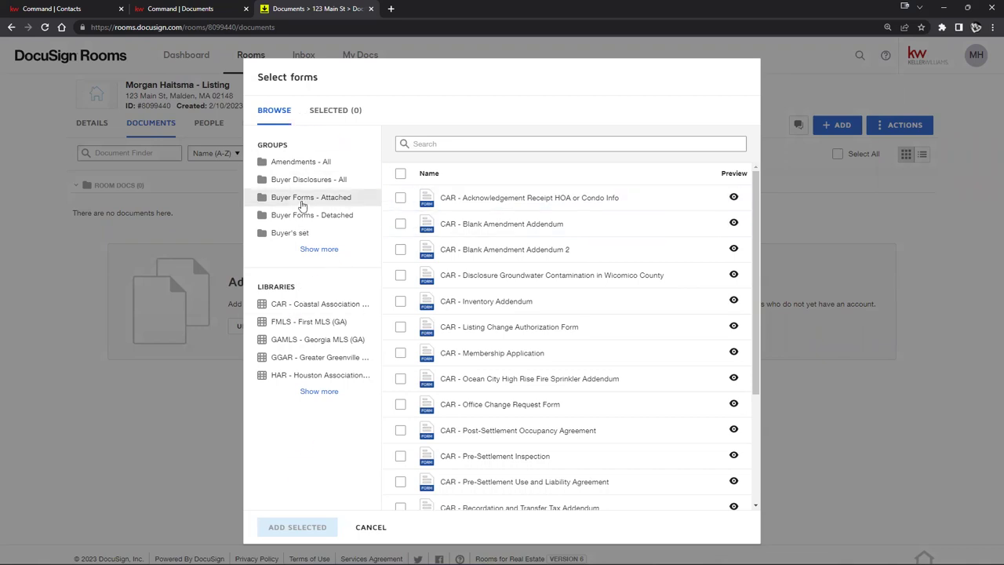
left_click(290, 164)
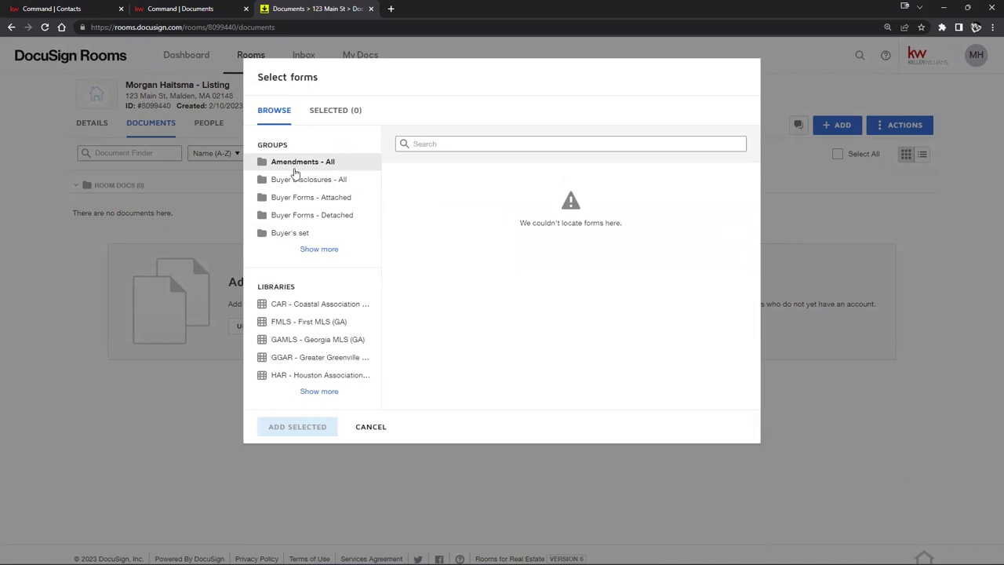
left_click(291, 180)
left_click(287, 198)
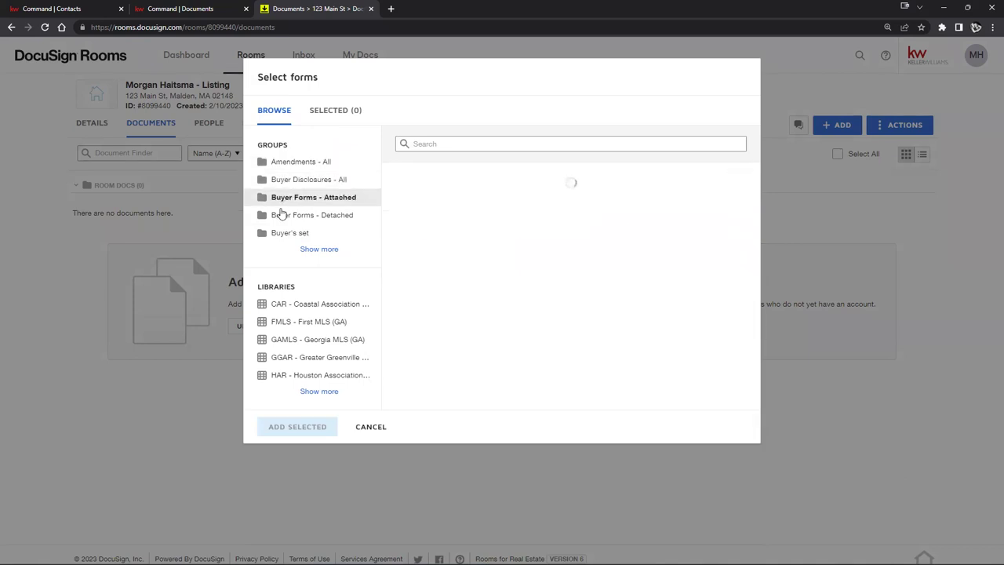
left_click(280, 215)
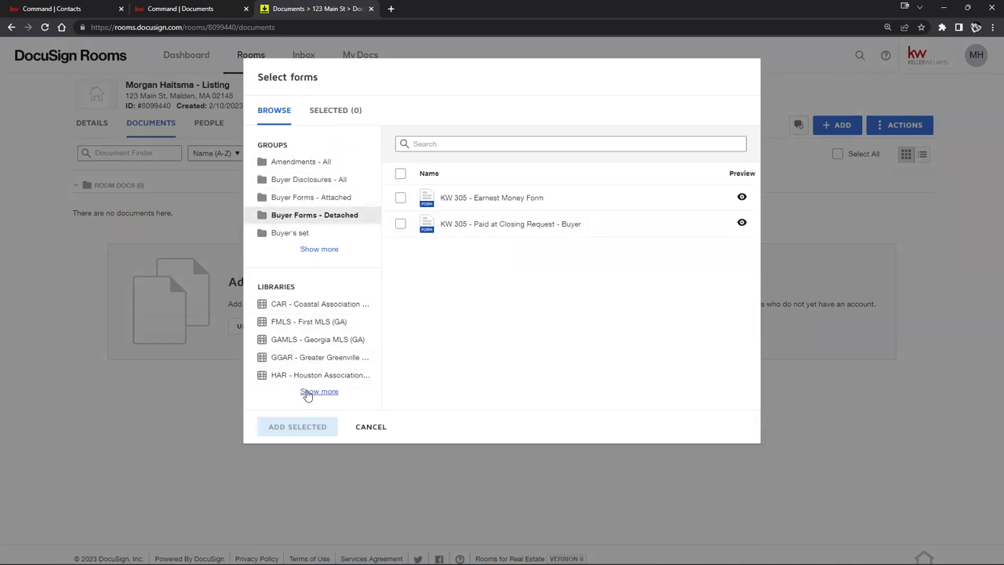
left_click(309, 392)
scroll(314, 343, "down", 1)
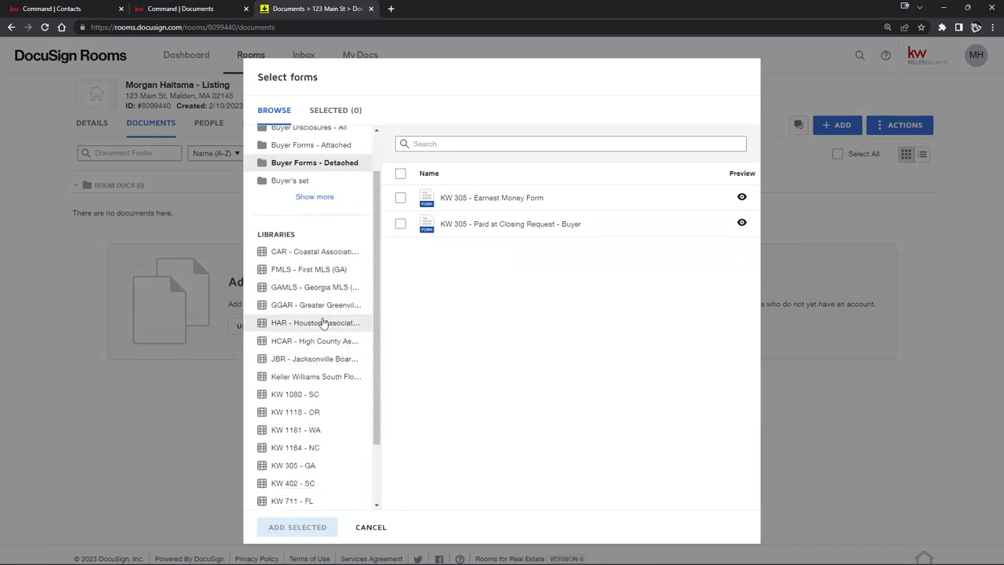
left_click(310, 306)
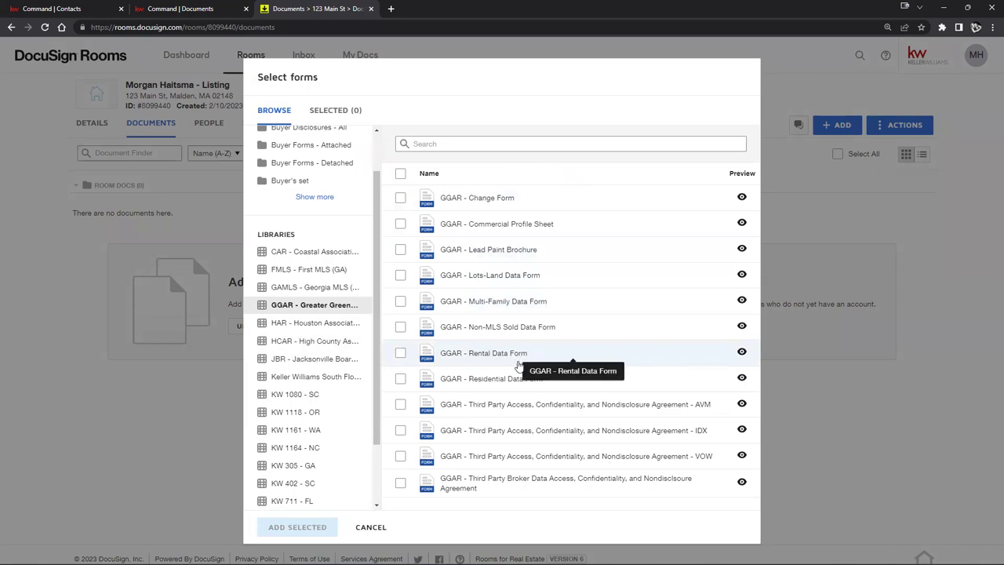
Step: Select GGAR - Change Form and add it to the room's Room Docs folder
scroll(361, 345, "down", 2)
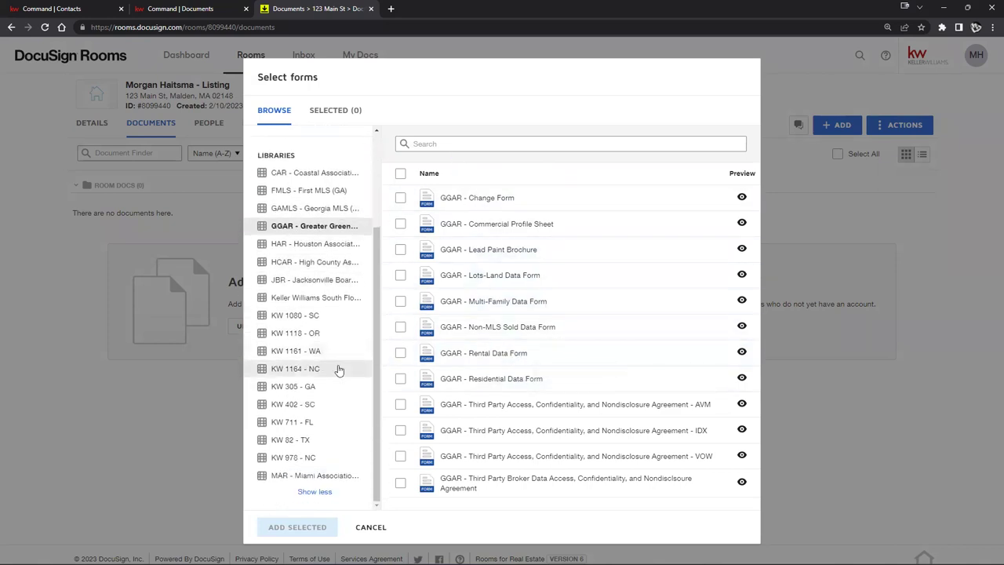
scroll(320, 239, "up", 1)
scroll(320, 240, "up", 2)
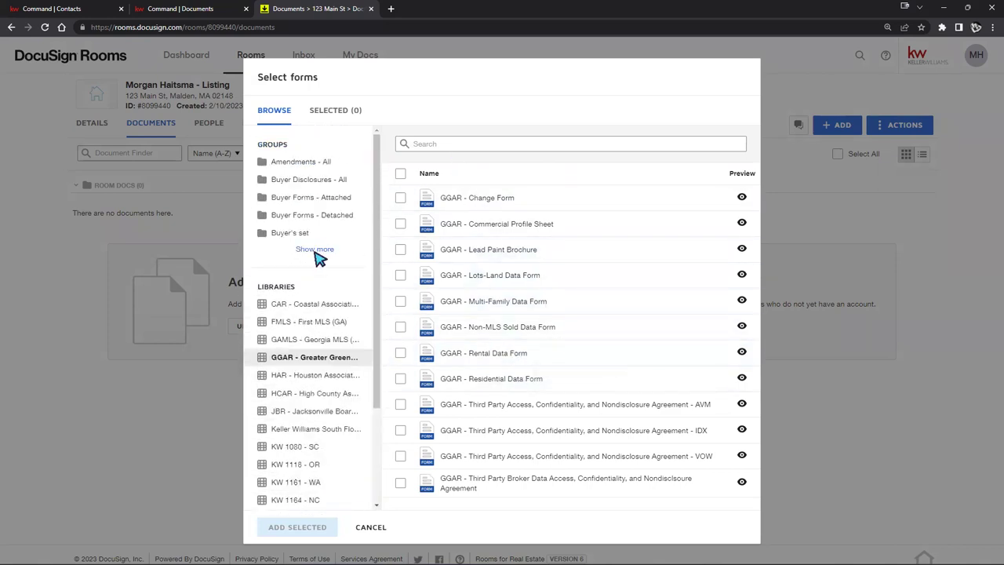
left_click(315, 250)
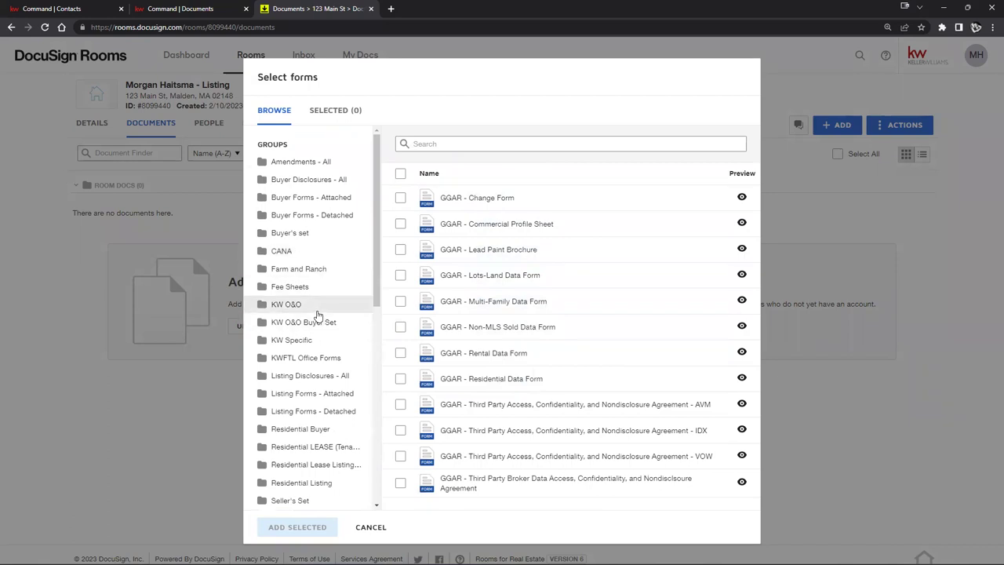
left_click(400, 198)
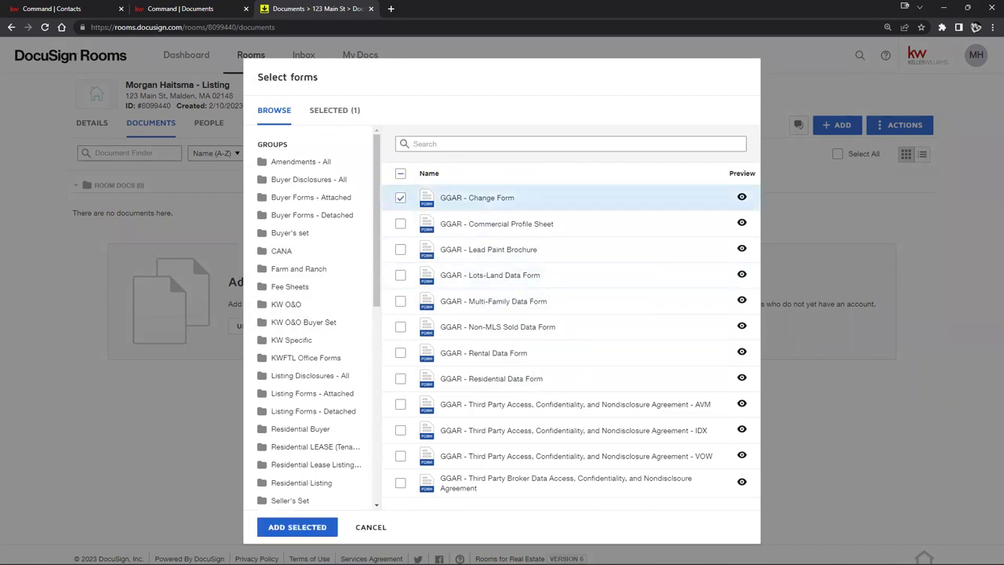
left_click(297, 526)
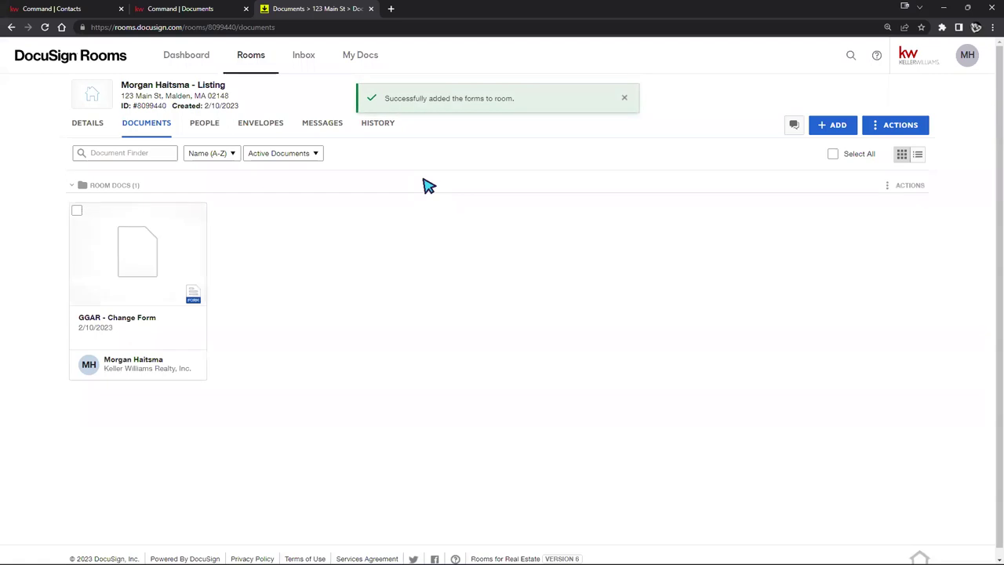
Step: Reopen the DocuSign Forms picker and browse the Listing Forms, Listing Disclosures and KW Specific groups
left_click(833, 126)
left_click(853, 173)
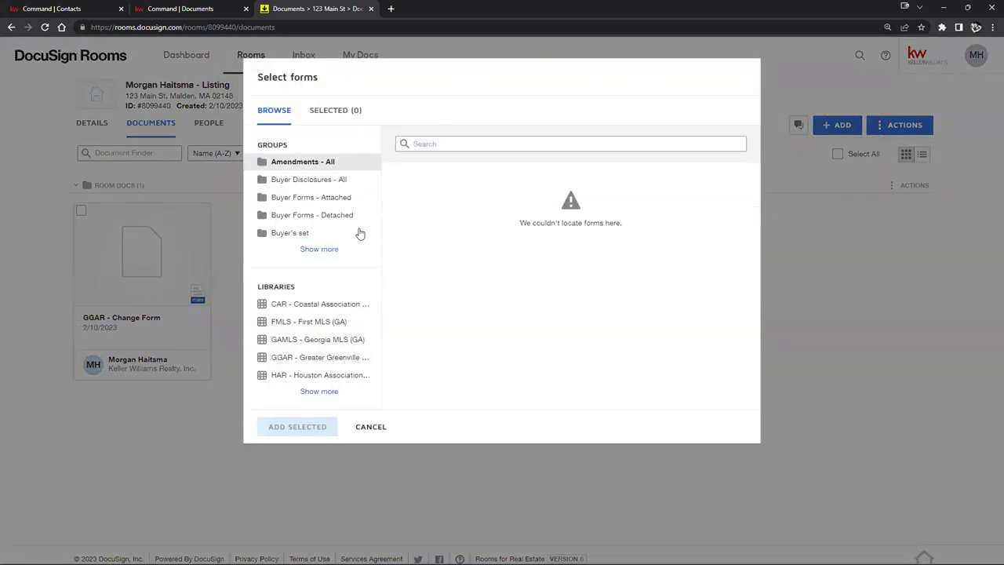
left_click(323, 248)
scroll(322, 351, "down", 1)
left_click(321, 357)
left_click(317, 340)
left_click(310, 322)
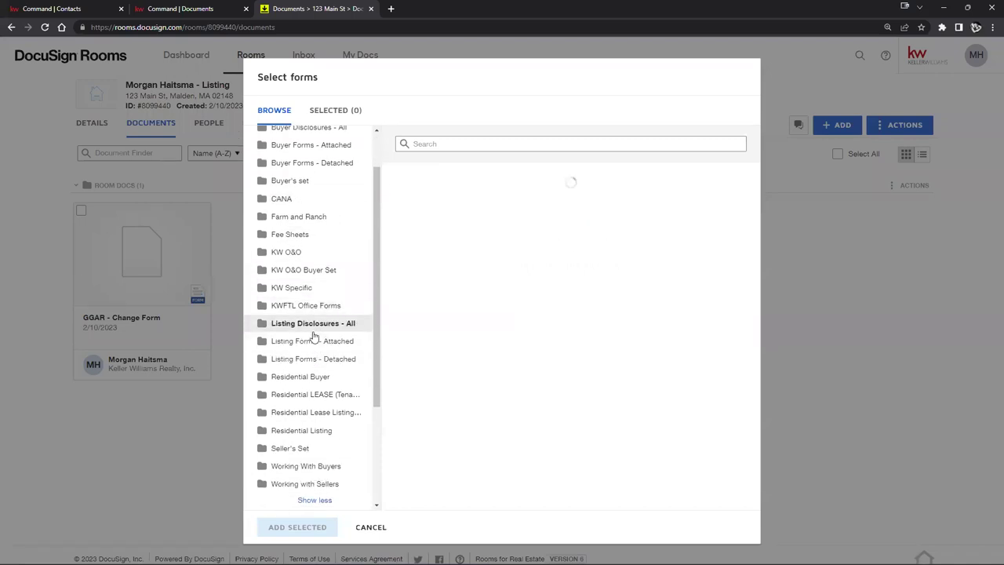
left_click(293, 287)
scroll(300, 293, "down", 1)
scroll(300, 293, "down", 3)
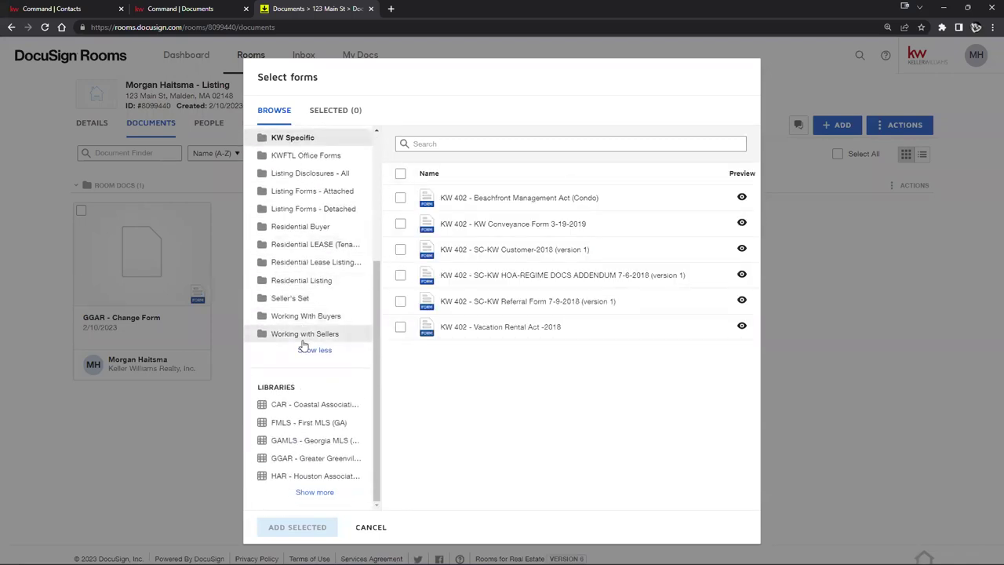
Step: Browse the CAR, FMLS, Georgia MLS, GGAR, Keller Williams South Florida and JBR libraries, then cancel
left_click(306, 407)
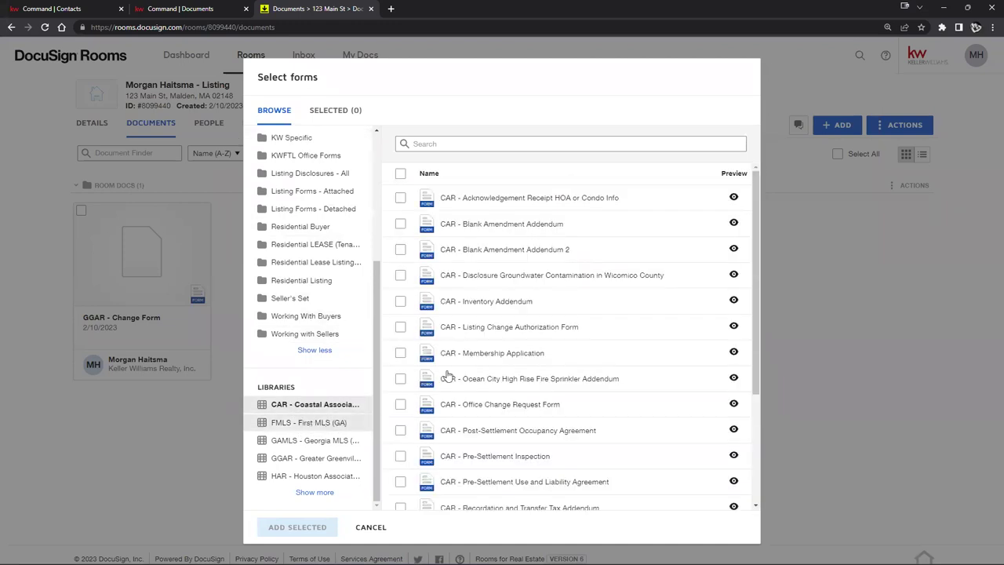
scroll(447, 377, "down", 2)
left_click(318, 424)
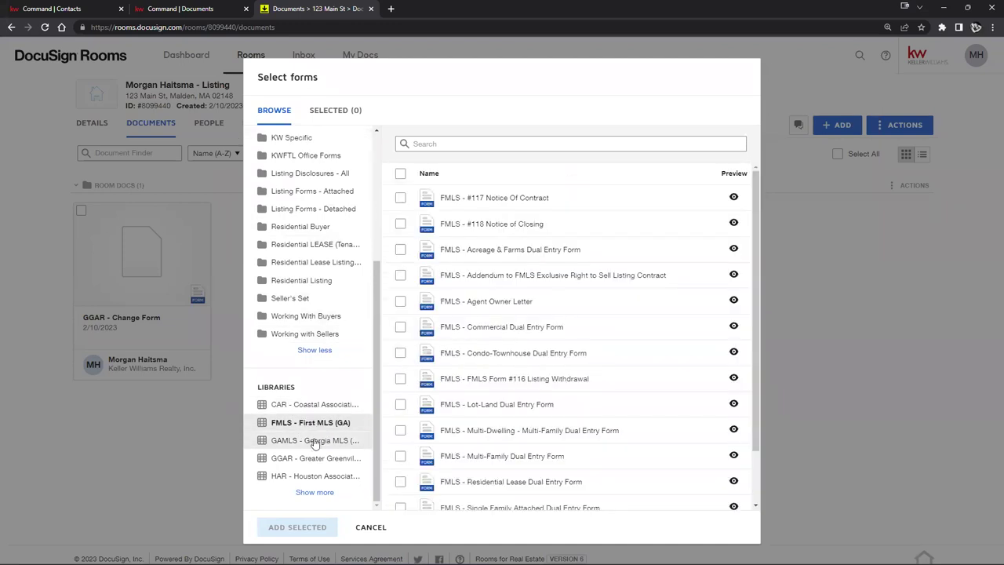
left_click(317, 440)
left_click(320, 459)
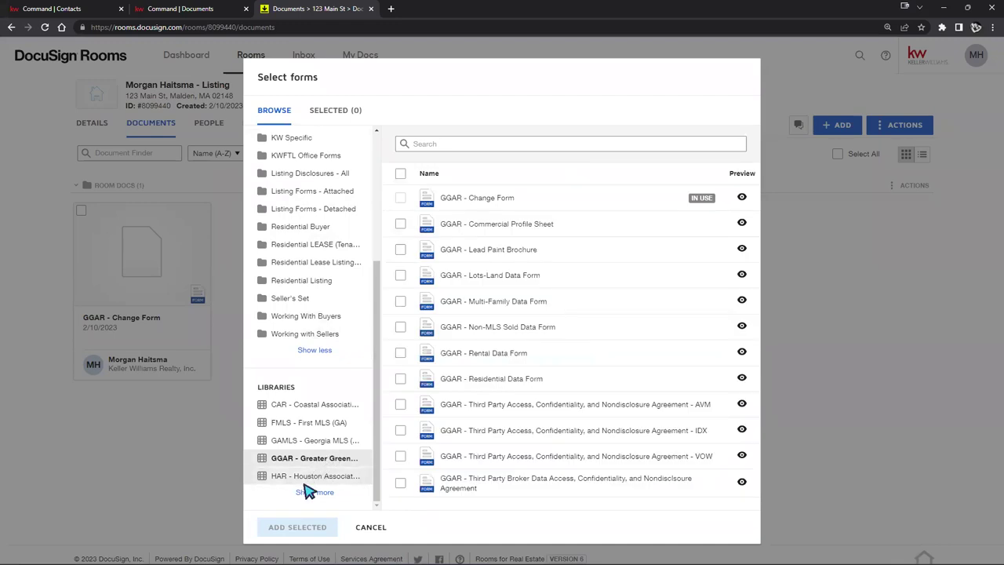
left_click(314, 493)
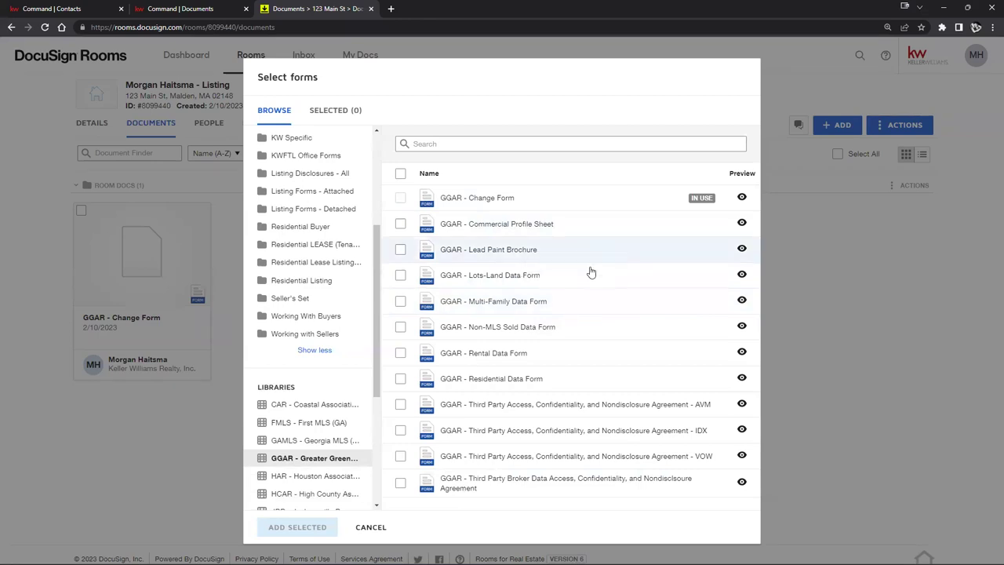
scroll(302, 408, "down", 3)
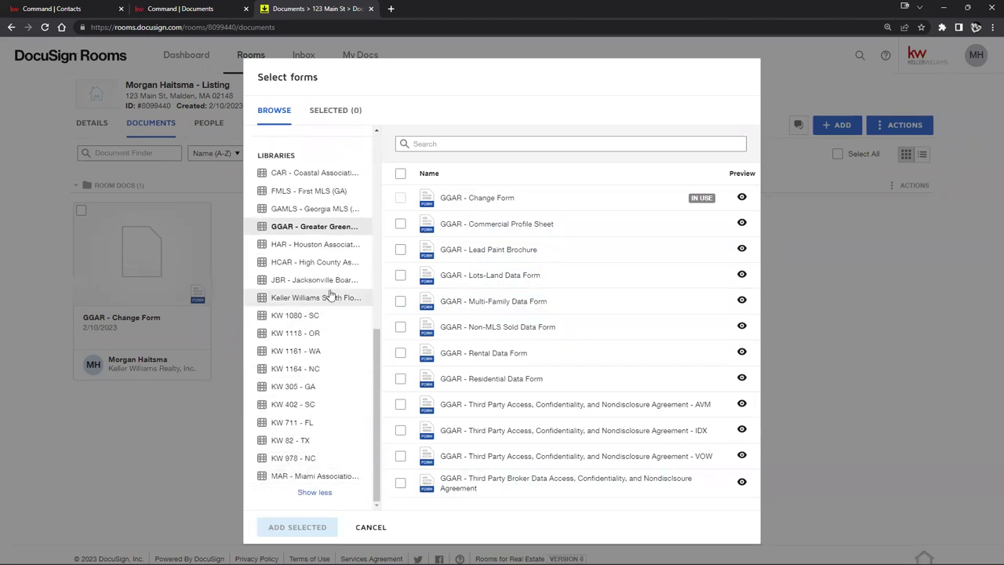
left_click(326, 301)
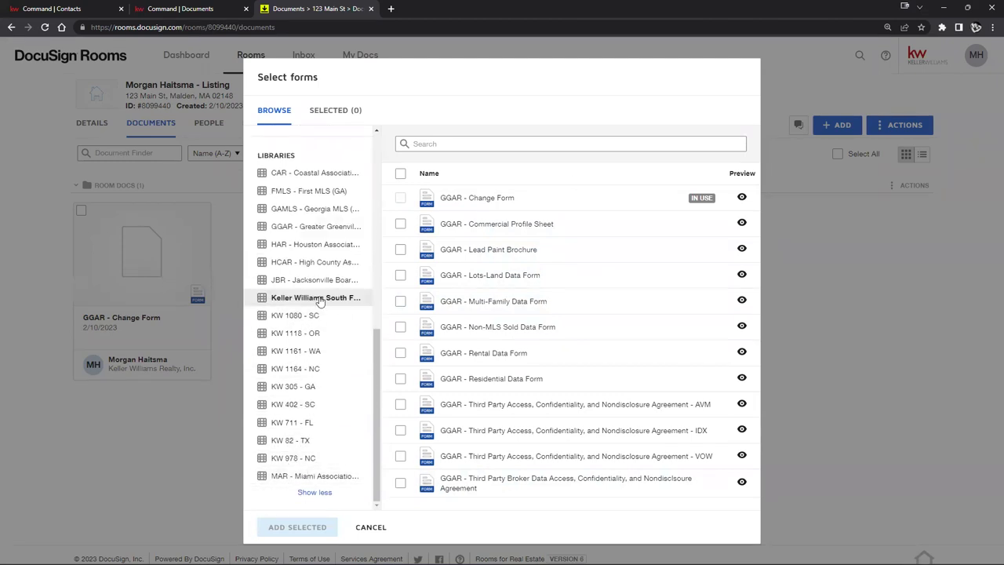
left_click(266, 281)
scroll(455, 275, "down", 1)
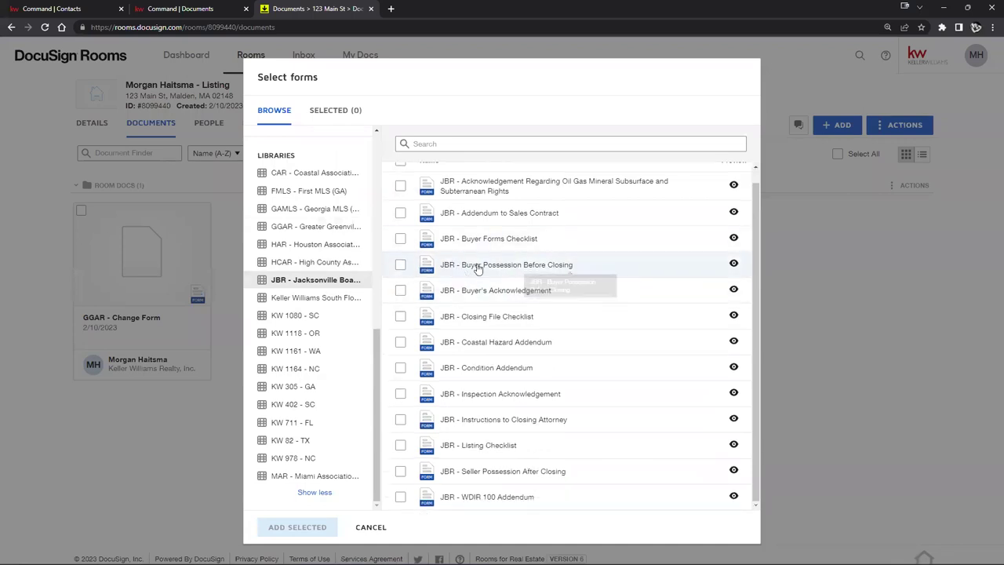
left_click(370, 527)
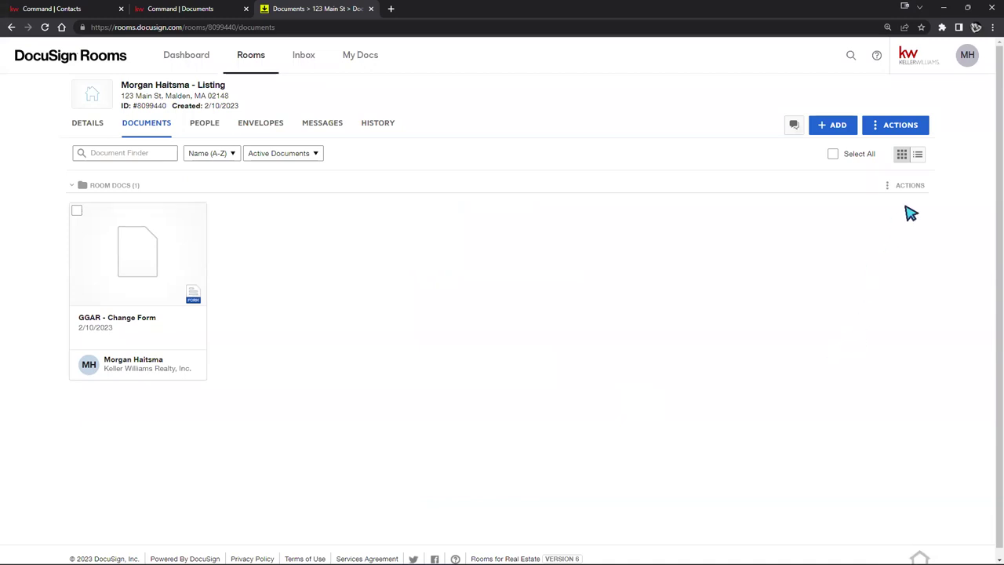
Step: Go to Preferences from the MH avatar menu and show the Integrations settings
left_click(968, 69)
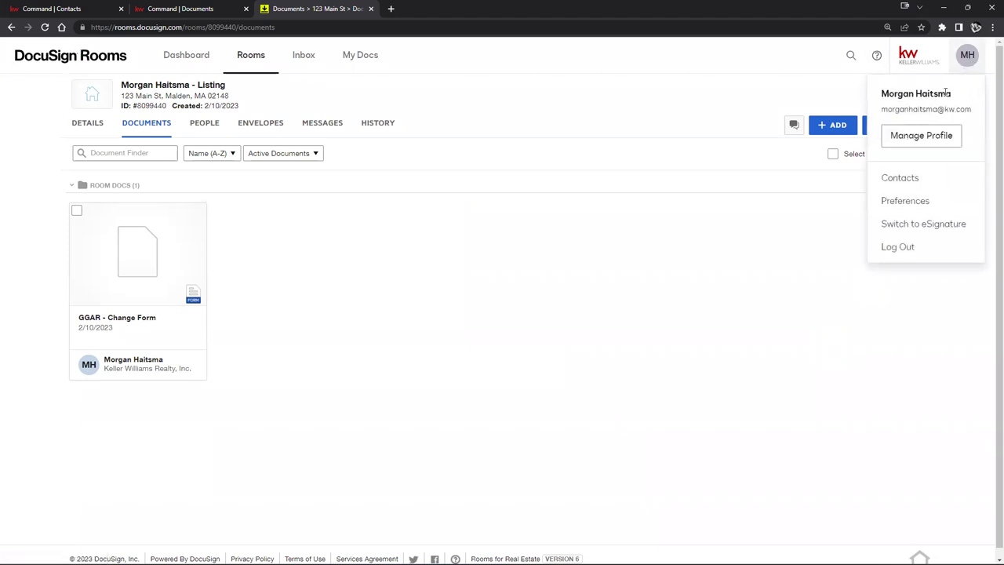
left_click(916, 201)
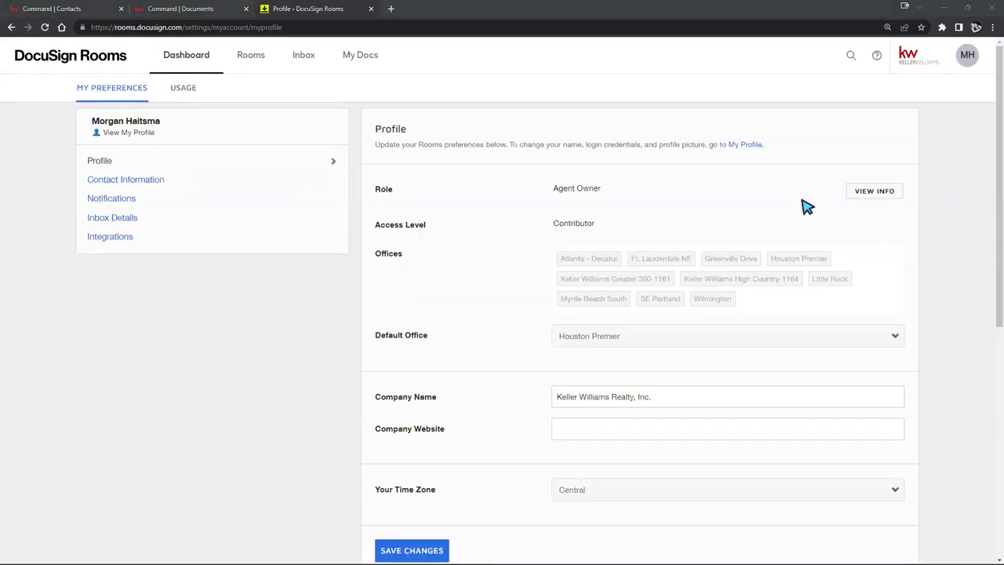
left_click(102, 242)
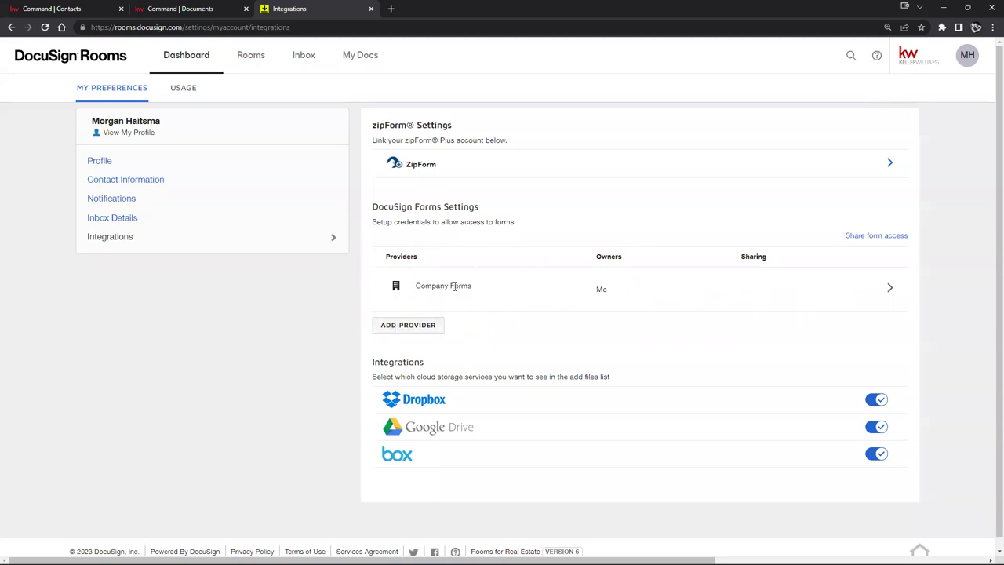
Step: Use Add Provider, reloading the stuck page once, to show the Select forms provider dialog
left_click(417, 325)
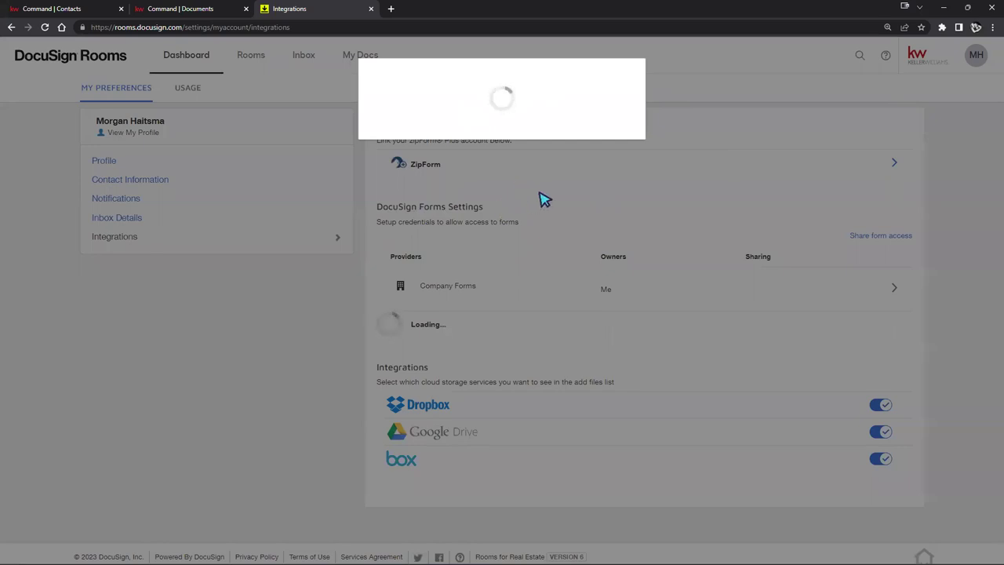
left_click(44, 27)
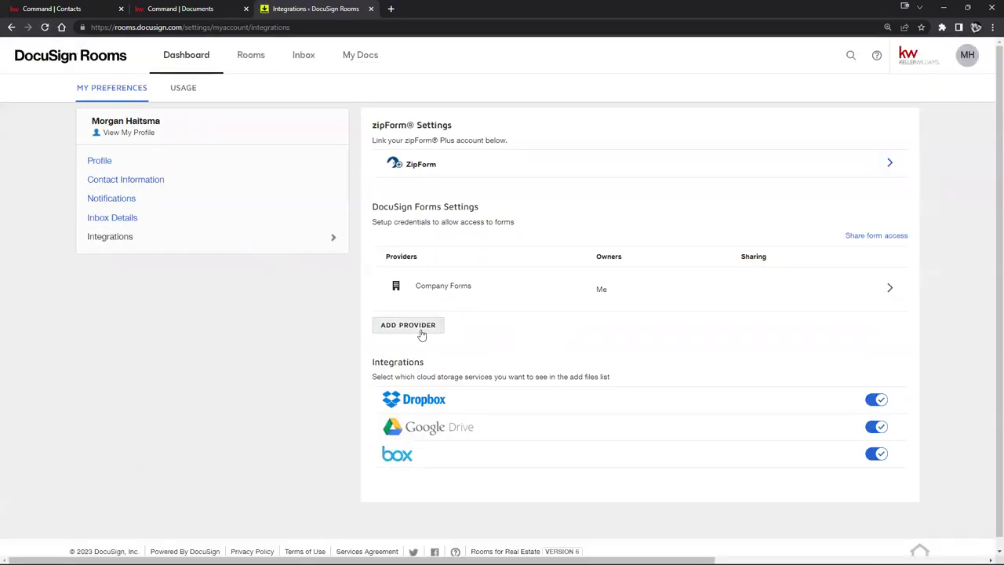
left_click(441, 320)
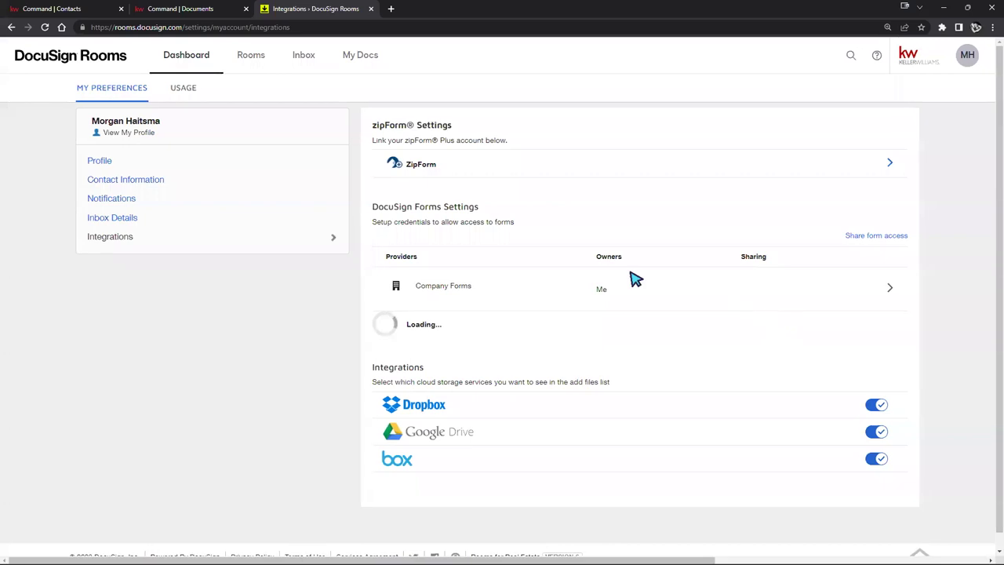
Step: Reopen the forms provider choices and pick REALTOR to reach Validate with NAR information
left_click(786, 326)
left_click(396, 325)
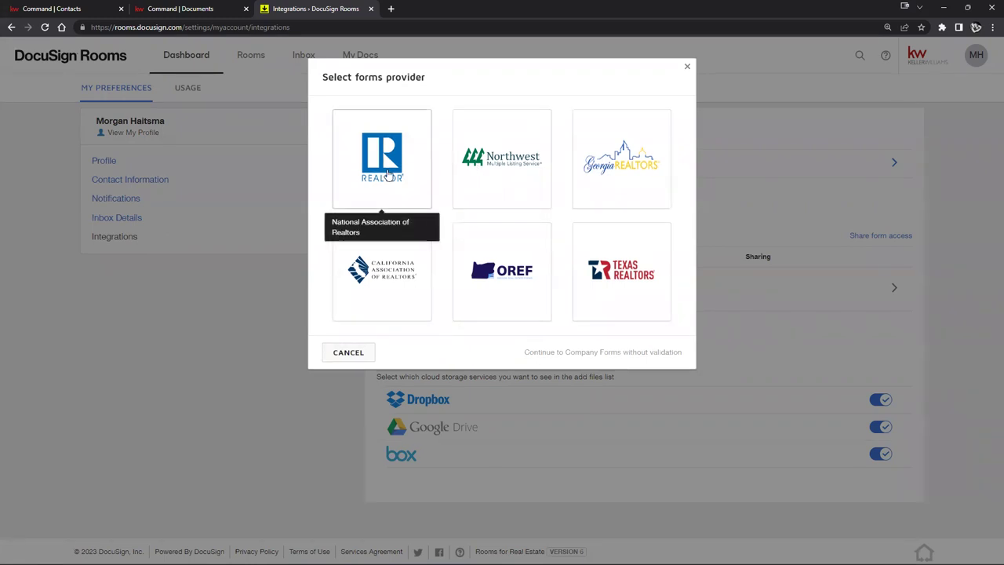
left_click(387, 174)
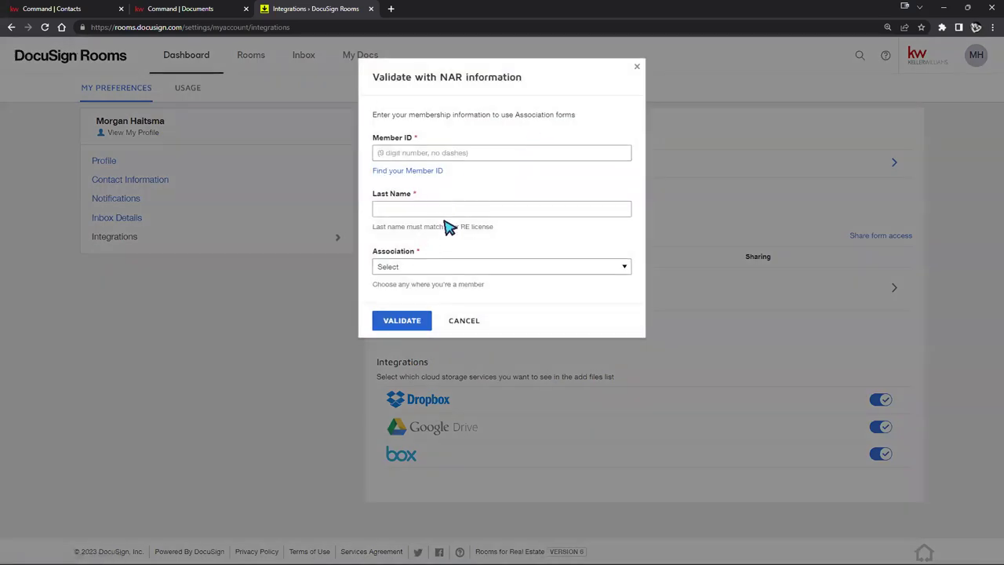
Step: Look through the Association dropdown without choosing one, then cancel the NAR validation
left_click(458, 267)
scroll(481, 330, "down", 10)
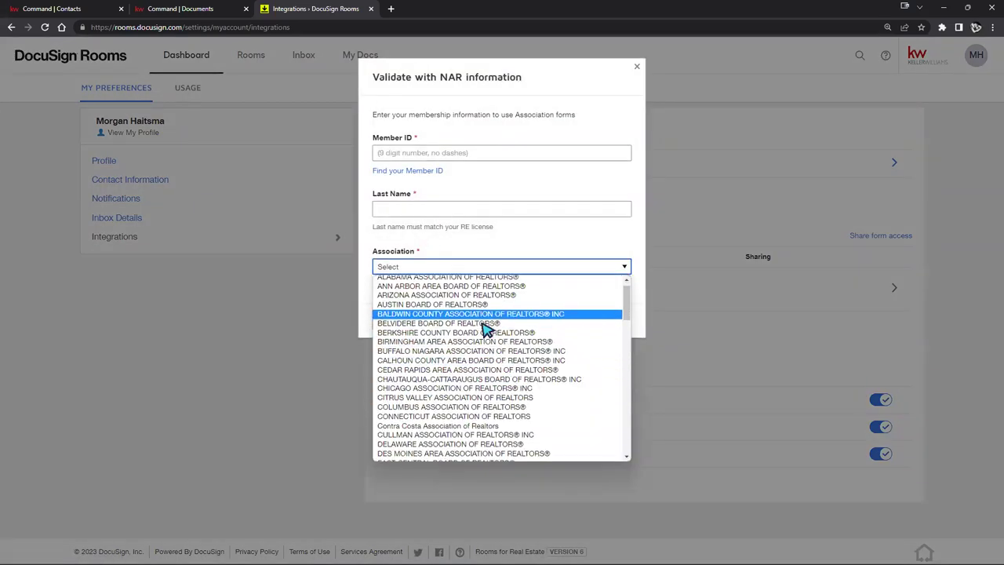
scroll(485, 328, "down", 10)
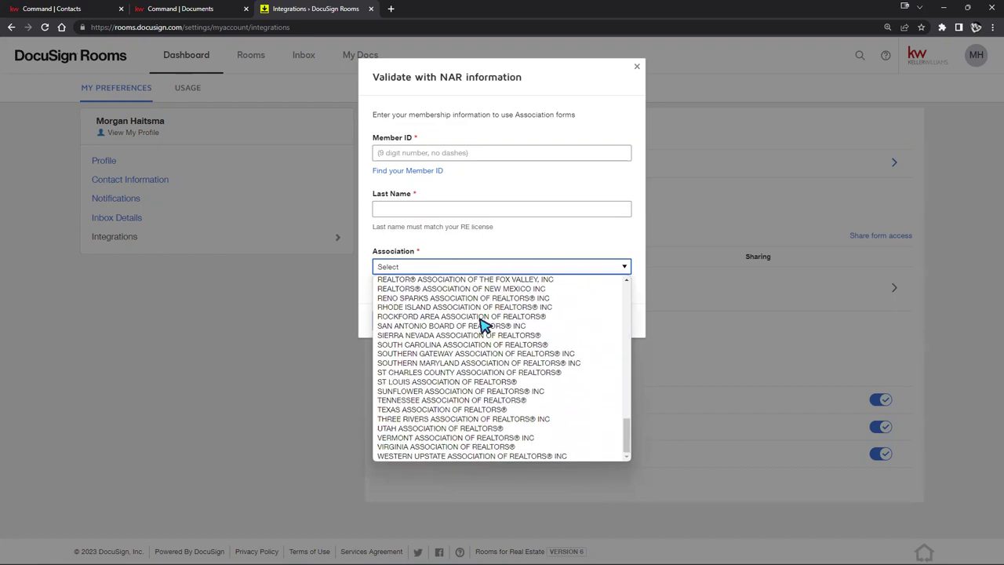
left_click(553, 247)
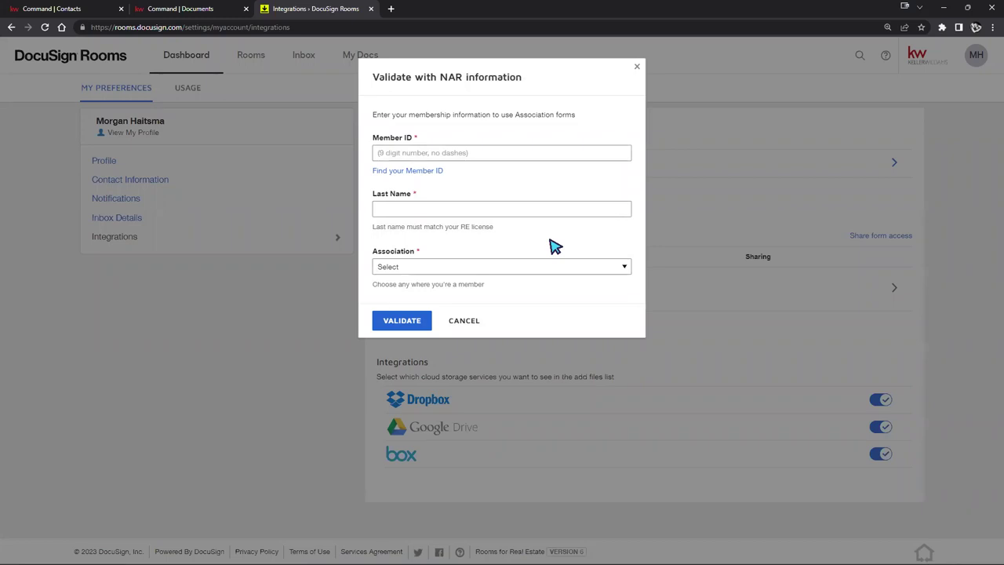
left_click(466, 324)
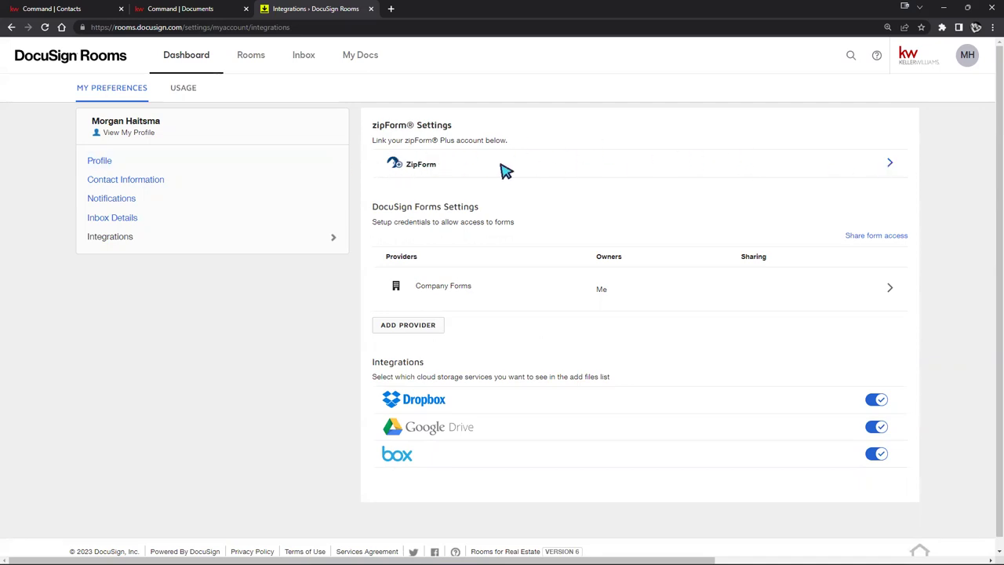
left_click(890, 163)
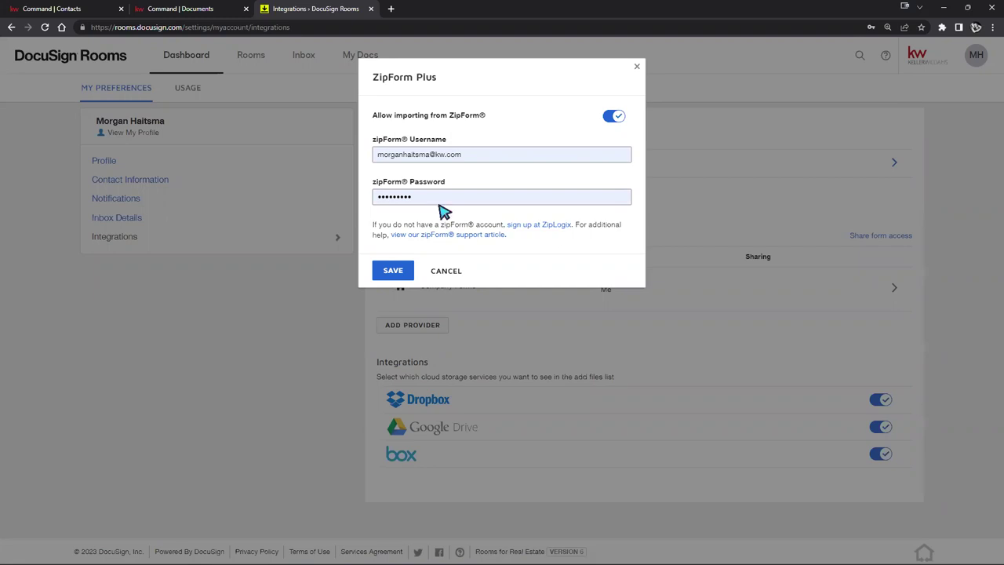
left_click(448, 276)
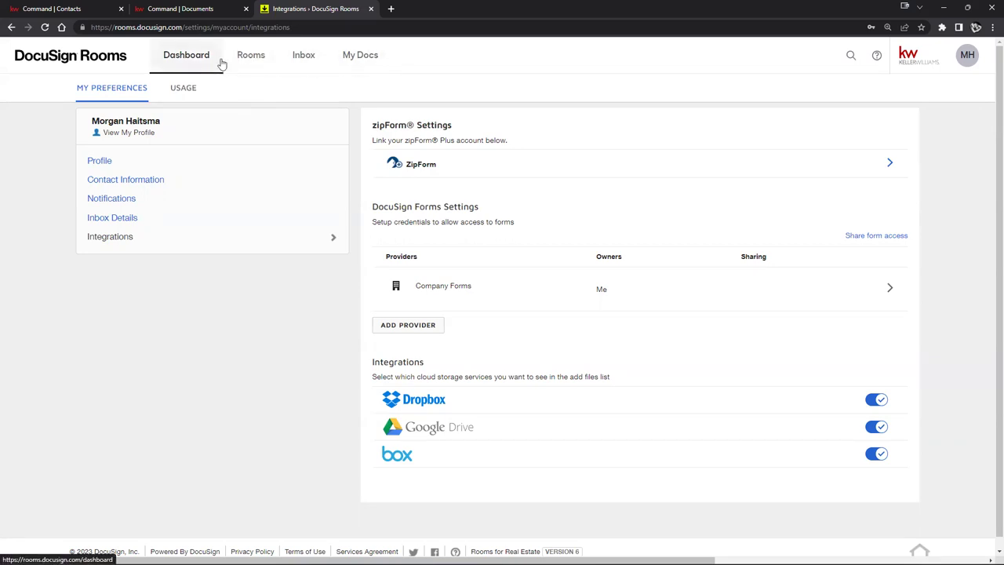
Step: From the rooms list, open the newest 123 Main St listing room and show its Documents tab
left_click(245, 54)
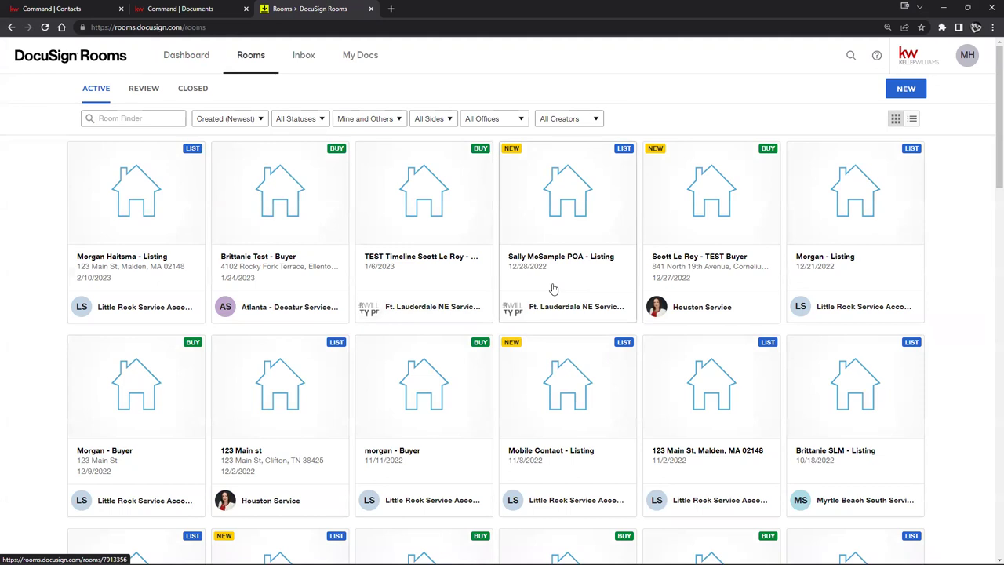
scroll(554, 231, "down", 4)
scroll(548, 270, "up", 4)
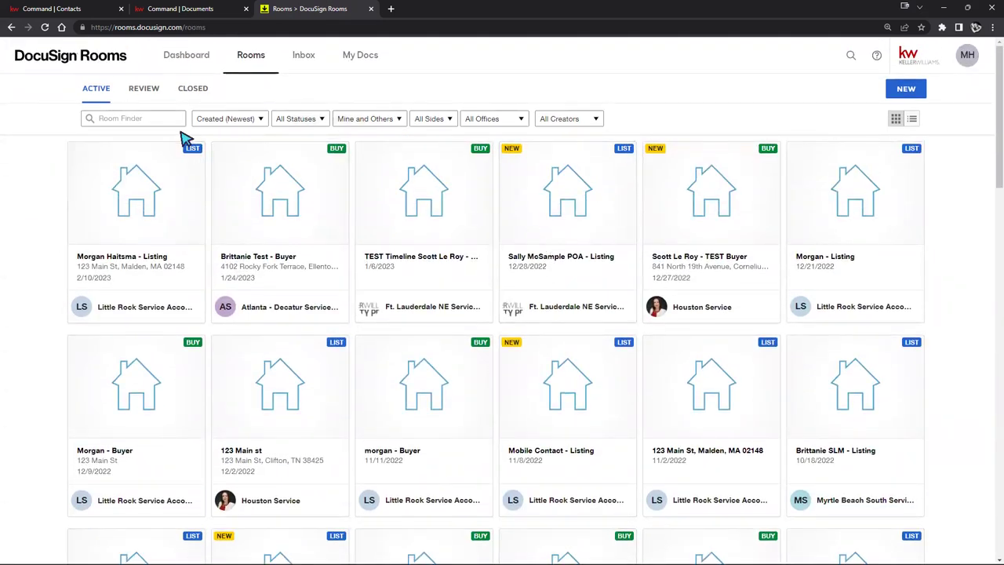
left_click(119, 218)
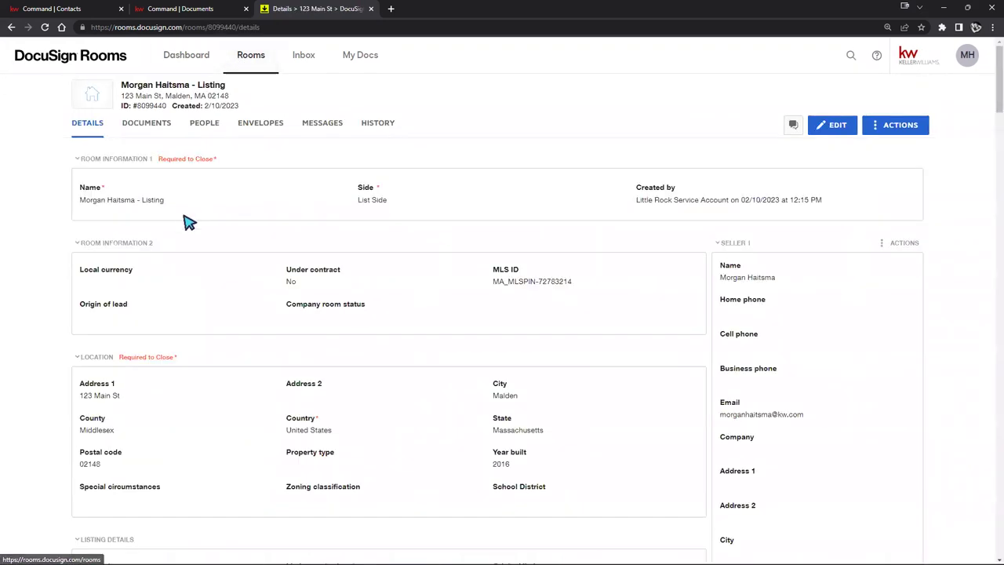
left_click(128, 129)
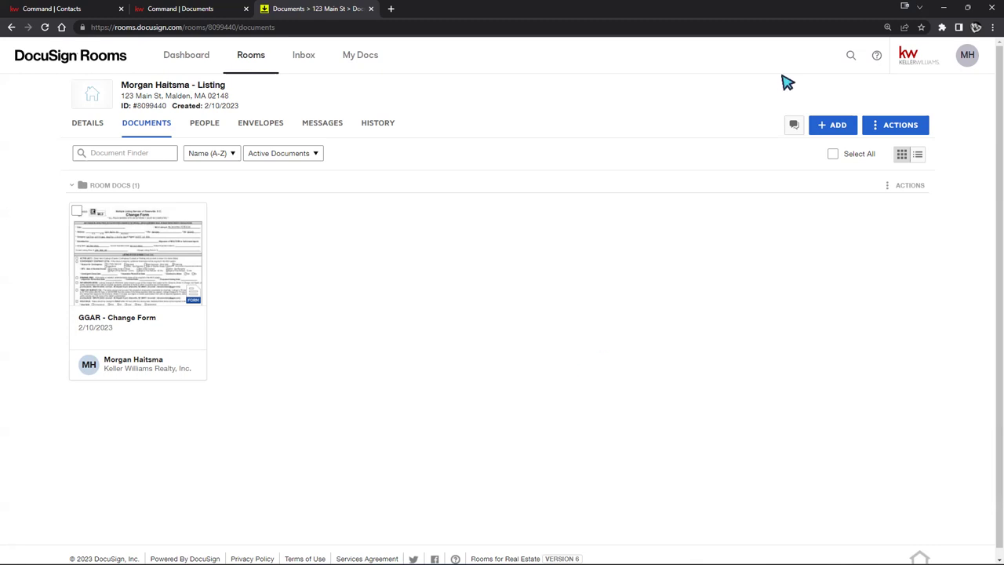
Step: Add the CAR Acknowledgement Receipt HOA or Condo Info form from DocuSign Forms, then open the GGAR - Change Form
left_click(832, 126)
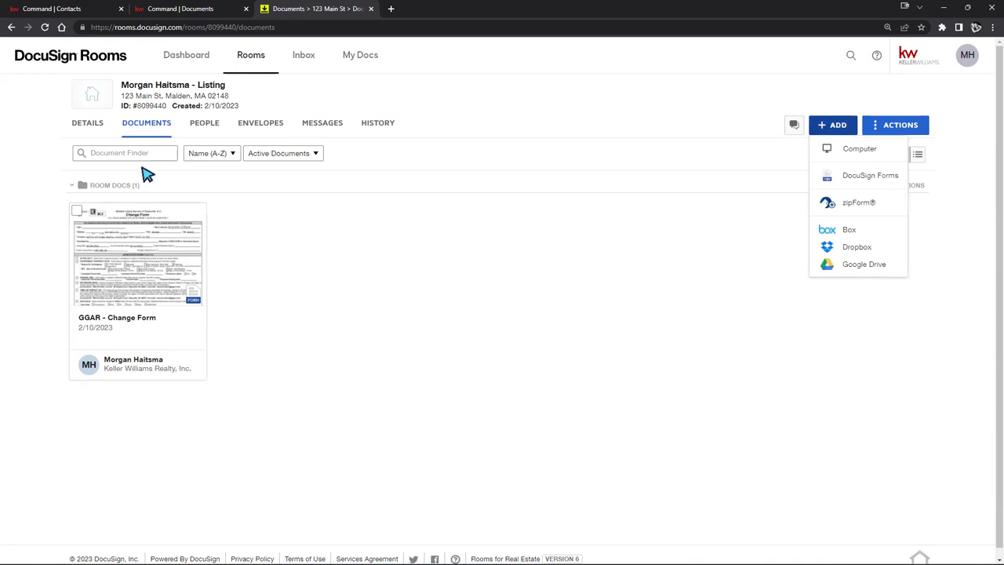
left_click(859, 176)
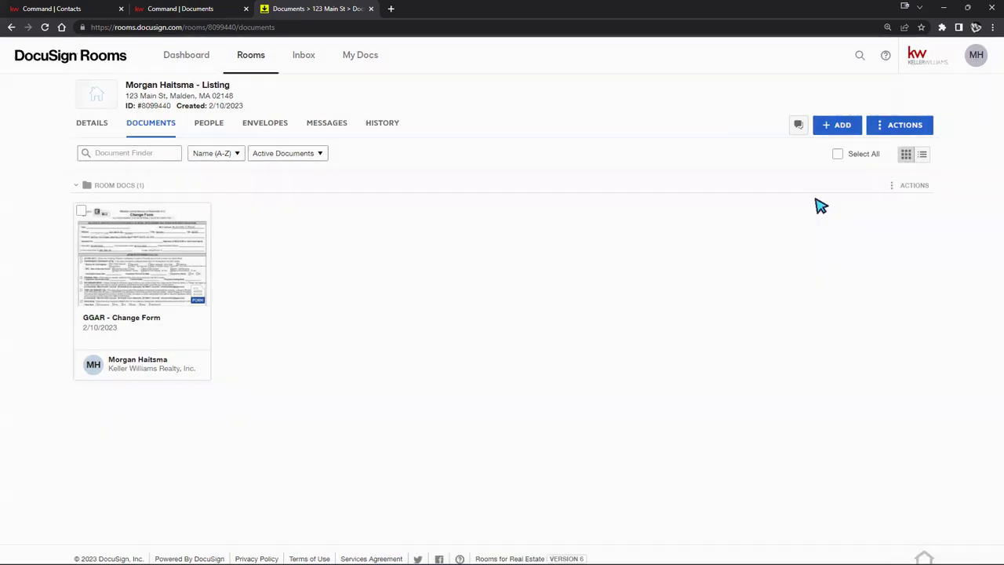
left_click(400, 198)
left_click(297, 527)
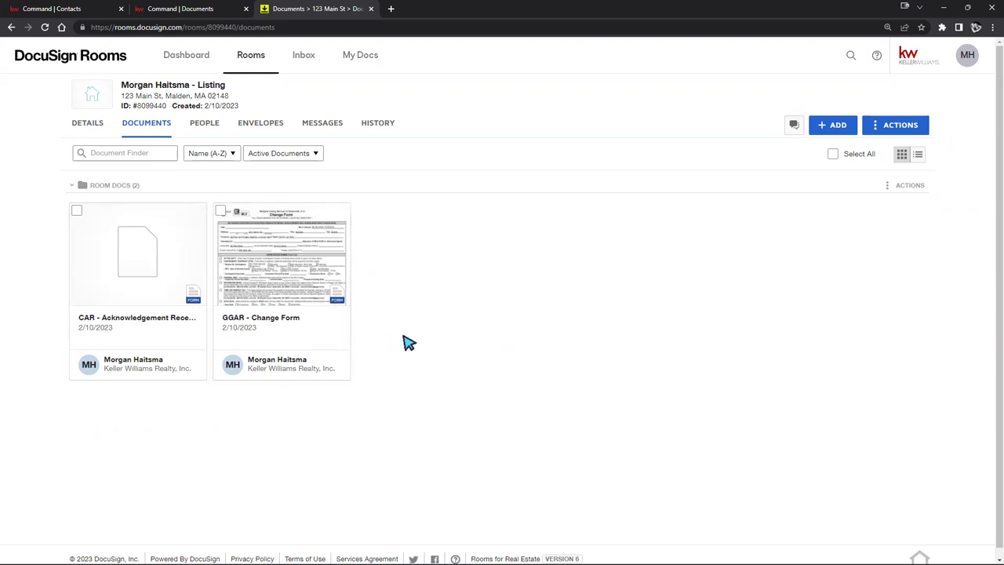
left_click(302, 269)
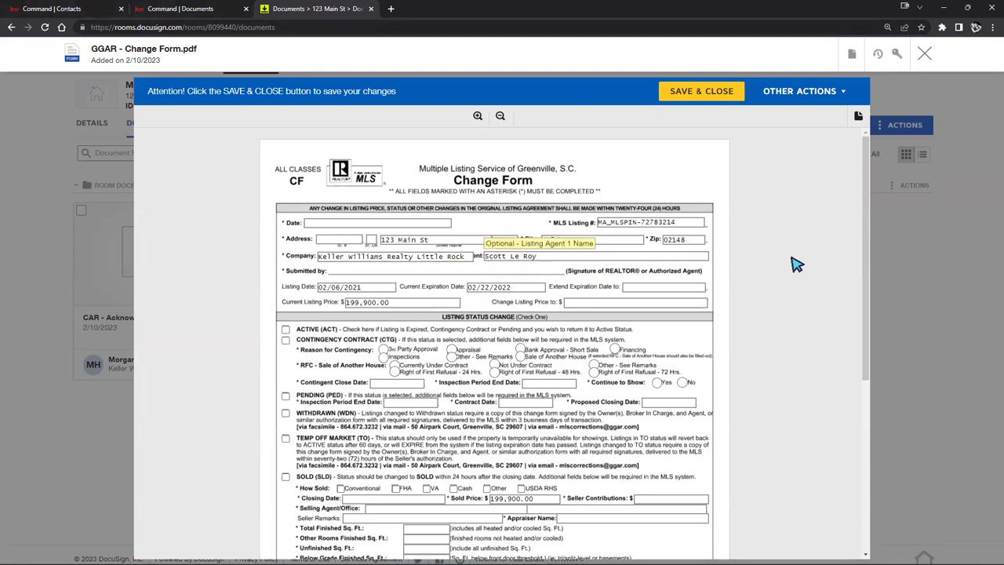
Step: Look over the GGAR - Change Form, checking the $199,900.00 Sold Price, then close the viewer
scroll(813, 253, "down", 5)
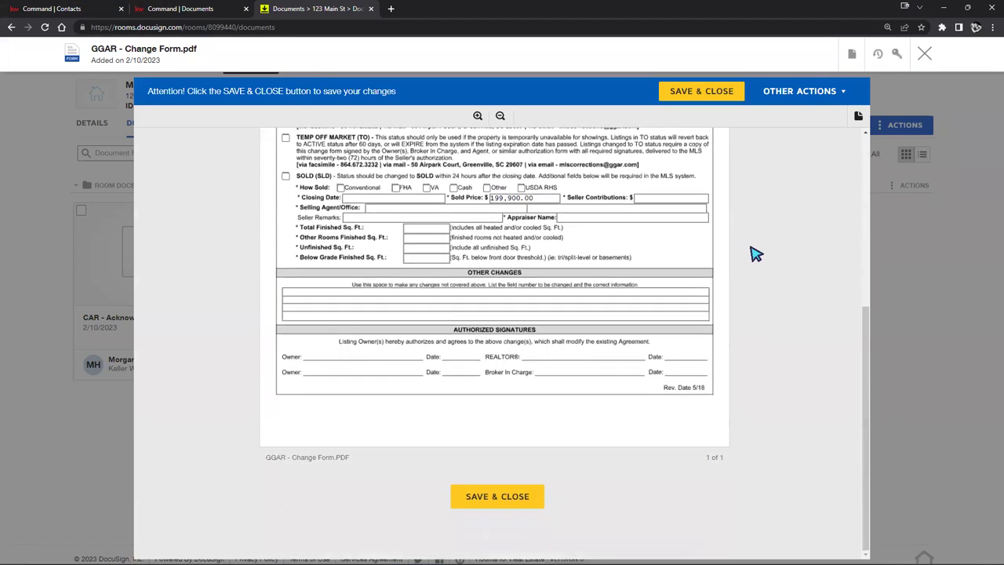
scroll(756, 254, "up", 3)
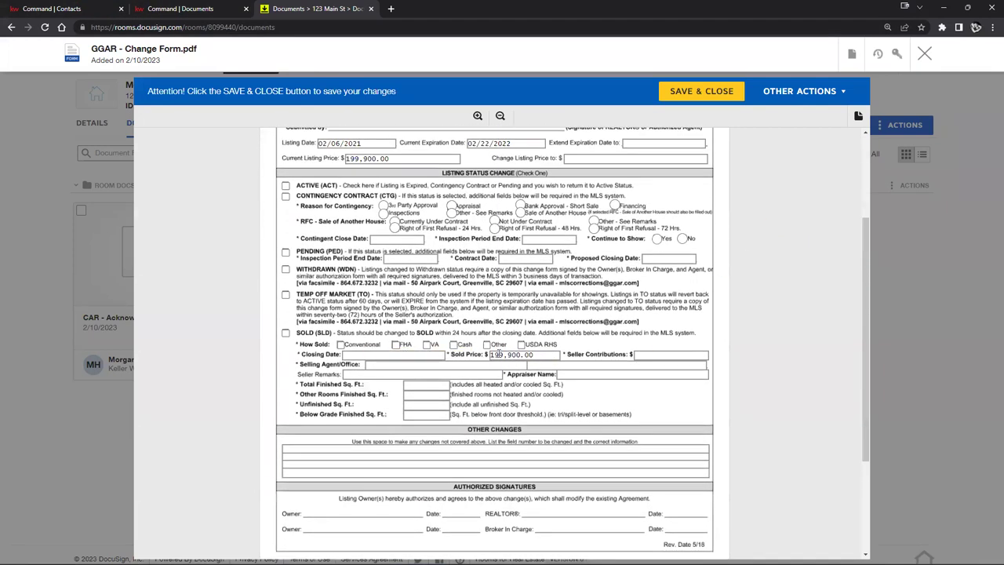
left_click(499, 354)
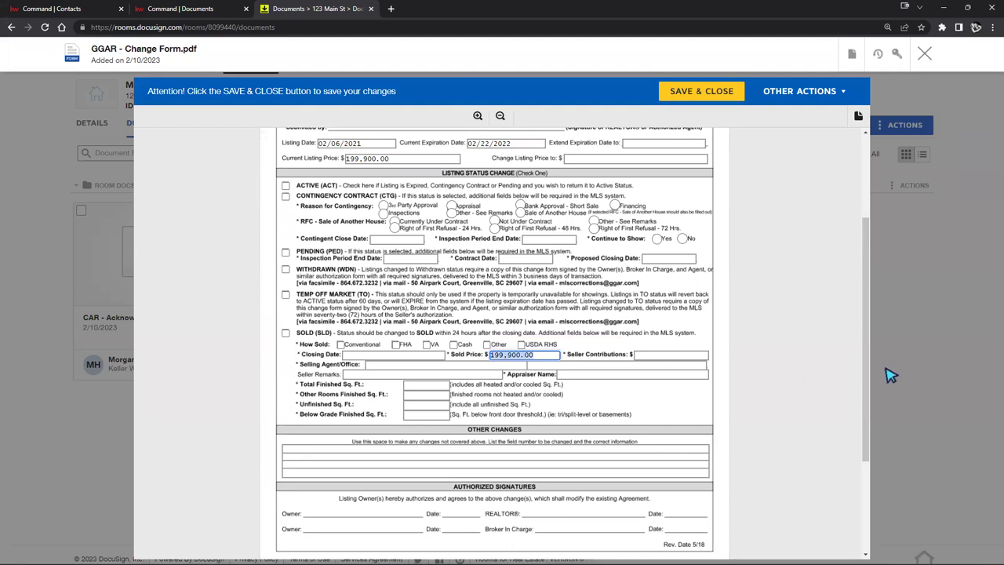
scroll(714, 352, "up", 2)
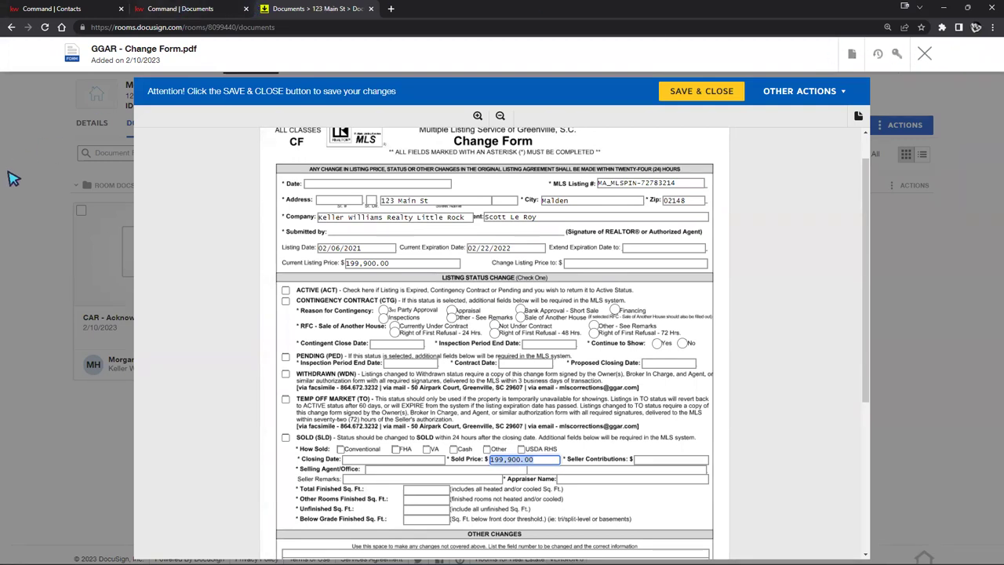
left_click(925, 53)
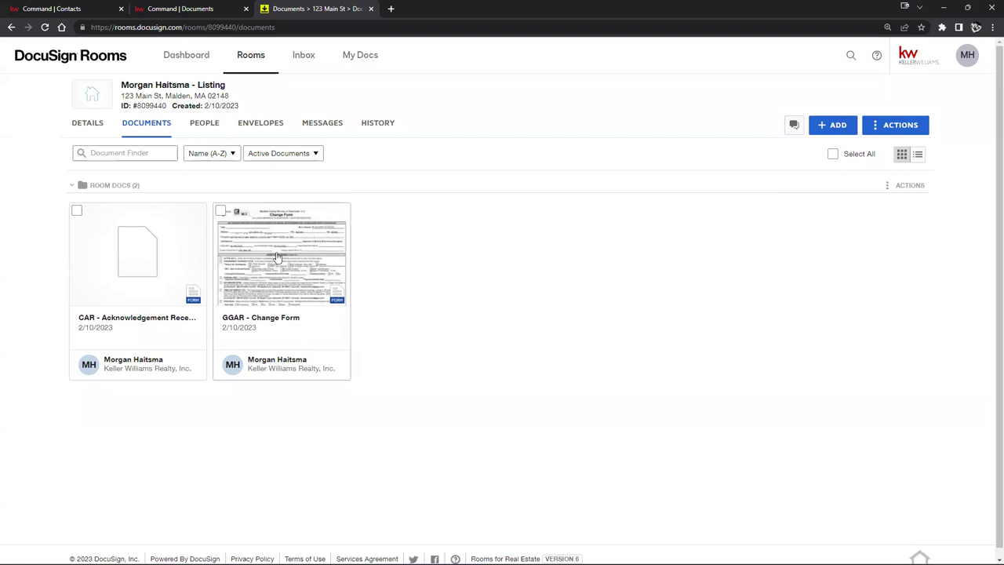
Step: Select the GGAR - Change Form card and create an envelope from it
left_click(222, 211)
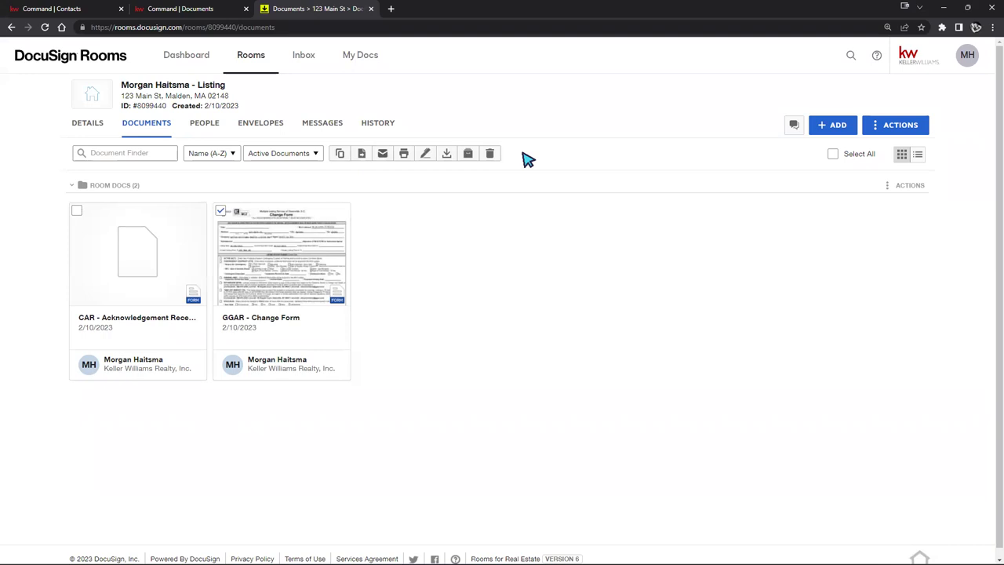
left_click(222, 211)
left_click(221, 211)
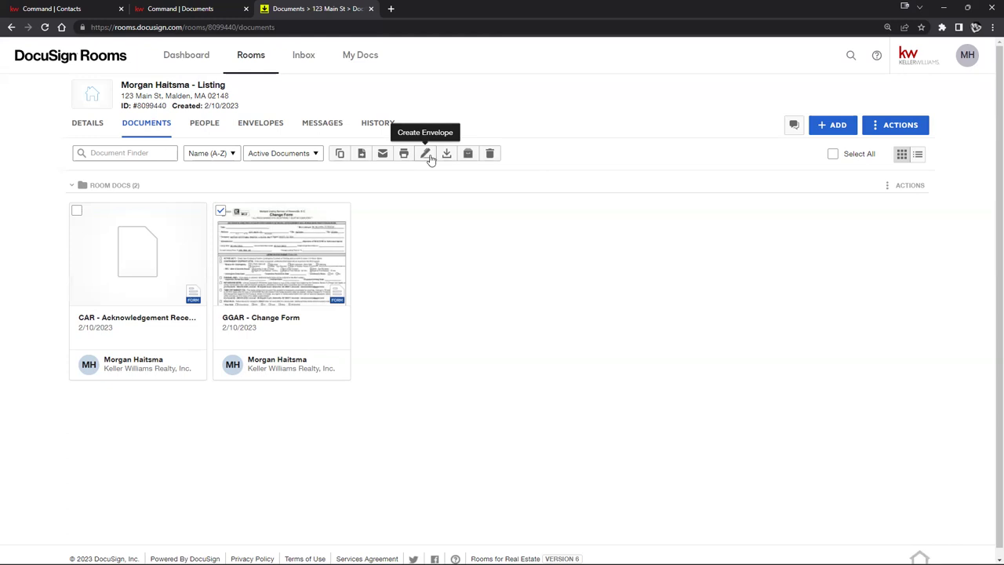
left_click(428, 155)
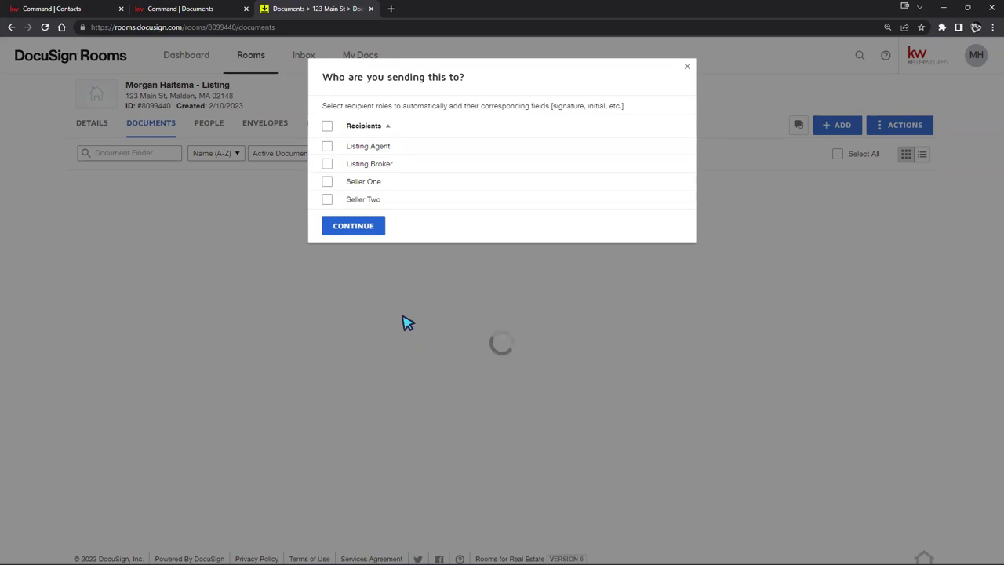
Step: Restart the GGAR envelope and choose Listing Agent as its only recipient role, leaving Seller One unchecked
left_click(407, 323)
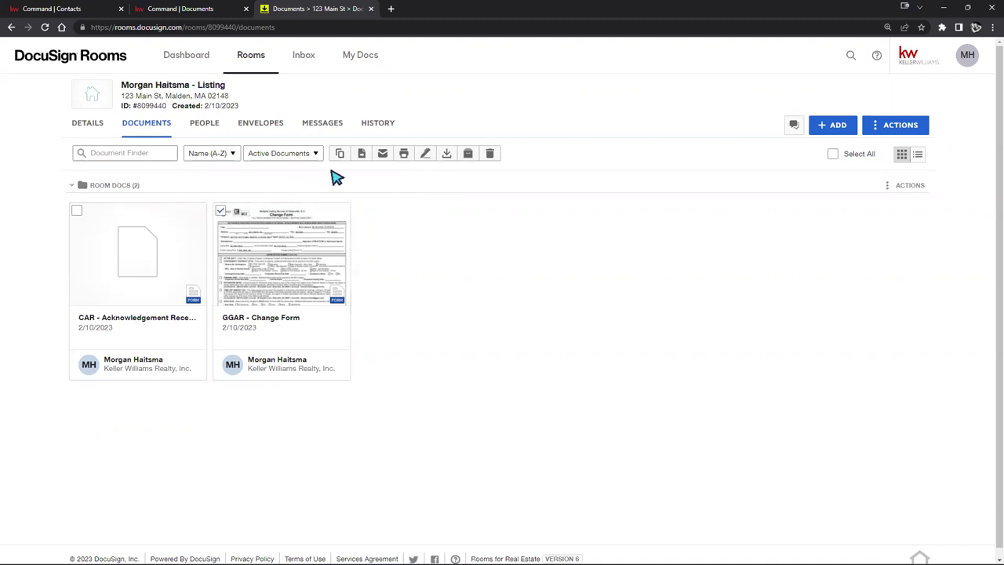
left_click(427, 156)
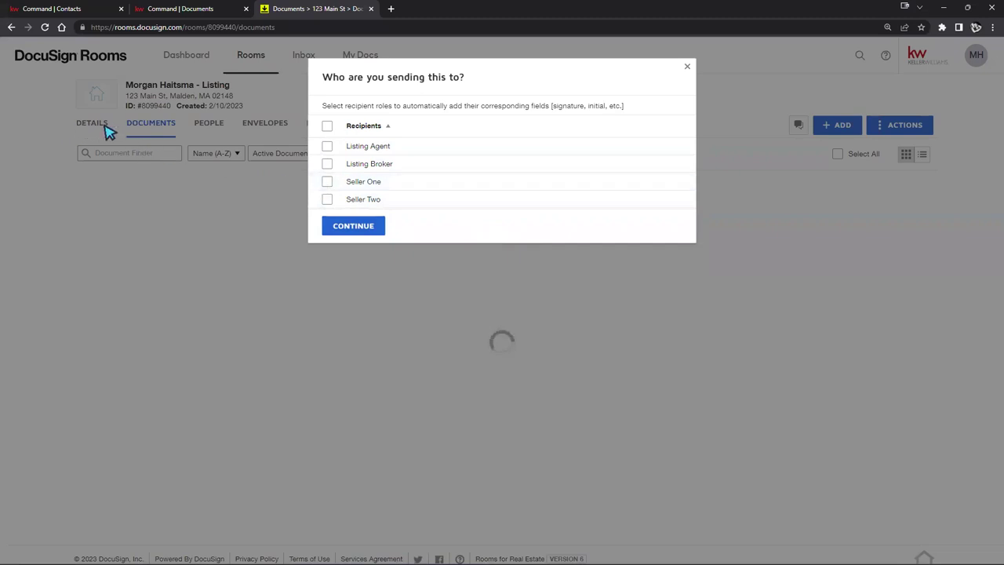
left_click(328, 183)
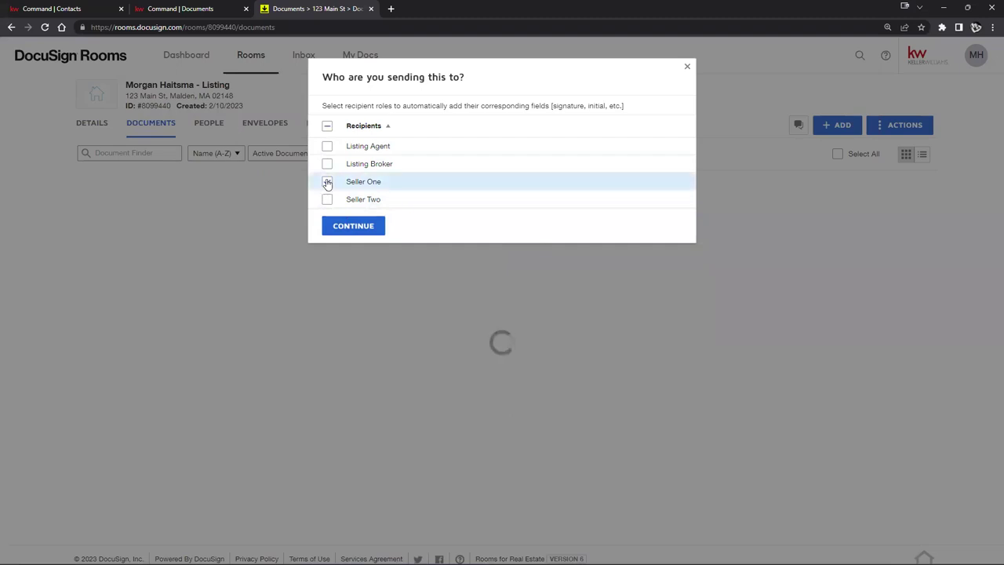
left_click(327, 147)
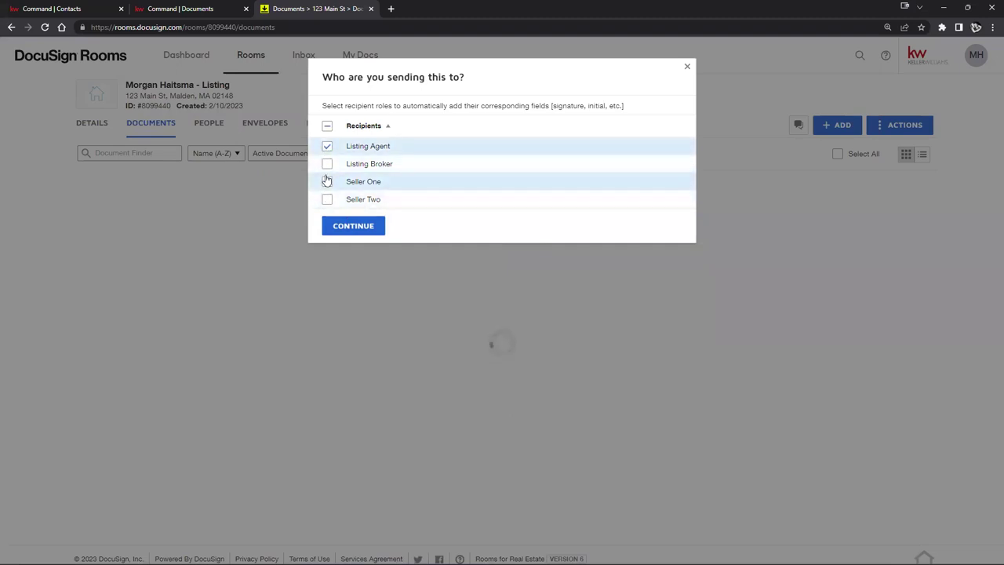
left_click(326, 184)
left_click(372, 228)
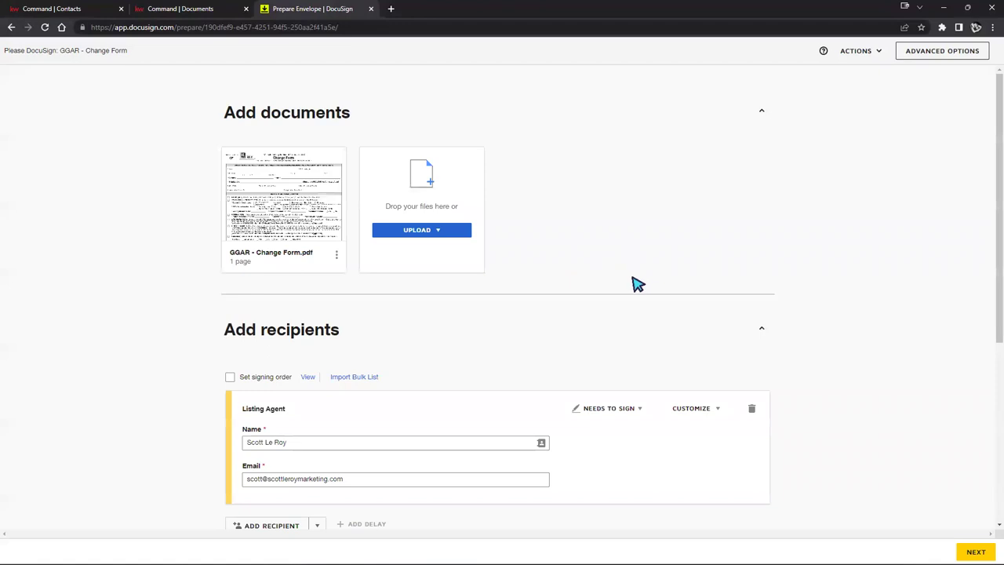
Step: Add a second recipient by entering the contact's name and picking the matching contact suggestion
scroll(384, 345, "down", 1)
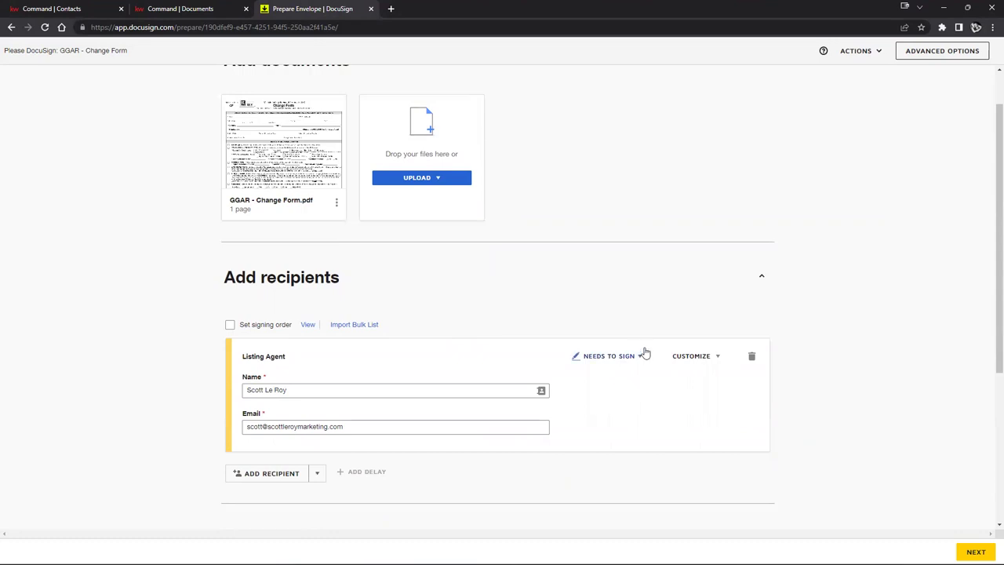
scroll(645, 352, "up", 1)
scroll(641, 419, "down", 2)
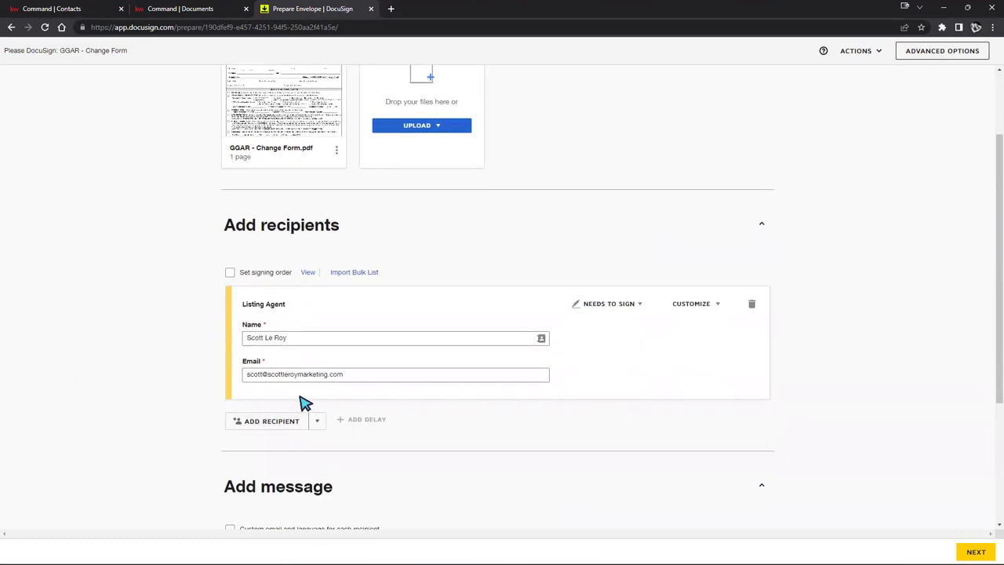
left_click(259, 424)
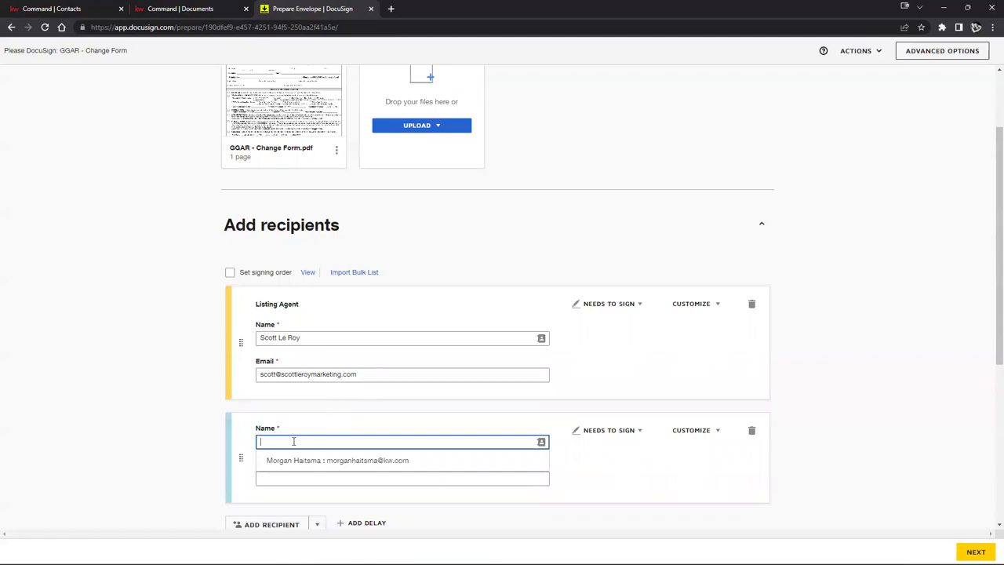
left_click(269, 478)
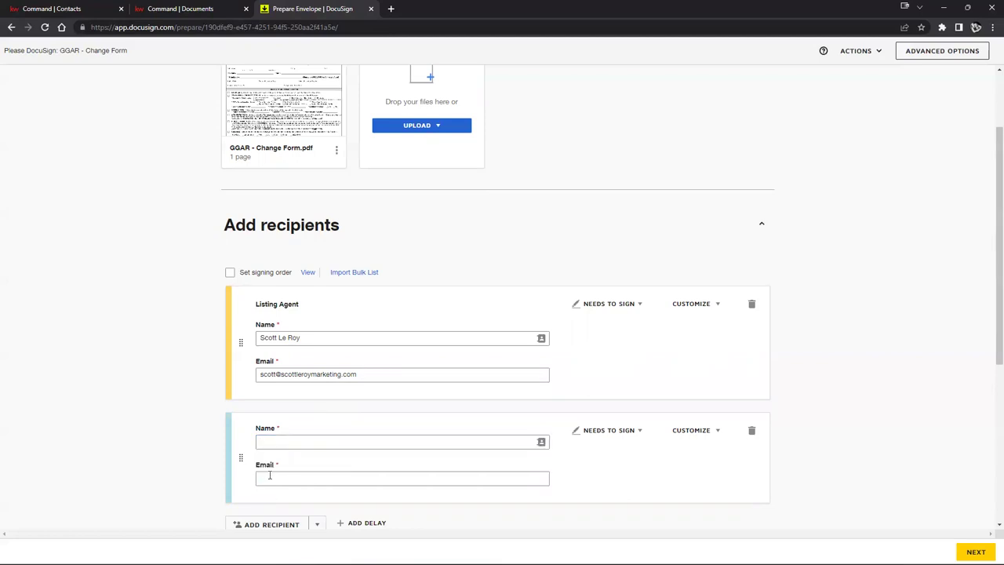
left_click(265, 442)
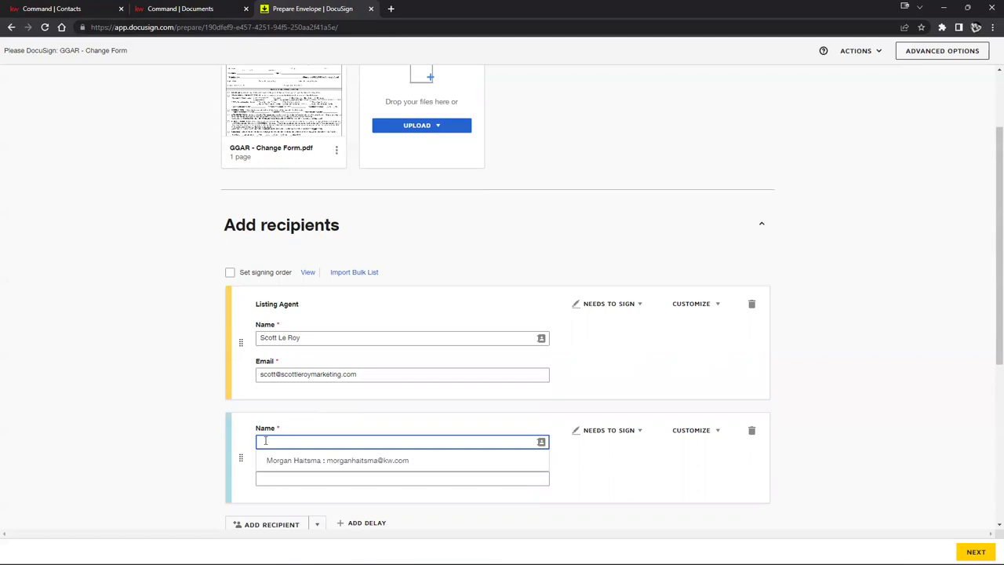
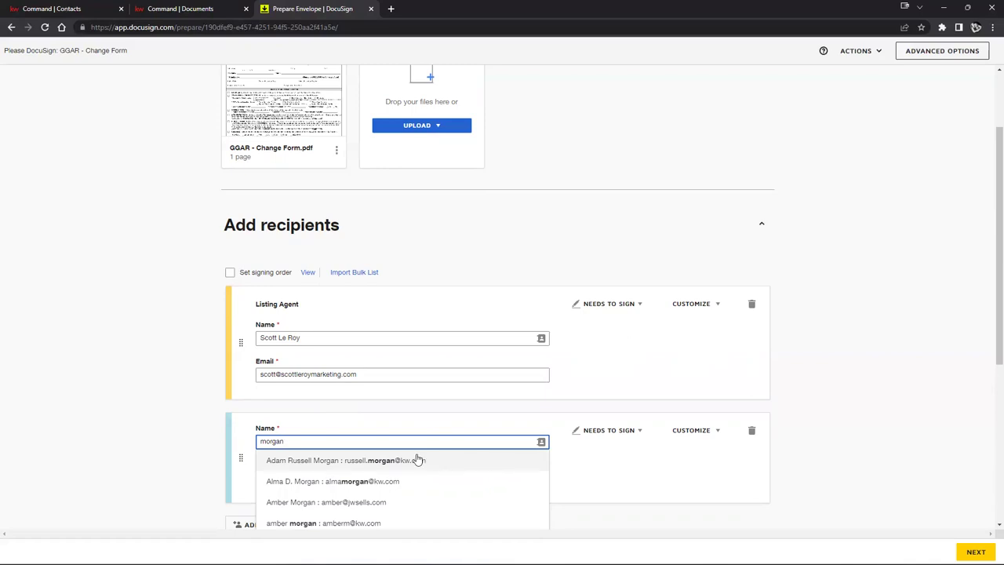
scroll(357, 502, "down", 1)
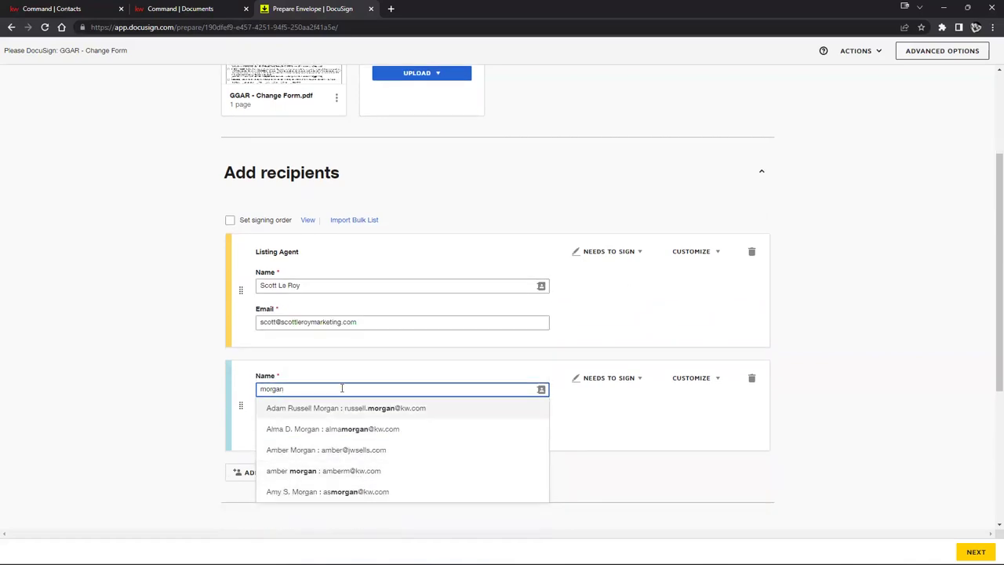
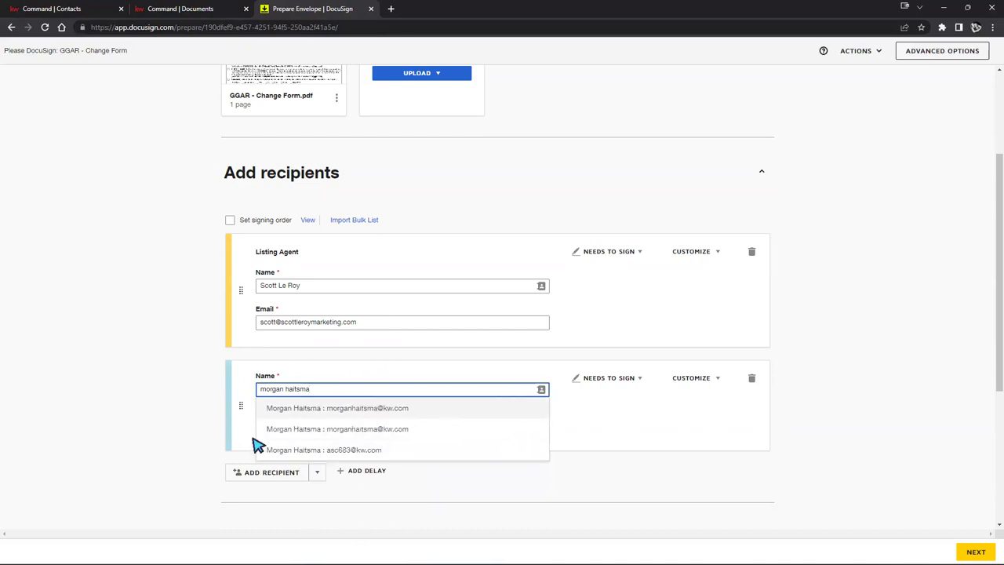
left_click(325, 409)
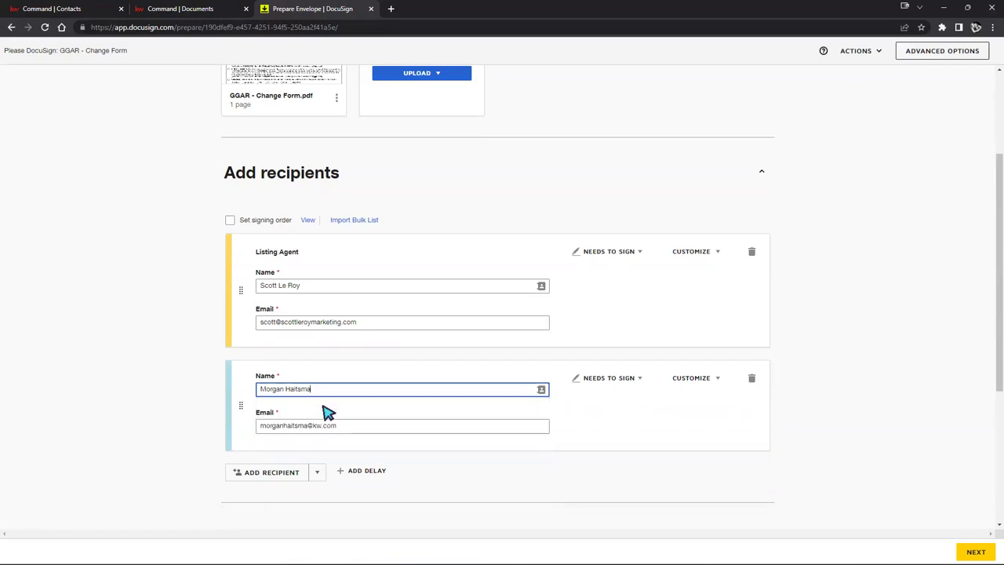
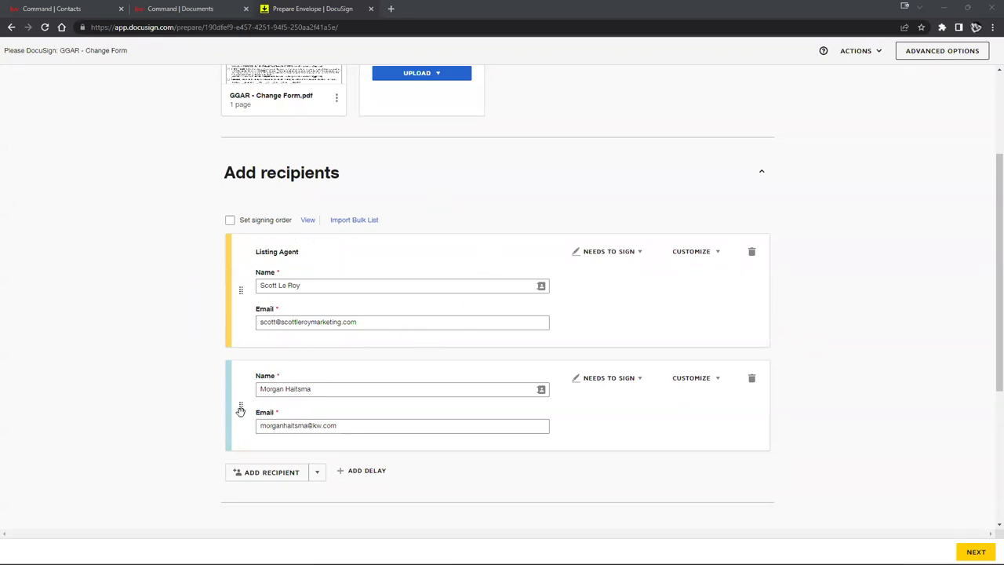
Step: Enable Set signing order and move the agent's recipient to order 1, above Listing Agent
left_click(230, 222)
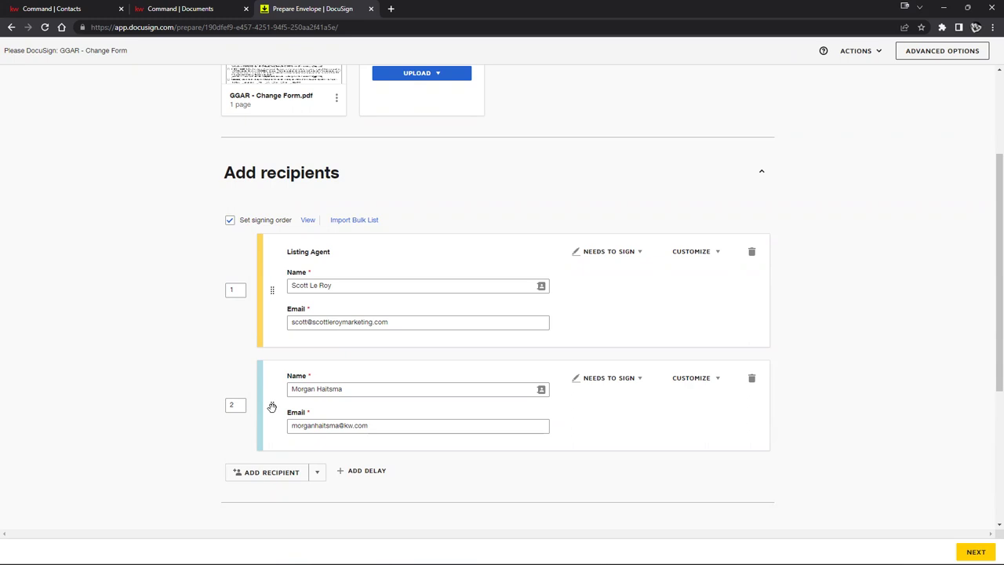
left_click_drag(276, 394, 269, 279)
left_click(236, 290)
left_click_drag(271, 405, 271, 266)
left_click(217, 341)
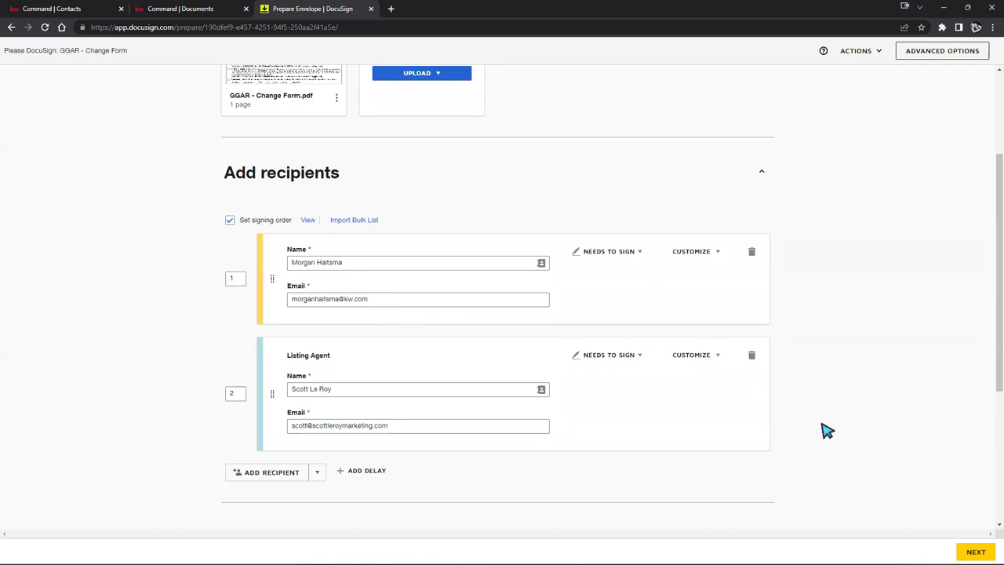
scroll(852, 397, "up", 2)
mouse_move(335, 197)
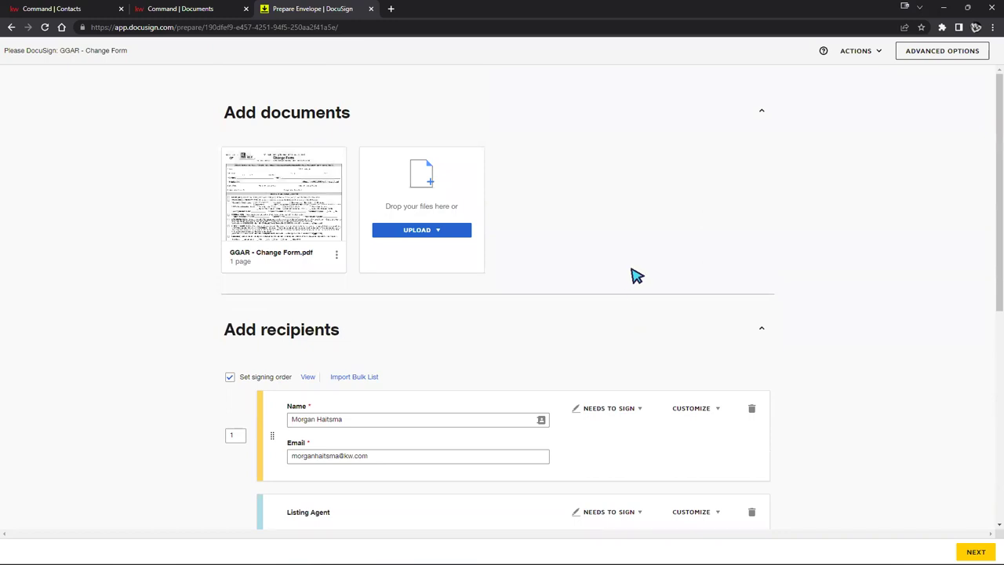
Step: Add CAR - Acknowledgement Receipt HOA or Condo Info.pdf to the envelope via Add Rooms documents
left_click(413, 231)
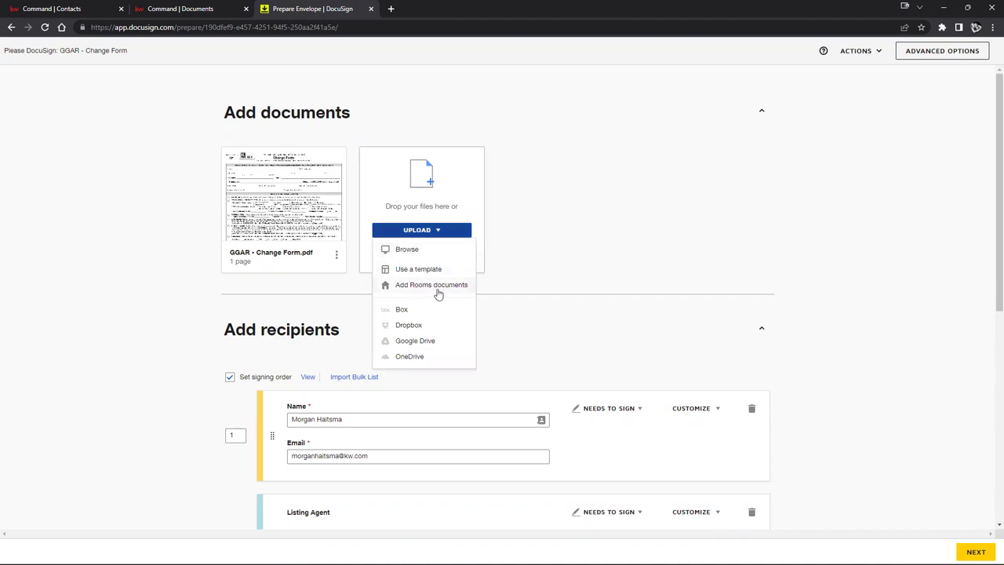
left_click(446, 286)
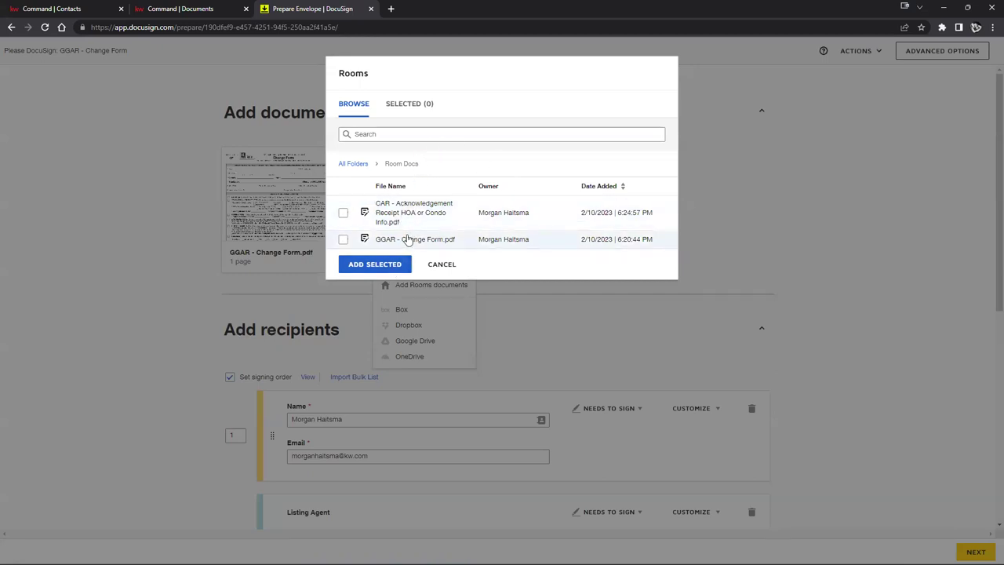
left_click(343, 213)
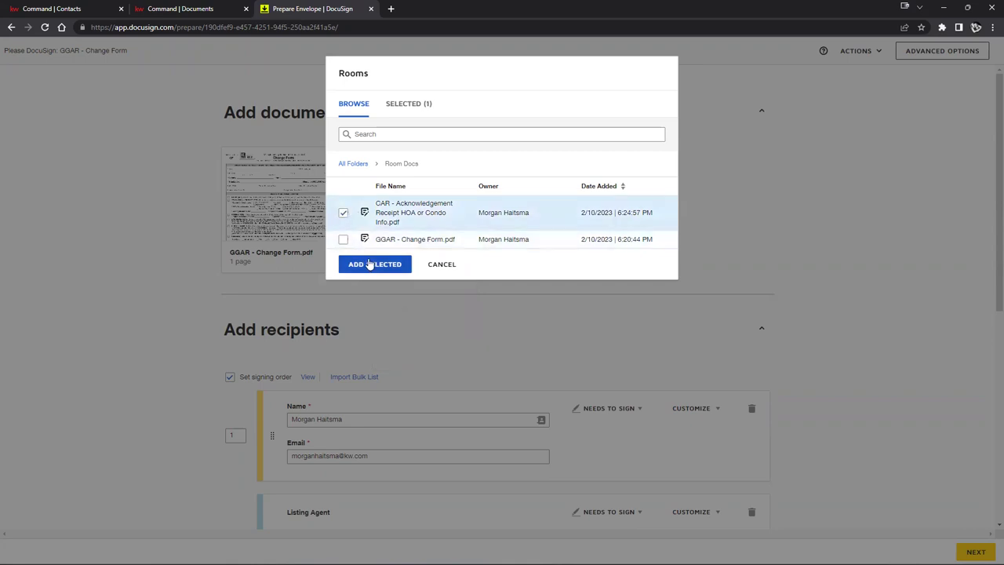
left_click(369, 264)
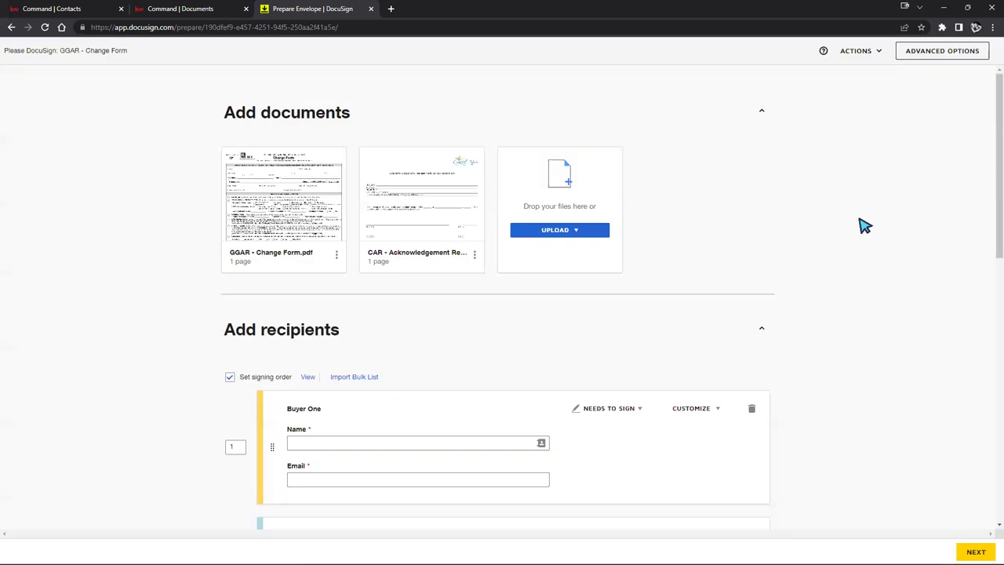
Step: Renumber the recipients' routing orders, entering 2, 3 and 4 in the order boxes
scroll(835, 256, "down", 4)
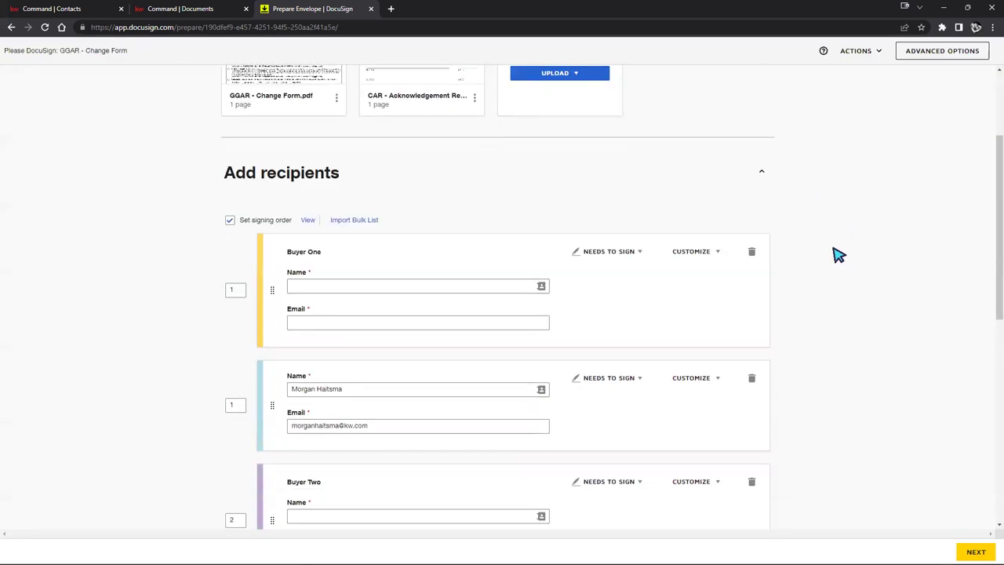
scroll(836, 253, "down", 3)
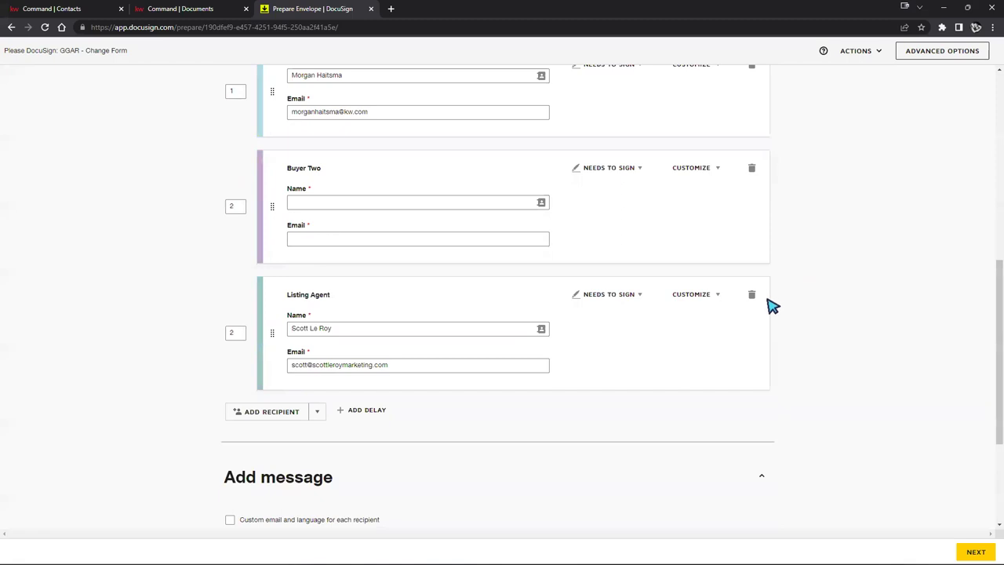
scroll(789, 294, "up", 5)
scroll(690, 200, "up", 2)
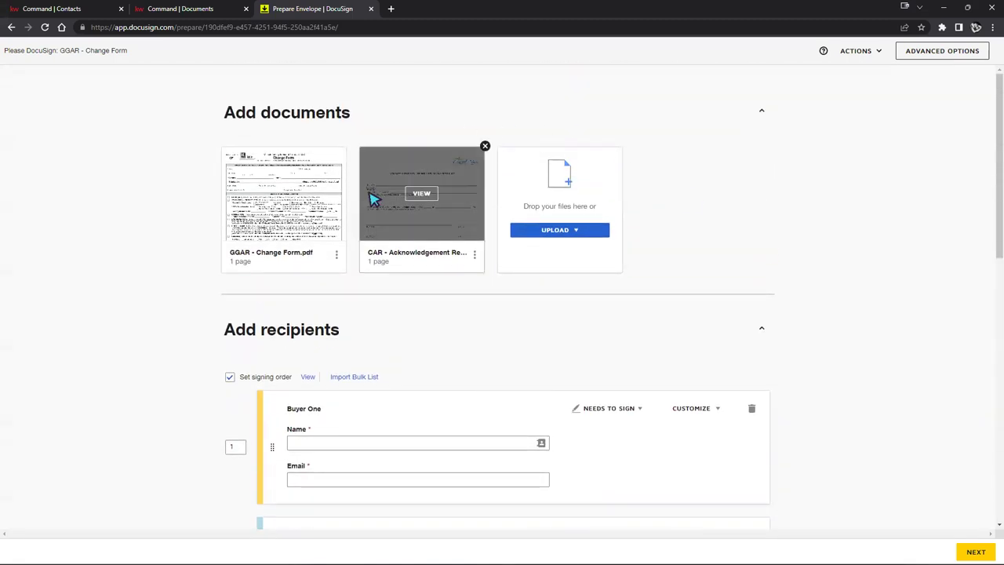
scroll(952, 241, "down", 1)
scroll(930, 229, "up", 1)
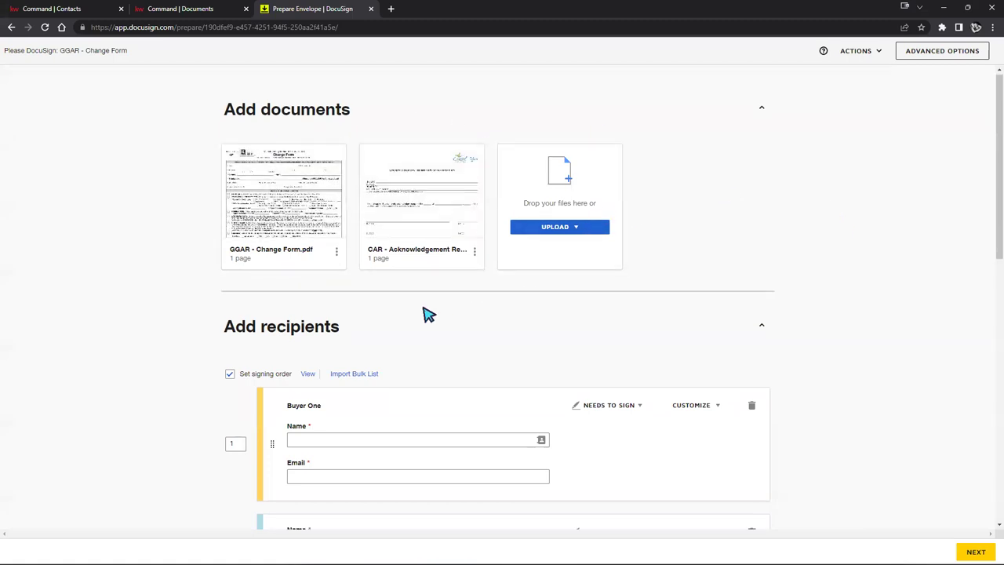
scroll(382, 318, "down", 2)
scroll(678, 276, "down", 5)
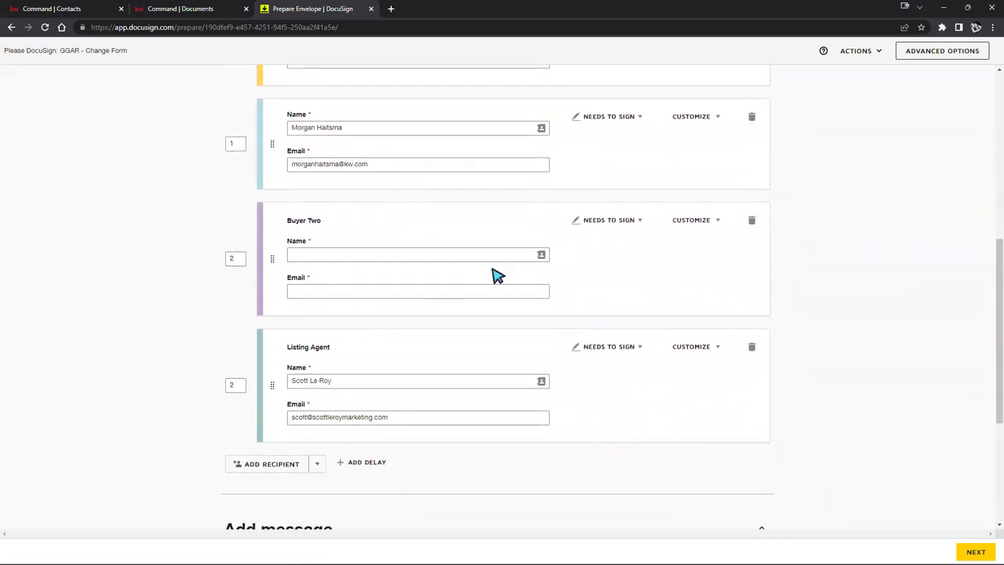
left_click(233, 257)
left_click(233, 383)
scroll(243, 228, "up", 2)
left_click(235, 182)
left_click(239, 301)
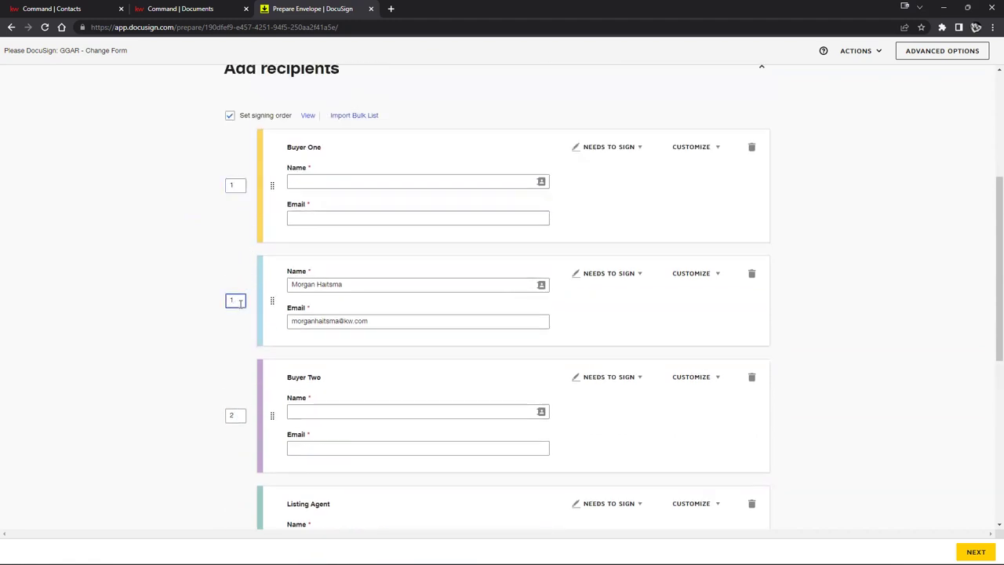
key("BackSpace")
type("2")
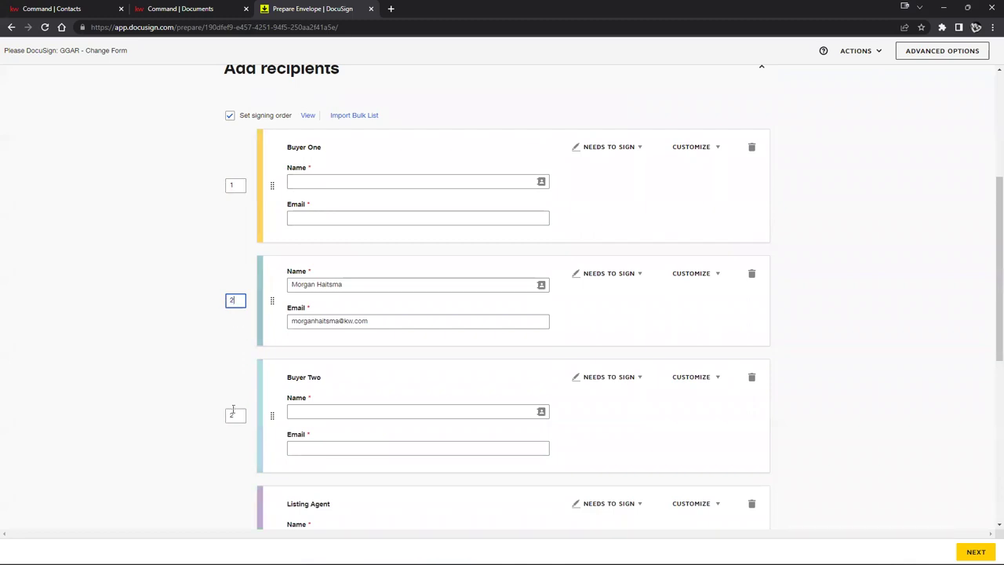
left_click(235, 437)
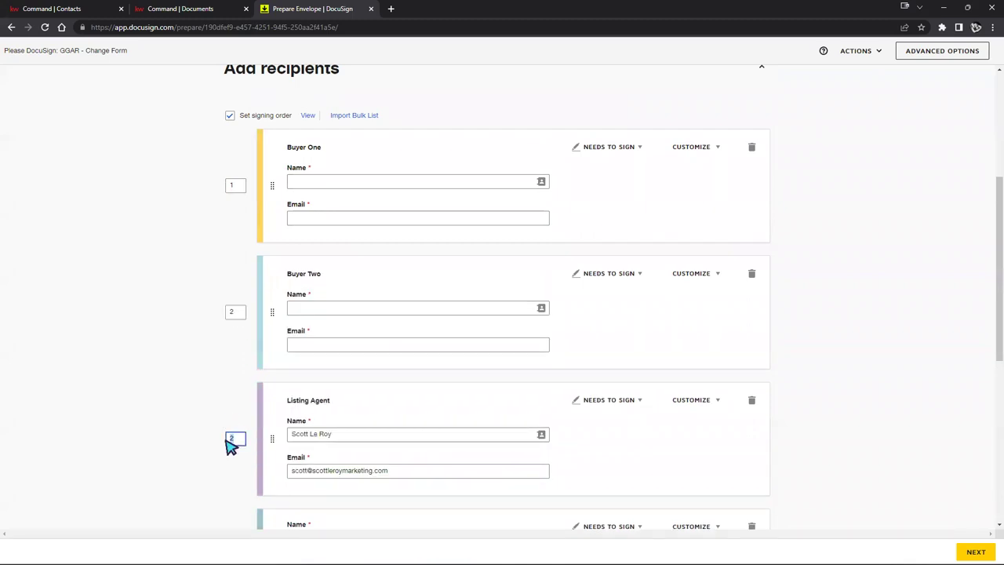
type("3")
scroll(233, 440, "down", 2)
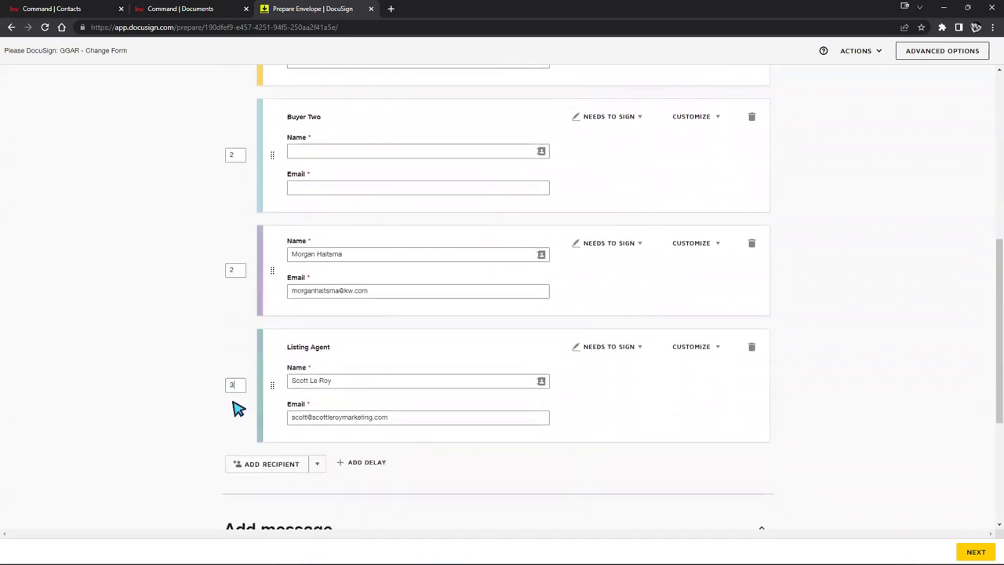
type("4")
scroll(251, 333, "up", 1)
left_click(233, 375)
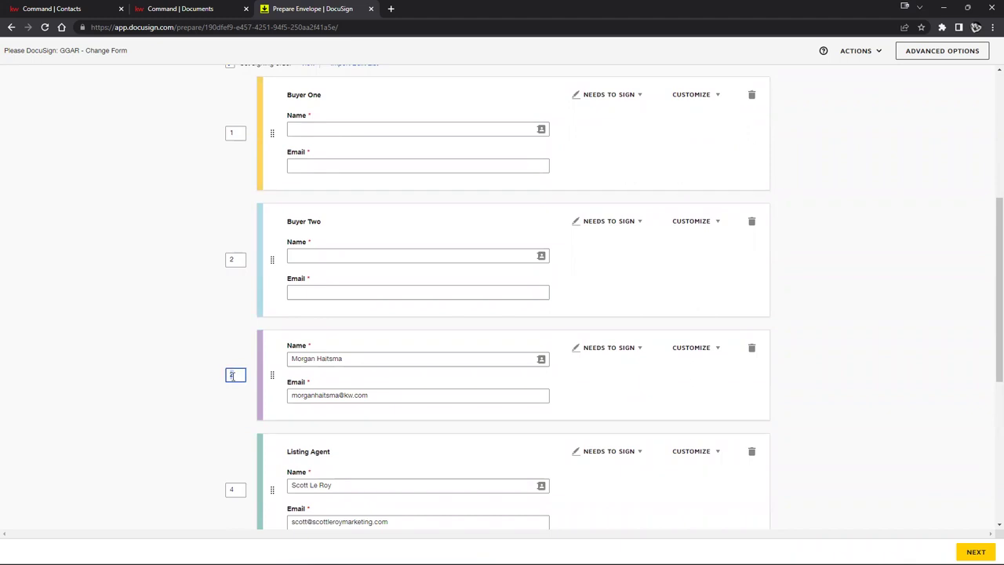
scroll(266, 259, "up", 1)
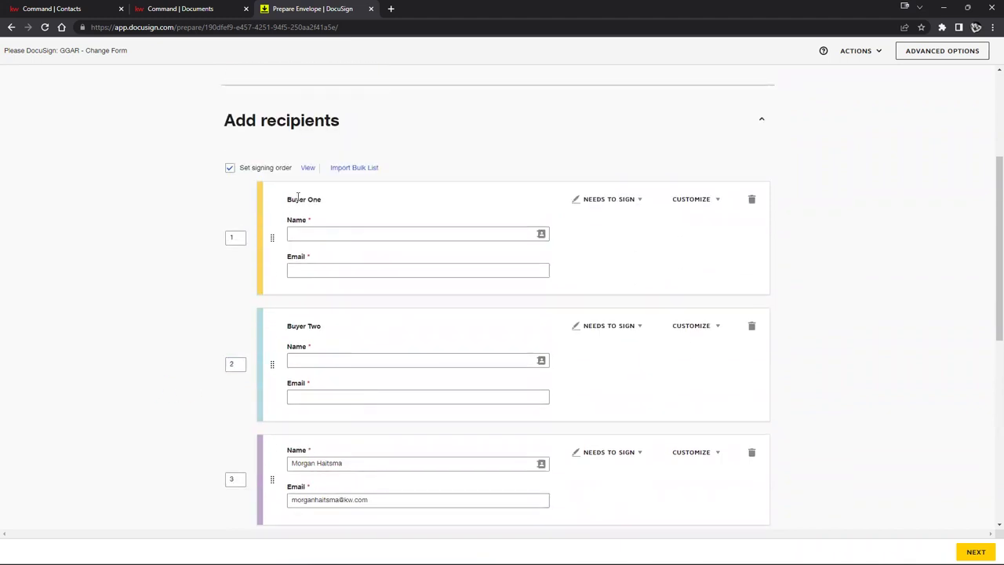
scroll(321, 209, "down", 2)
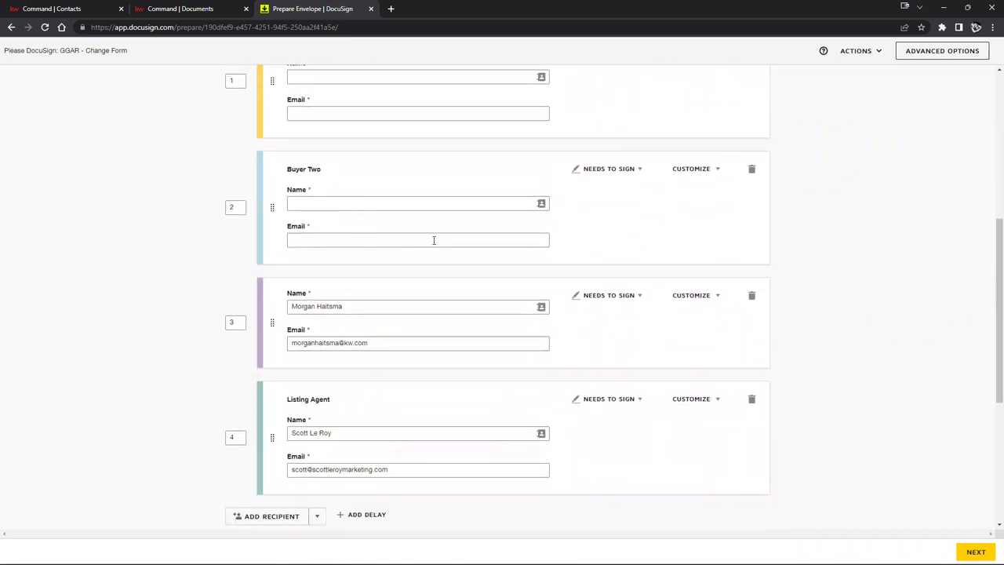
Step: Delete the Listing Agent and duplicate agent recipients, confirming the removal
left_click(751, 400)
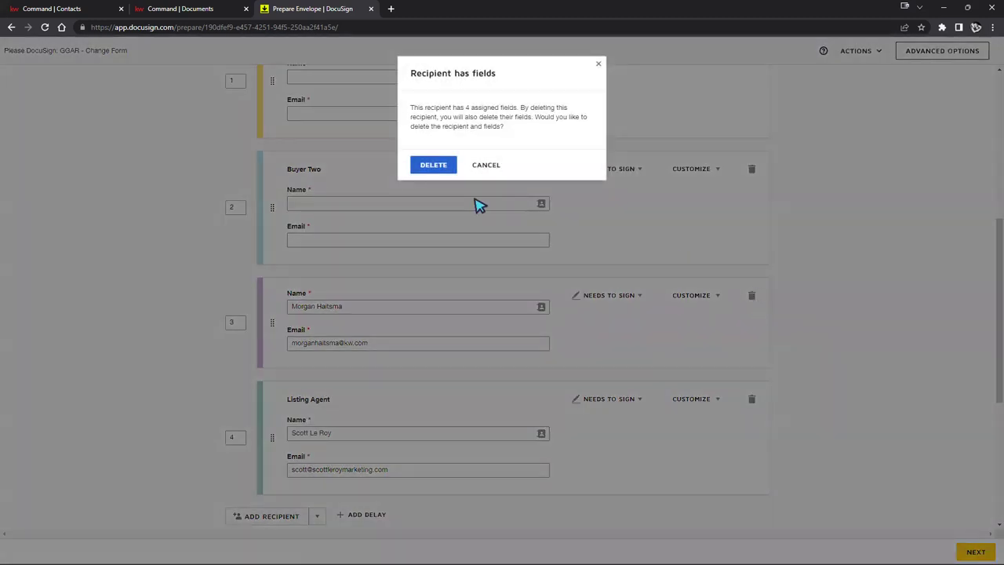
left_click(442, 166)
left_click(752, 424)
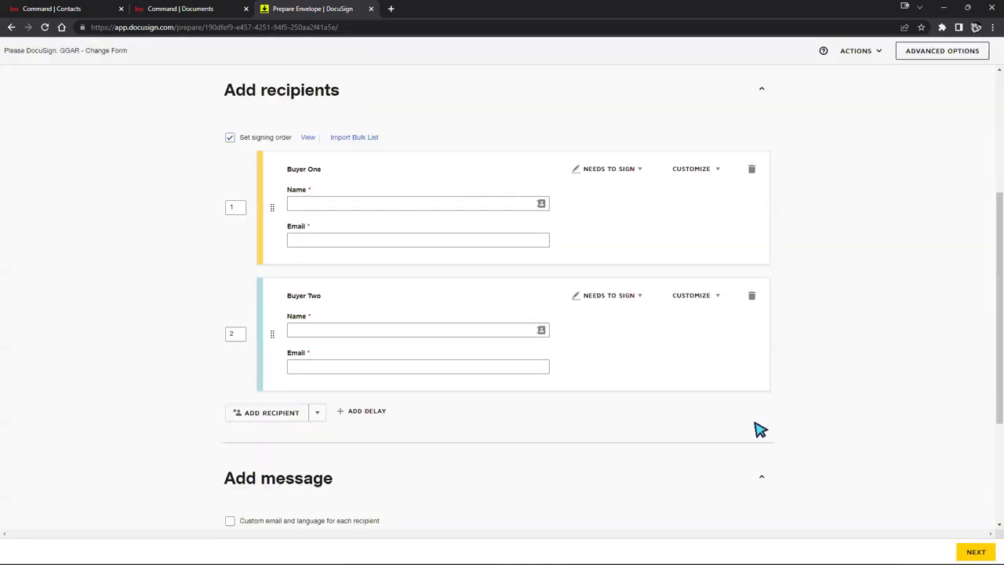
Step: Fill Buyer One with the agent's saved contact and Buyer Two with the listing agent's contact
left_click(356, 202)
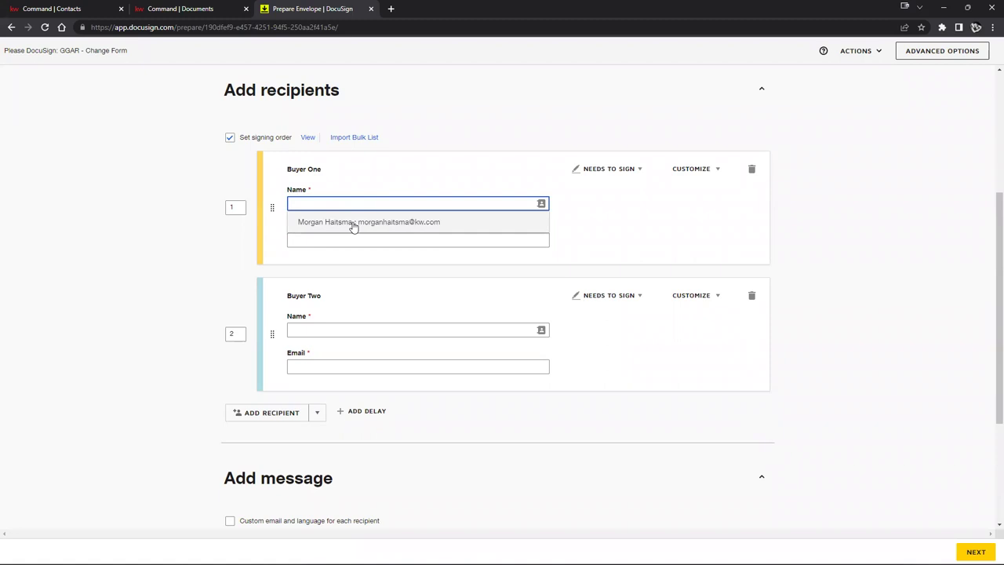
left_click(352, 225)
left_click(347, 329)
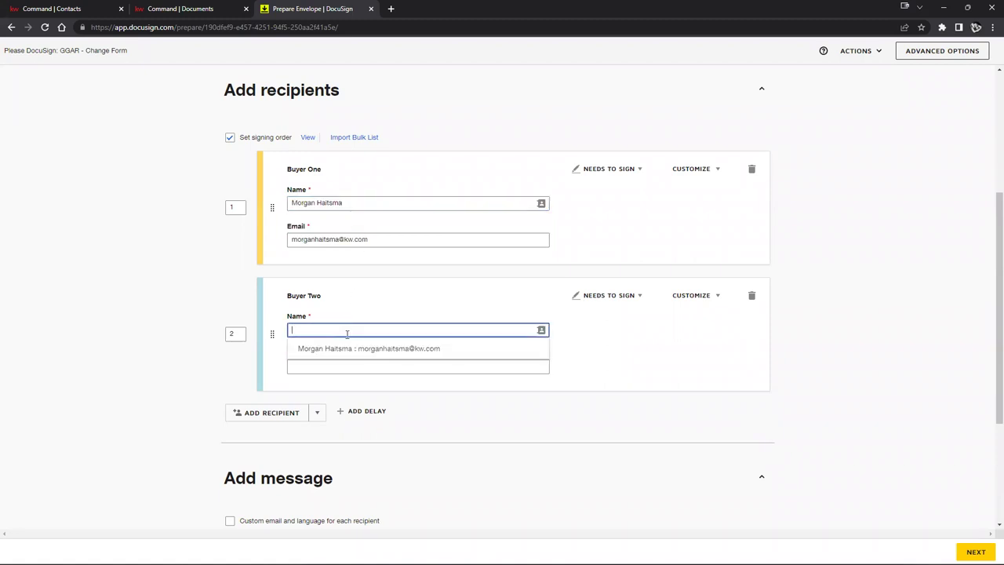
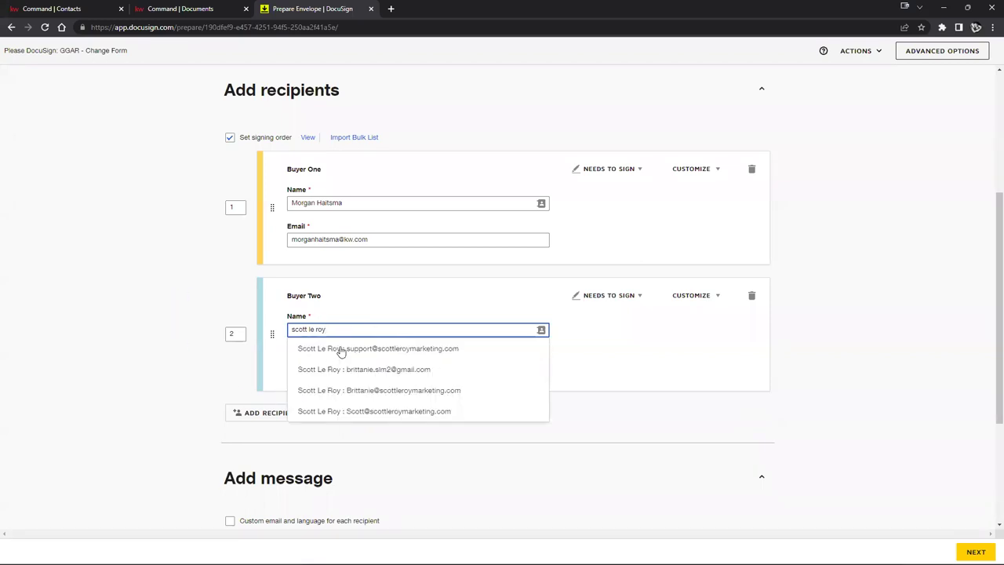
left_click(338, 411)
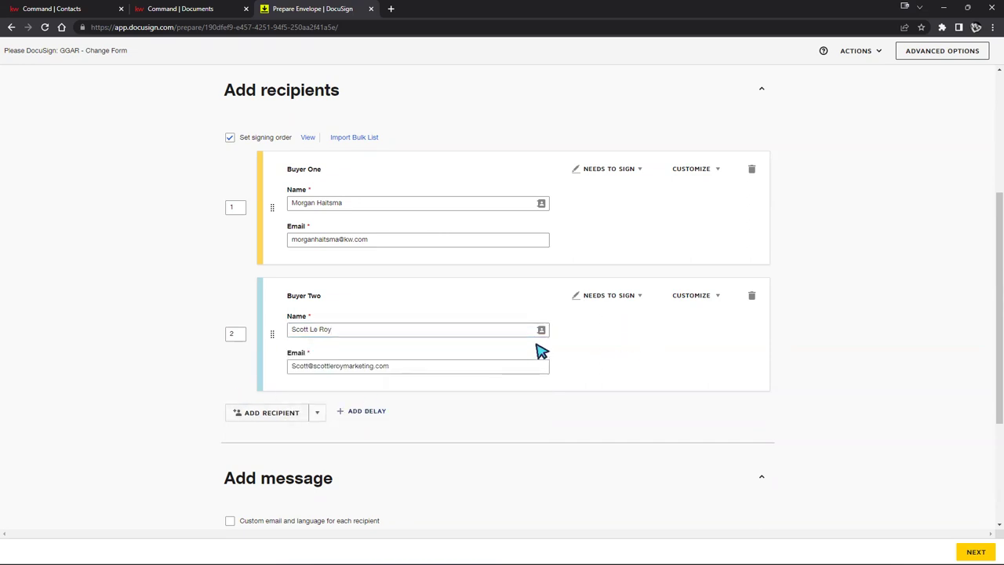
scroll(541, 339, "down", 3)
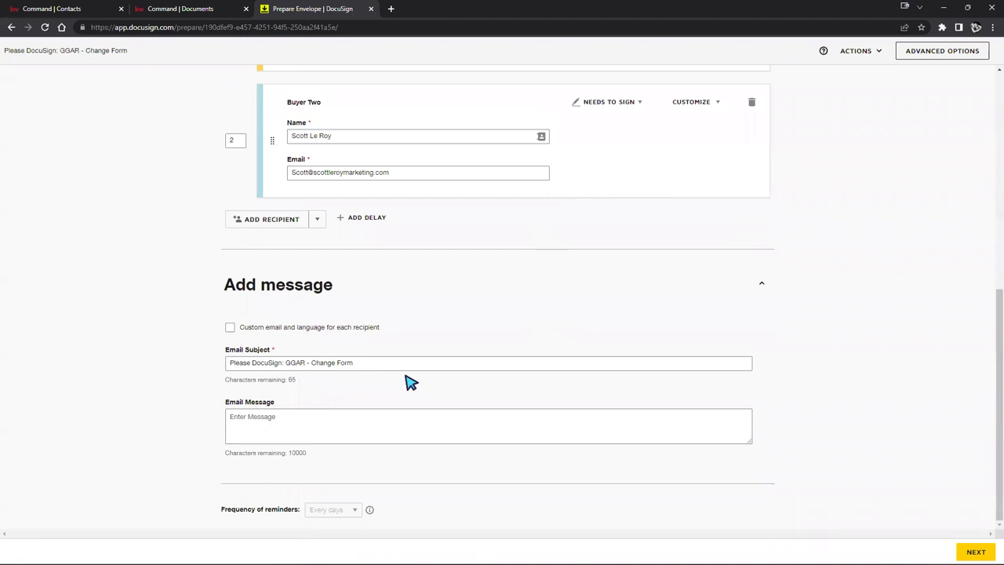
left_click_drag(372, 365, 196, 369)
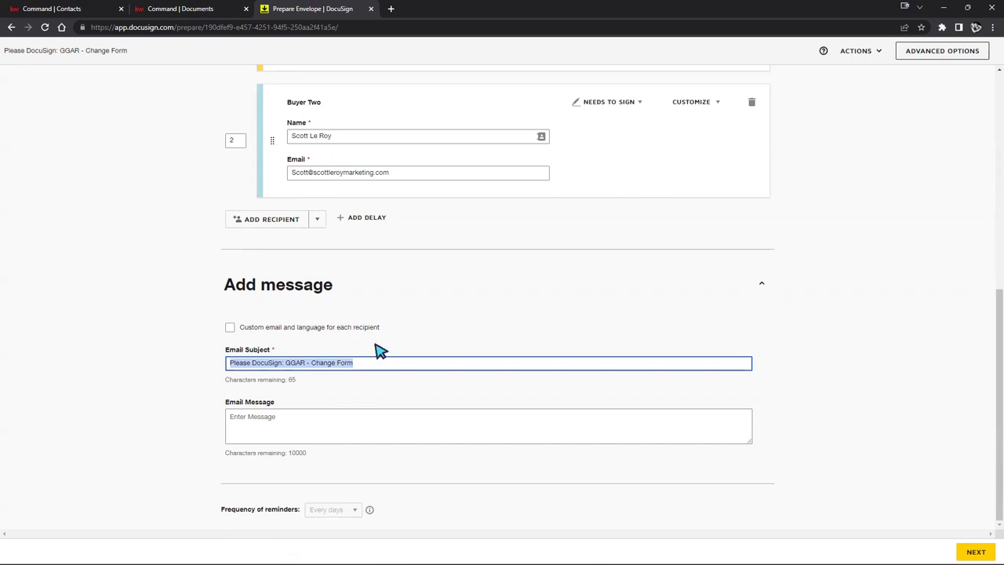
left_click(218, 372)
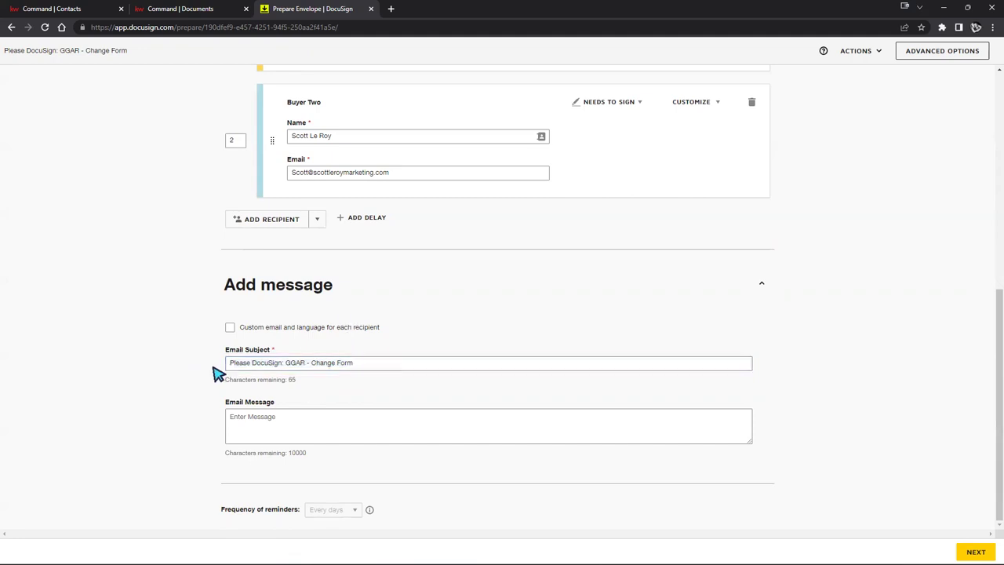
left_click(373, 362)
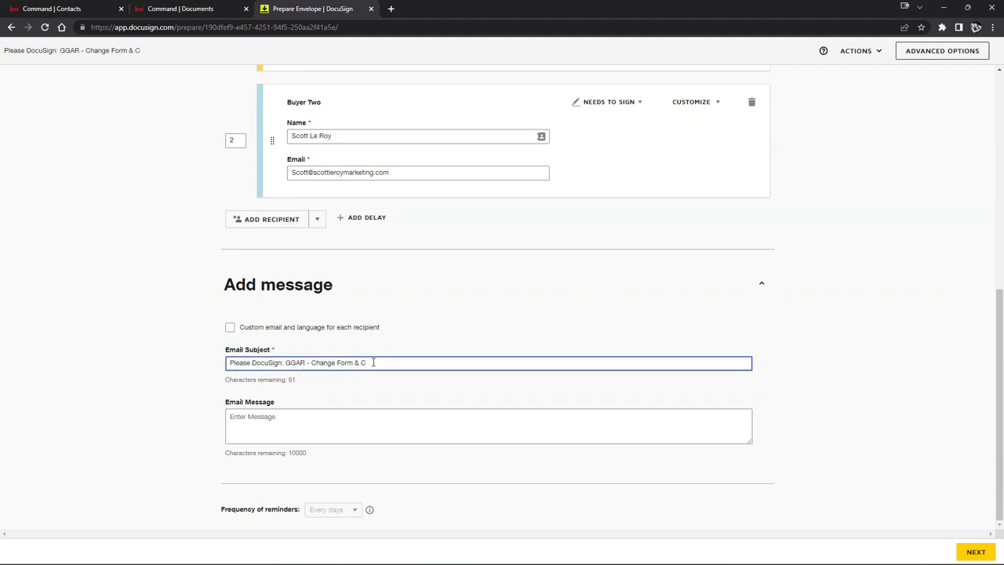
left_click(272, 416)
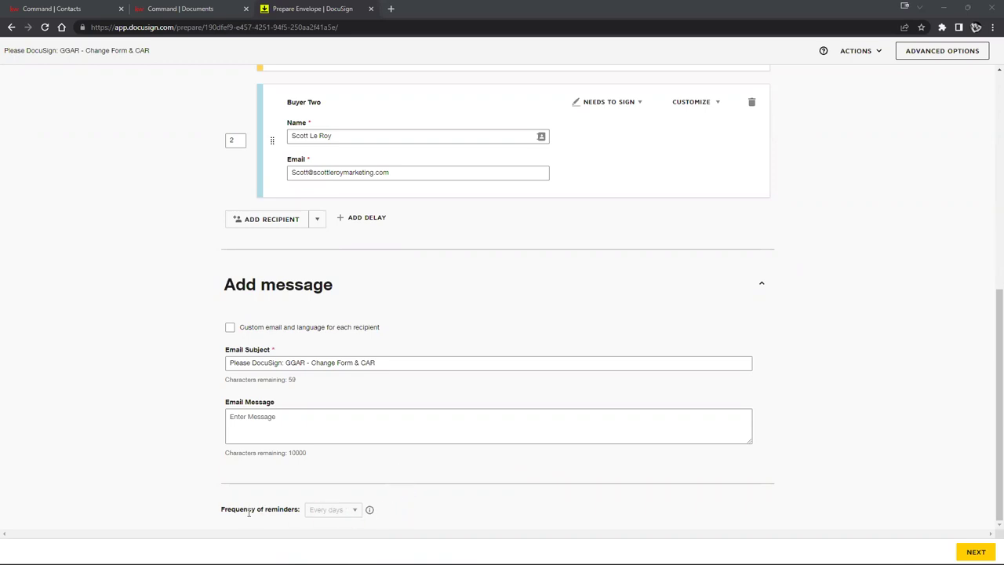
left_click_drag(222, 509, 359, 514)
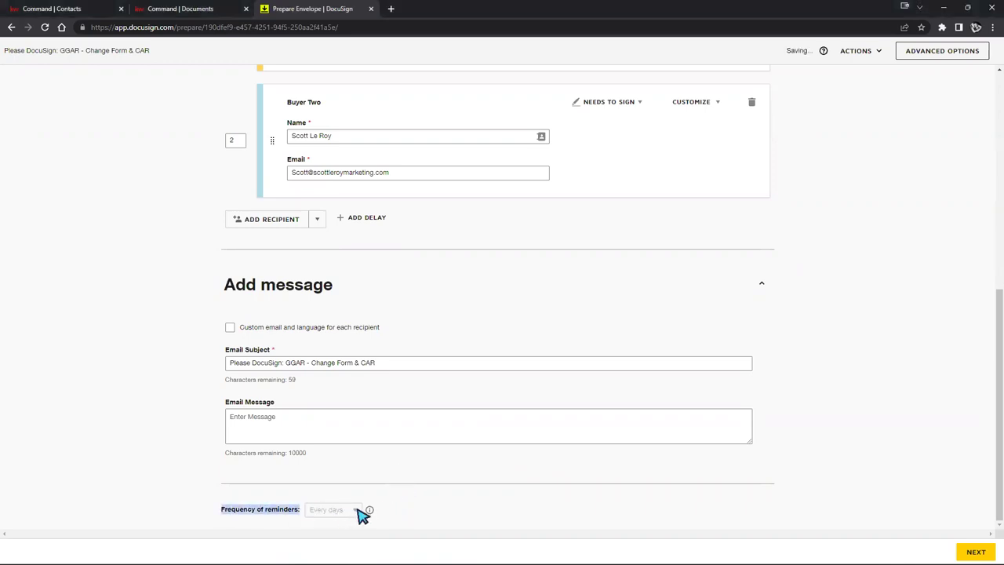
left_click(309, 430)
scroll(695, 434, "up", 1)
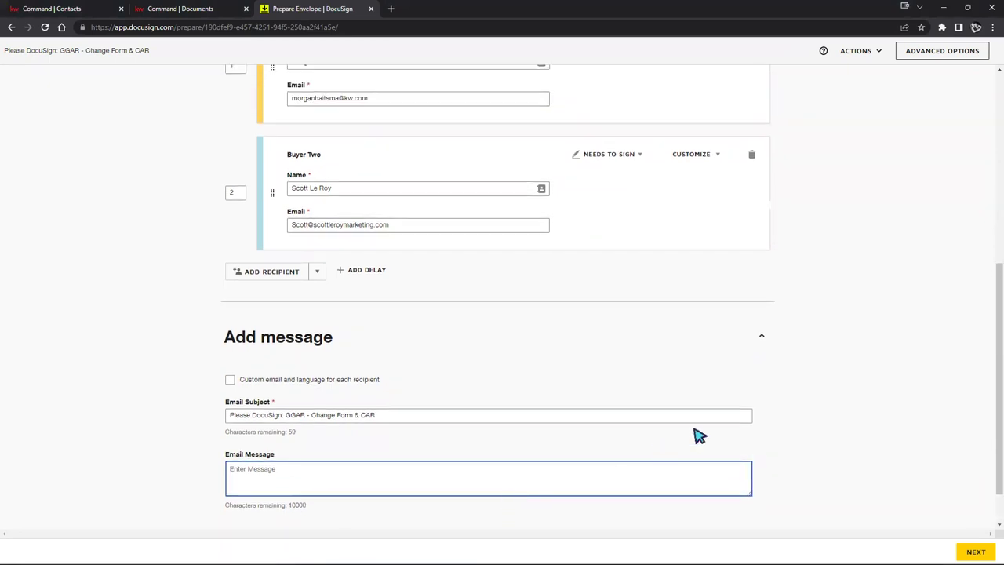
scroll(696, 411, "up", 1)
scroll(695, 411, "up", 2)
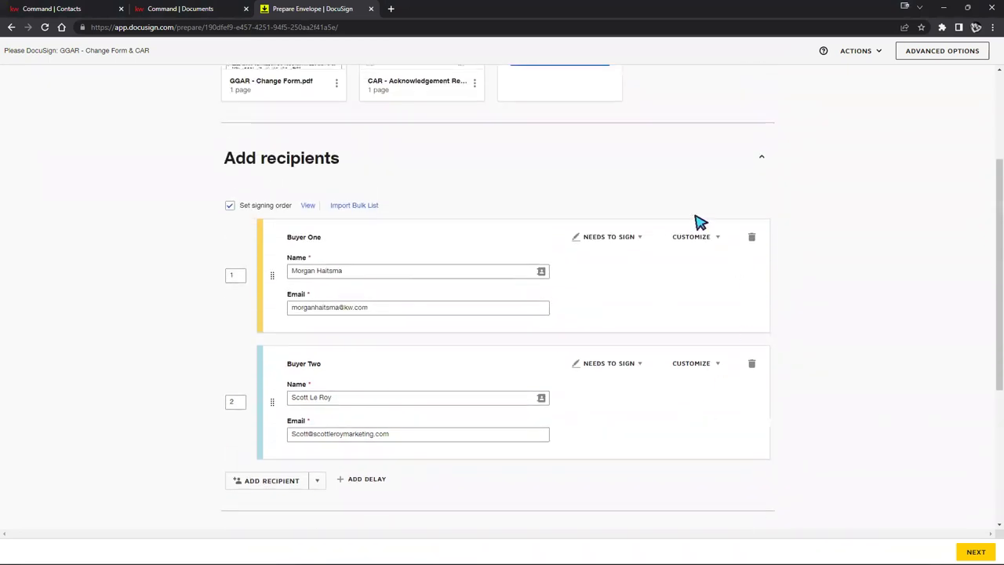
left_click(611, 239)
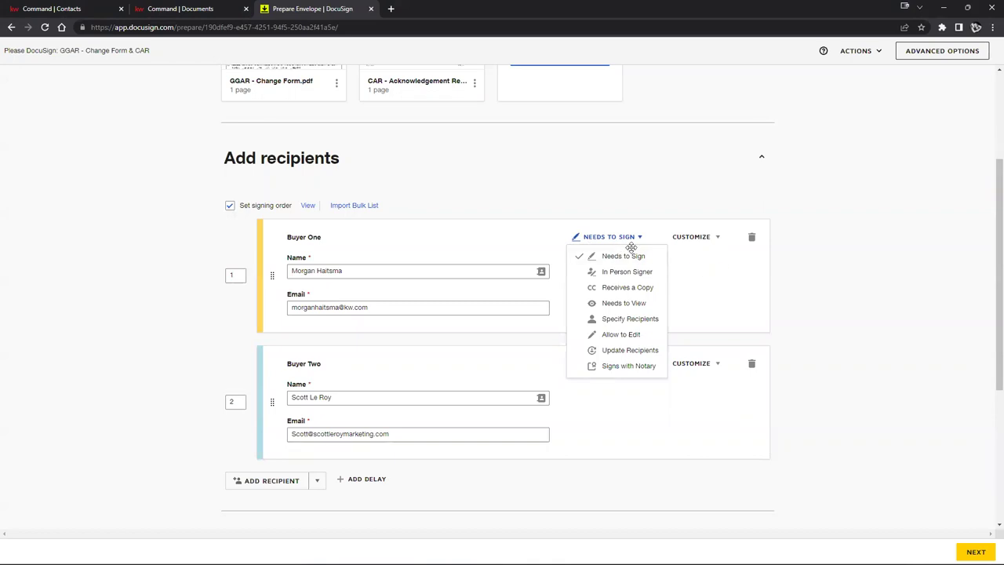
left_click(633, 289)
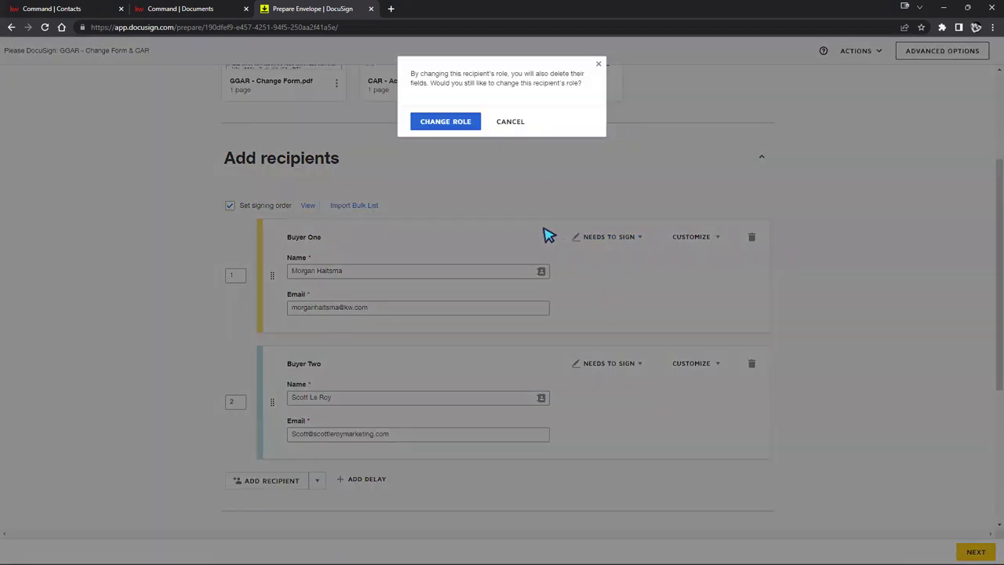
left_click(506, 121)
left_click(606, 237)
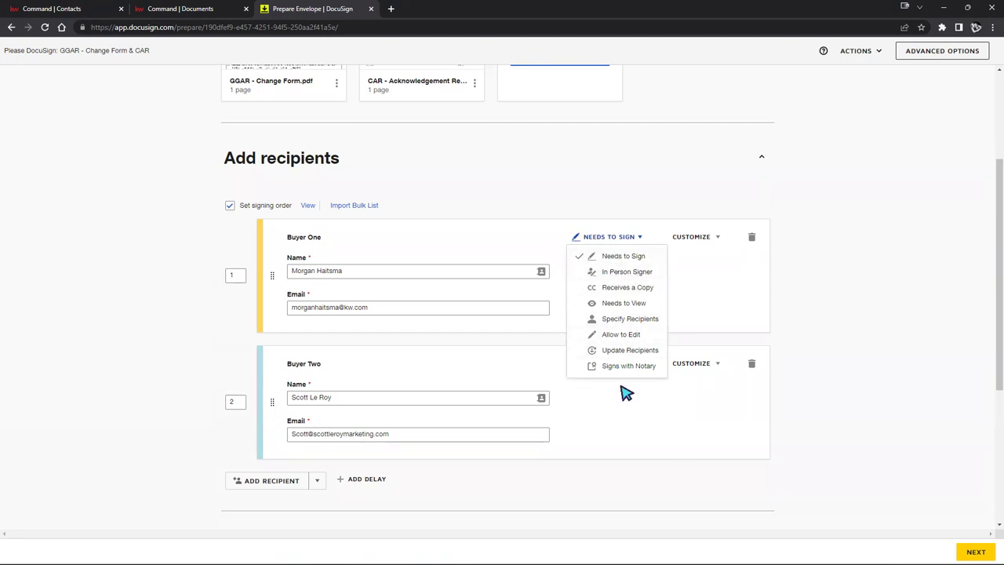
left_click(695, 307)
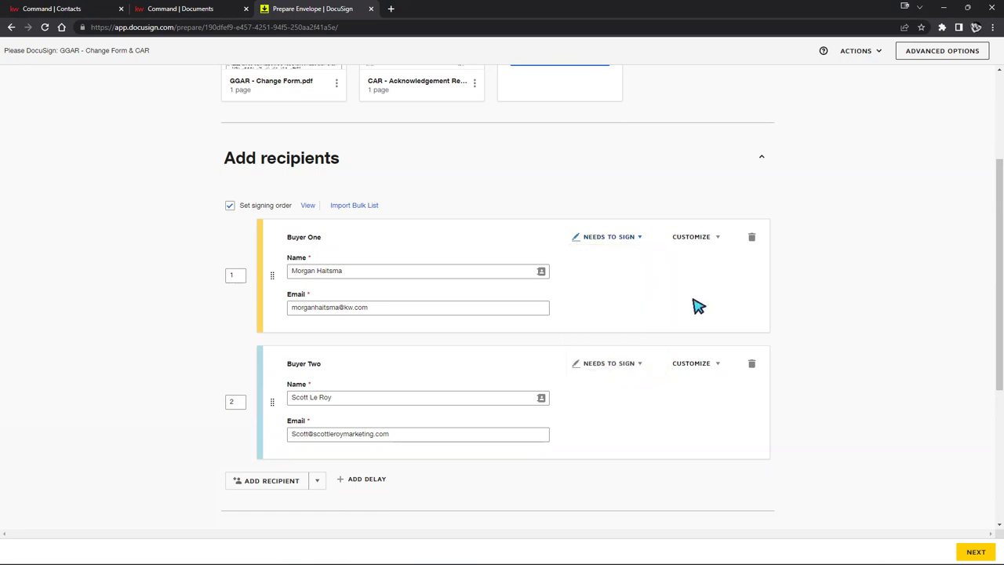
scroll(790, 311, "down", 4)
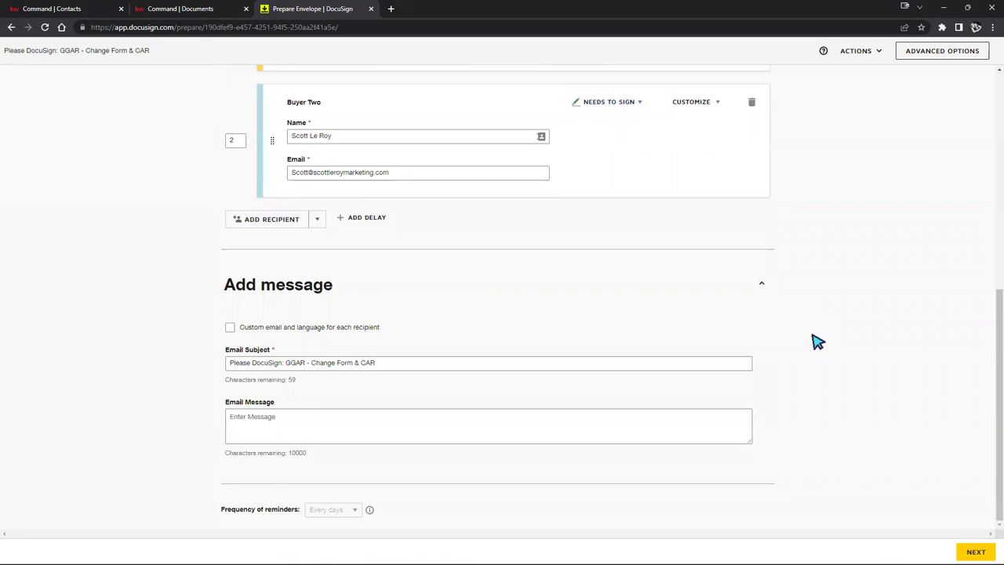
scroll(816, 343, "up", 2)
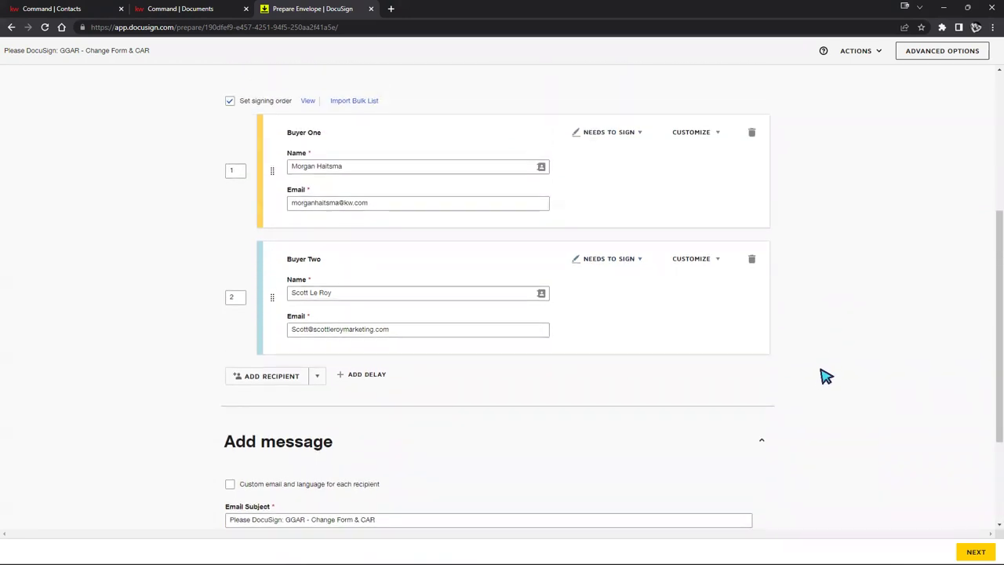
scroll(830, 351, "up", 1)
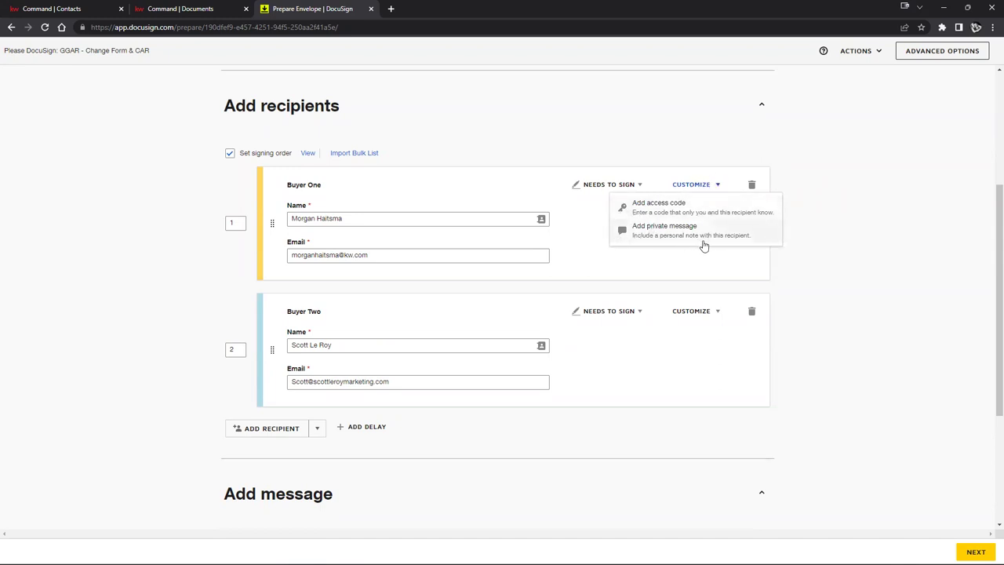
left_click(580, 263)
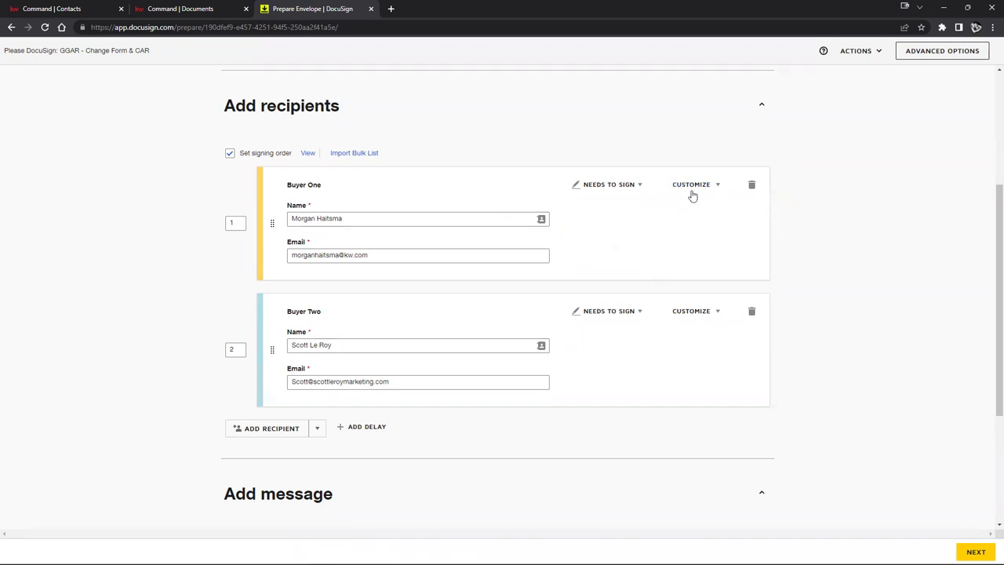
left_click(689, 312)
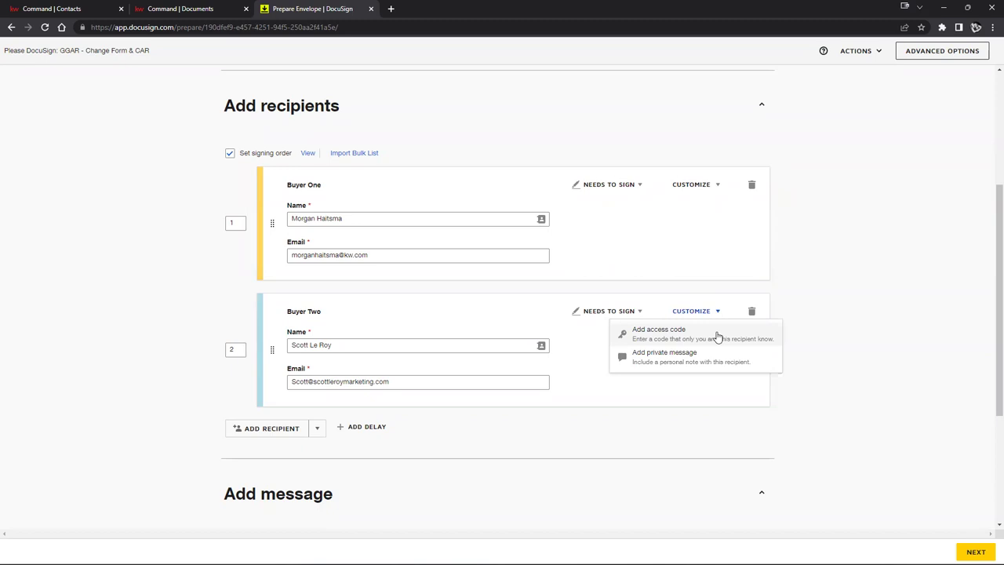
left_click(803, 275)
left_click(714, 189)
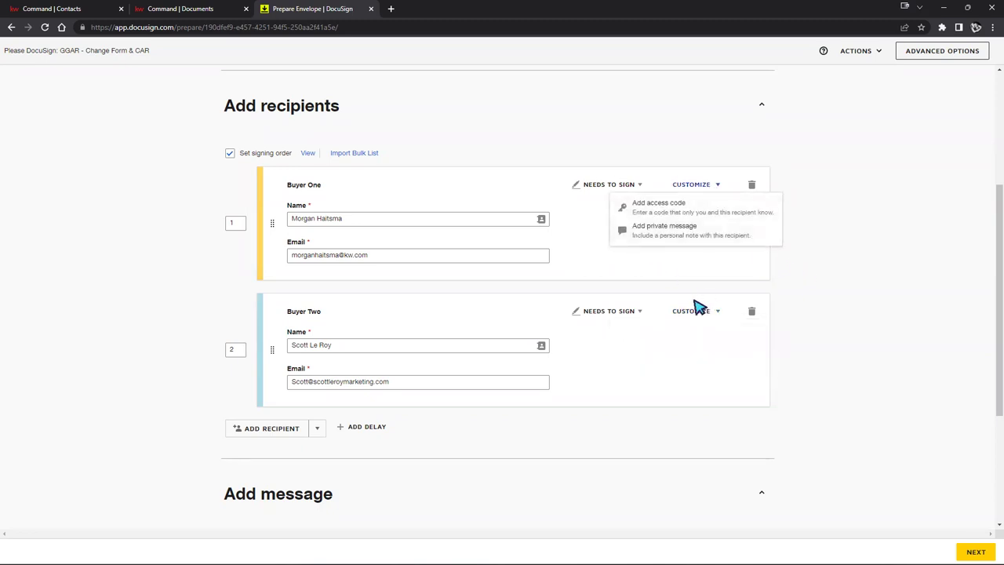
left_click(804, 352)
scroll(812, 349, "down", 3)
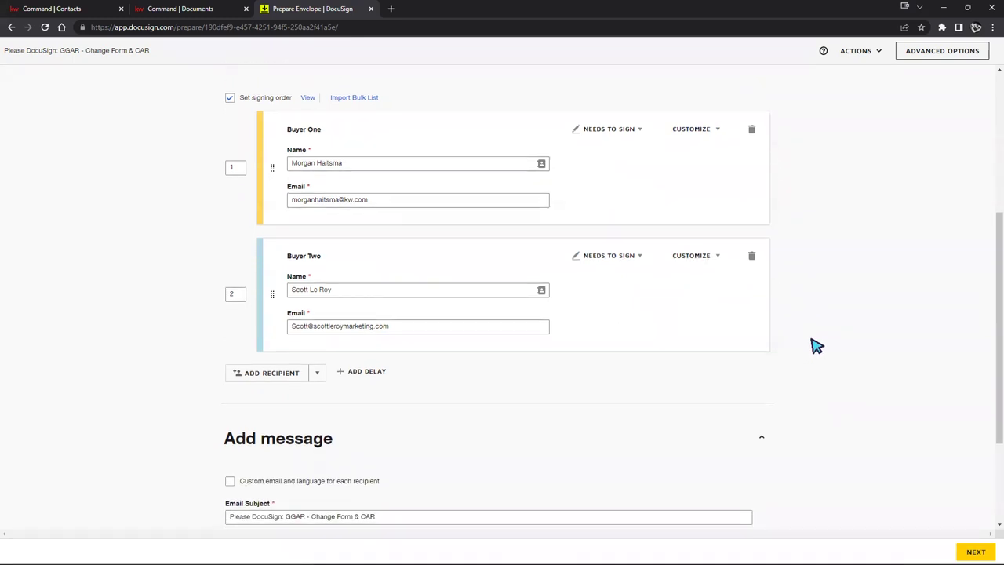
scroll(833, 337, "down", 2)
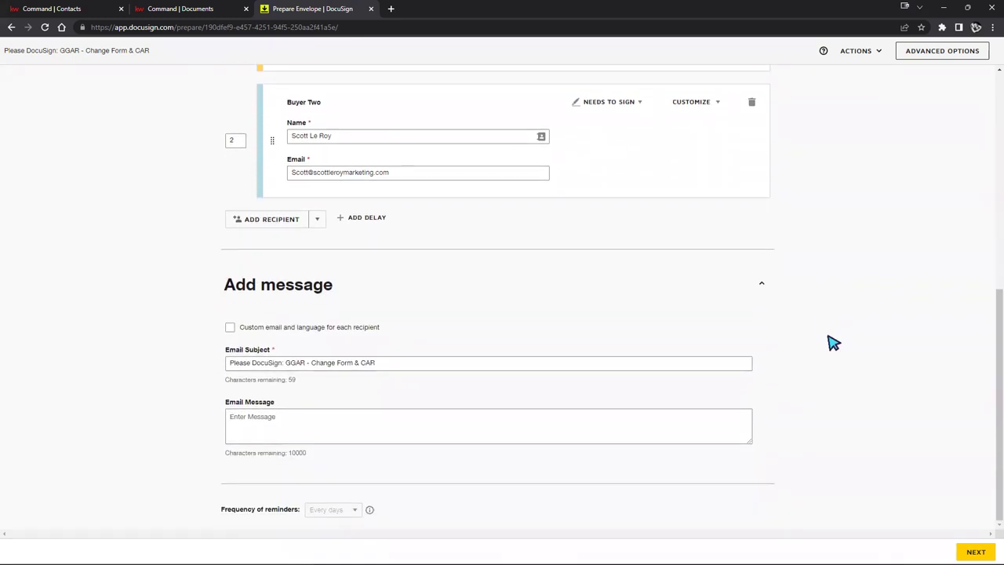
scroll(833, 343, "up", 10)
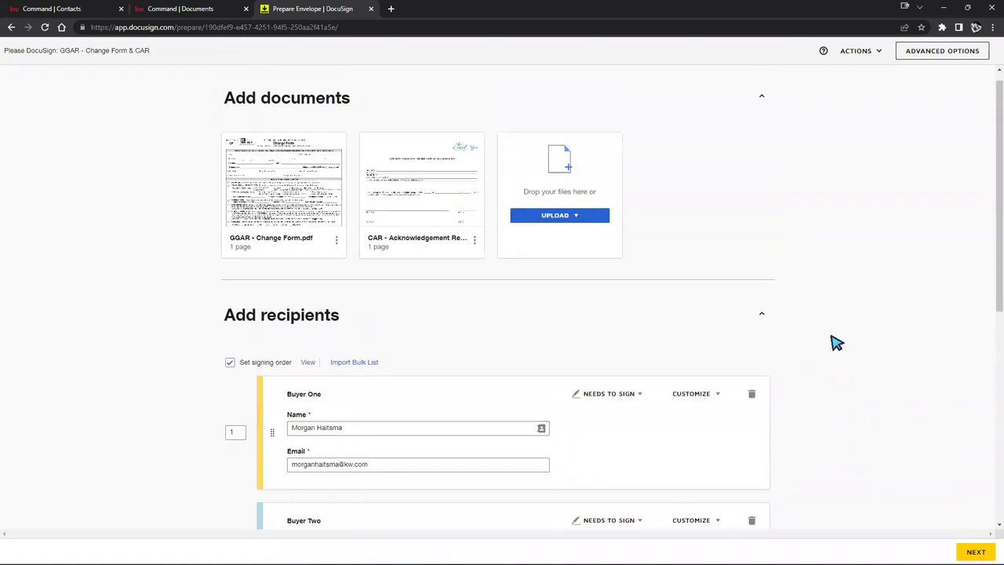
scroll(835, 343, "down", 10)
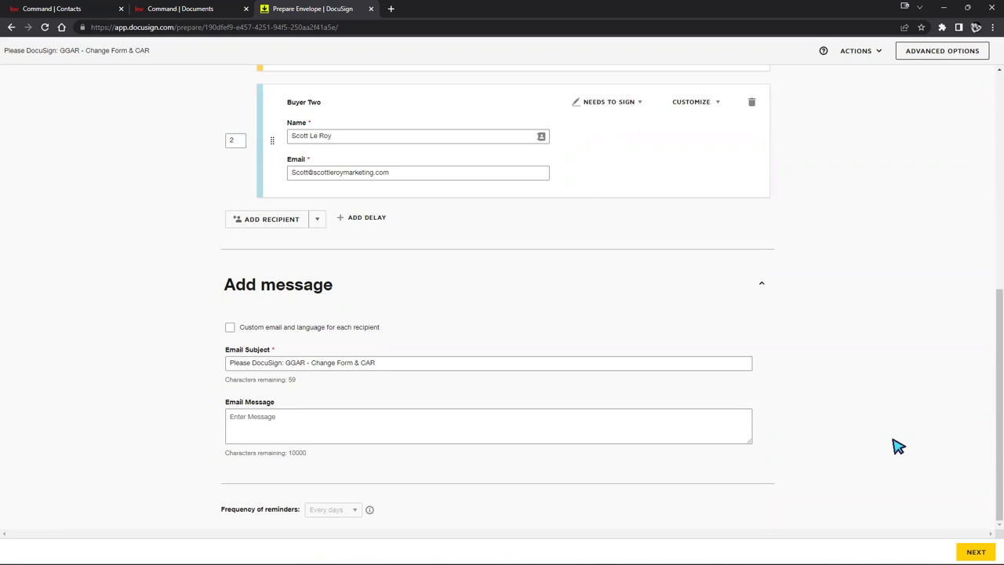
left_click(976, 551)
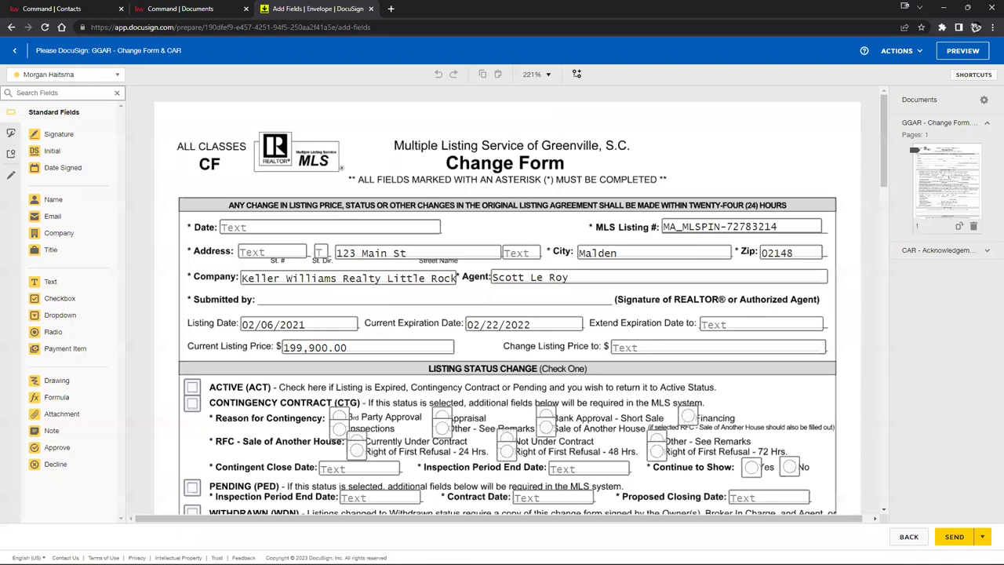
Step: Review the Change Form and its Contingent Close Date field, then show the recipient list
scroll(540, 161, "down", 1)
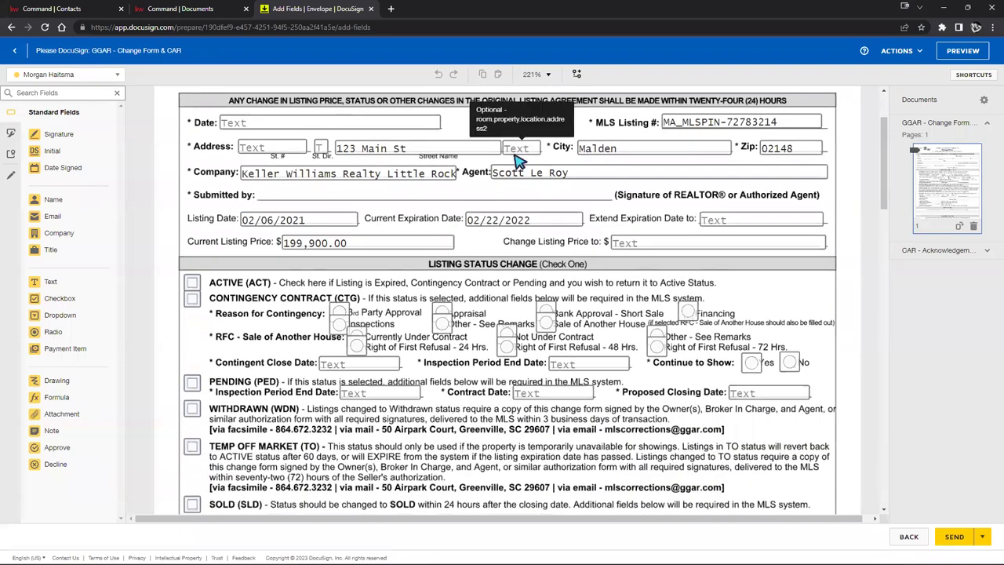
scroll(518, 161, "down", 5)
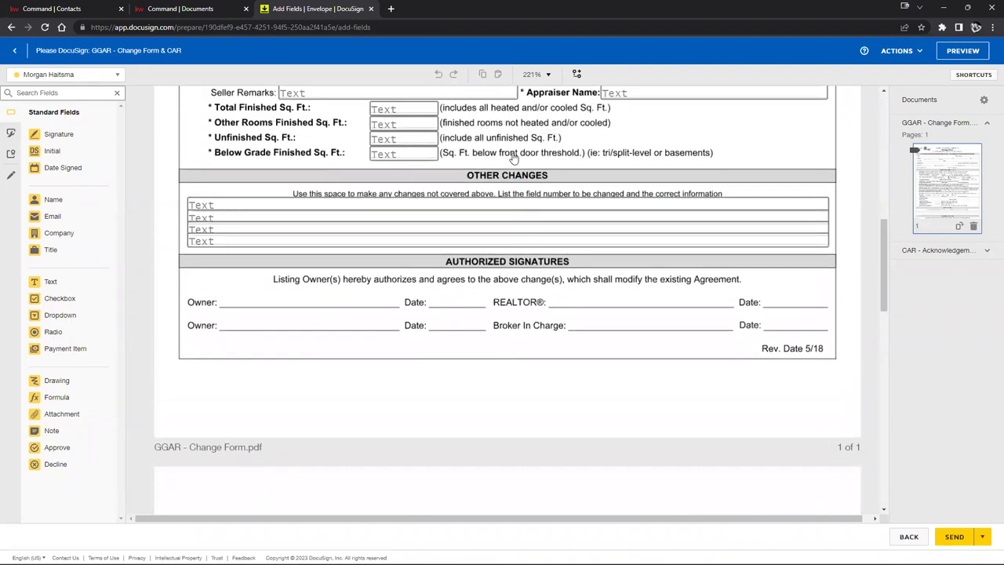
scroll(518, 161, "up", 4)
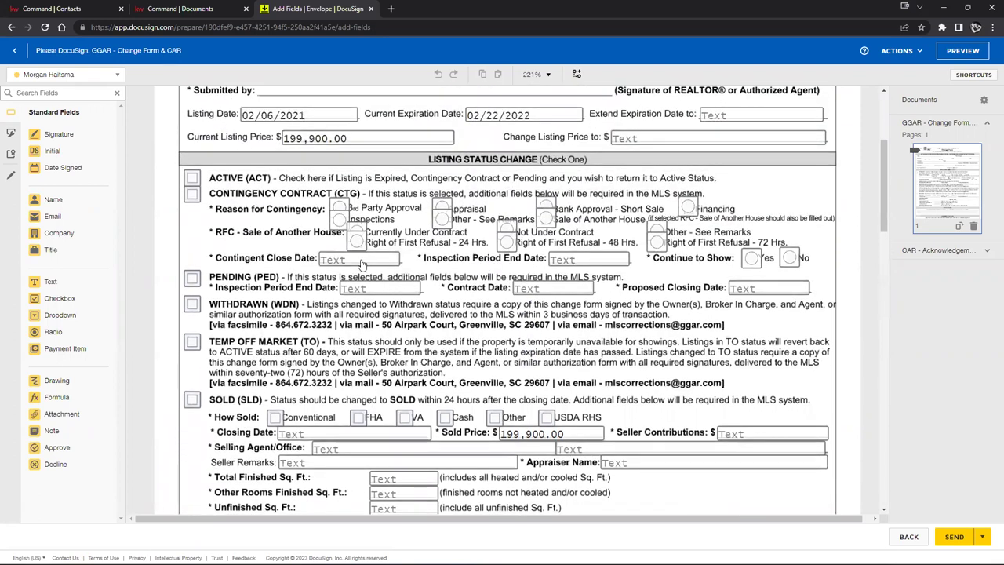
left_click(361, 261)
left_click(271, 255)
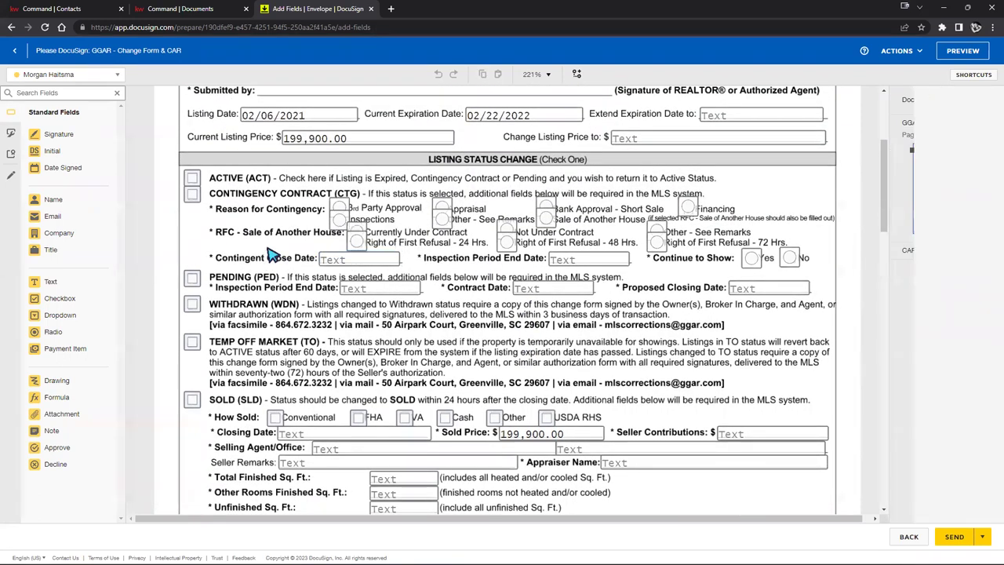
scroll(612, 224, "up", 3)
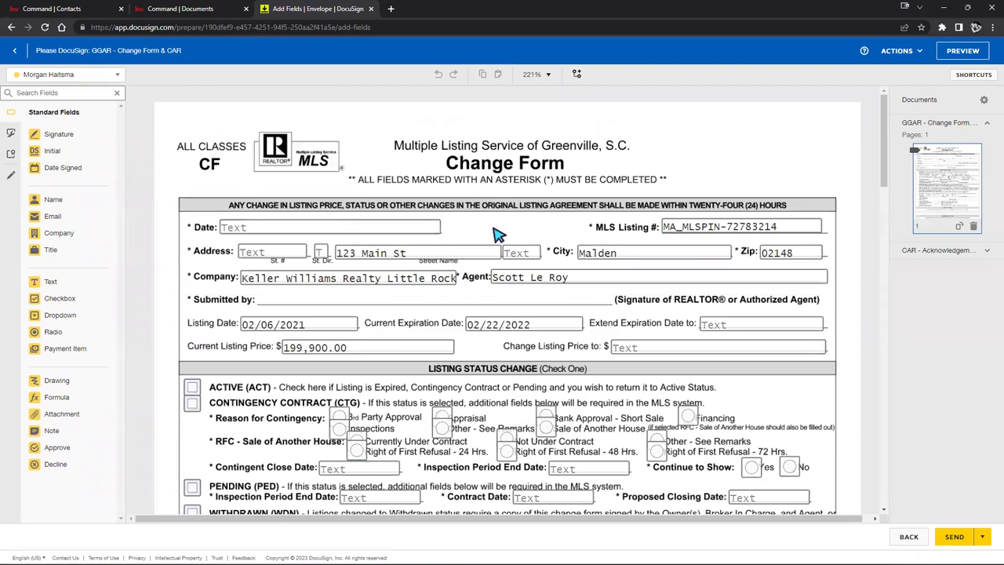
left_click(102, 77)
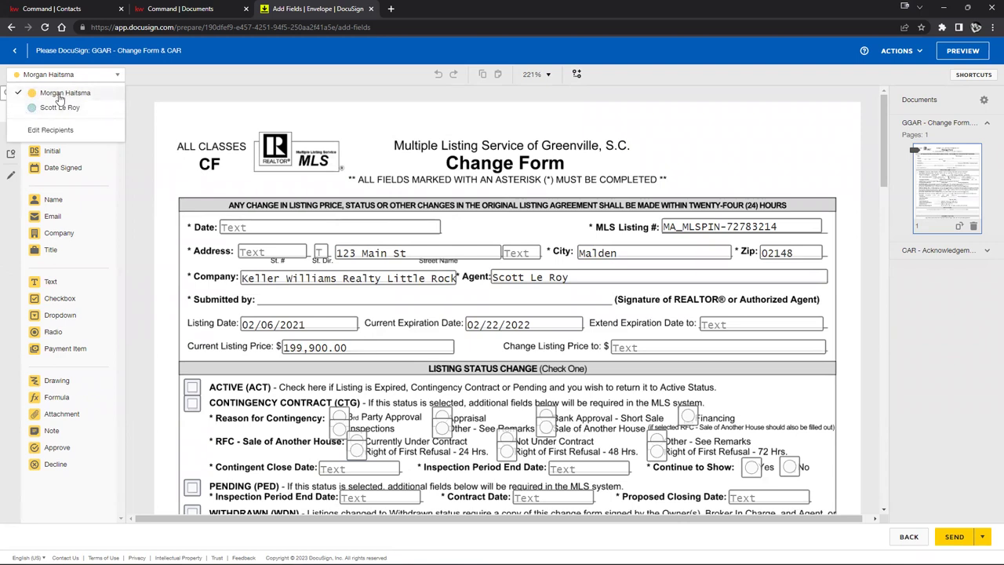
Step: Place a Signature field for the second signer beside the existing one at the form's top
left_click(59, 95)
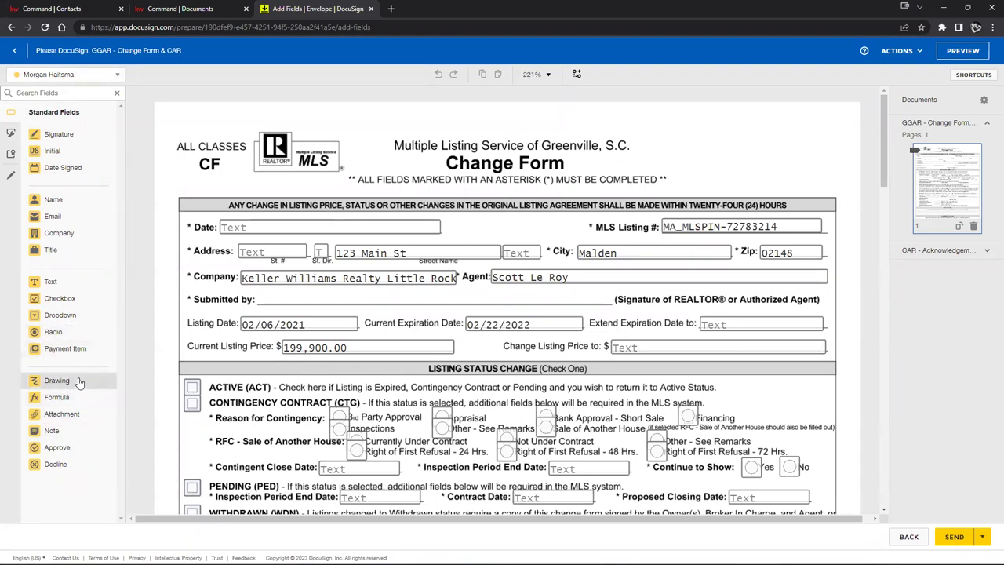
left_click(62, 73)
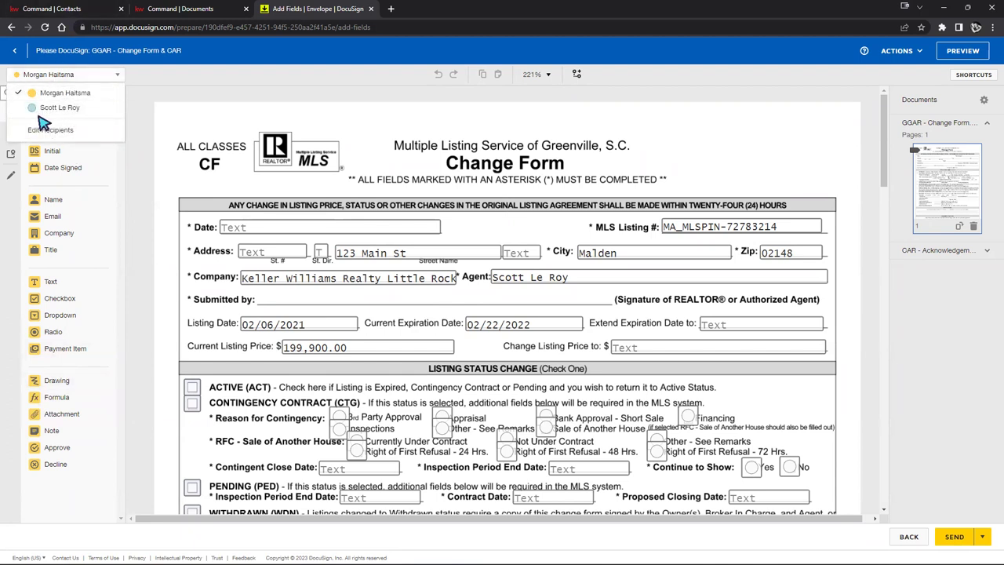
left_click(39, 108)
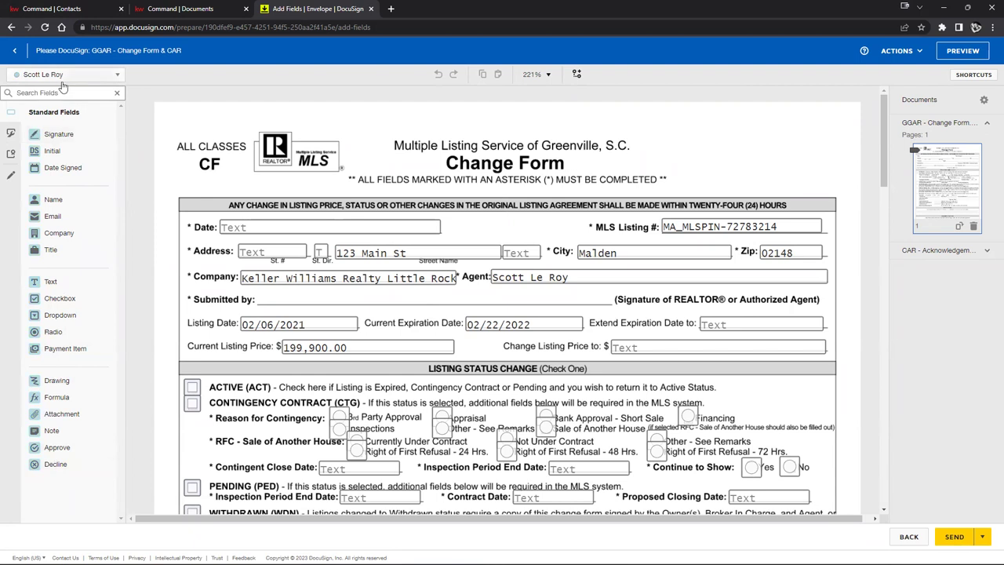
mouse_move(65, 136)
left_mouse_down()
mouse_move(274, 152)
mouse_move(451, 193)
mouse_move(447, 205)
left_mouse_up()
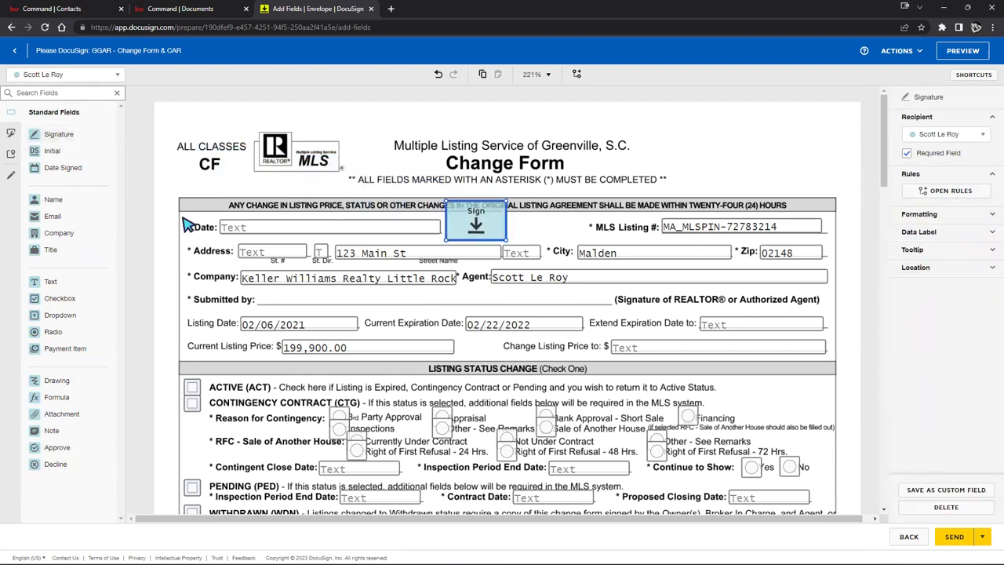
left_click(28, 74)
left_click(47, 103)
mouse_move(44, 135)
left_mouse_down()
mouse_move(494, 186)
mouse_move(517, 204)
left_mouse_up()
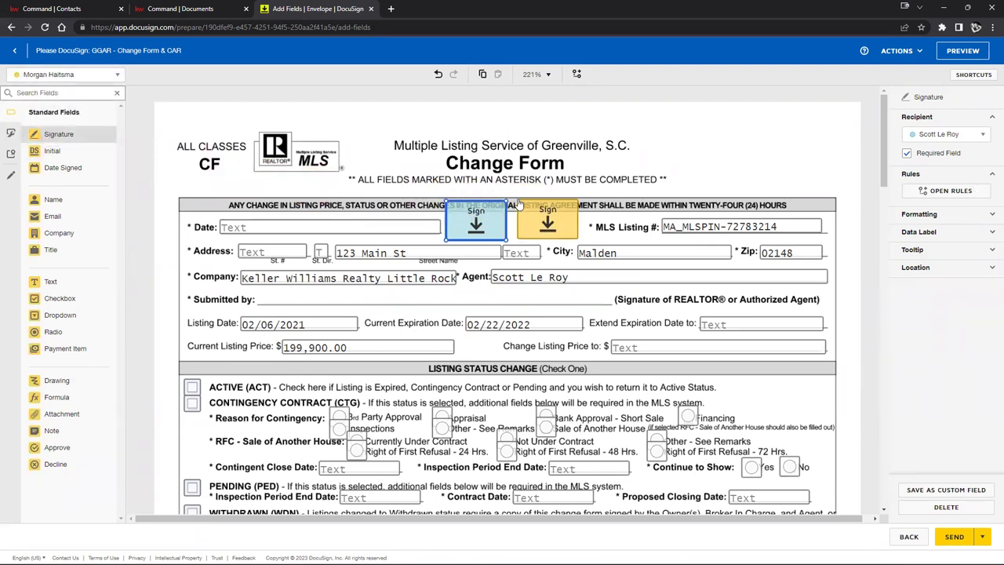
left_click(706, 174)
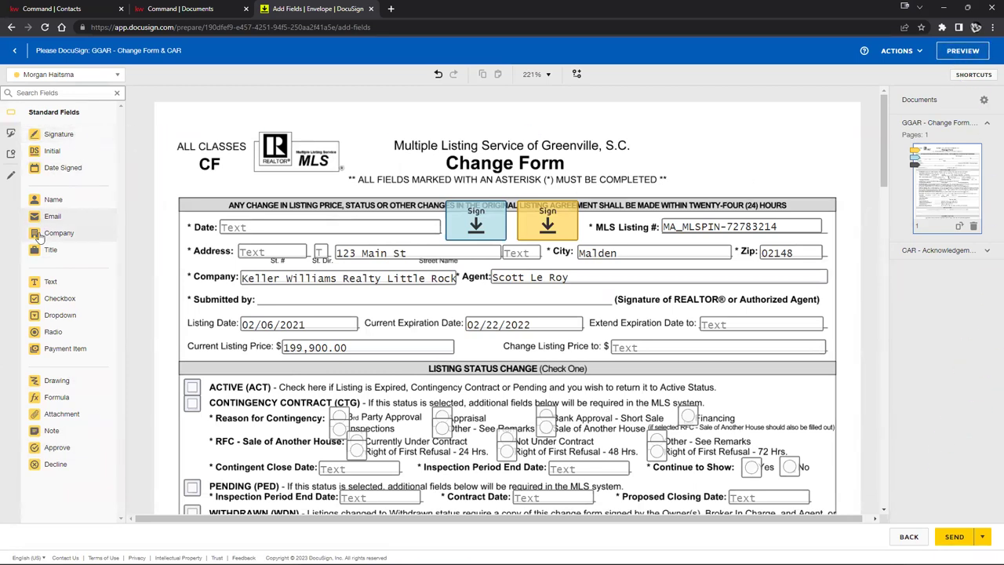
left_click(562, 223)
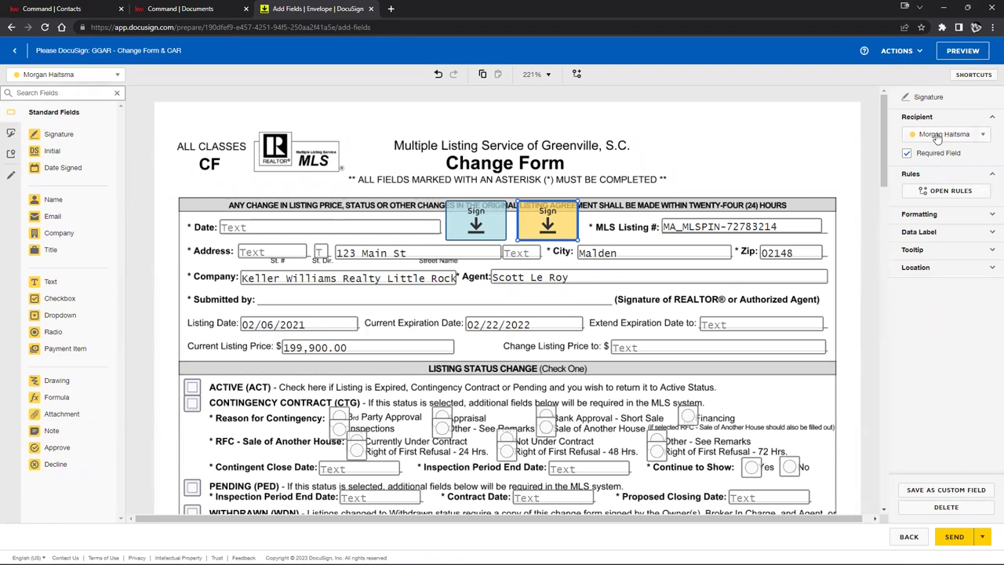
Step: Swap the recipients of the two signature fields between the first and second signers
left_click(967, 137)
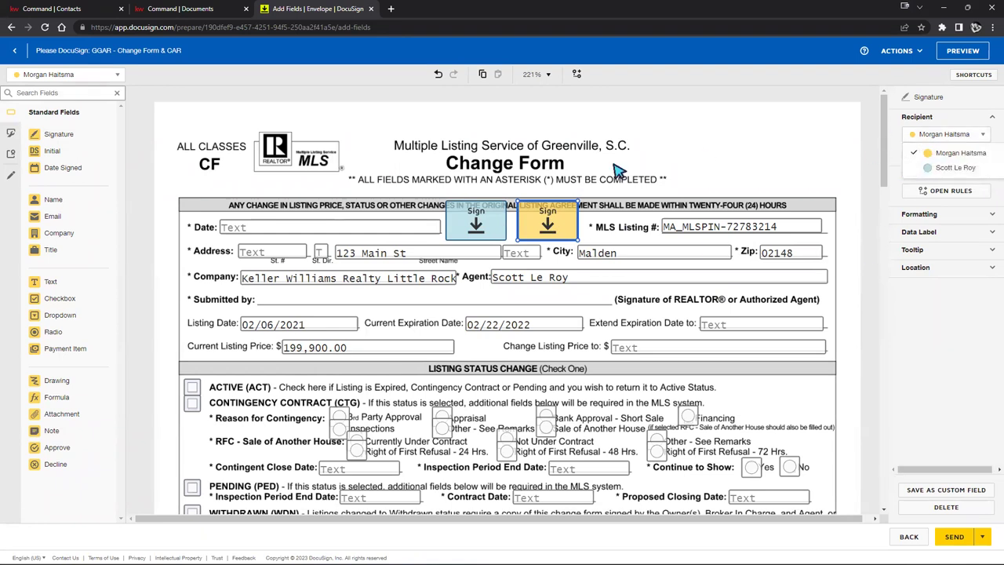
left_click(952, 169)
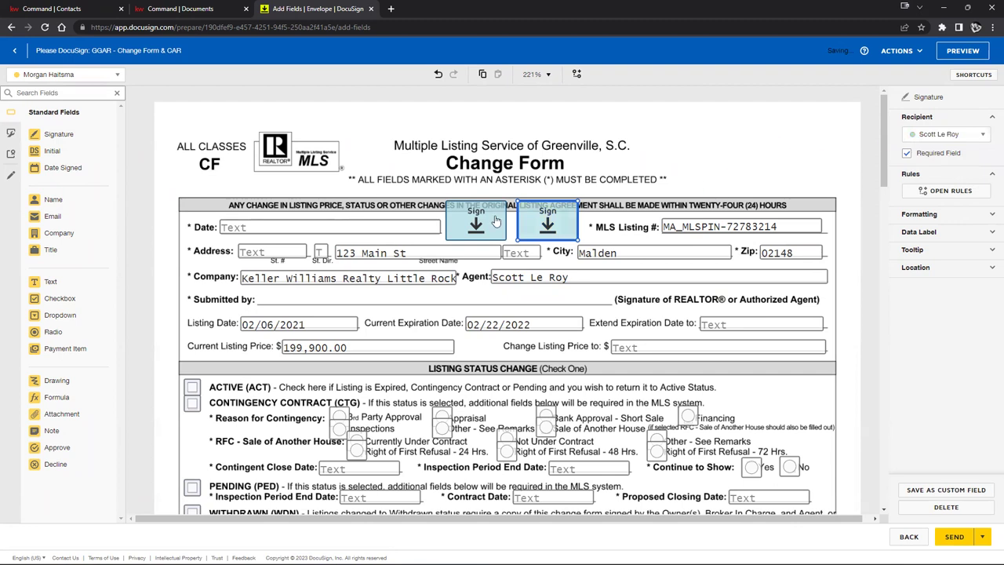
left_click(494, 221)
left_click(945, 136)
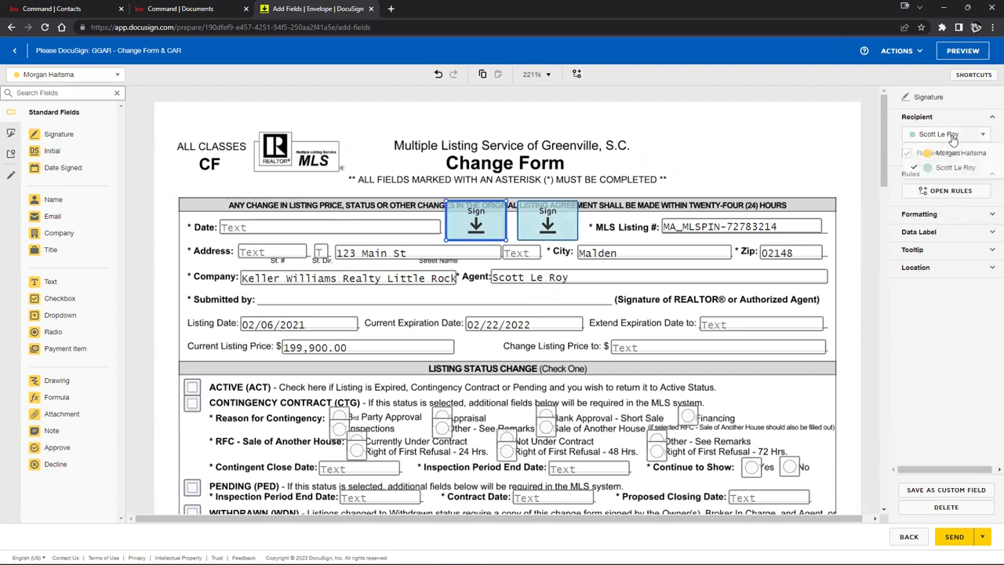
left_click(925, 153)
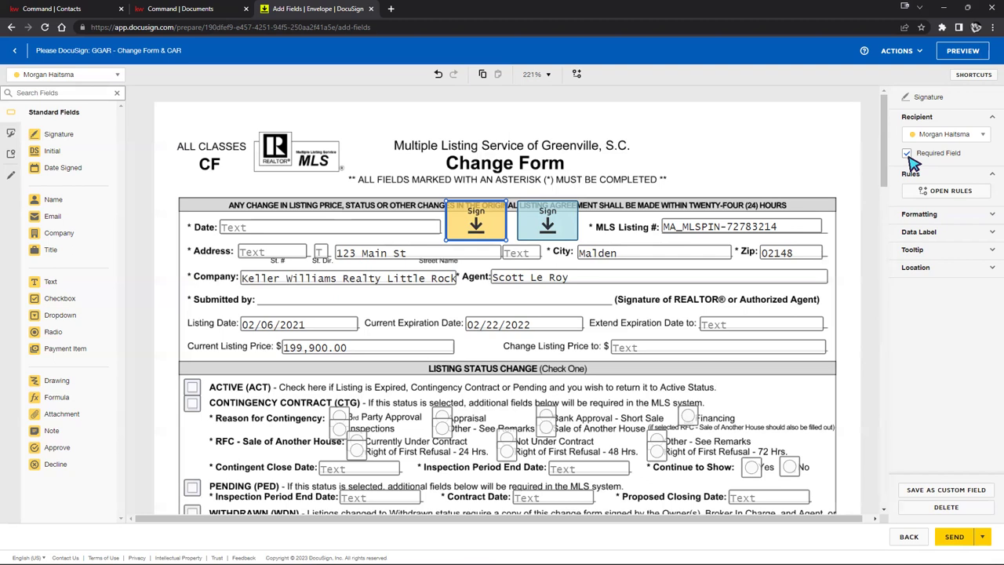
Step: Uncheck Required Field on both signers' signature fields
left_click(546, 427)
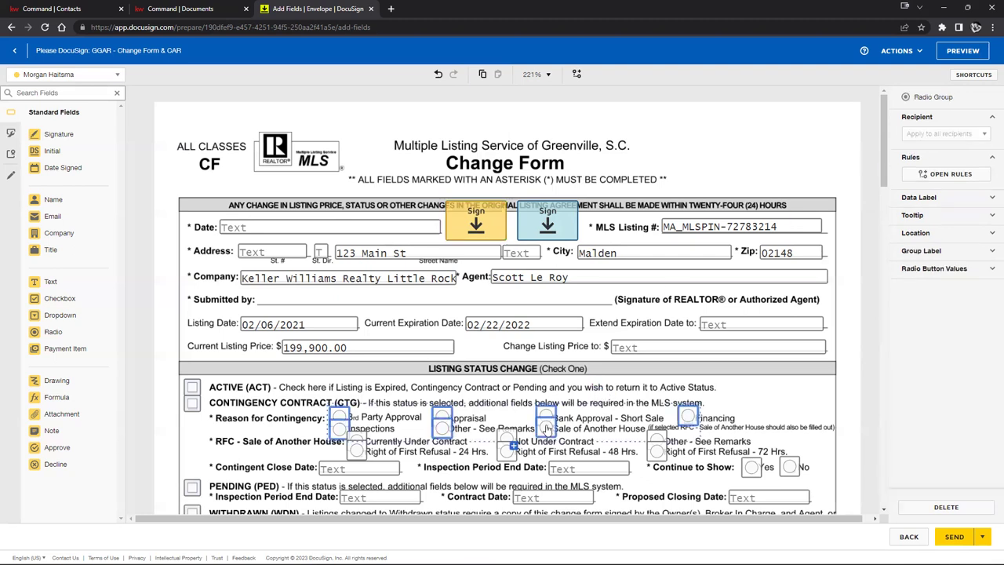
left_click(624, 310)
left_click(547, 229)
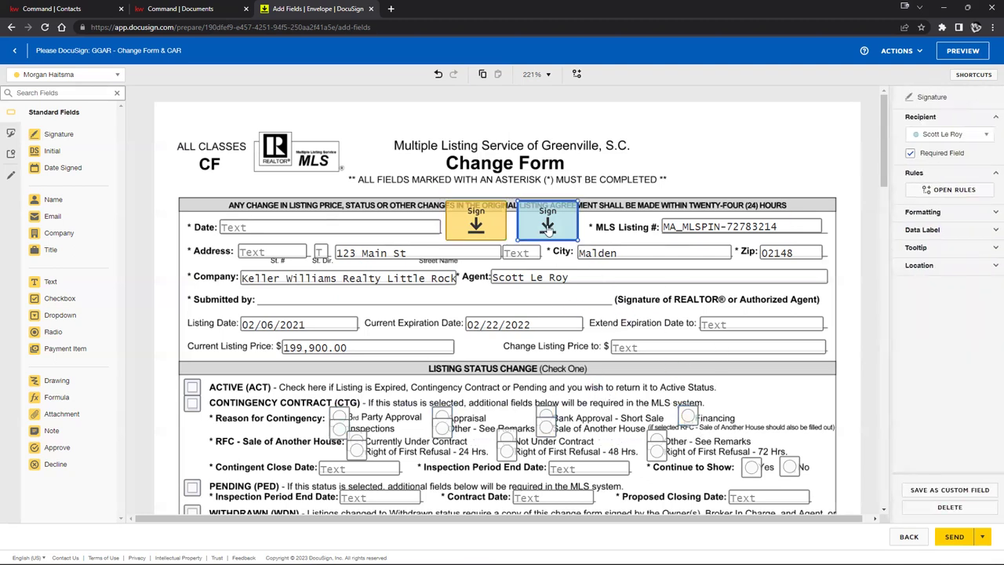
left_click(908, 154)
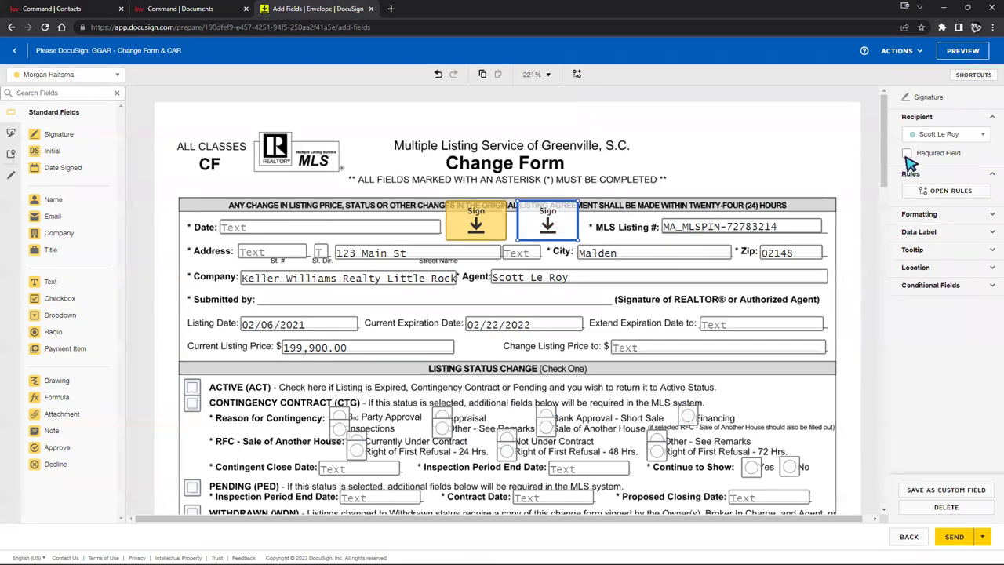
left_click(715, 169)
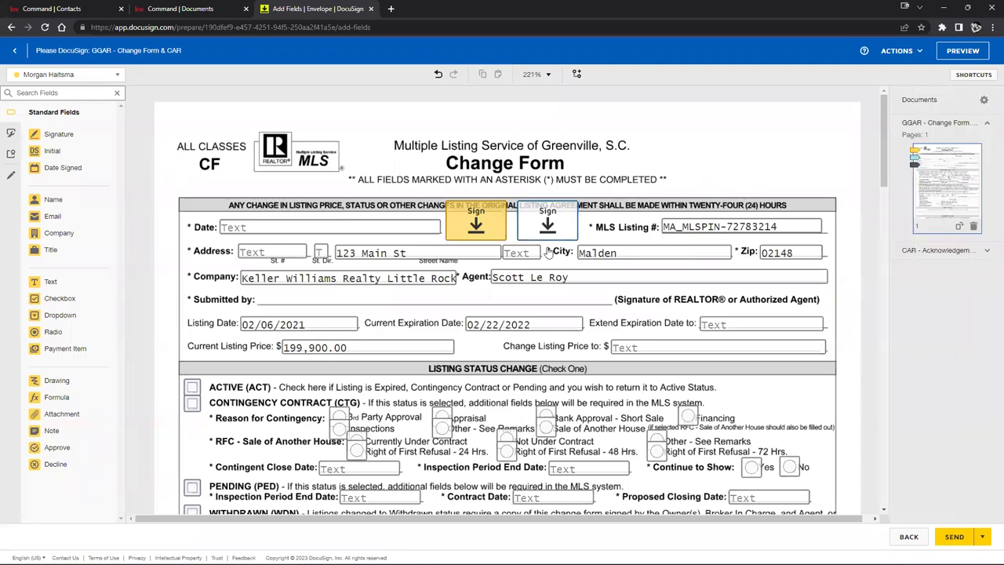
left_click(495, 219)
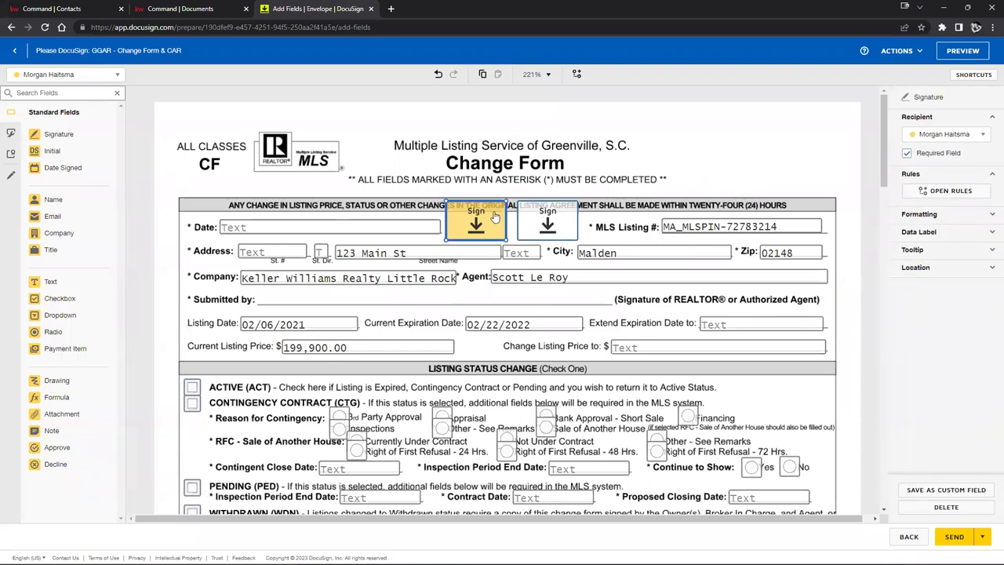
left_click(907, 153)
left_click(726, 149)
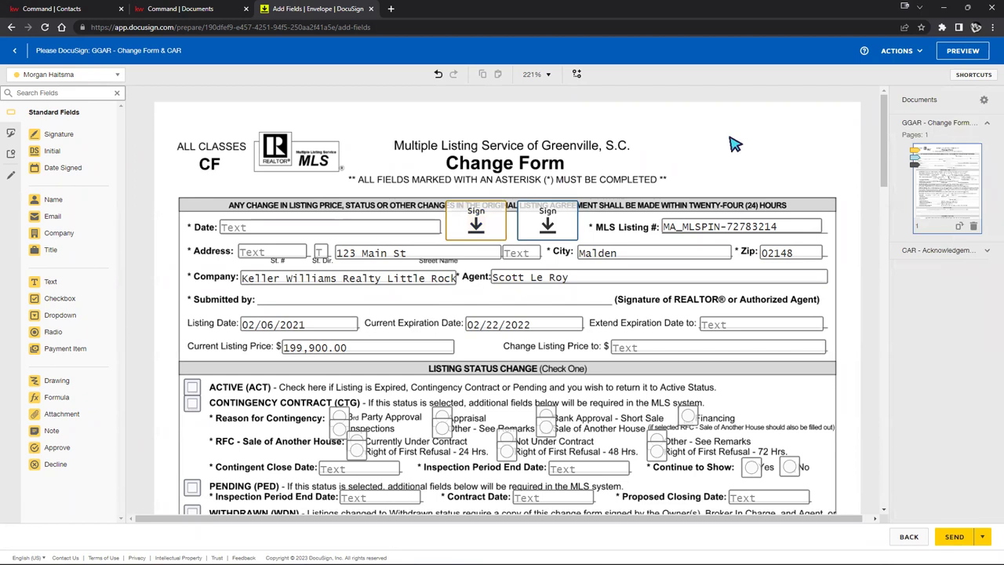
Step: Drag both signature fields to the top-right margin and inspect the Date and Current Listing Price (199,900.00) fields
left_click_drag(574, 228, 799, 161)
left_click_drag(468, 243, 696, 163)
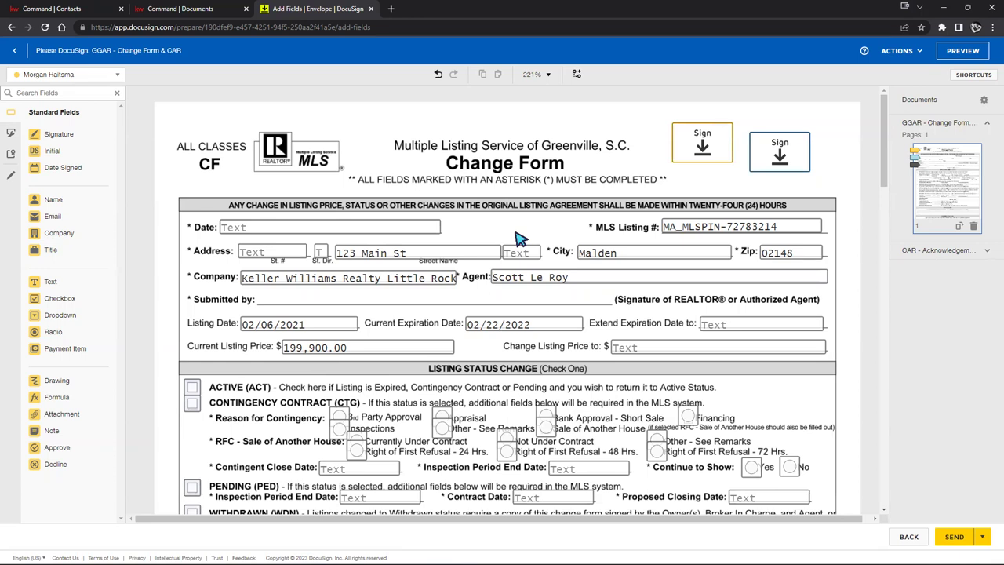
left_click(364, 229)
left_click(370, 343)
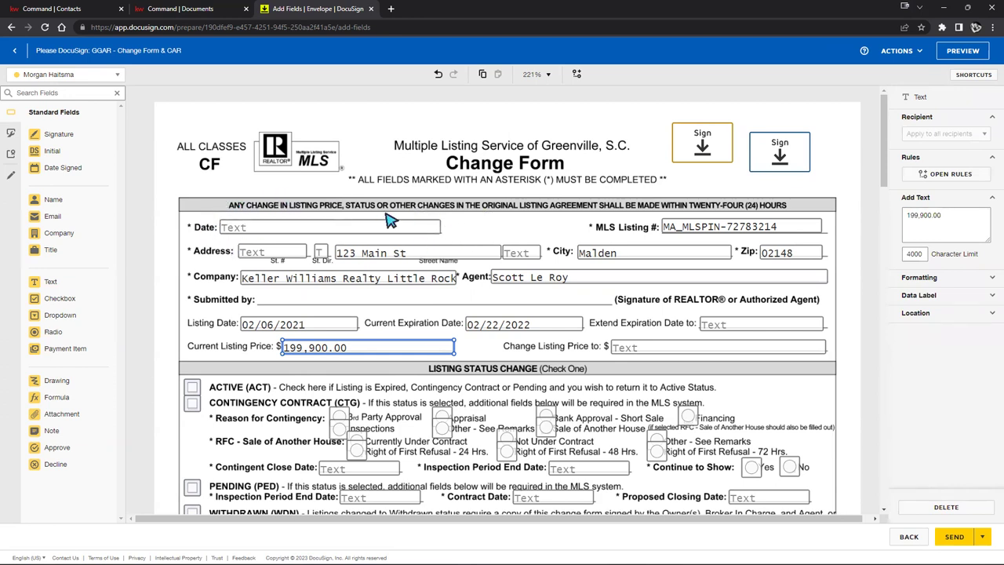
left_click(480, 237)
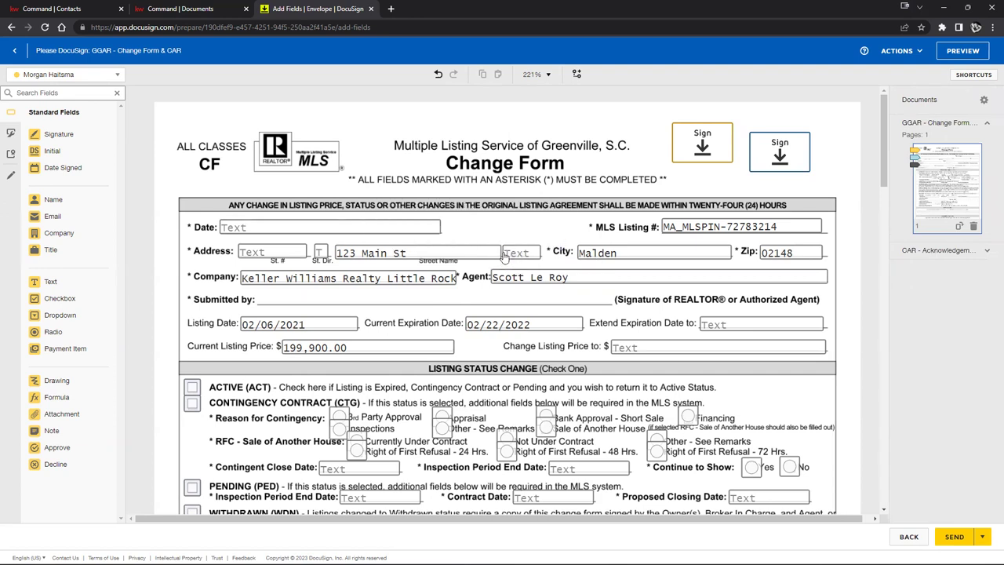
Step: Move both signature fields down to the Owner lines under Authorized Signatures
left_click_drag(688, 152, 514, 213)
scroll(513, 213, "down", 6)
scroll(514, 214, "up", 6)
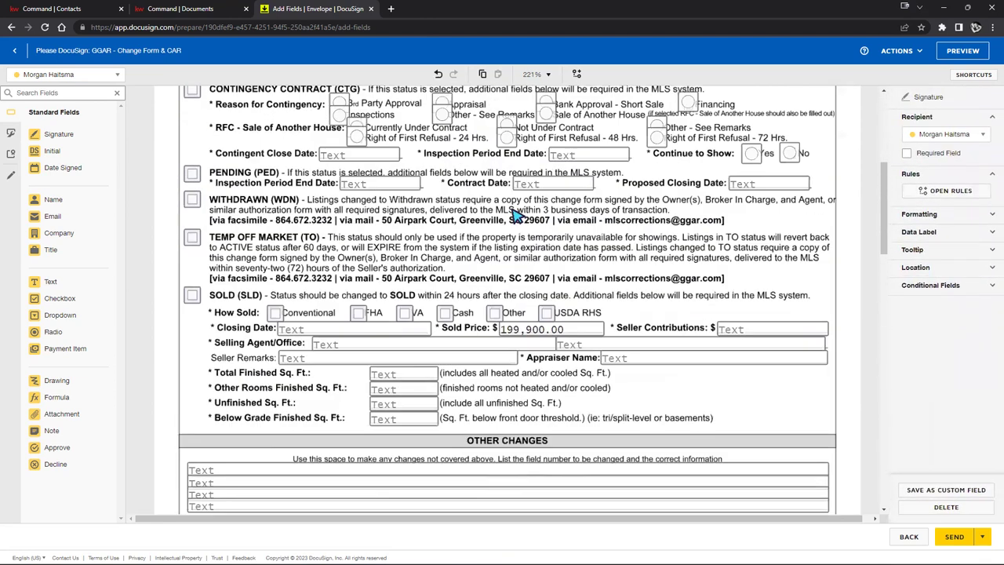
left_click_drag(517, 113, 352, 396)
scroll(353, 397, "down", 3)
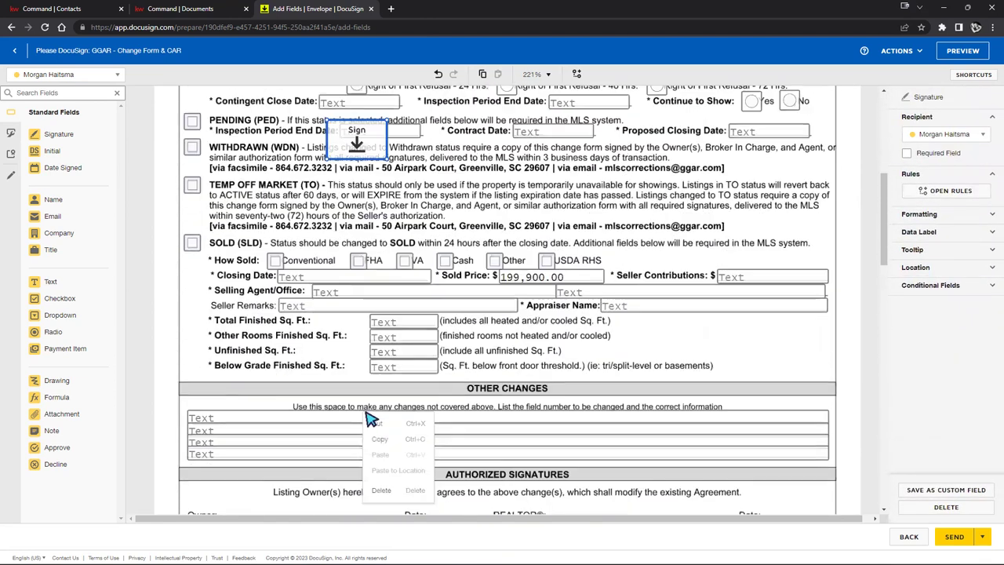
mouse_move(357, 137)
left_mouse_down()
mouse_move(282, 482)
mouse_move(263, 472)
mouse_move(237, 505)
left_mouse_up()
scroll(483, 350, "up", 5)
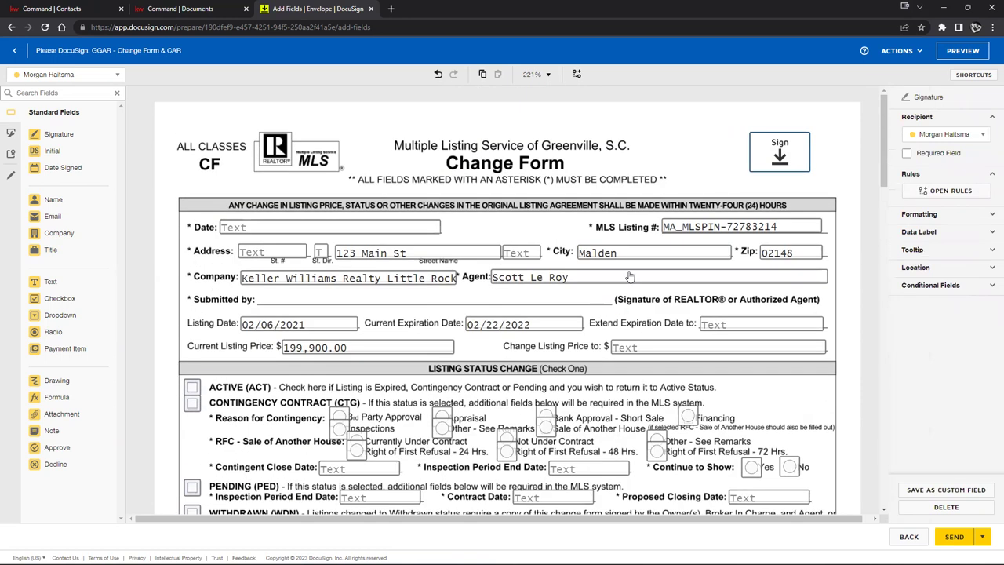
left_click_drag(761, 161, 397, 458)
scroll(385, 444, "down", 2)
left_click_drag(401, 304, 297, 368)
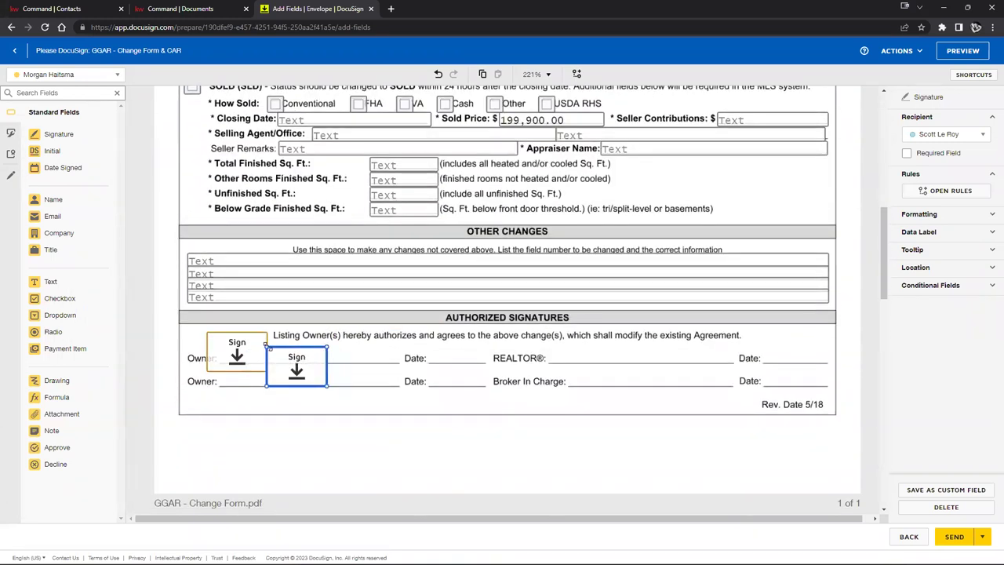
Step: Shrink both signature fields to fit the Owner lines and add Date Signed by the first Owner's date
left_click(238, 352)
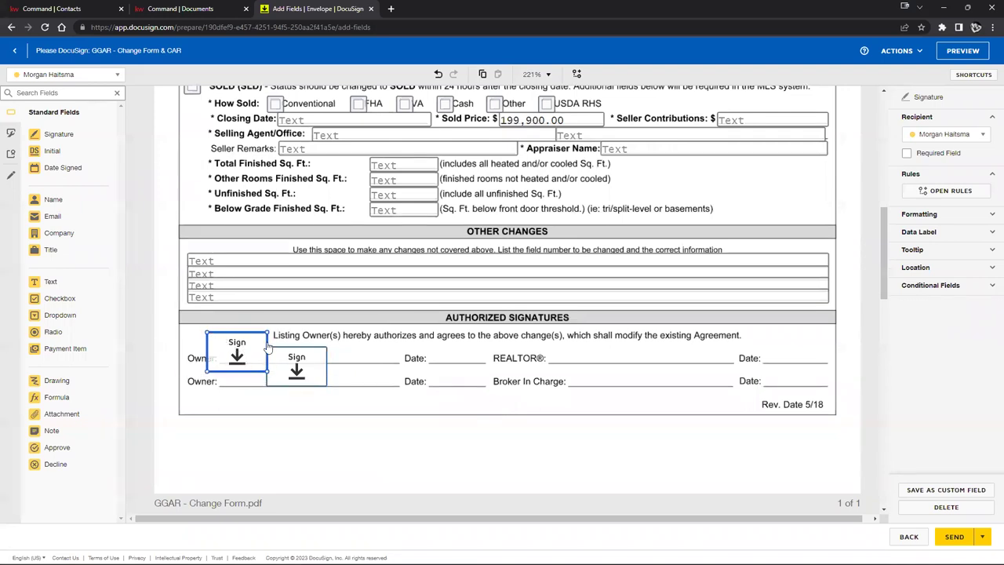
left_click_drag(266, 331, 236, 353)
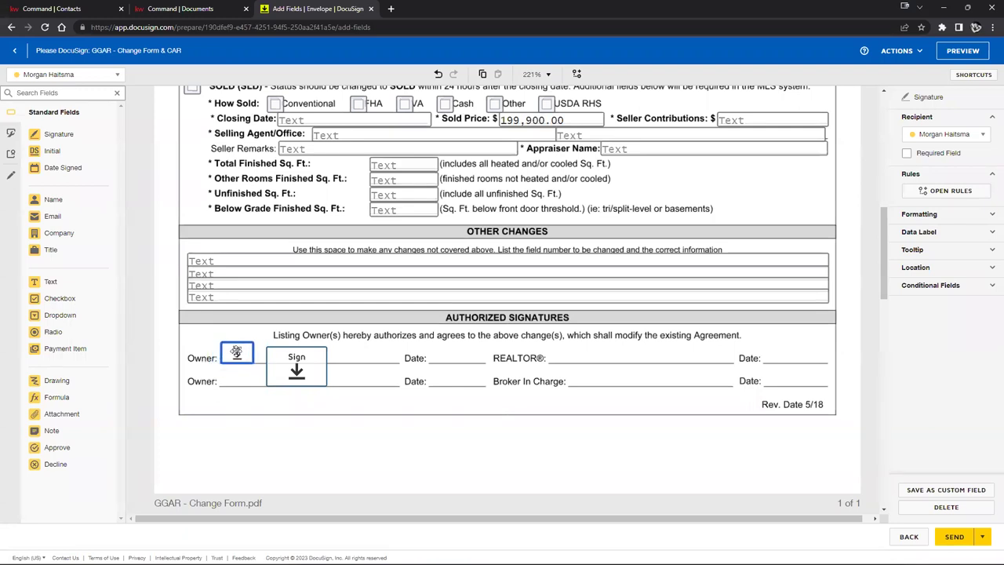
left_click(274, 371)
left_click_drag(315, 351, 239, 370)
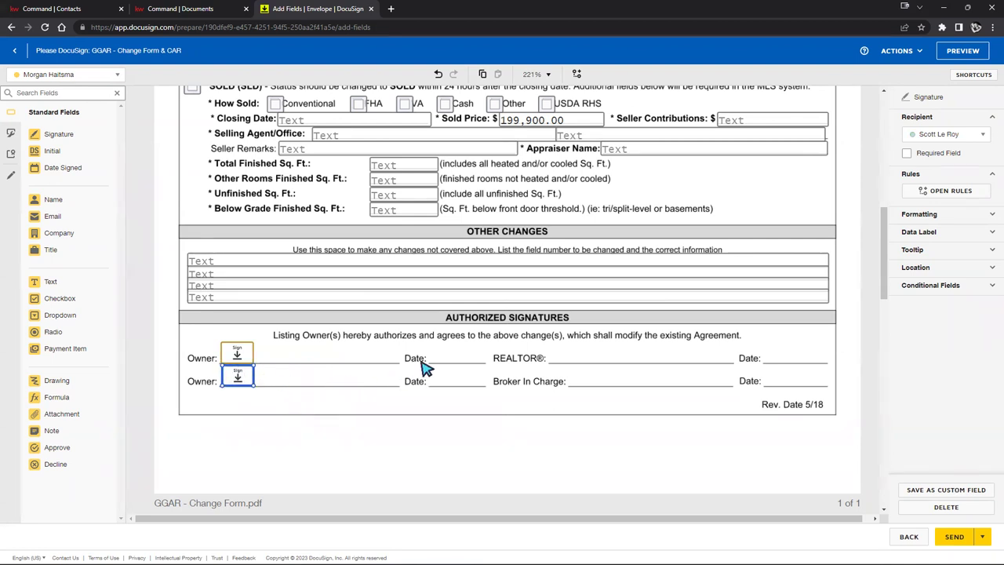
left_click_drag(64, 173, 410, 354)
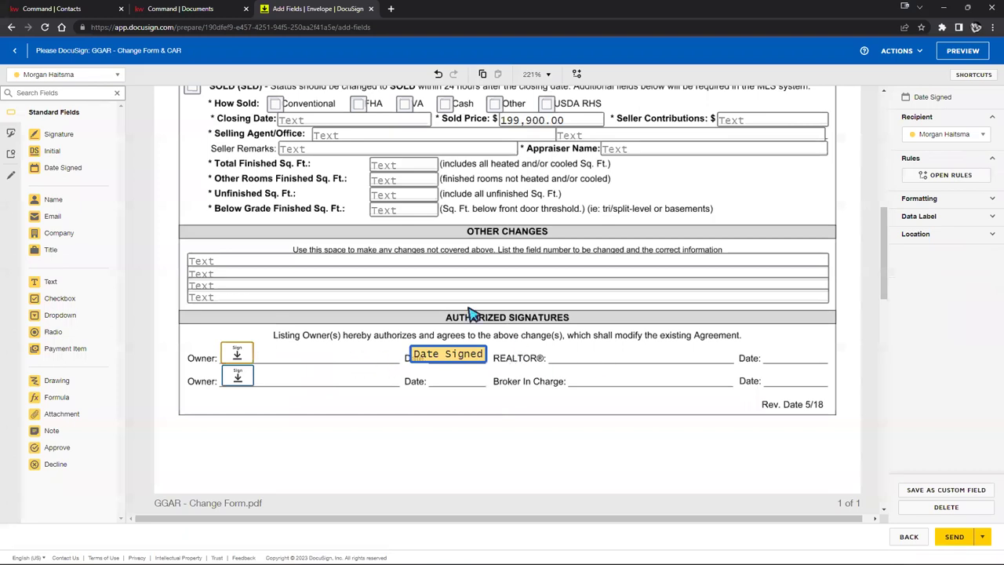
Step: Copy the Date Signed field and paste a copy near the second Owner's date
left_click(992, 199)
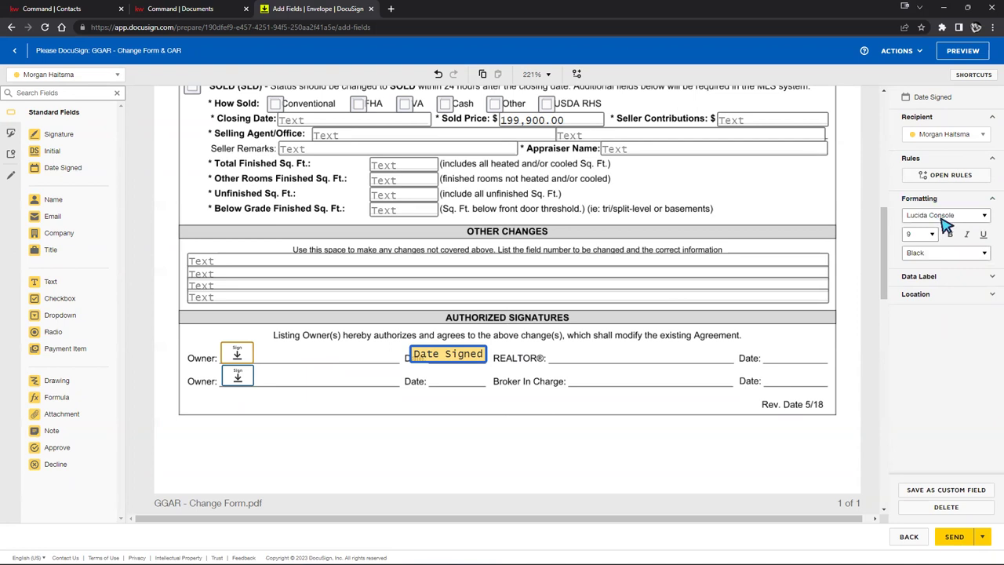
left_click(991, 201)
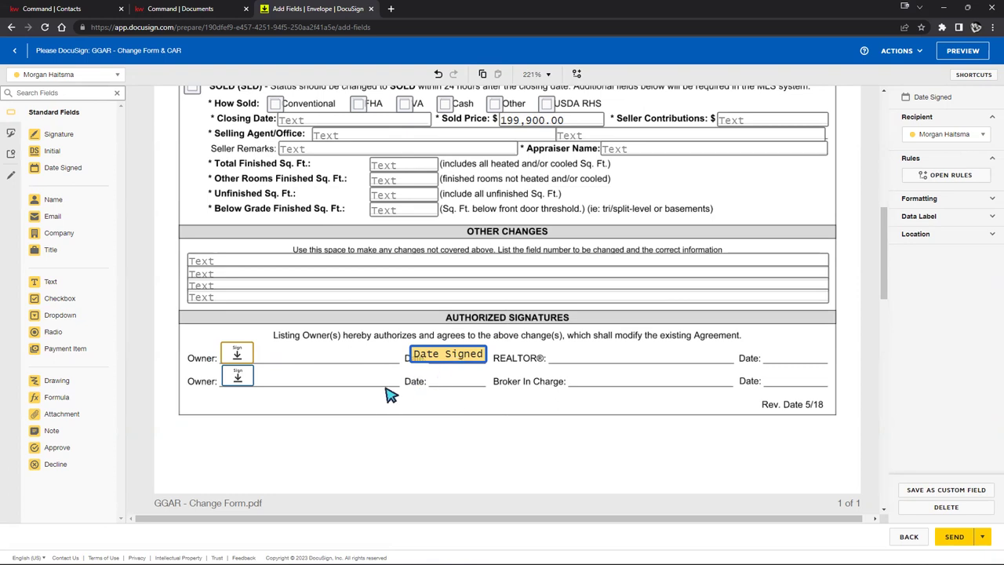
right_click(446, 357)
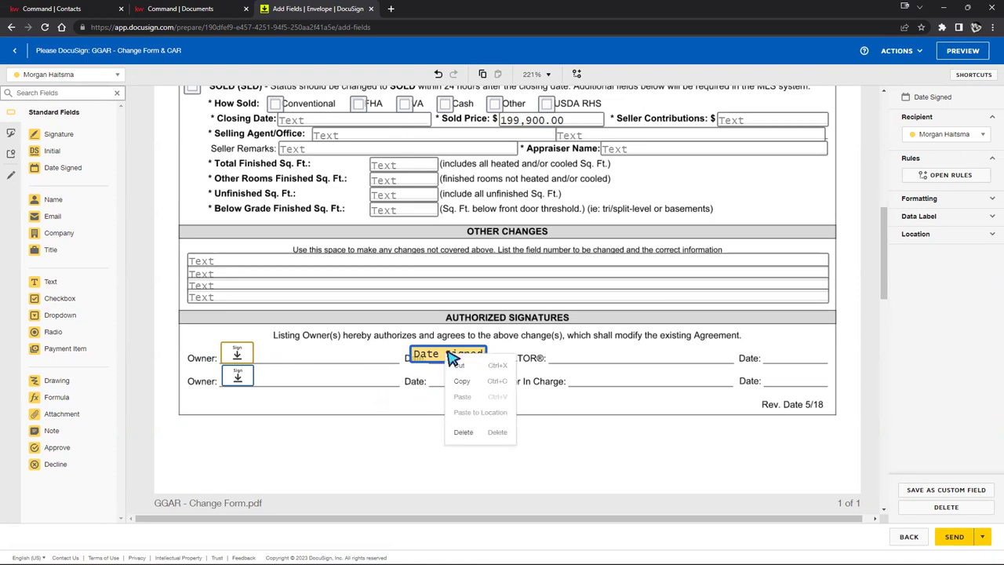
left_click(475, 382)
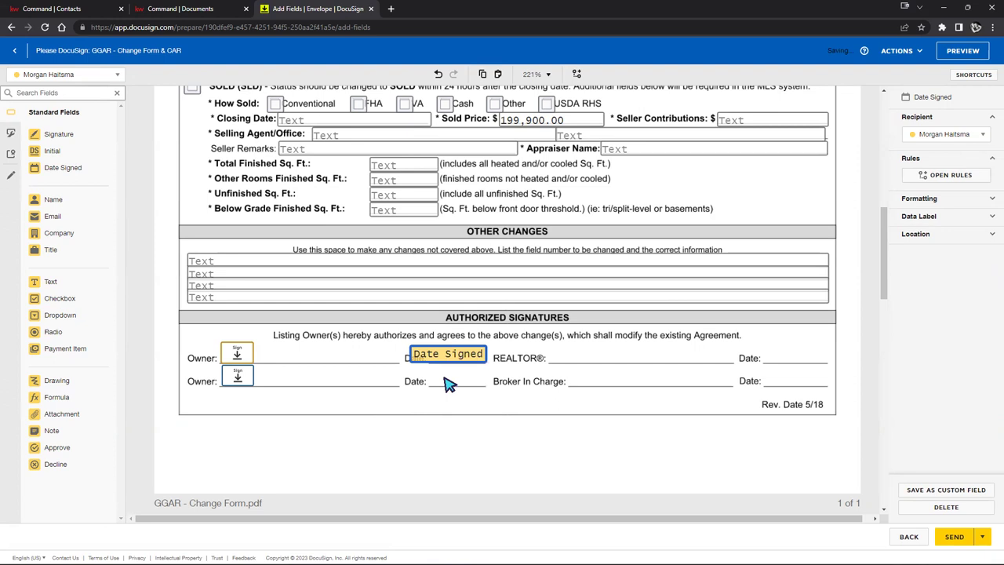
right_click(445, 383)
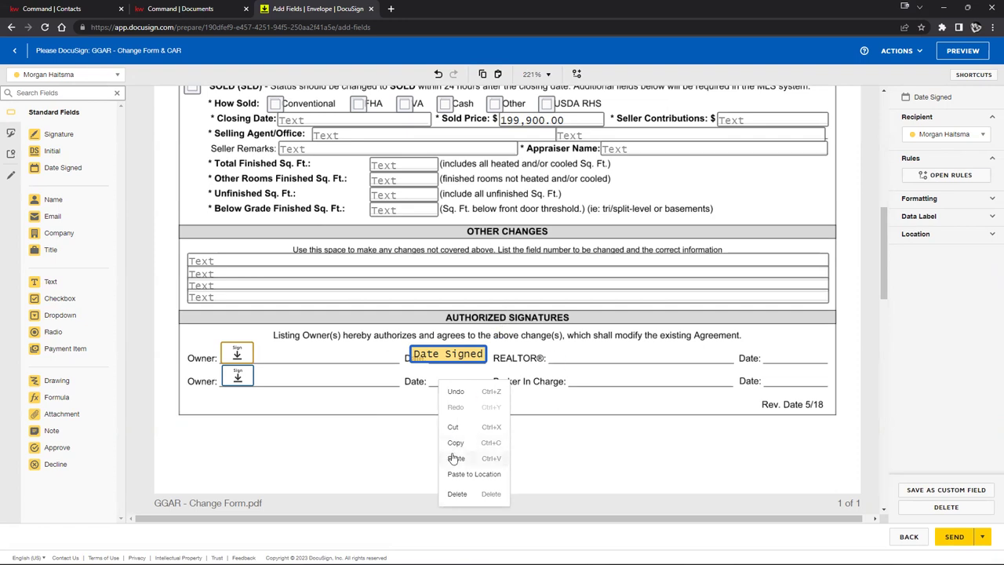
left_click(456, 459)
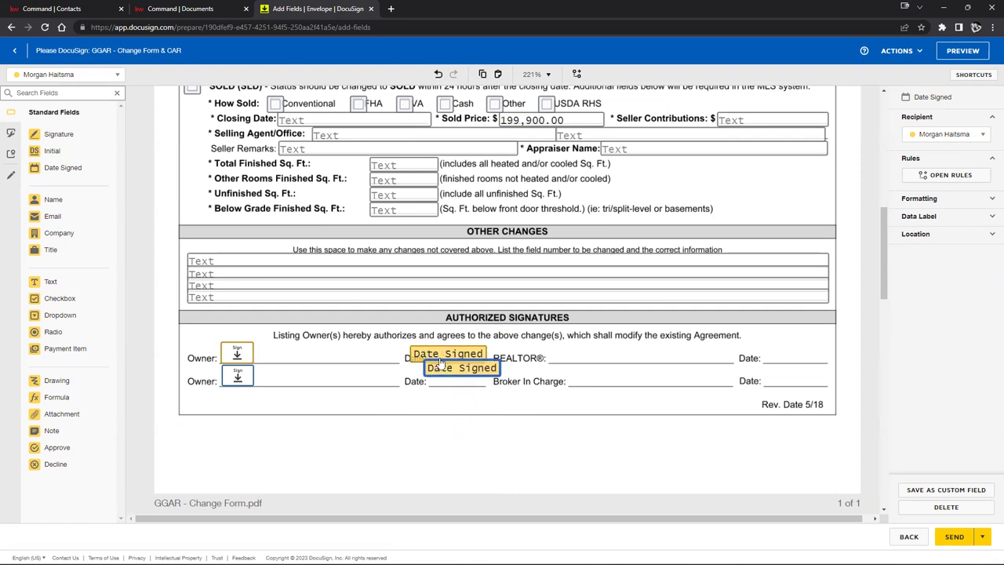
Step: Replace the misplaced copy with a Date Signed field pasted onto the second Owner's Date line
key("Delete")
right_click(456, 381)
left_click(412, 401)
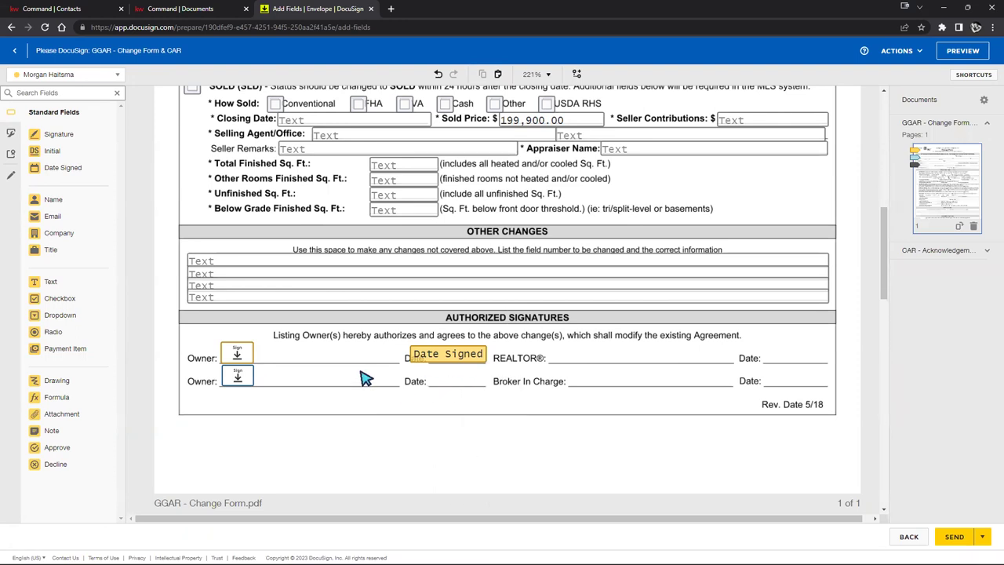
right_click(455, 387)
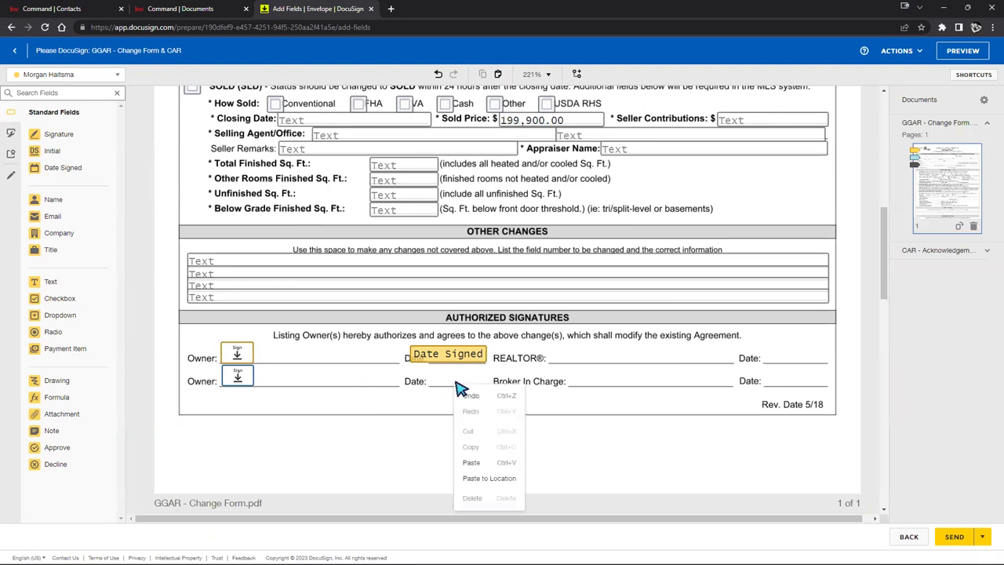
left_click(481, 478)
left_click_drag(485, 396, 445, 380)
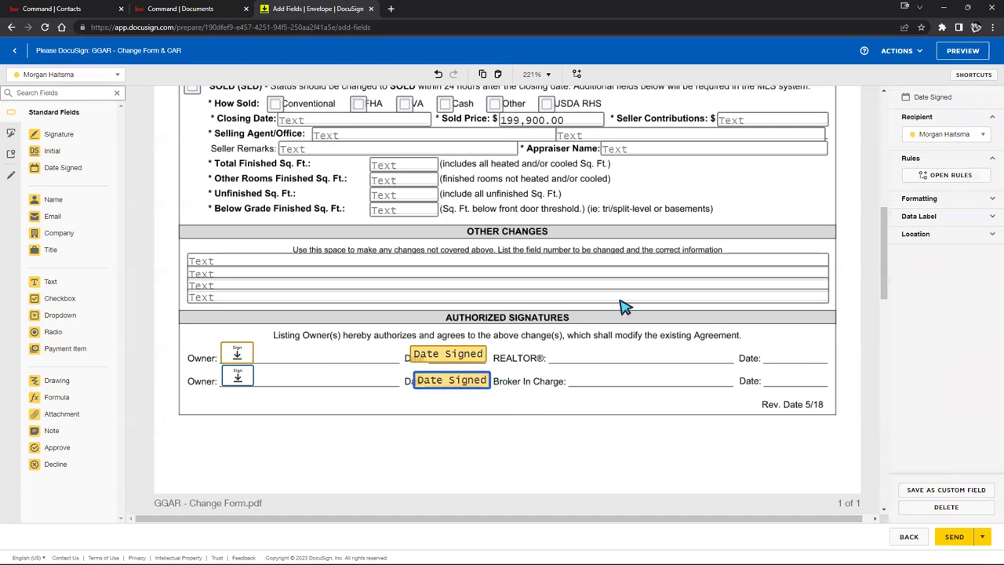
Step: Assign the date field to the second signer, then add a checkbox beside the Total Finished Sq. Ft. row
left_click(950, 135)
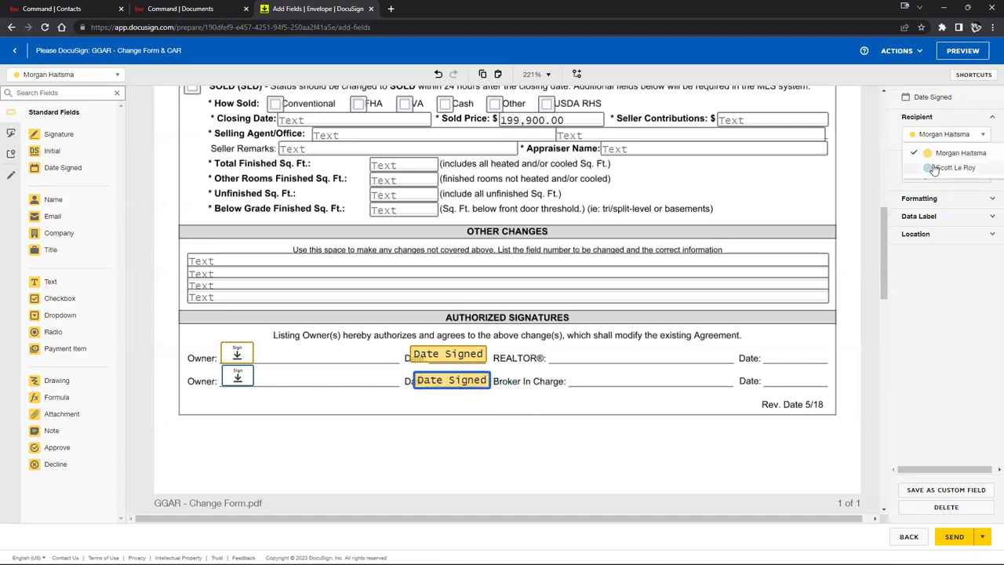
left_click(953, 167)
left_click_drag(460, 372, 456, 379)
left_click(445, 406)
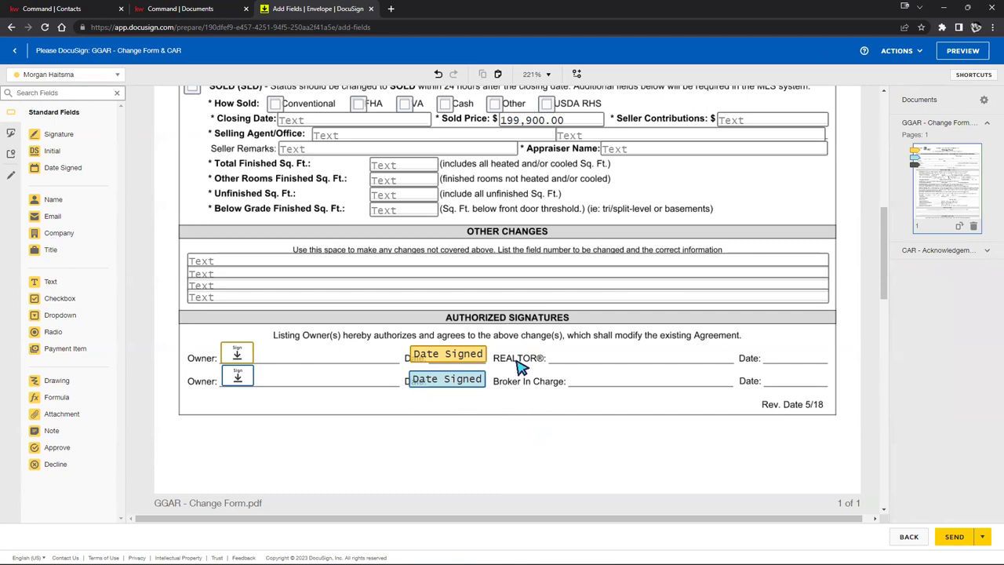
scroll(520, 366, "up", 1)
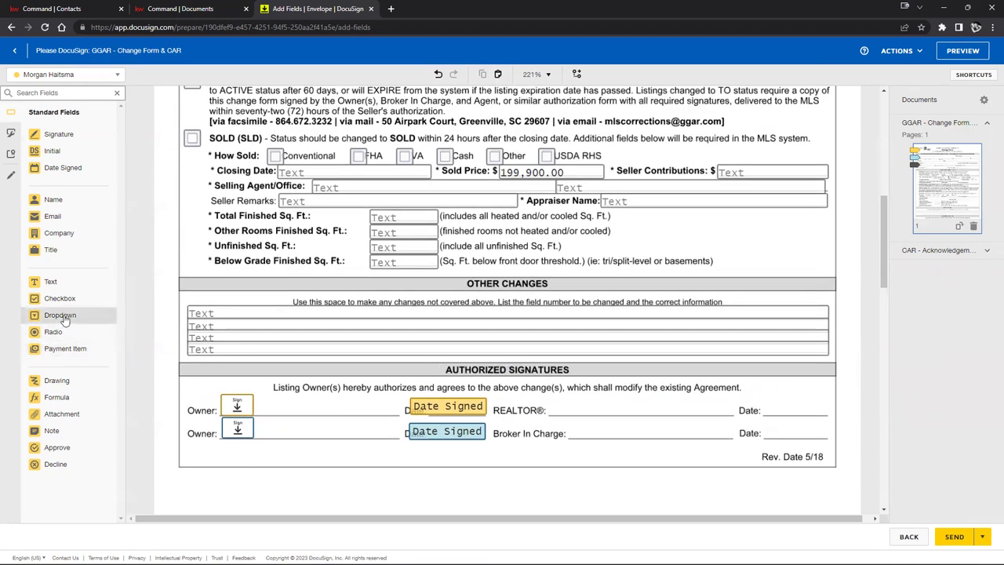
left_click_drag(59, 299, 650, 219)
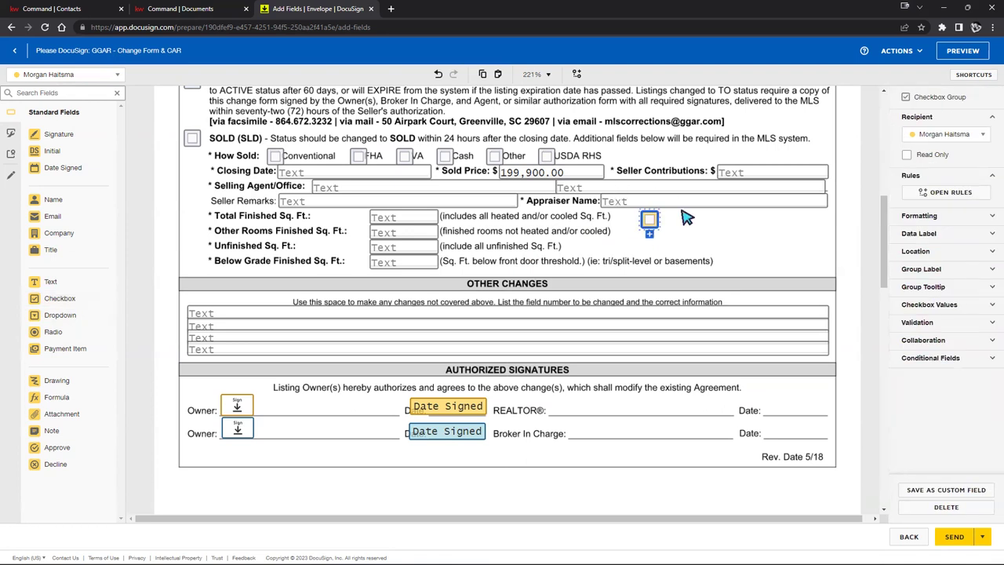
Step: Copy the Total Finished Sq. Ft. checkbox and paste a duplicate beside it
left_click(687, 217)
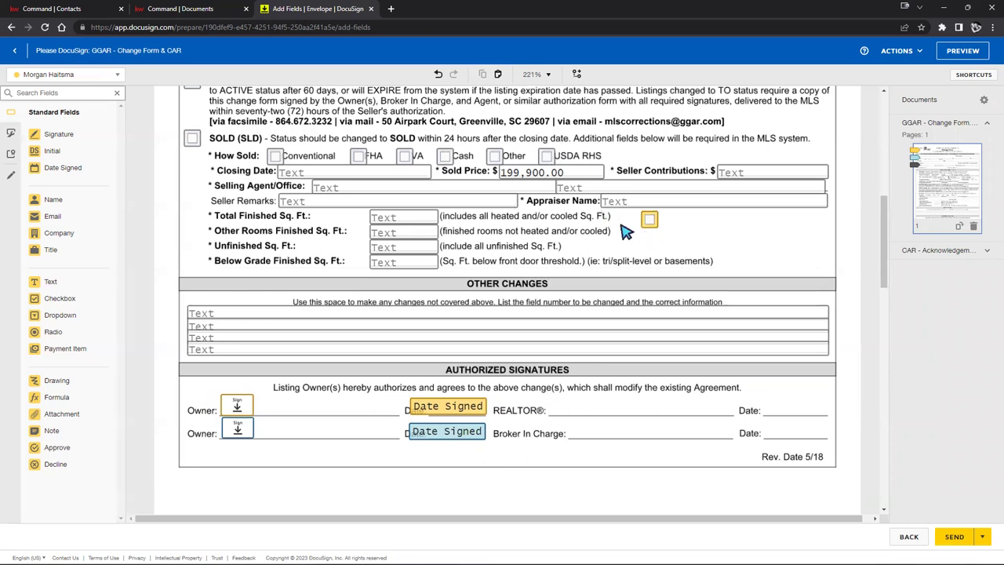
right_click(652, 225)
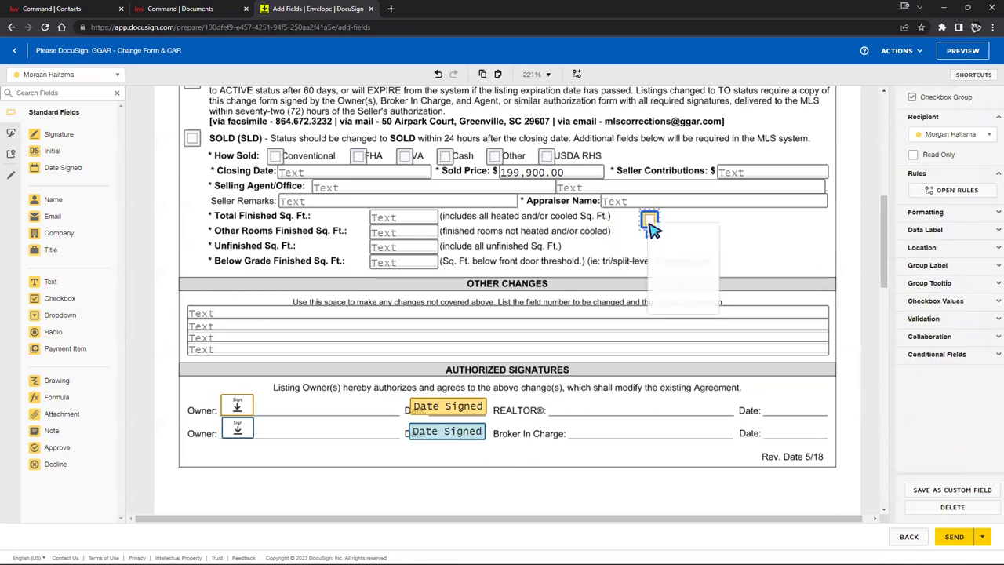
left_click(665, 251)
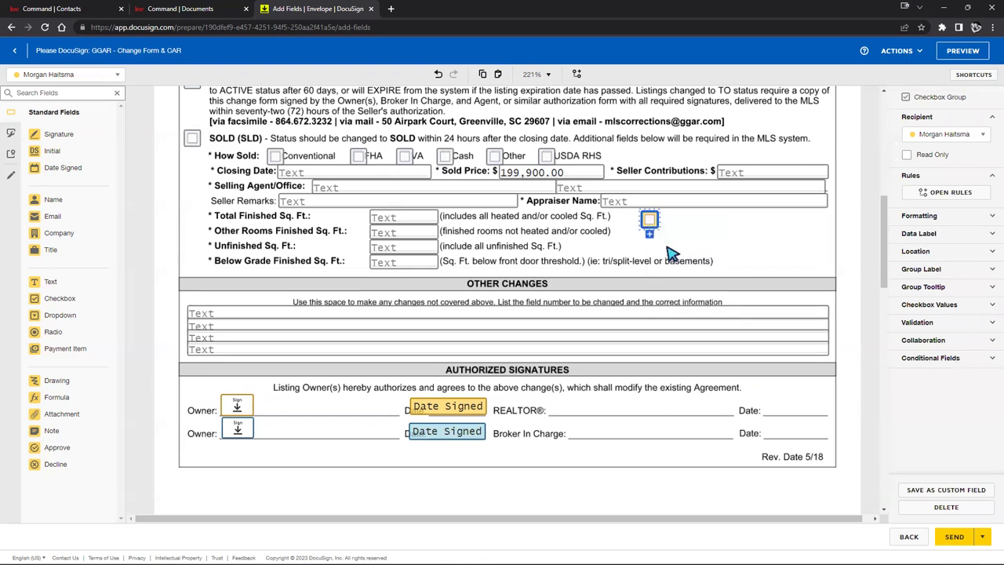
right_click(691, 226)
left_click(720, 319)
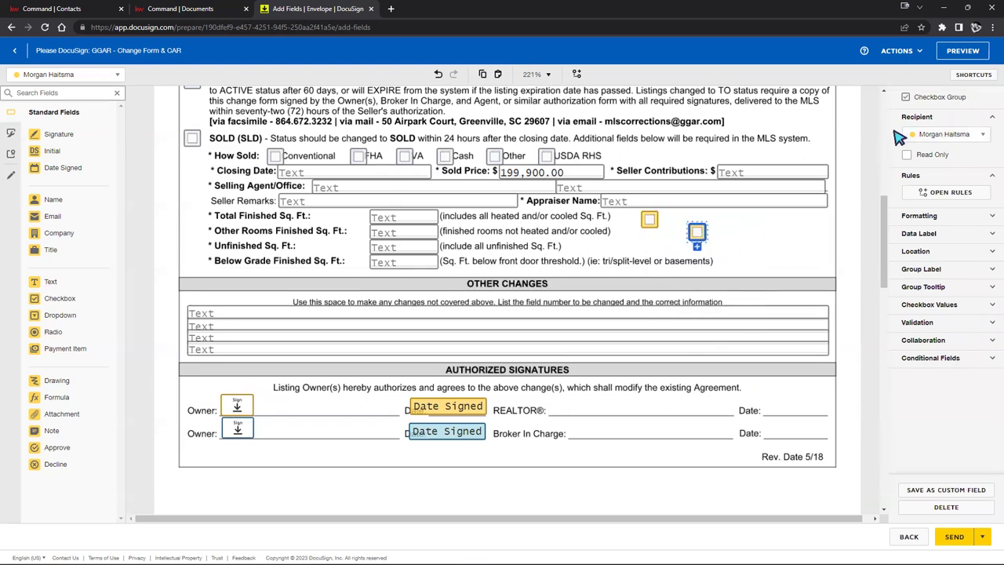
Step: Assign the copied checkbox to the second signer, align it, and add a dropdown field beside them
left_click(922, 135)
left_click(946, 167)
left_click_drag(695, 232, 676, 218)
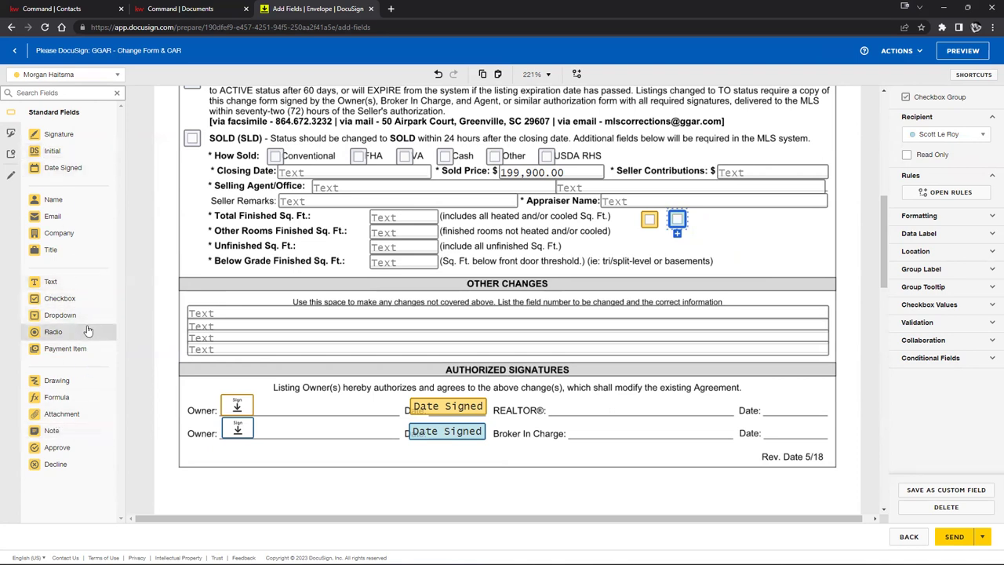
left_click_drag(67, 318, 737, 220)
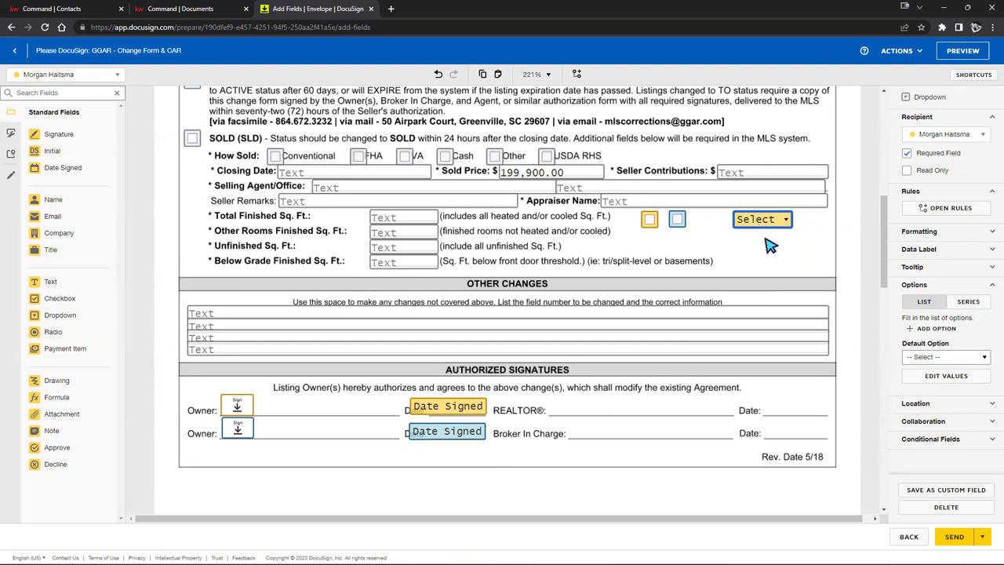
Step: Give the dropdown three options: 1, 2 and 3
left_click(922, 287)
left_click(923, 287)
left_click(955, 363)
left_click(954, 361)
left_click(936, 330)
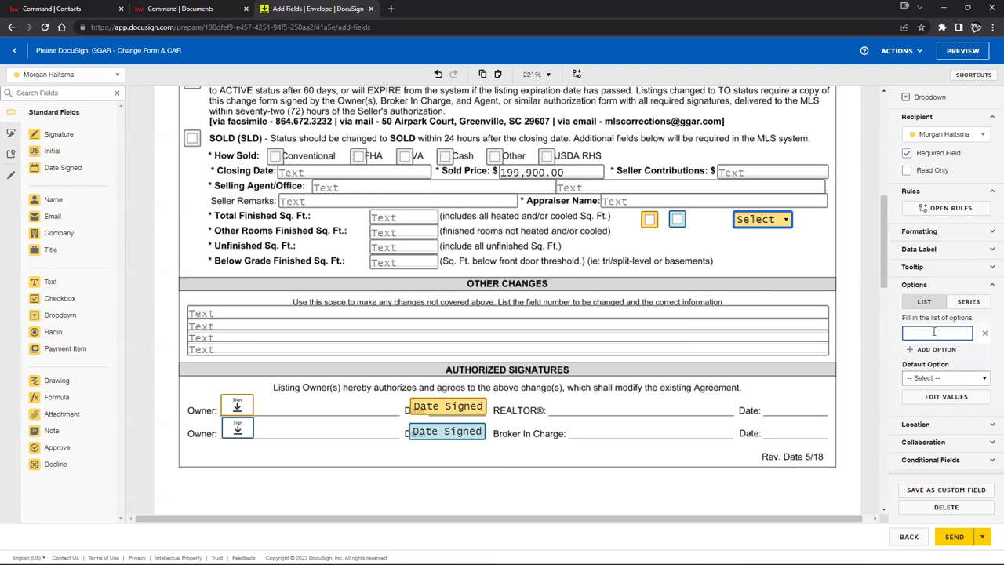
left_click(930, 350)
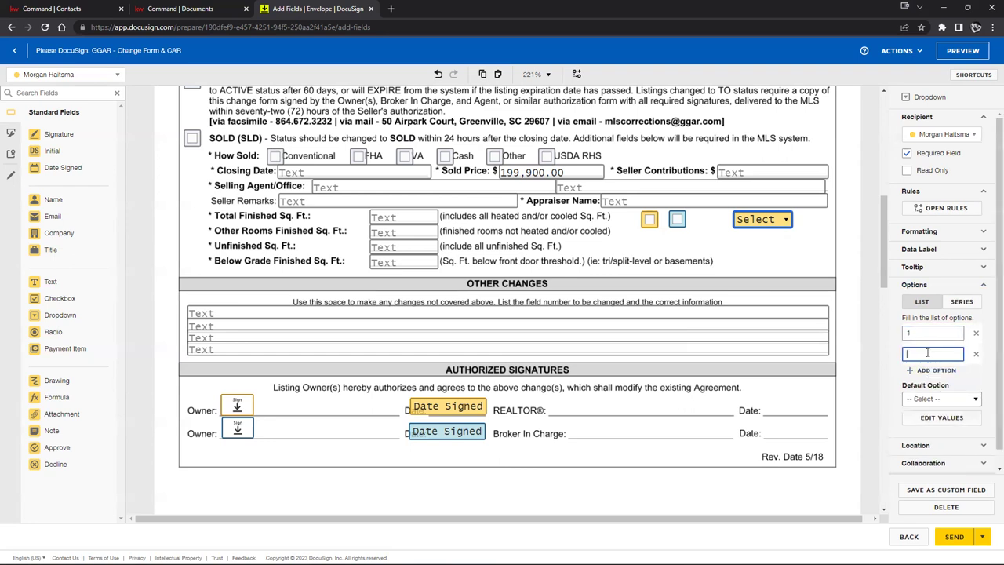
left_click(931, 370)
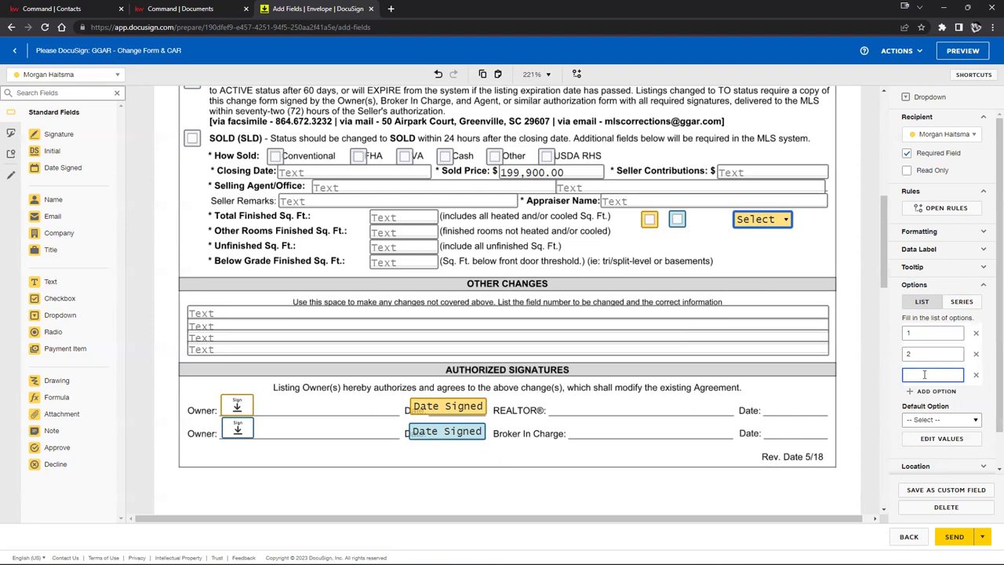
Step: Test the dropdown by picking 1, then reset its default to no choice
left_click(822, 238)
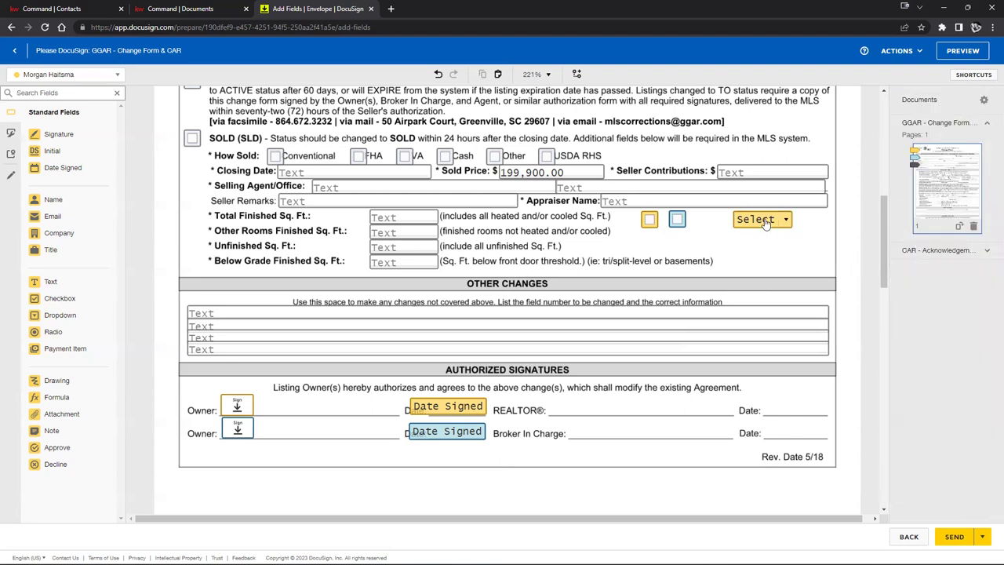
left_click(766, 222)
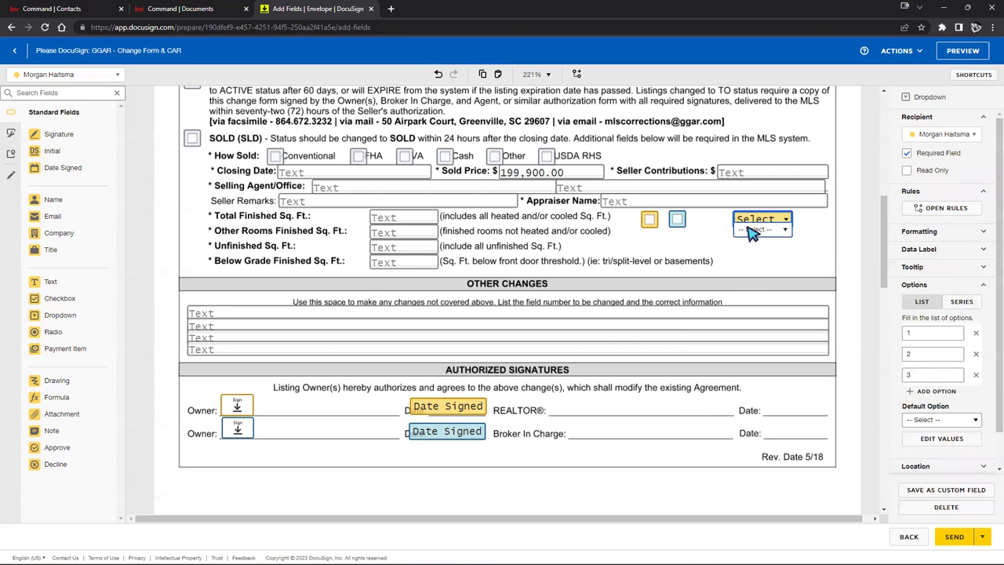
left_click(783, 232)
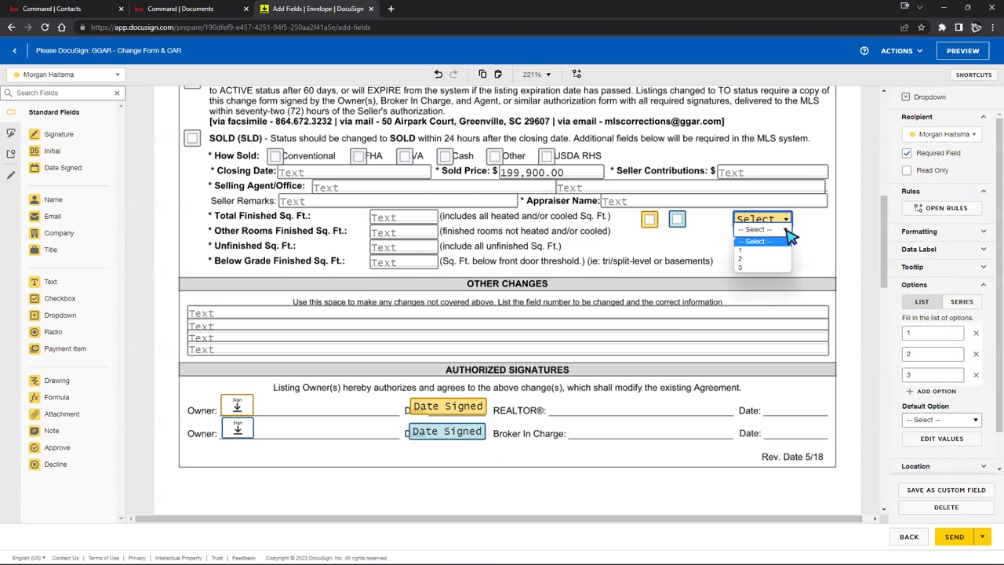
left_click(749, 255)
left_click(776, 234)
left_click(753, 223)
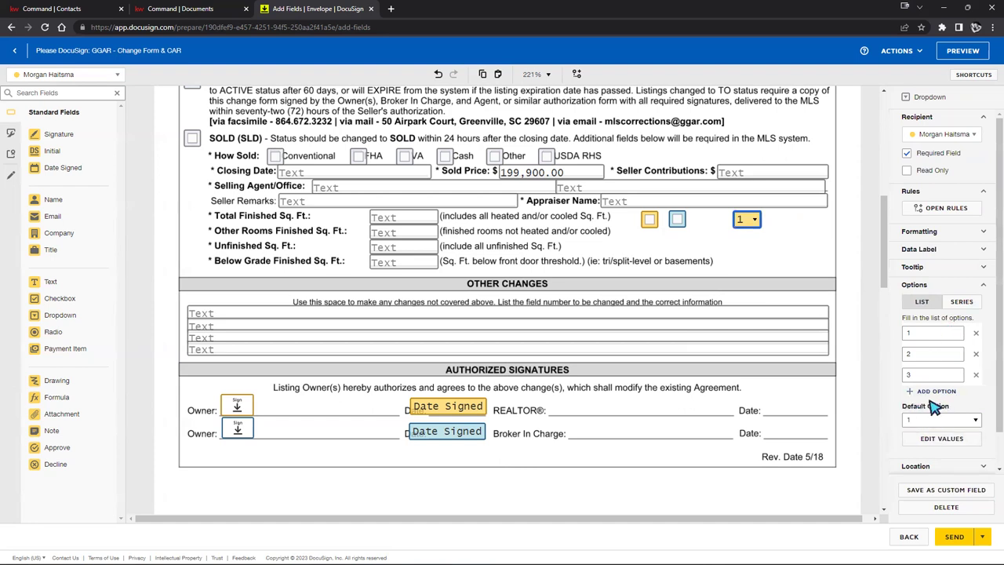
left_click(945, 419)
left_click(935, 430)
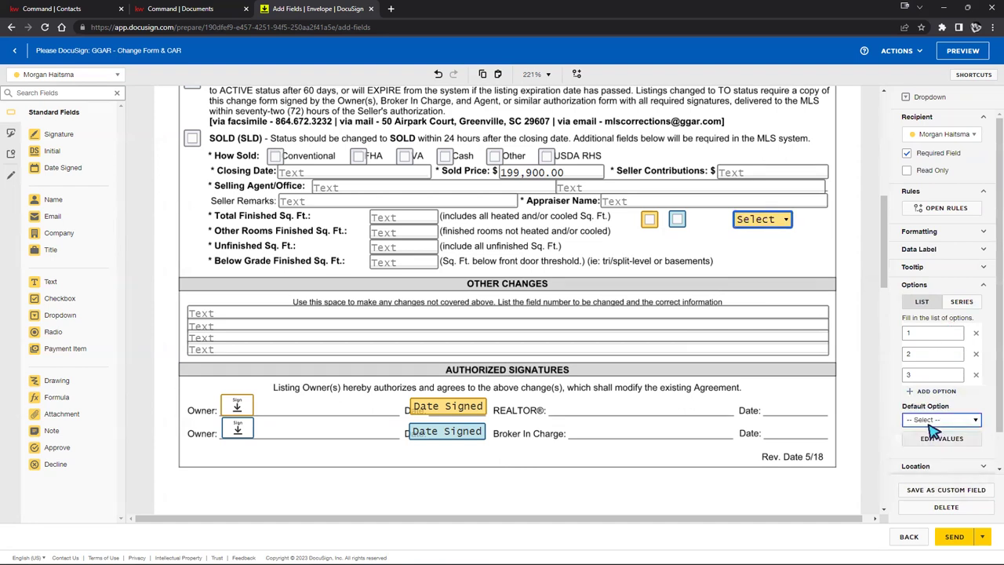
Step: Delete the dropdown field, leaving only the two checkboxes
left_click(767, 255)
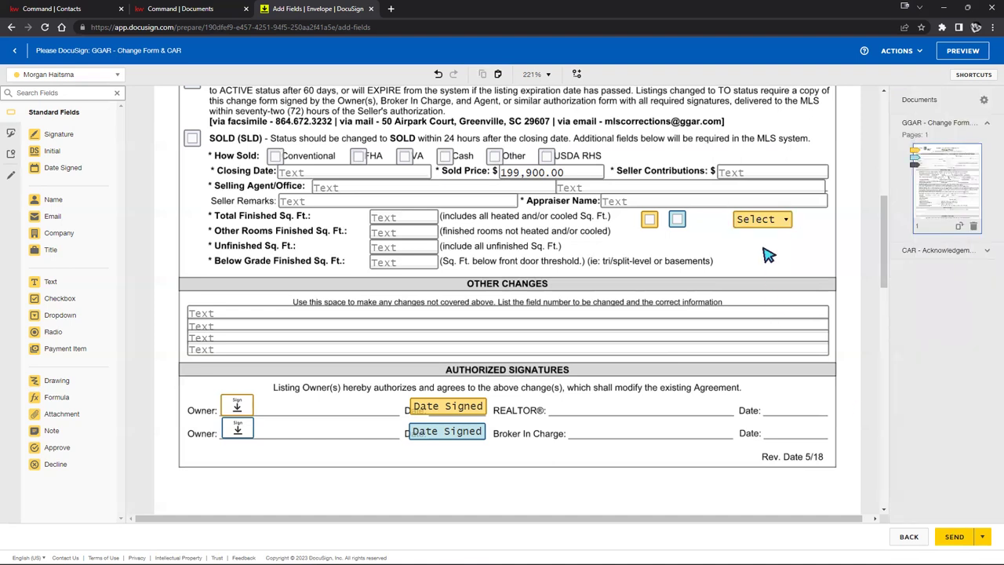
scroll(776, 278, "up", 3)
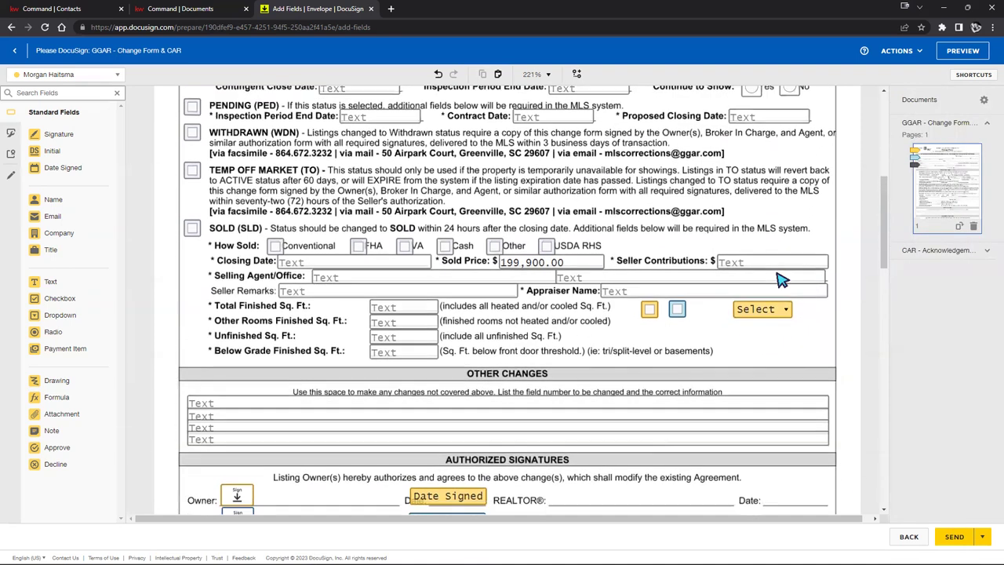
scroll(776, 279, "down", 3)
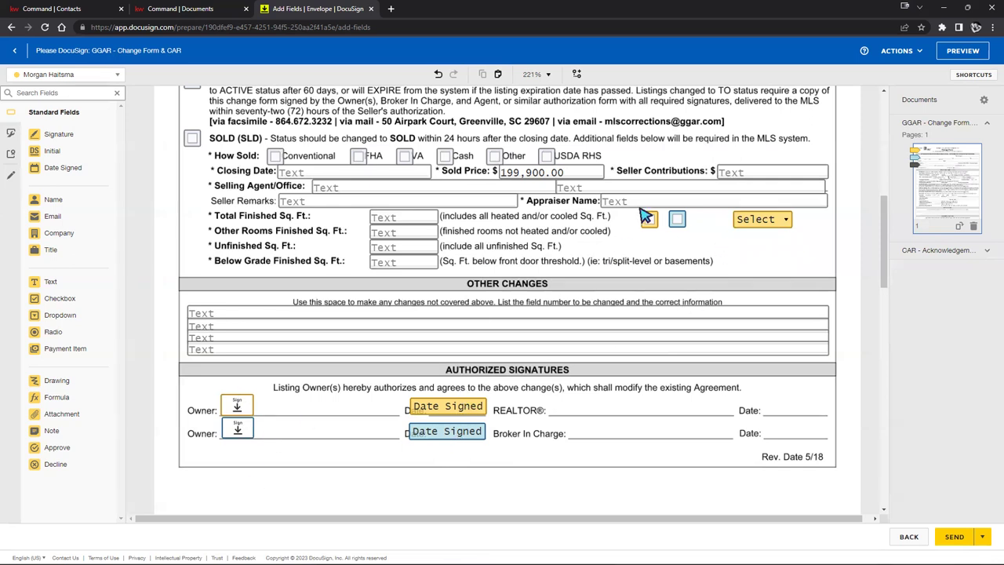
left_click(779, 224)
right_click(783, 229)
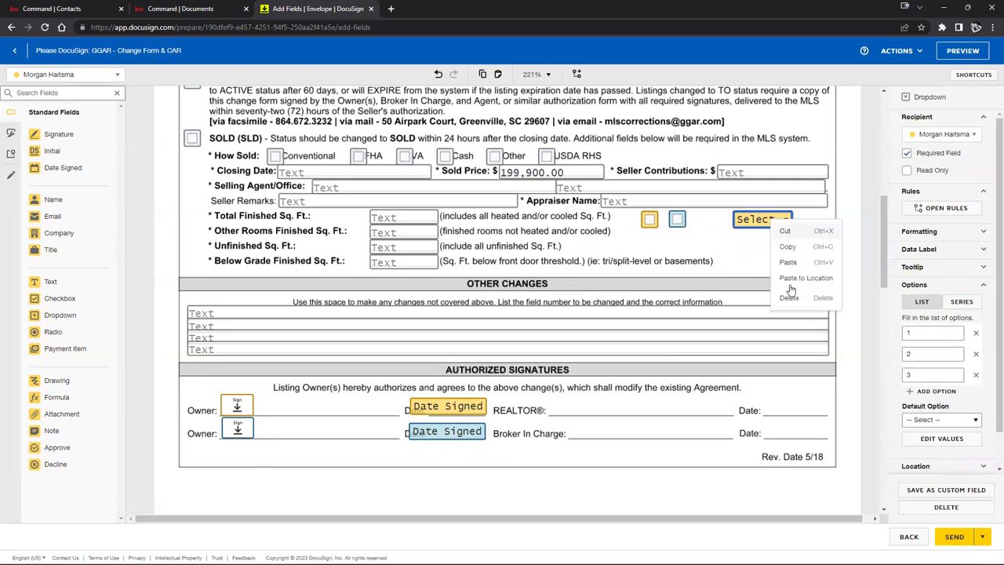
left_click(790, 296)
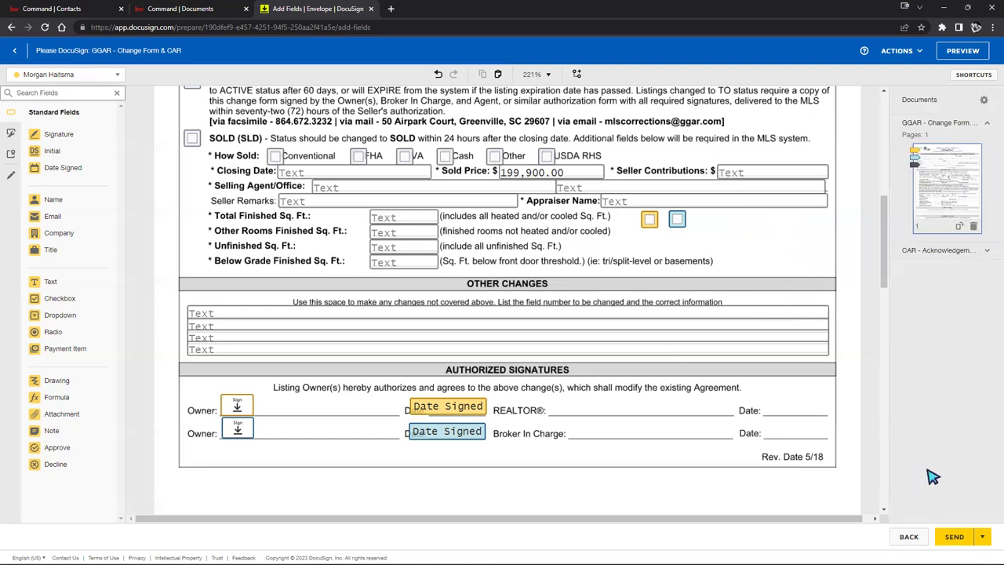
Step: Preview the envelope as the first signer
scroll(822, 358, "up", 4)
scroll(822, 358, "down", 1)
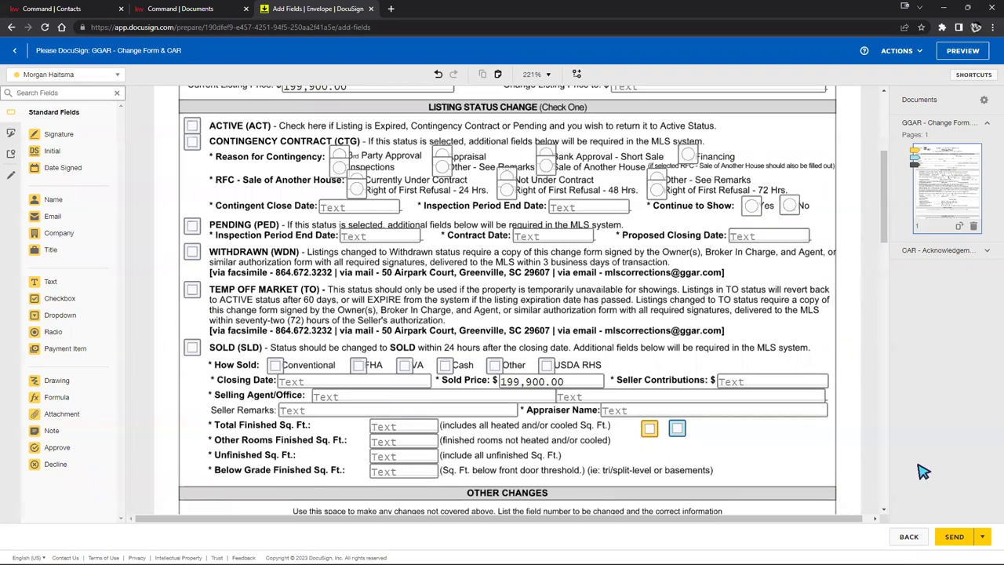
left_click(973, 51)
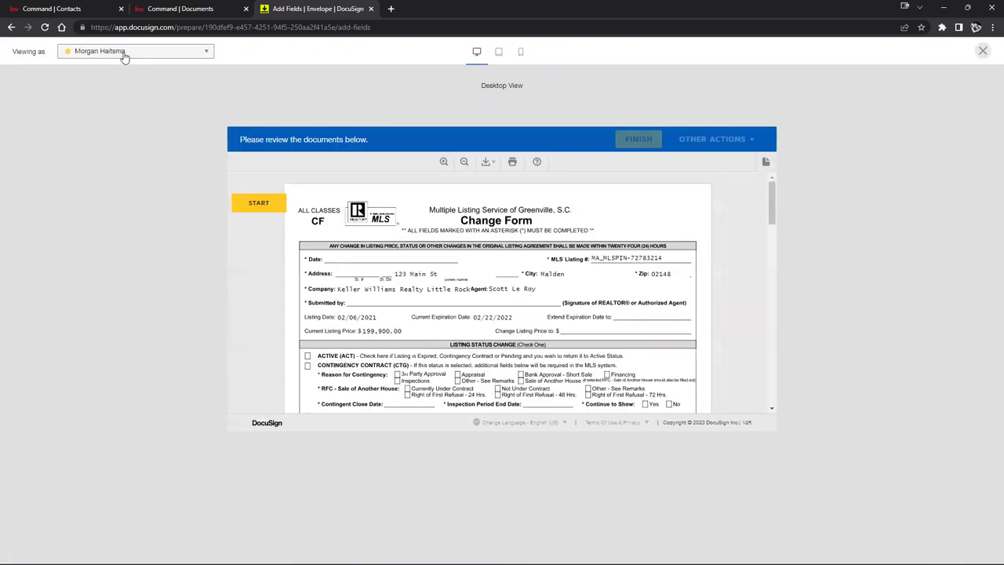
left_click(124, 53)
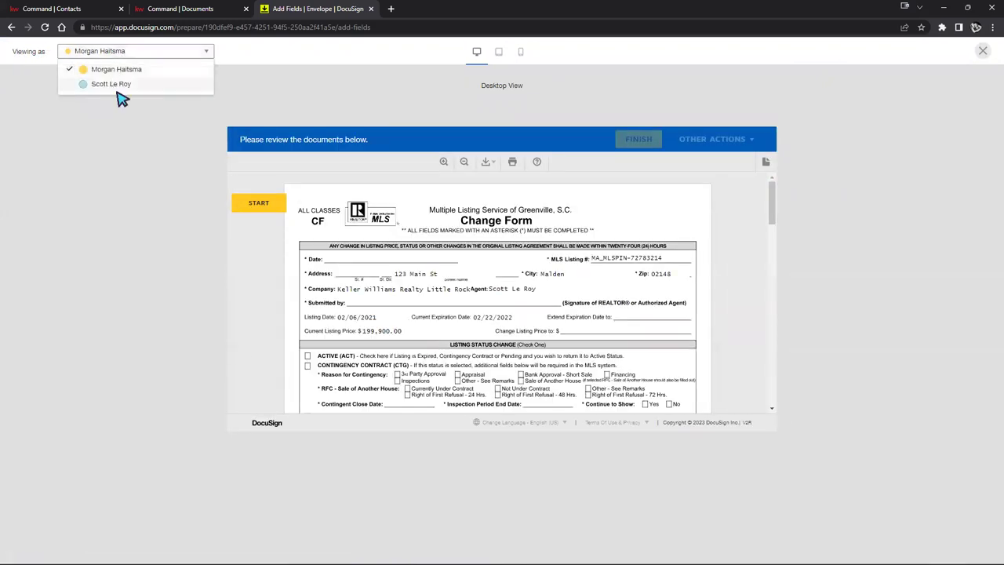
left_click(133, 166)
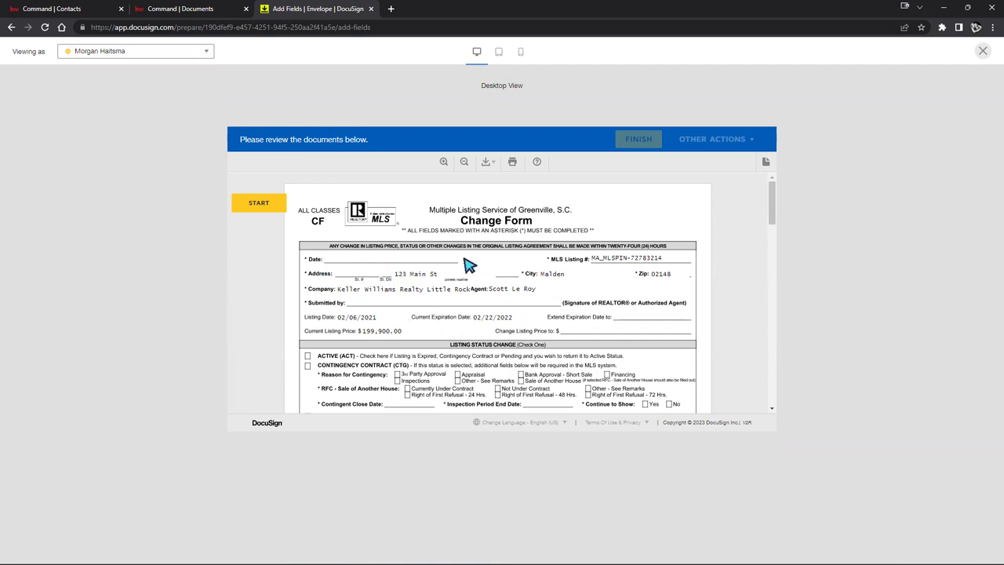
Step: Start the preview signing and sign the buyer signature field
scroll(463, 278, "down", 3)
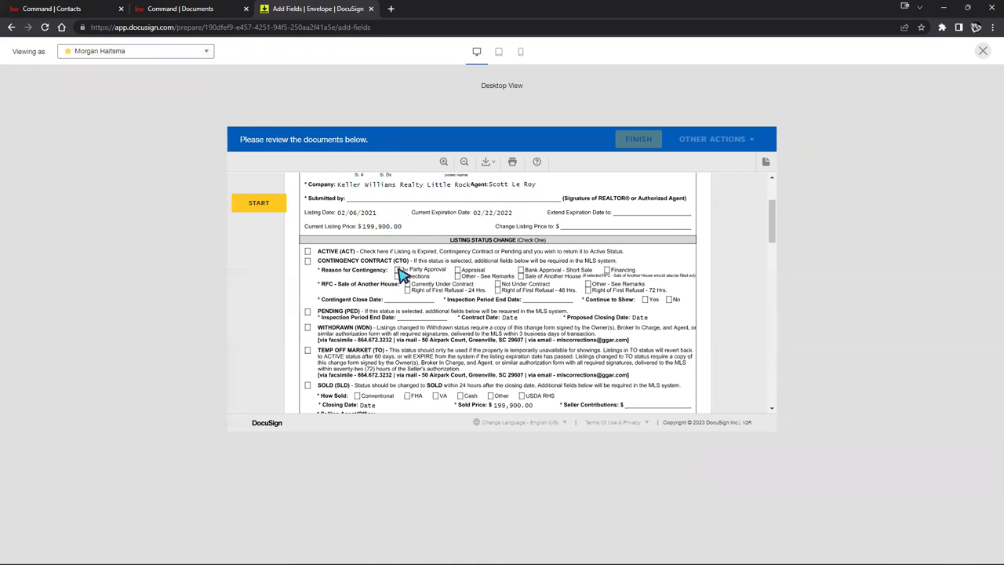
scroll(439, 290, "down", 15)
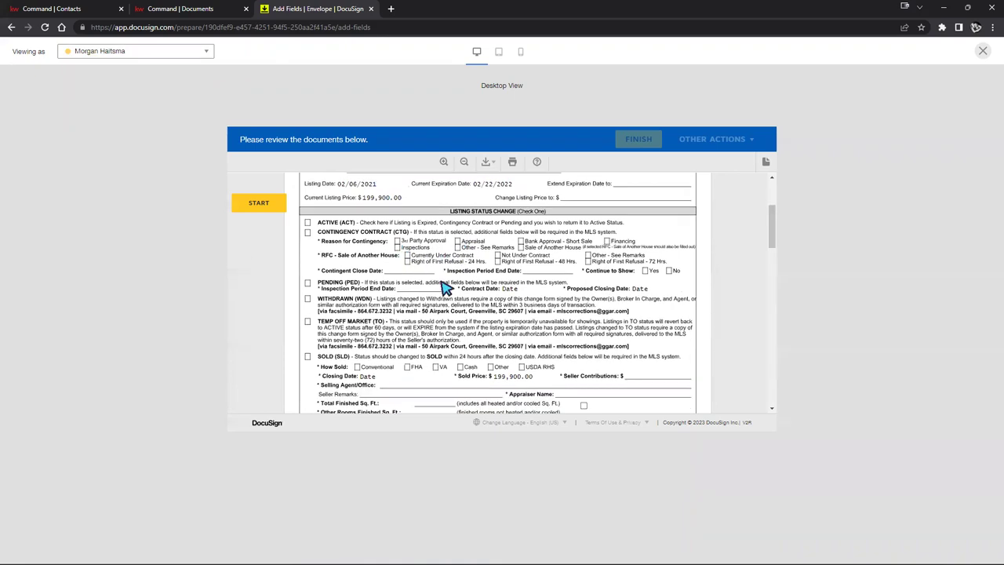
left_click(258, 204)
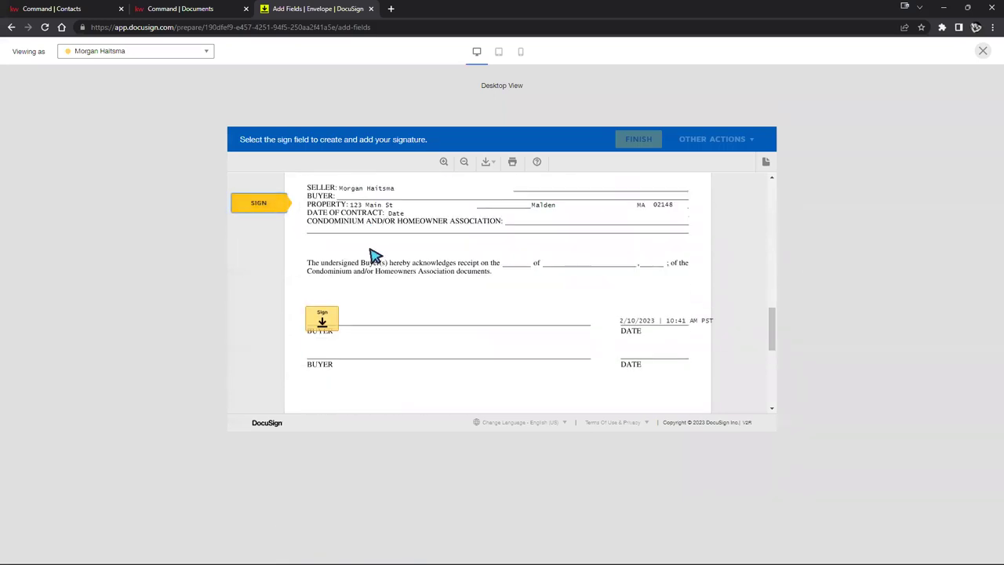
left_click(323, 295)
scroll(433, 300, "up", 10)
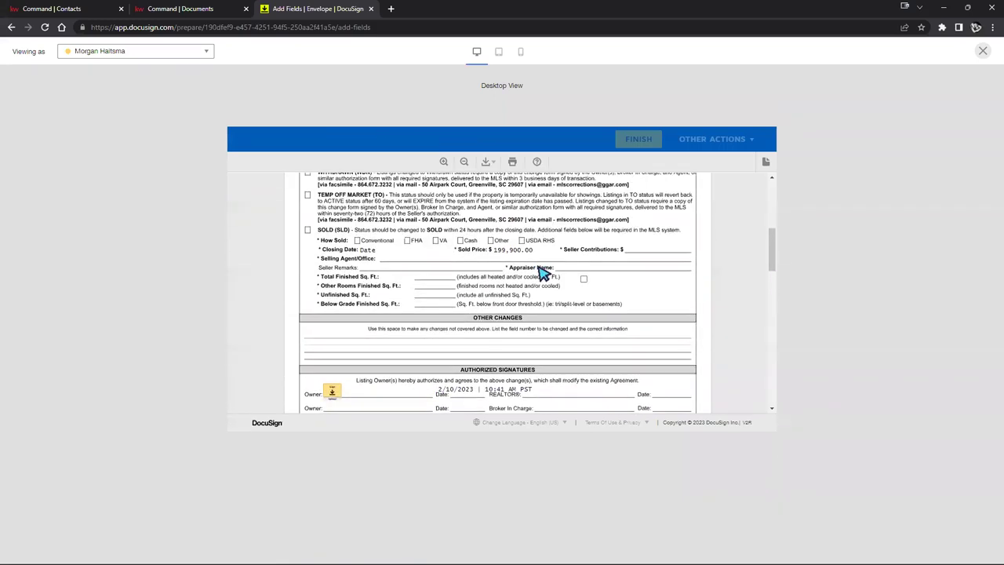
scroll(543, 270, "up", 8)
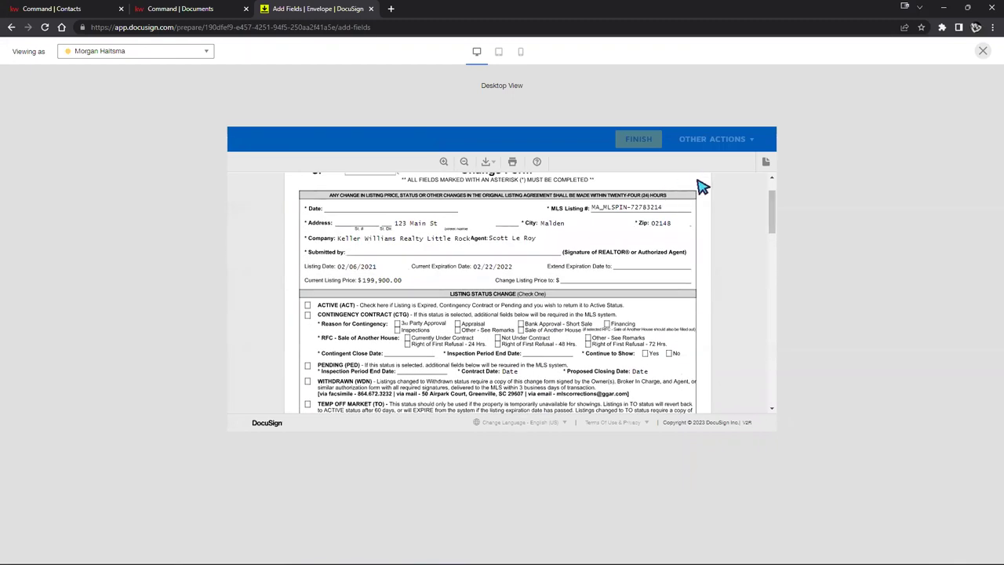
scroll(700, 240, "up", 1)
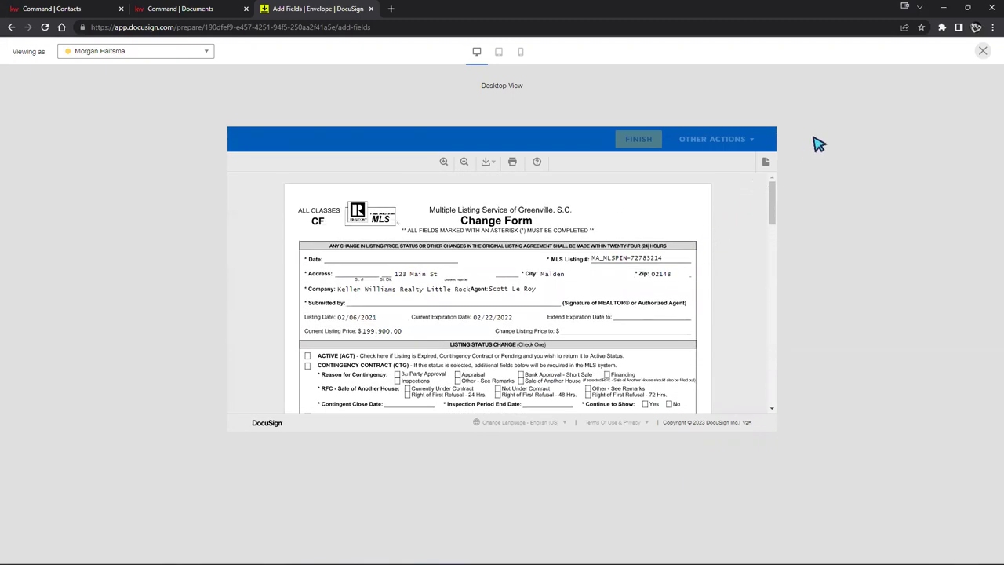
Step: View the form in tablet and mobile layouts, then close the preview
left_click(498, 52)
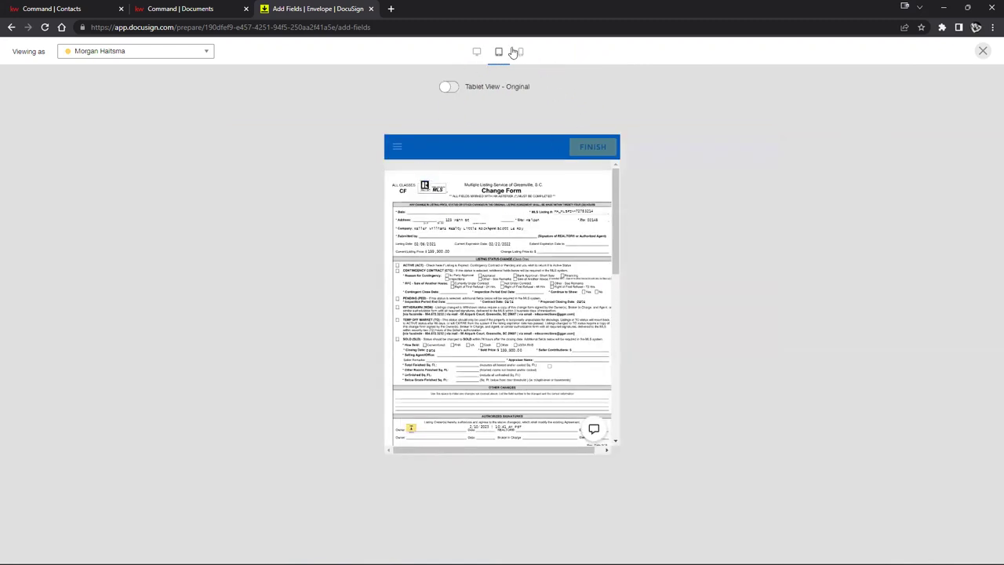
left_click(517, 52)
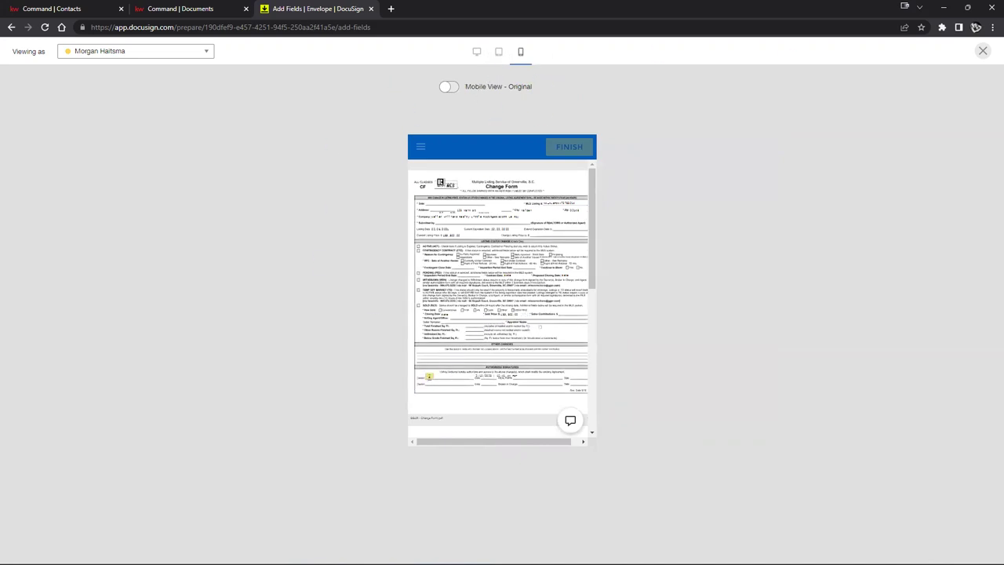
left_click(983, 51)
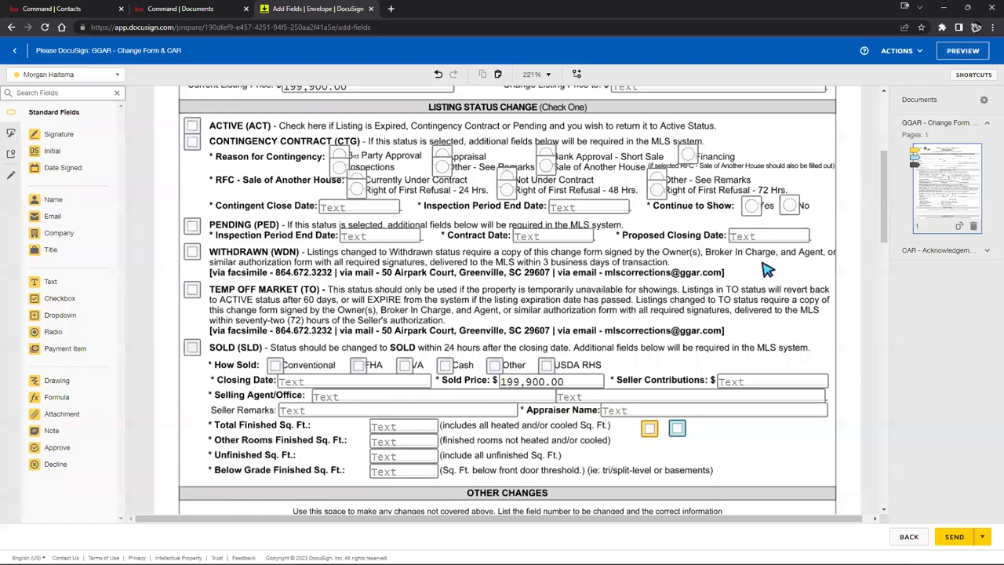
Step: Use Actions > Save and Close to keep the envelope as a draft
scroll(584, 163, "down", 4)
scroll(587, 173, "up", 4)
scroll(601, 170, "down", 3)
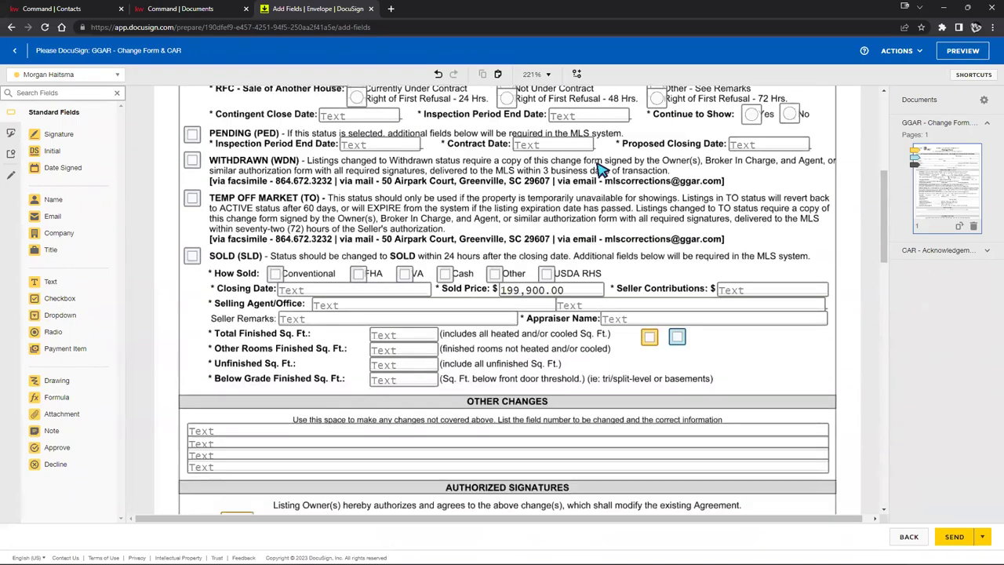
left_click(898, 50)
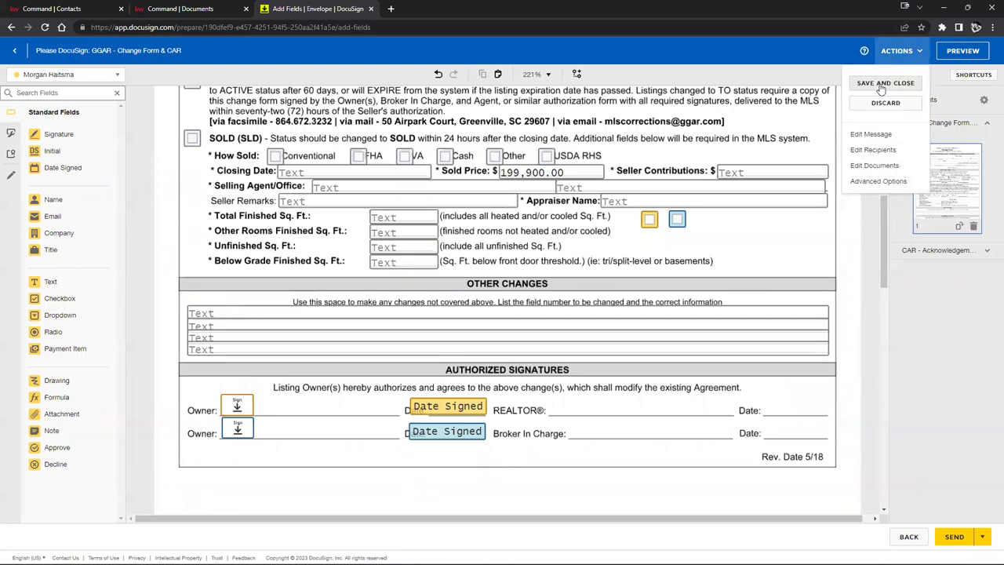
left_click(882, 86)
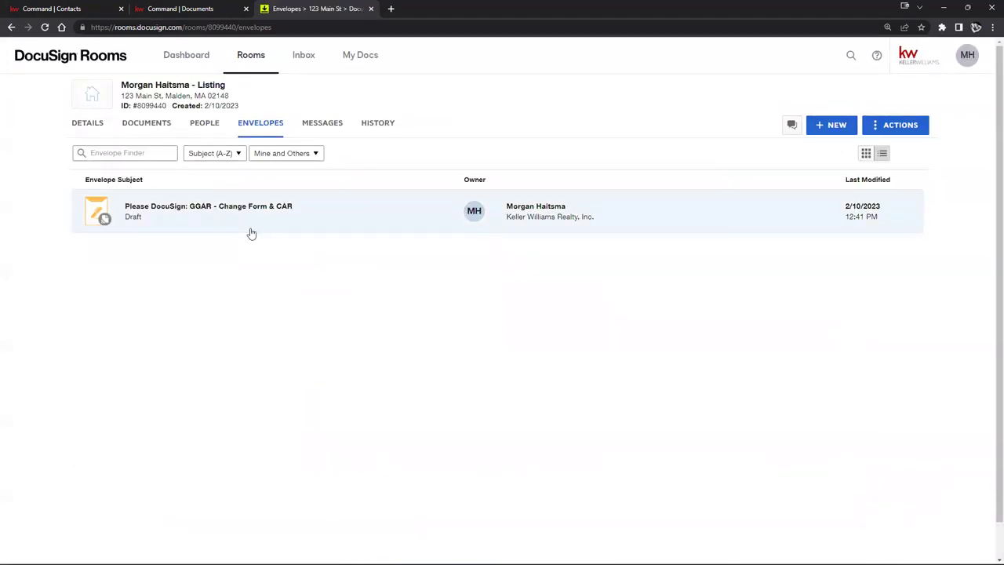
Step: Check the room's Documents tab, then switch to the KW Command listing documents
left_click(143, 130)
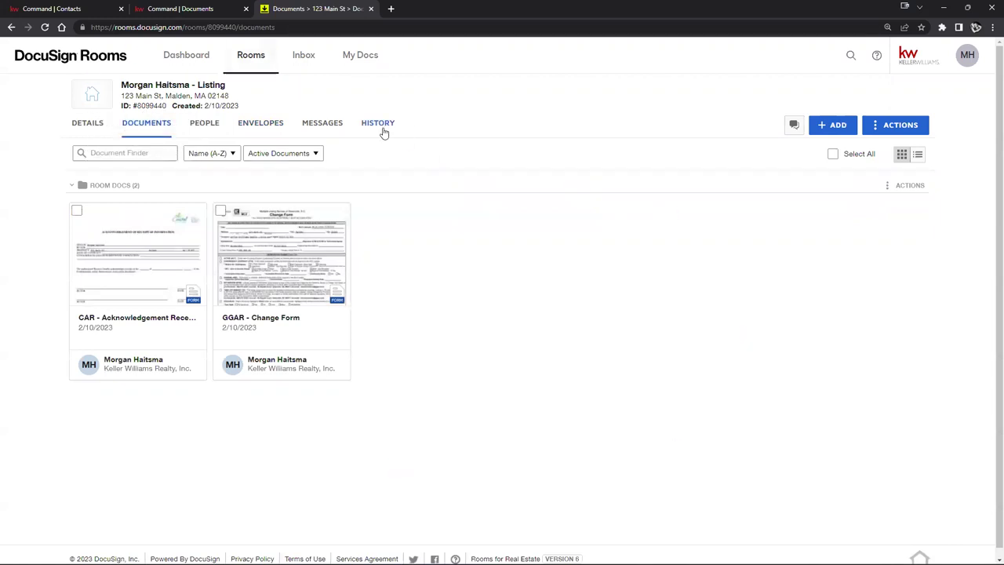
left_click(177, 8)
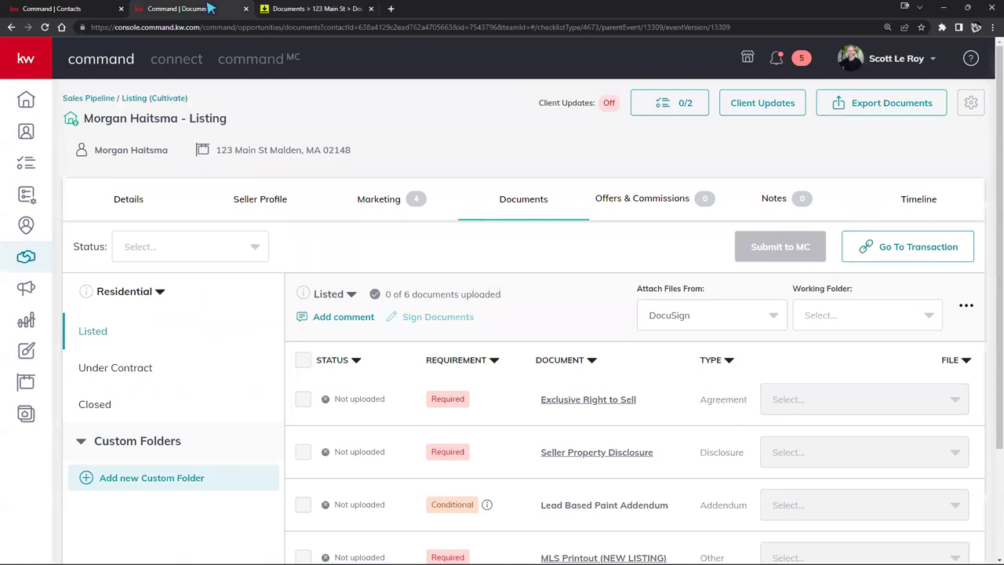
Step: Return to the DocuSign Rooms tab showing the CAR Acknowledgement and GGAR Change Form
left_click(271, 11)
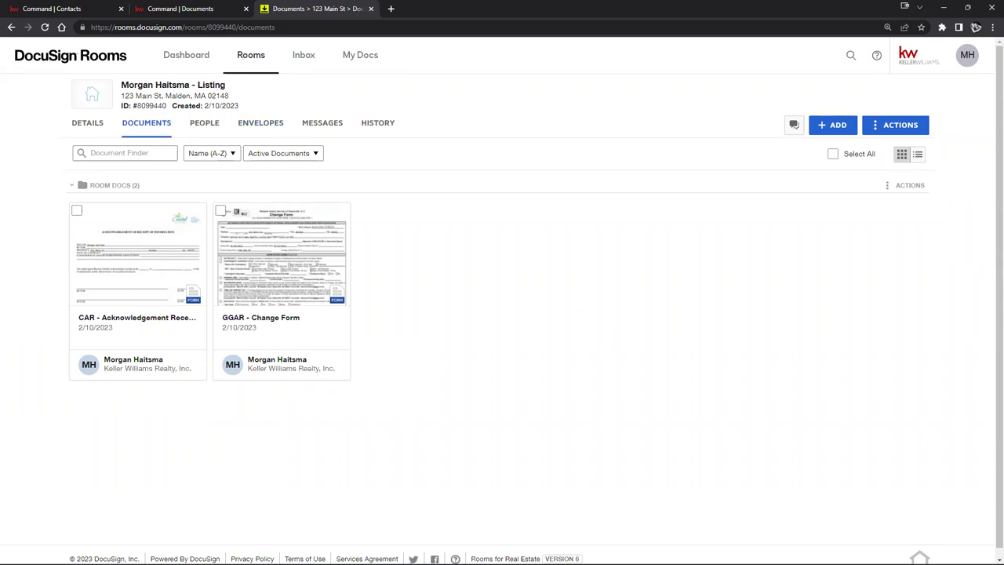
Step: Open the draft 'Please DocuSign: GGAR - Change Form & CAR' from the room's Envelopes tab
left_click(261, 126)
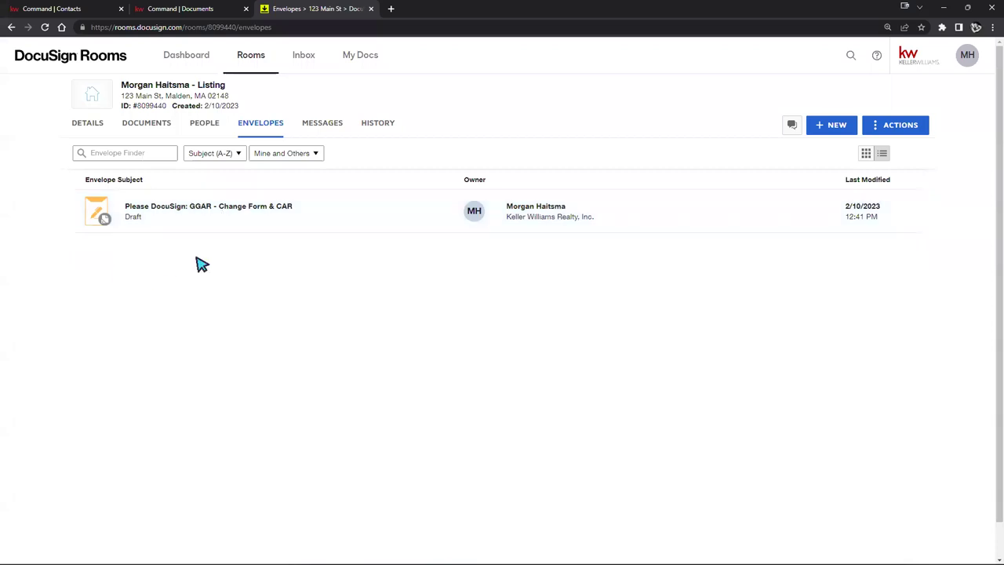
left_click(216, 222)
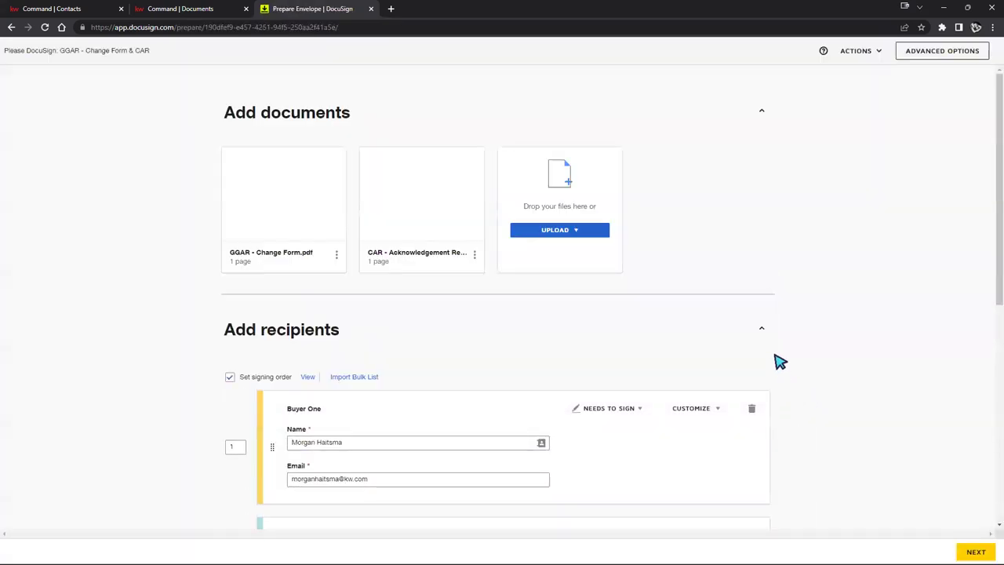
Step: Fix a character in Buyer One's e-mail domain and proceed to Add Fields
scroll(570, 308, "down", 2)
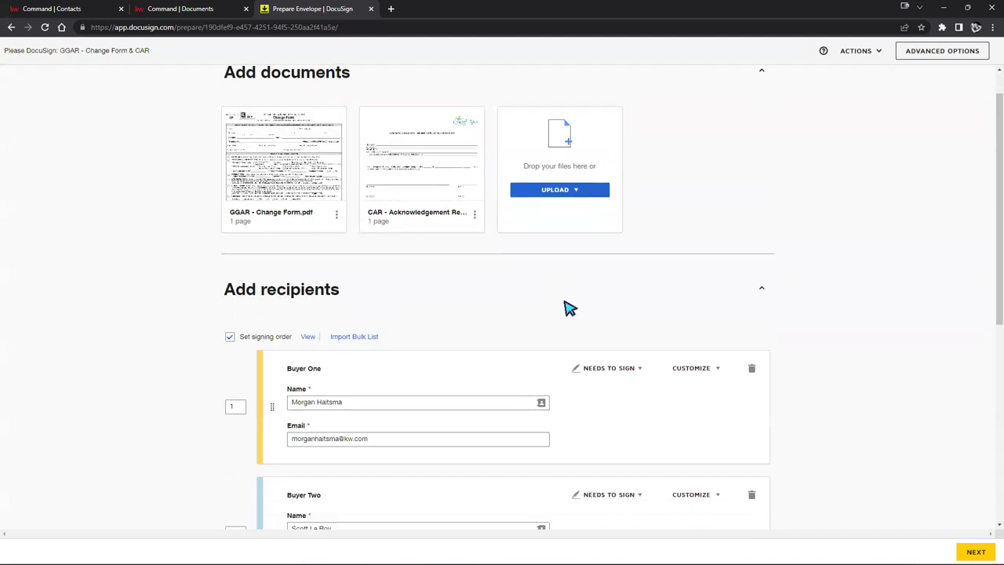
left_click(337, 373)
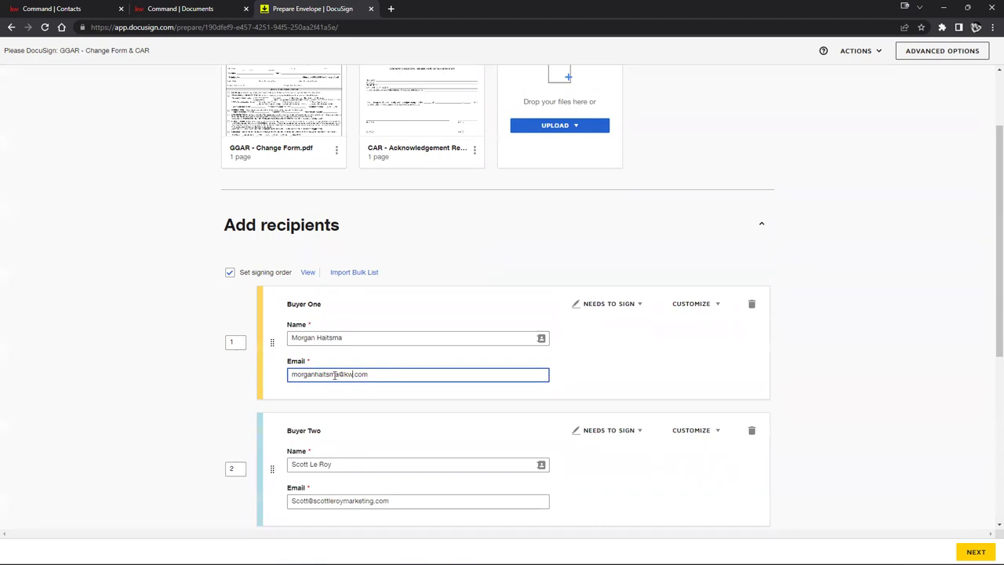
key("BackSpace")
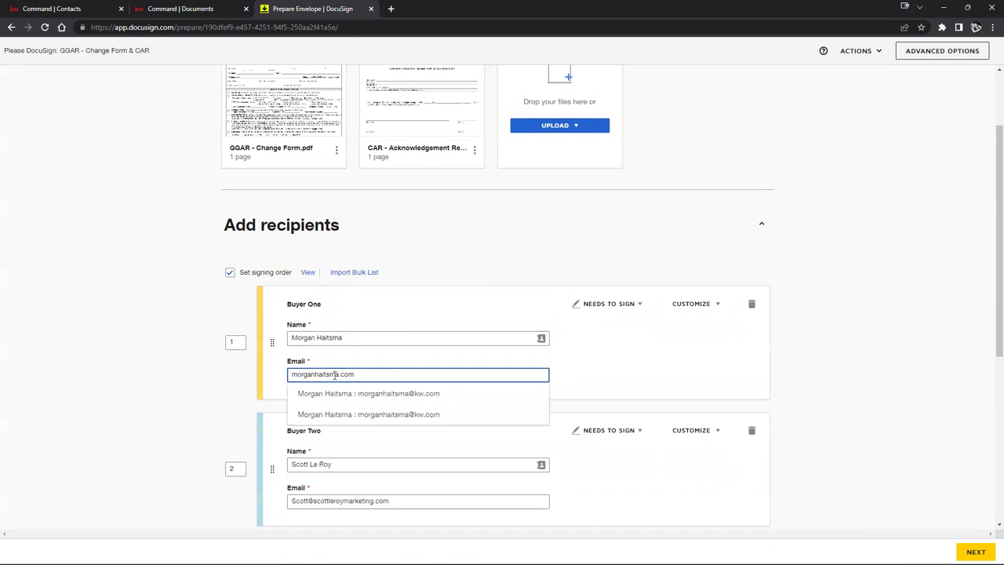
type("w")
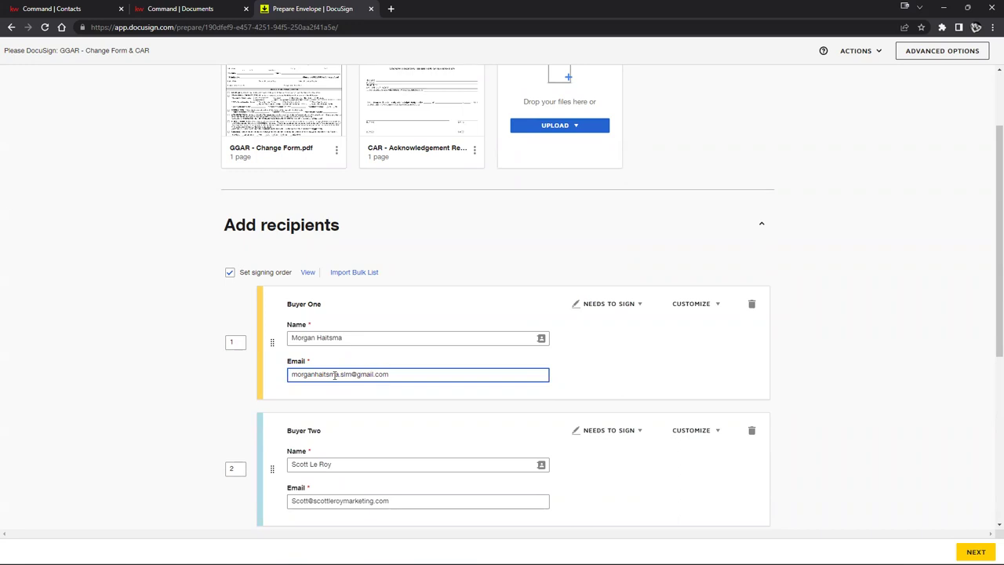
left_click(974, 552)
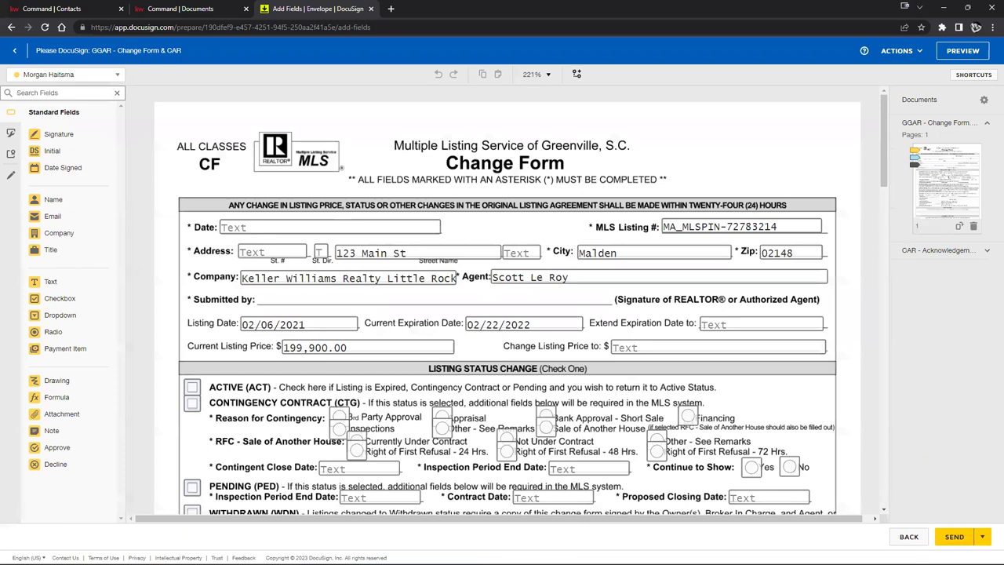
Step: Send the GGAR - Change Form & CAR envelope and close the stray new browser tab
left_click(959, 541)
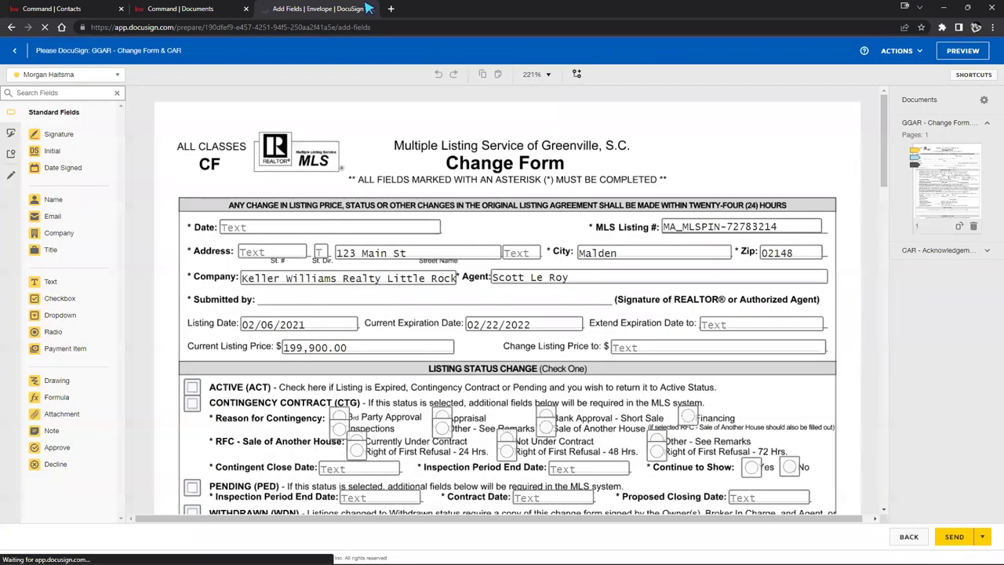
left_click(391, 8)
left_click_drag(392, 9, 628, 9)
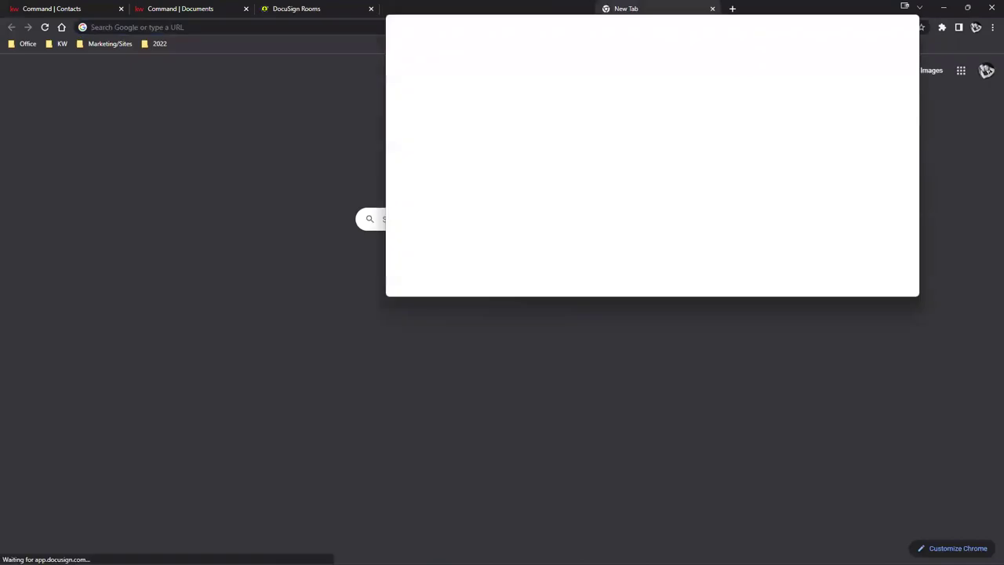
key("ctrl+w")
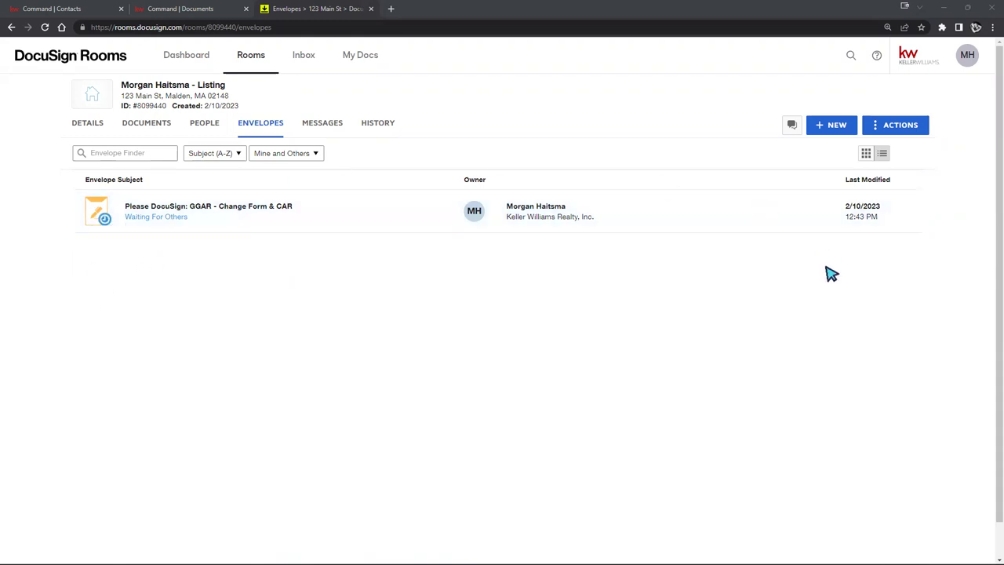
Step: Open the sent envelope's details to review its recipients
left_click(245, 218)
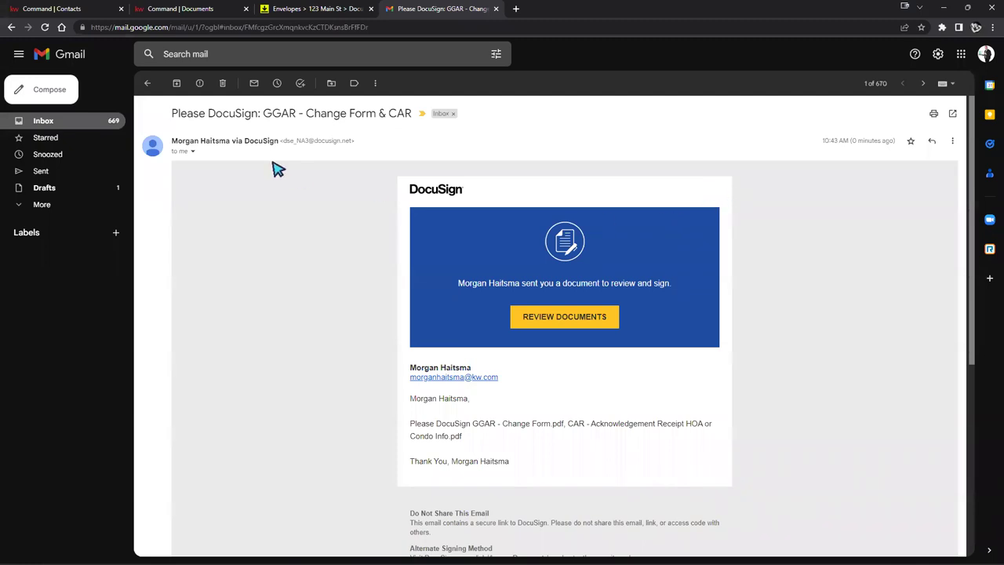
Step: Open the GGAR Change Form & CAR signing page from the DocuSign request email's REVIEW DOCUMENTS
left_click_drag(173, 114, 413, 117)
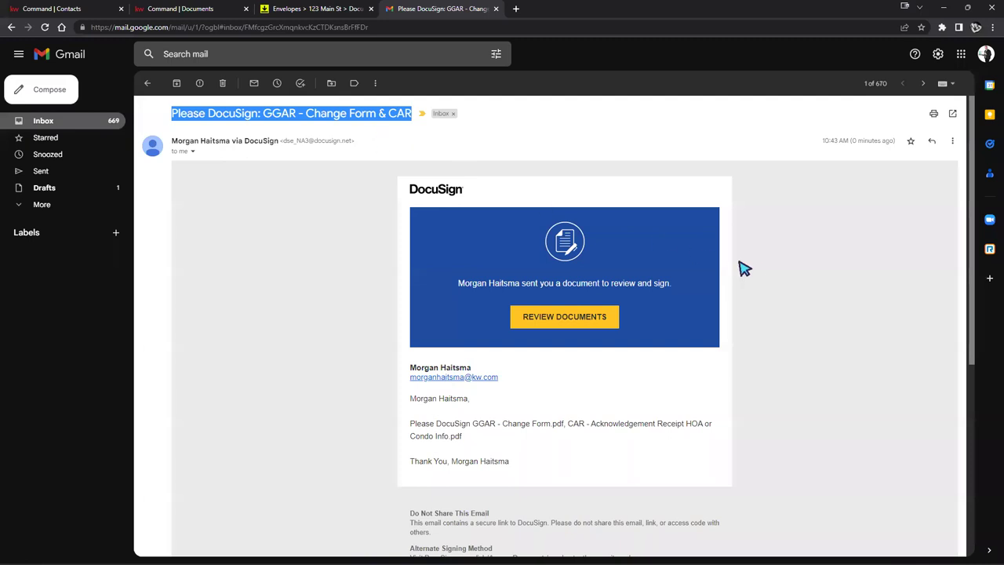
scroll(768, 265, "down", 1)
scroll(767, 265, "up", 1)
left_click(600, 317)
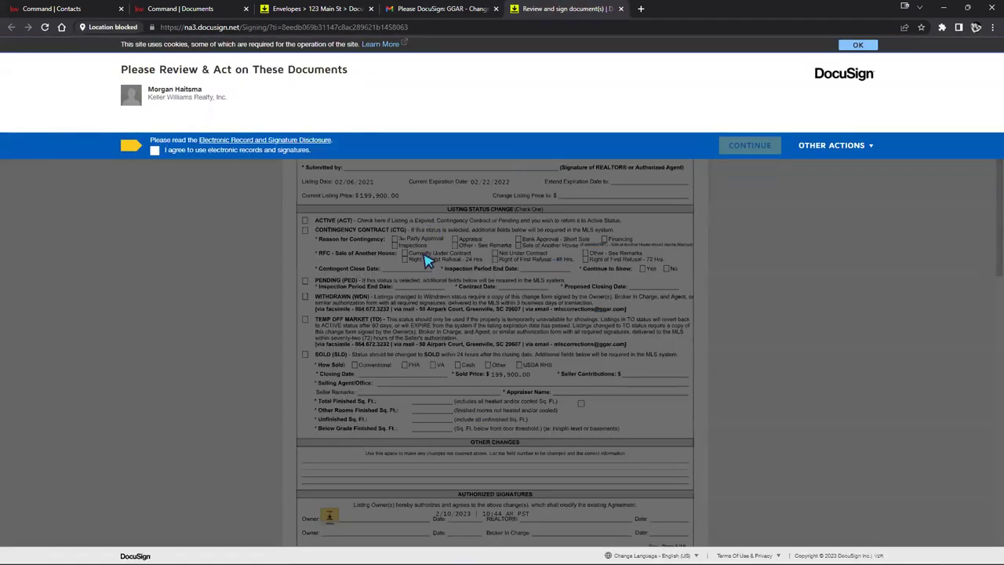
Step: Accept electronic records, start the envelope, and bring up signature adoption for the Acknowledgement's buyer line
left_click(154, 152)
left_click(751, 147)
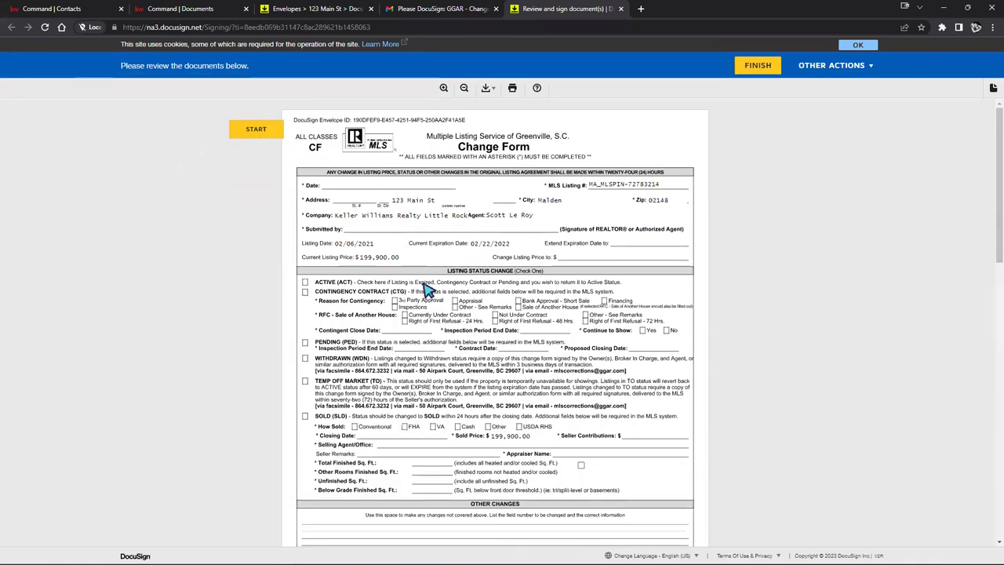
left_click(249, 131)
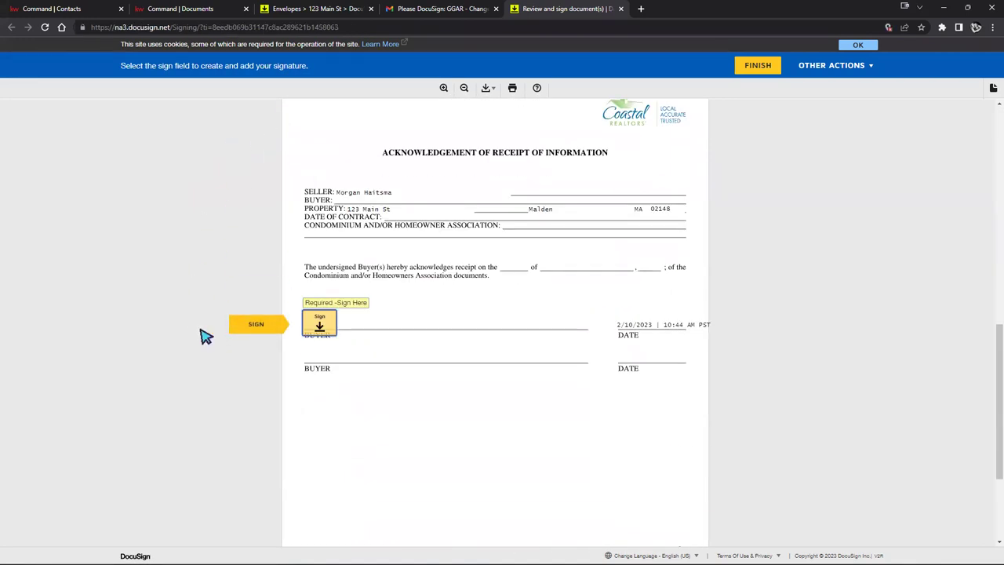
left_click(320, 324)
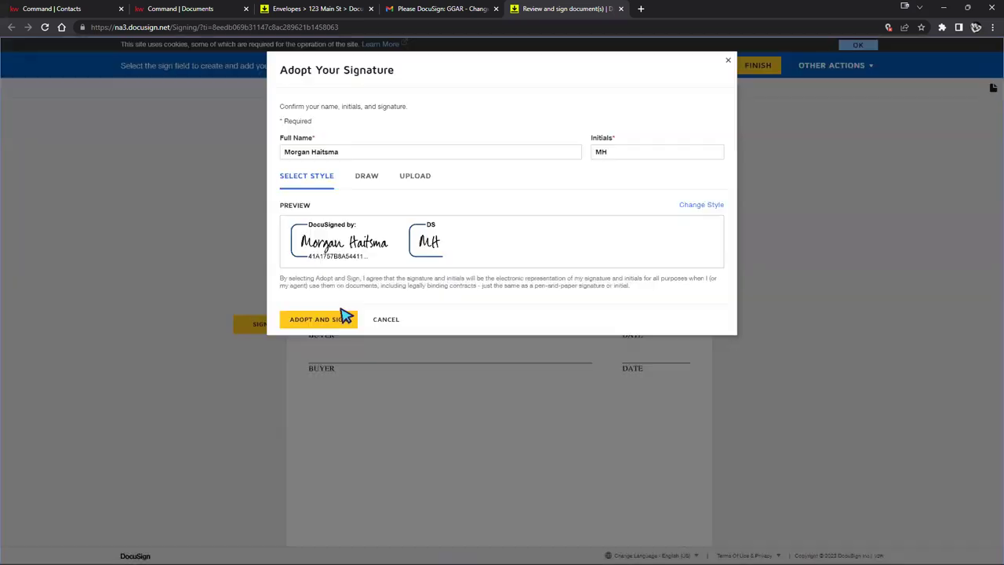
Step: Adopt the signature onto the Acknowledgement's buyer line, dated 2/10/2023, and review the signed pages
left_click(345, 317)
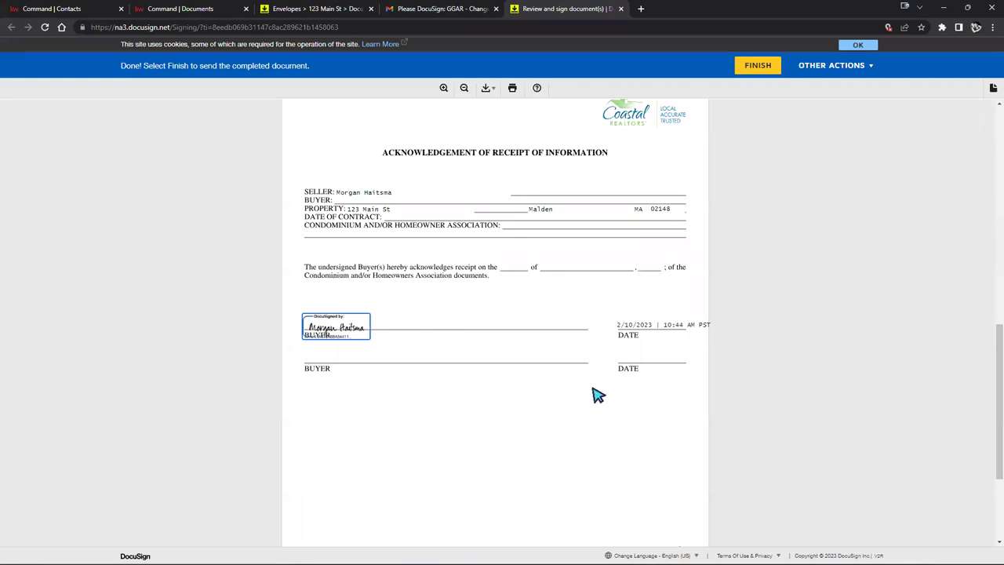
scroll(741, 368, "up", 2)
scroll(745, 376, "up", 1)
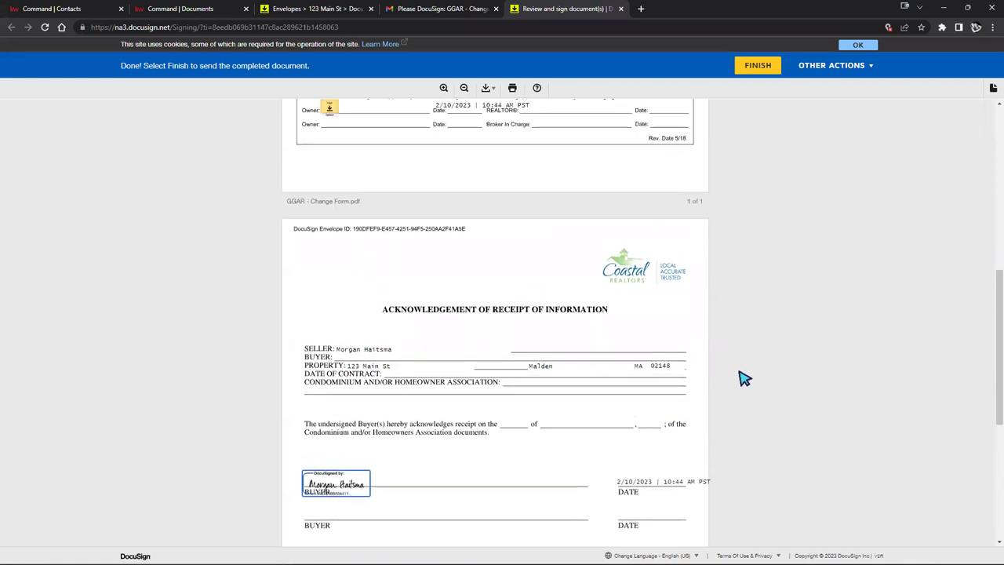
scroll(745, 379, "down", 1)
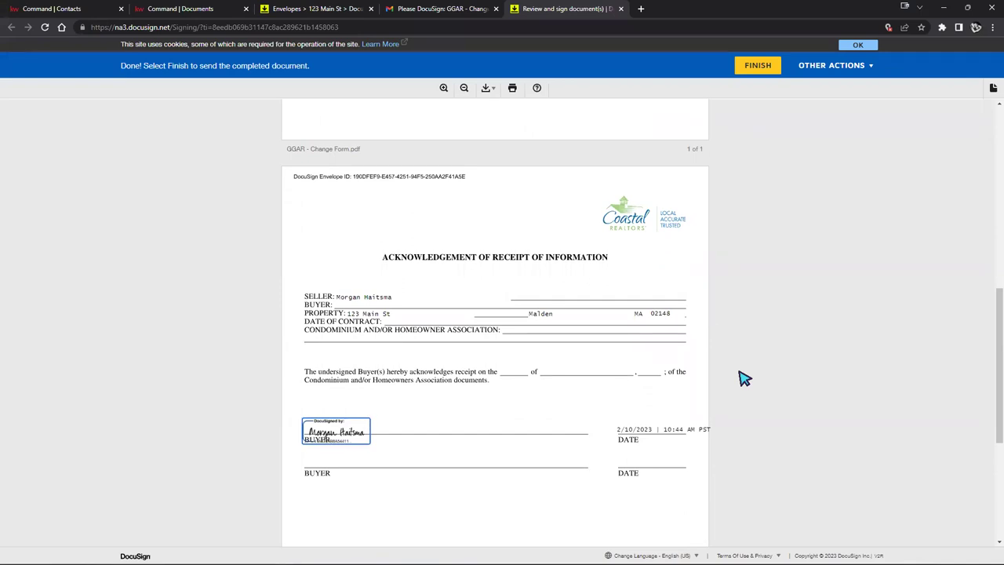
scroll(745, 379, "up", 1)
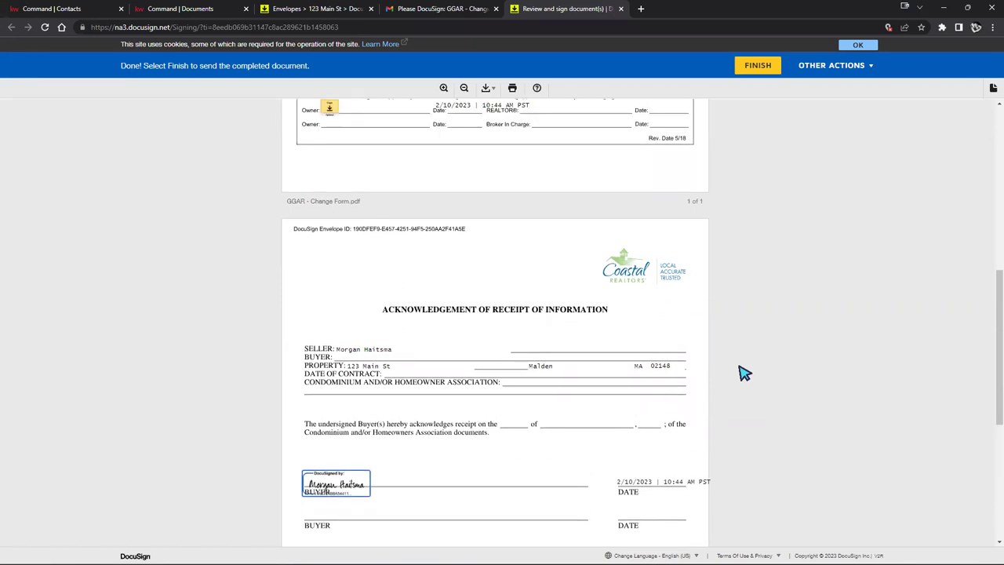
scroll(744, 374, "down", 1)
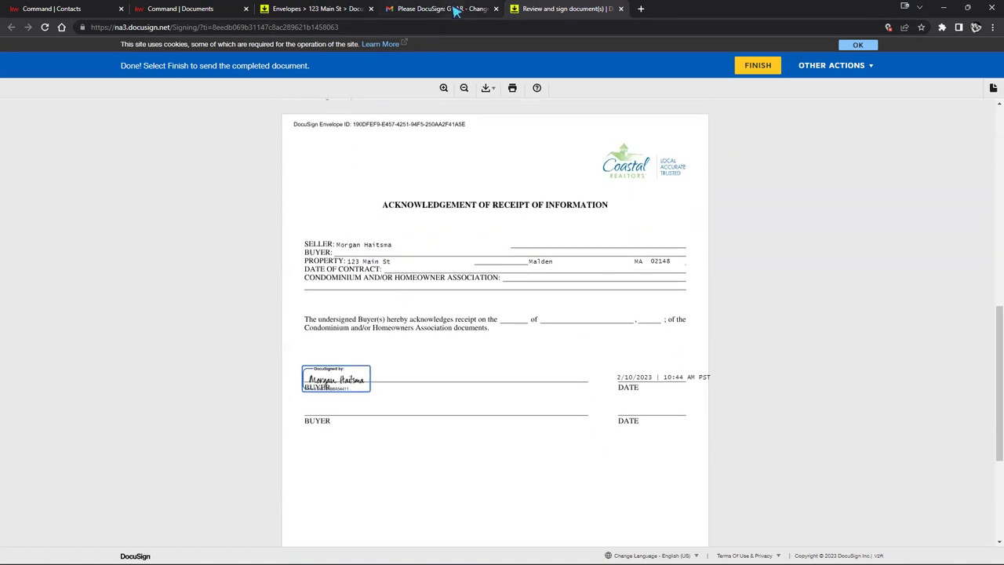
Step: Glance back at the request email, then finish signing and submit the envelope
left_click(453, 8)
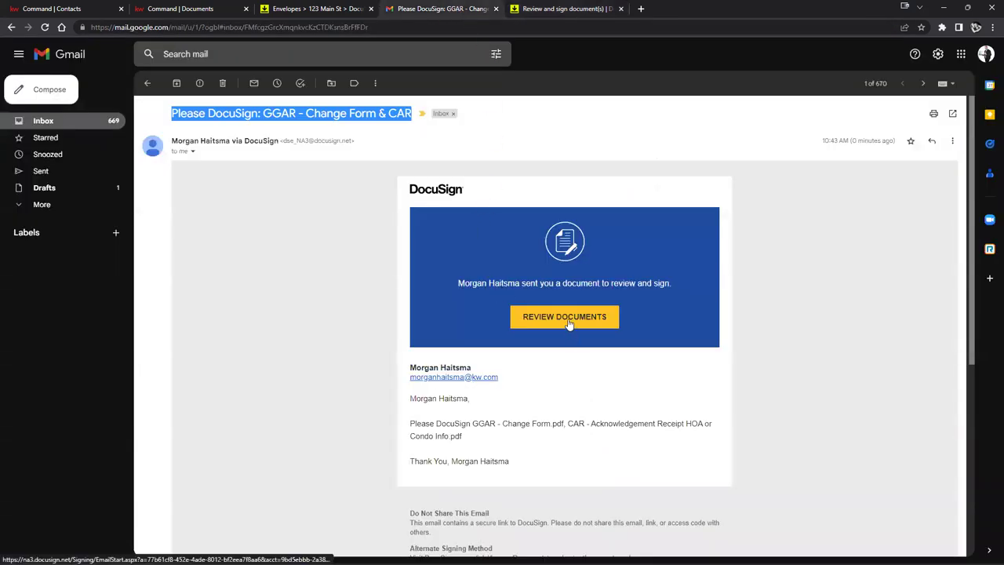
left_click(560, 10)
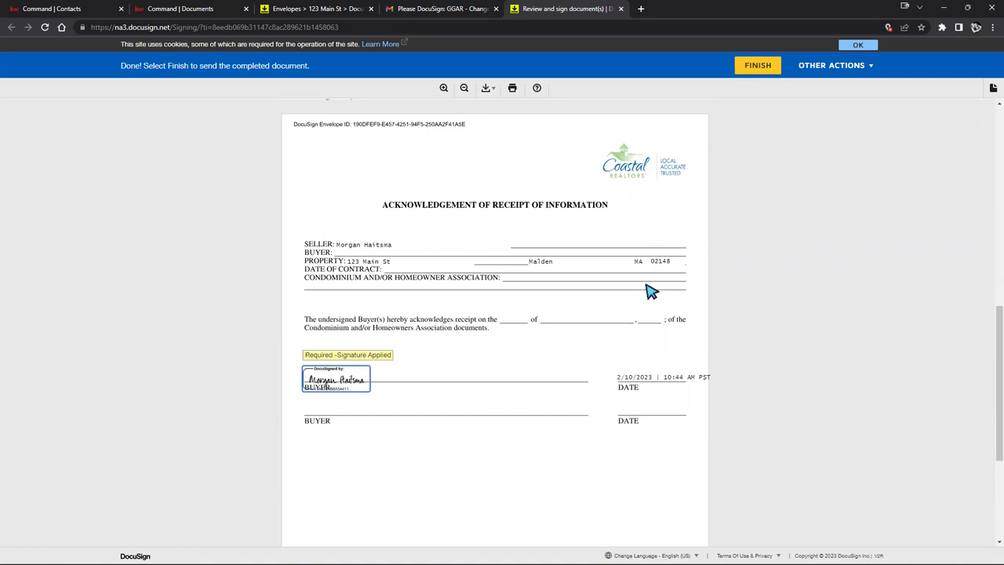
scroll(395, 366, "up", 10)
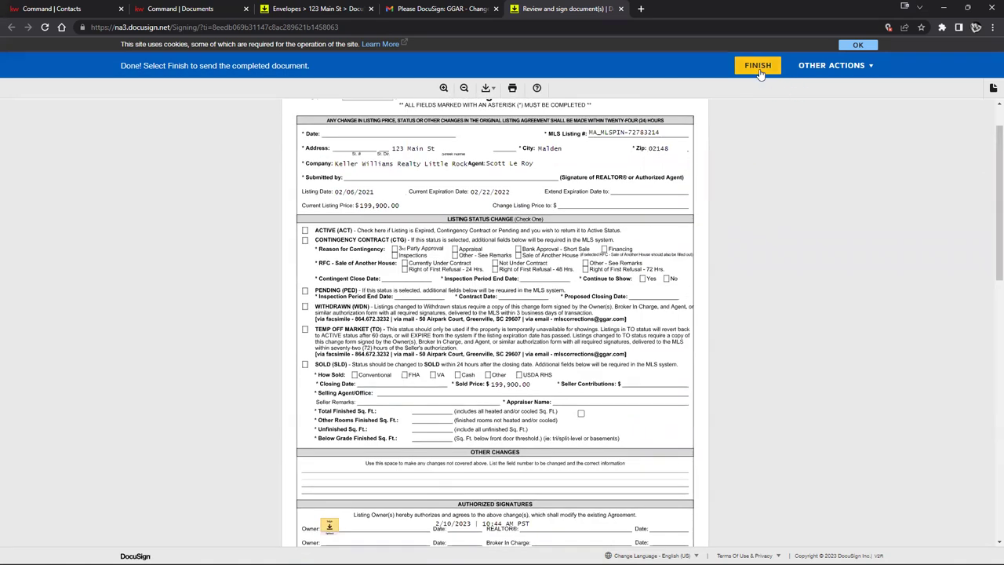
left_click(761, 68)
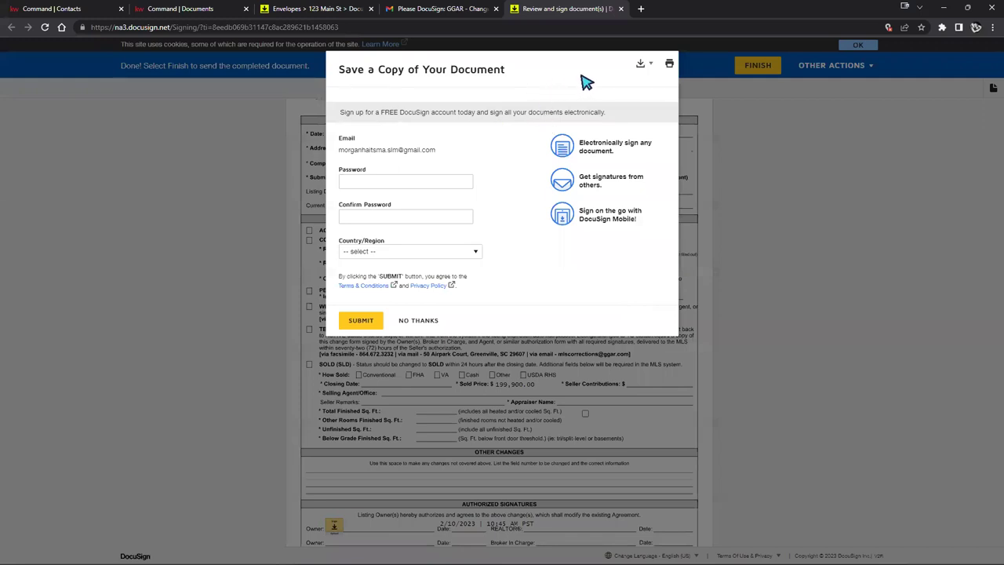
Step: Download the signed documents as a Combined PDF and open the file to check it
left_click(642, 67)
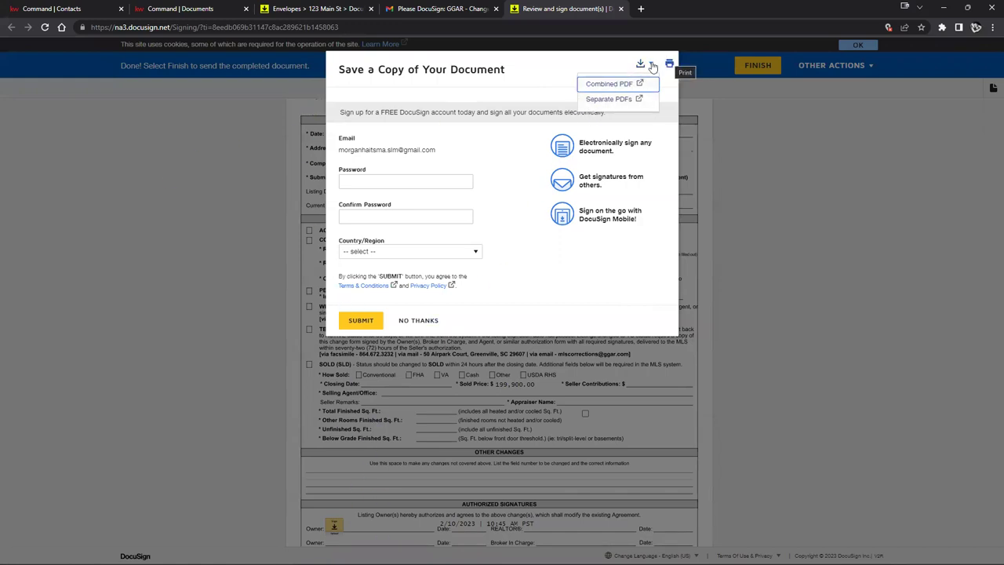
left_click(608, 84)
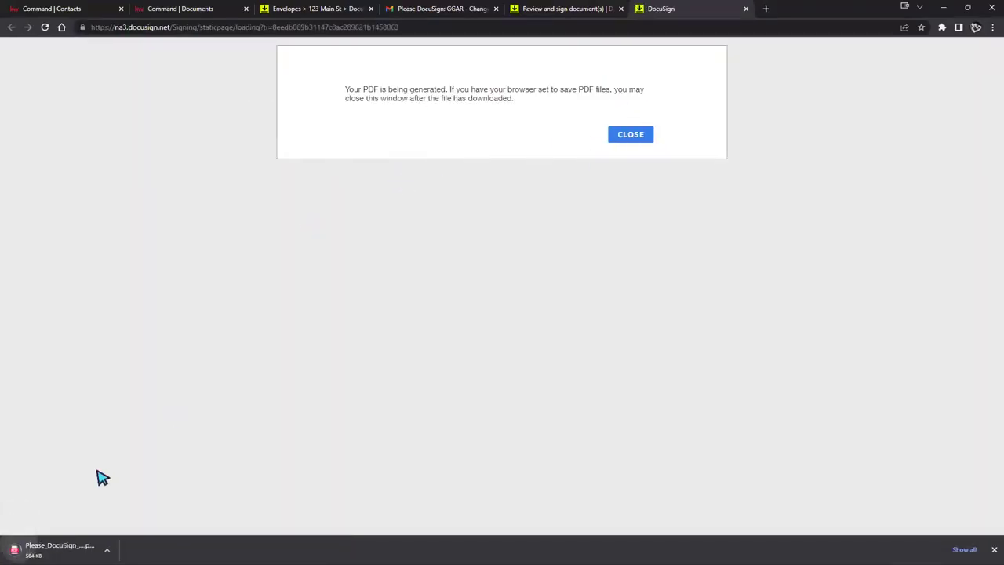
left_click(60, 550)
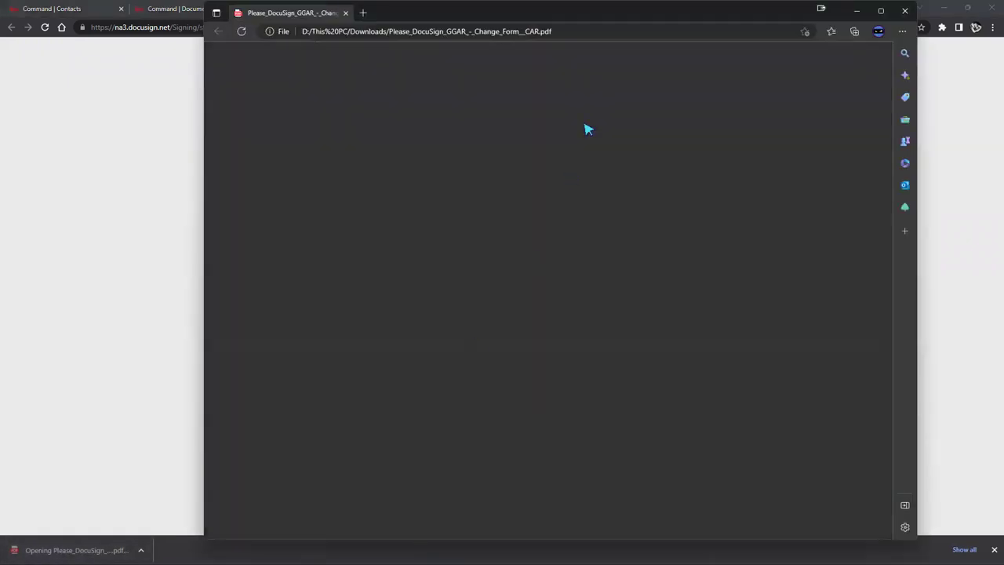
scroll(619, 131, "down", 5)
scroll(628, 137, "down", 3)
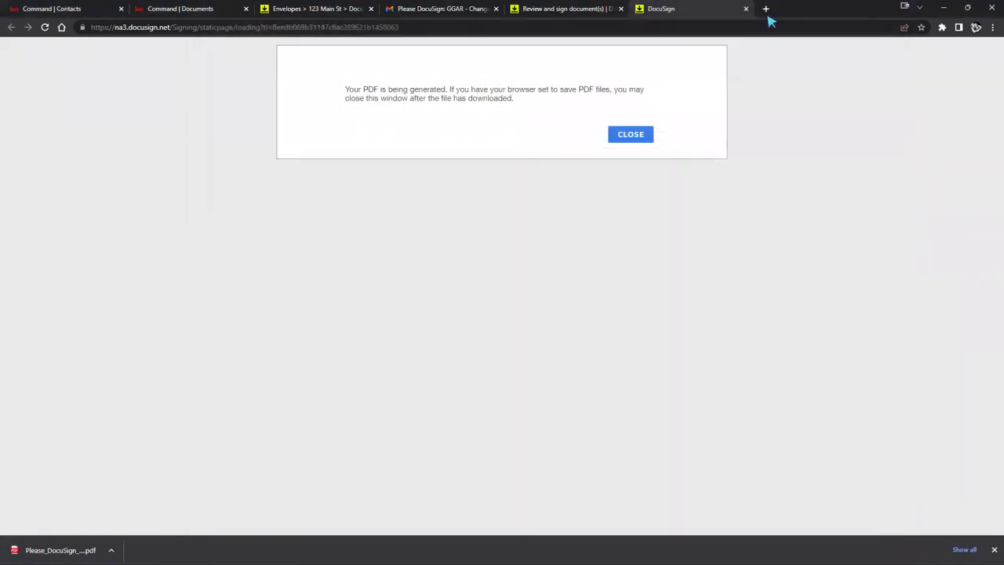
Step: Close the PDF generation and finished signing tabs, returning to the envelope details in DocuSign Rooms
left_click(587, 10)
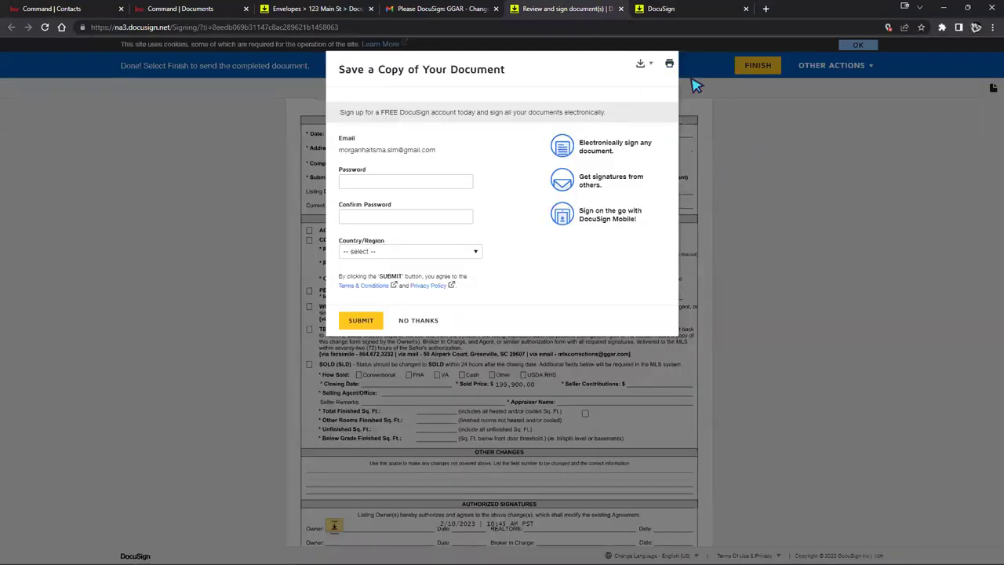
left_click(685, 9)
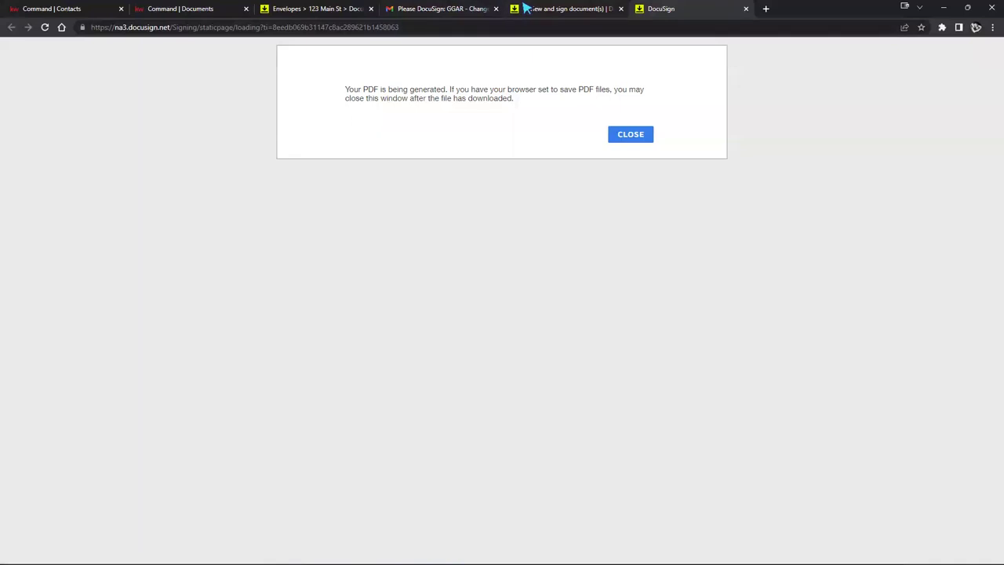
mouse_move(527, 7)
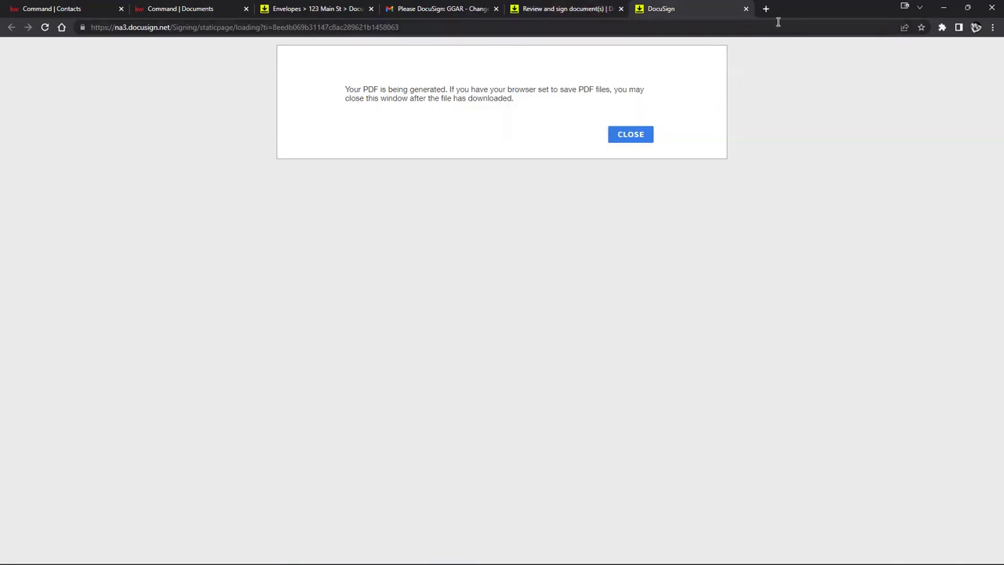
left_click(746, 9)
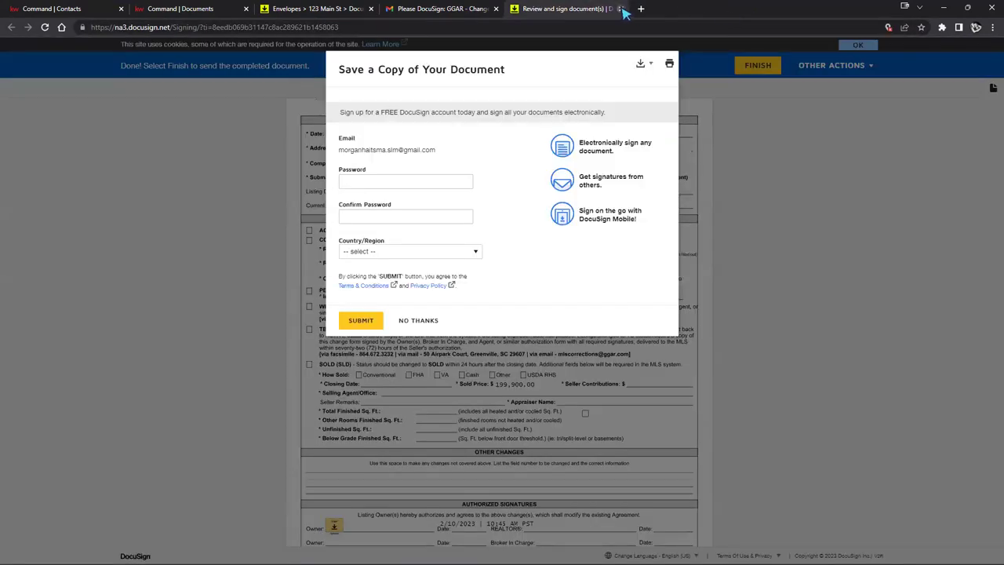
left_click(621, 8)
left_click(328, 10)
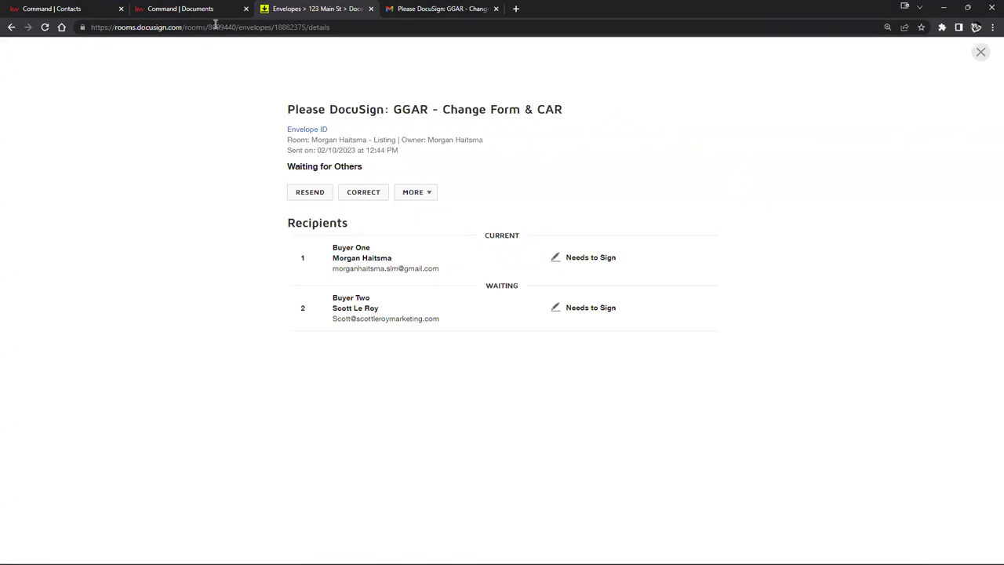
Step: Reload and reopen the envelope so it shows Buyer One signed on 02/10/2023 and Buyer Two pending
left_click(46, 29)
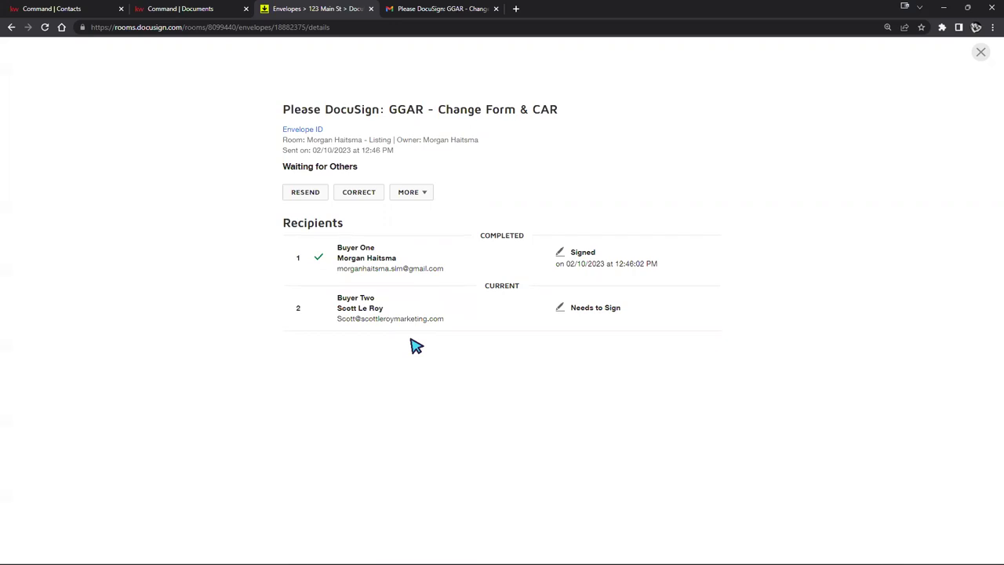
left_click(980, 52)
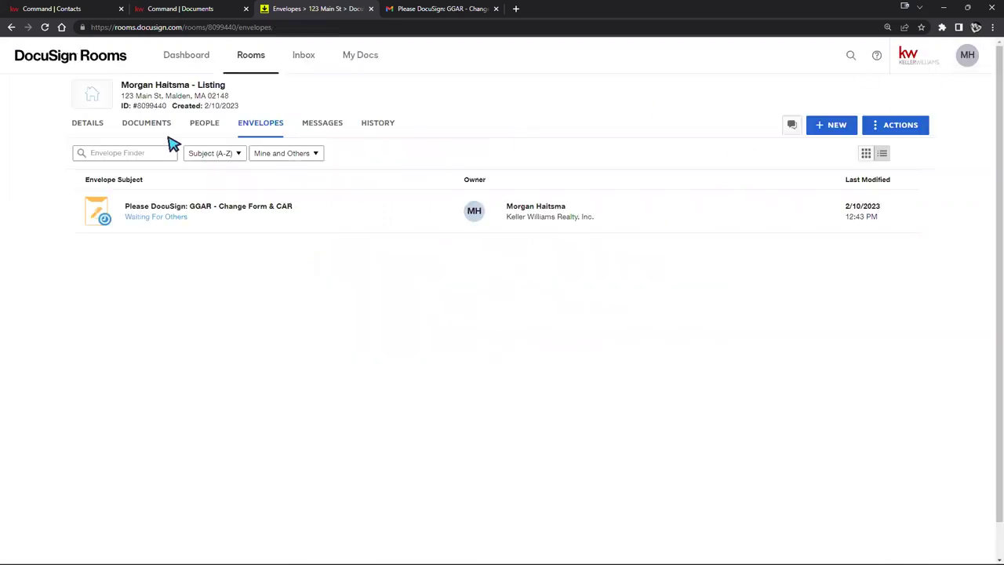
left_click(146, 211)
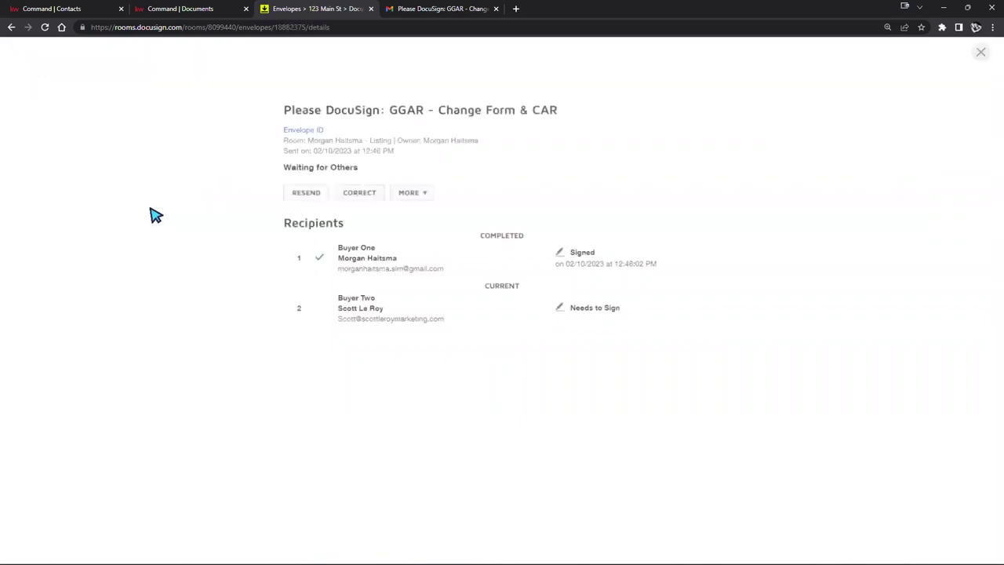
Step: Start correcting the GGAR - Change Form & CAR envelope and continue past the recipients to field placement
left_click(356, 193)
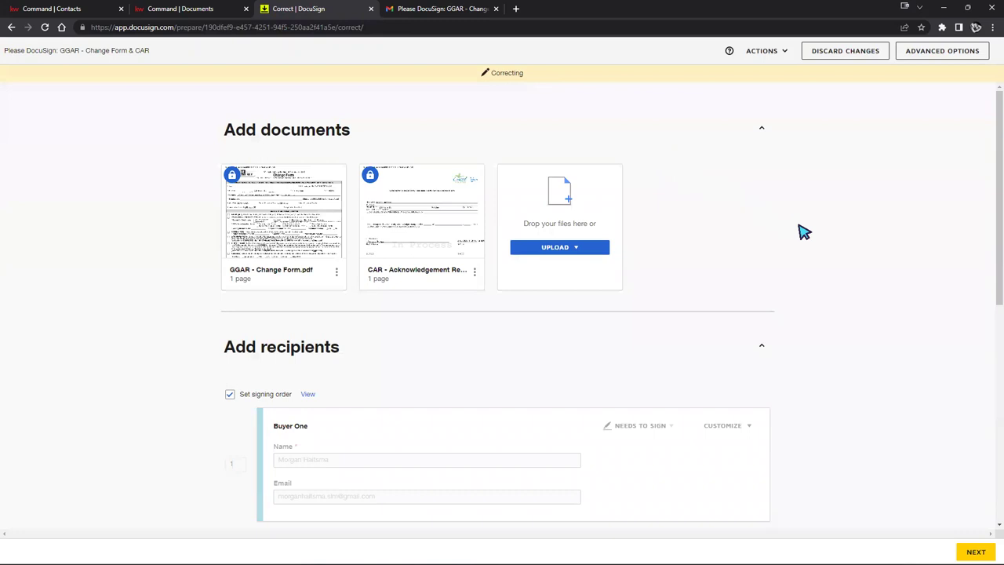
scroll(816, 243, "down", 2)
scroll(831, 255, "down", 1)
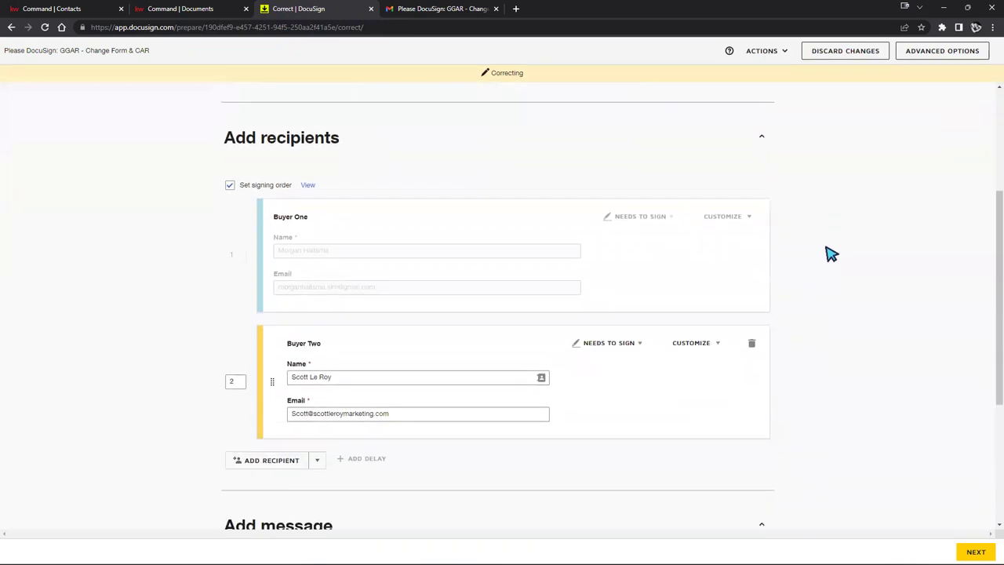
scroll(830, 255, "down", 1)
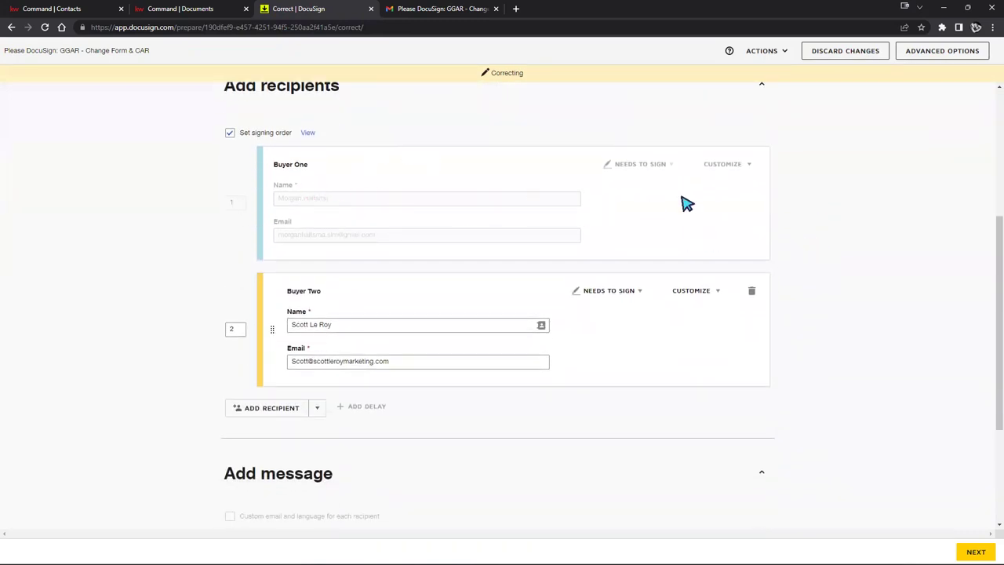
scroll(706, 161, "down", 3)
left_click(976, 551)
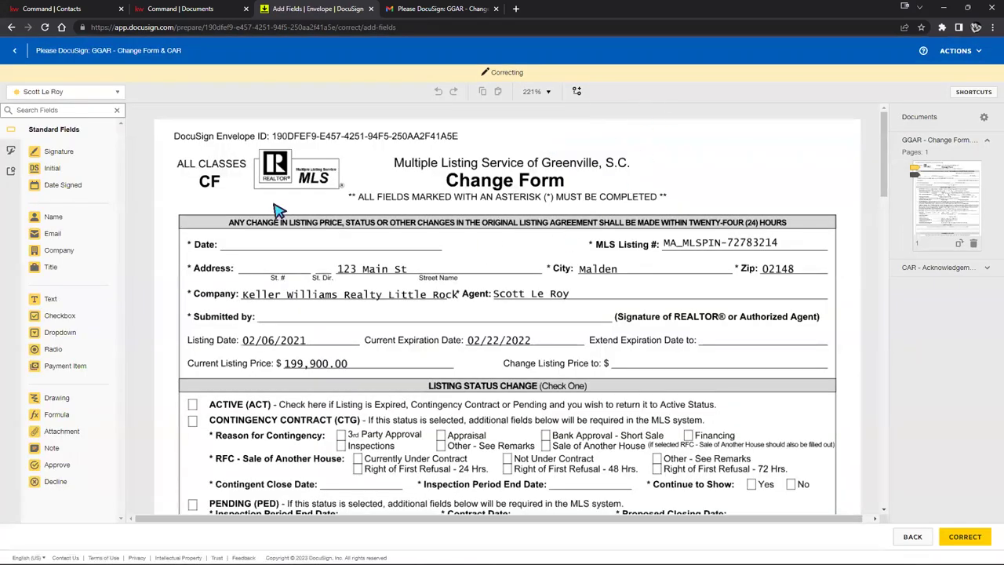
Step: Place a smaller Initial field beside Extend Expiration Date for the second signer and send the correction
left_click(89, 93)
left_click(91, 92)
scroll(745, 451, "down", 2)
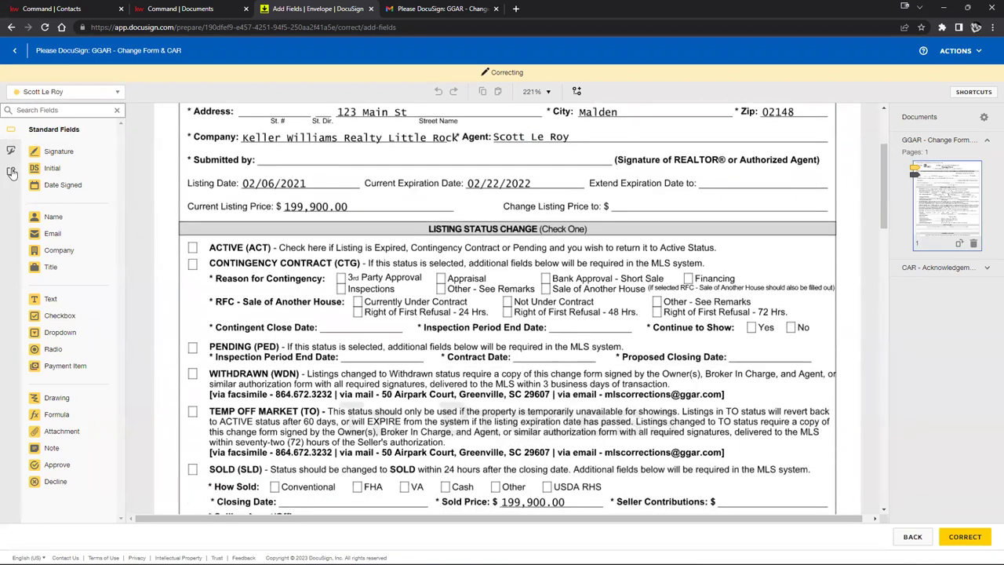
left_click_drag(52, 168, 630, 164)
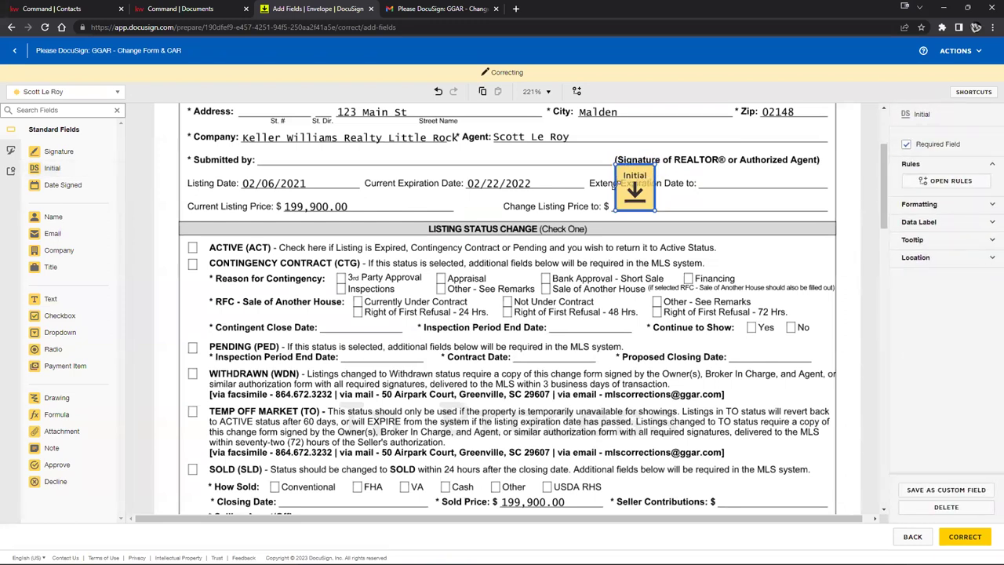
left_click_drag(659, 163, 635, 190)
left_click(965, 536)
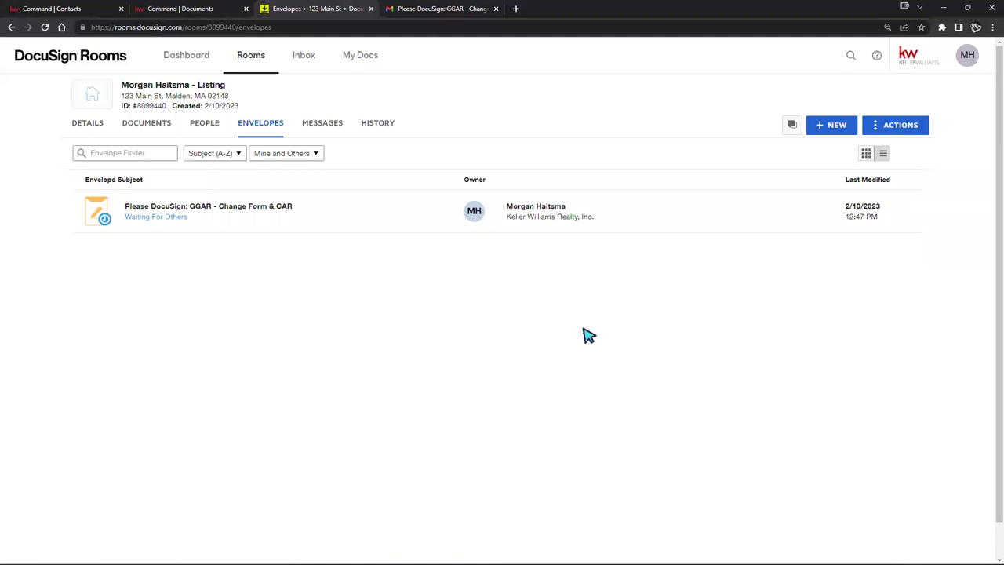
Step: Reopen the GGAR - Change Form & CAR envelope from the room's Envelopes list and start a correction
left_click(195, 127)
left_click(157, 125)
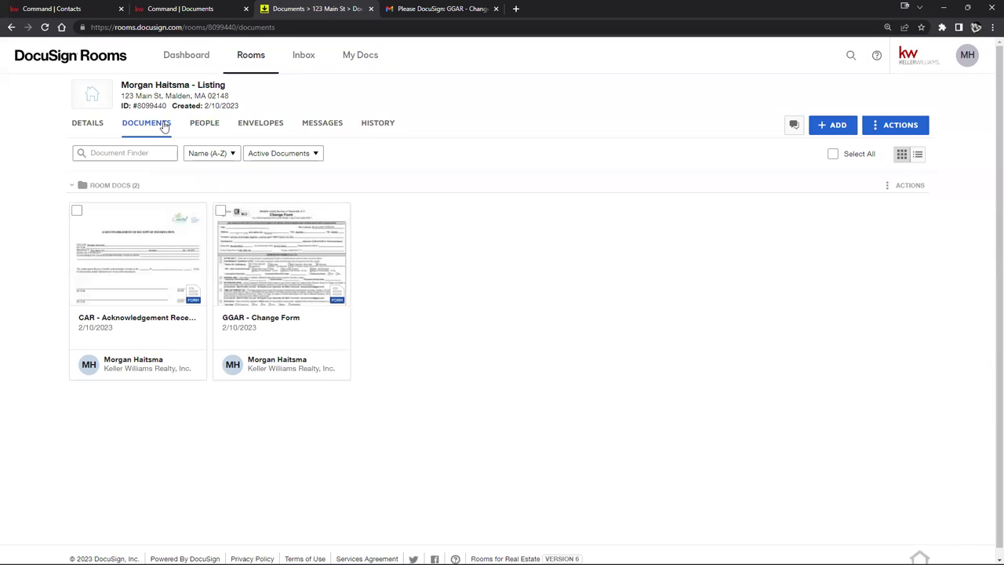
left_click(273, 131)
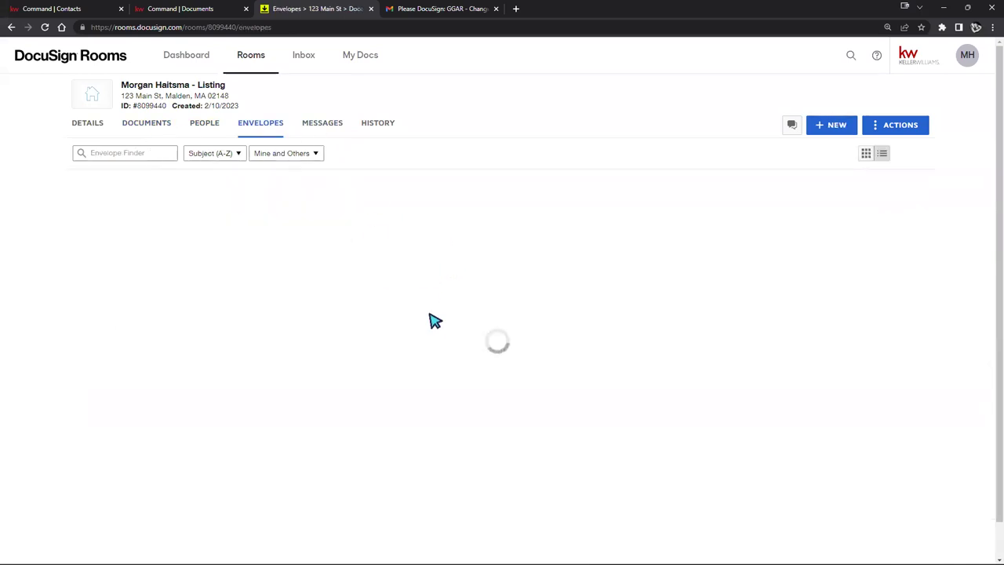
left_click(204, 205)
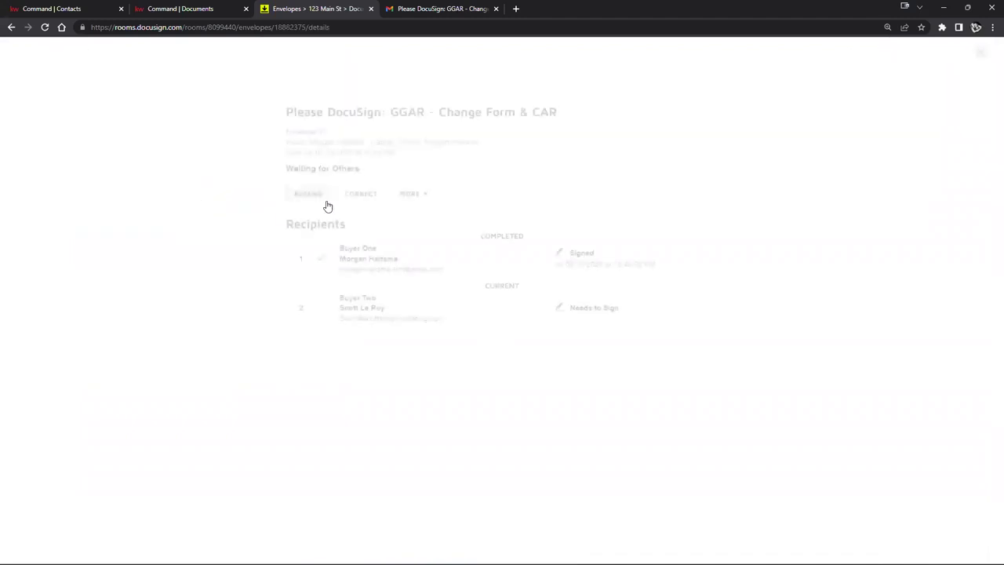
left_click(363, 194)
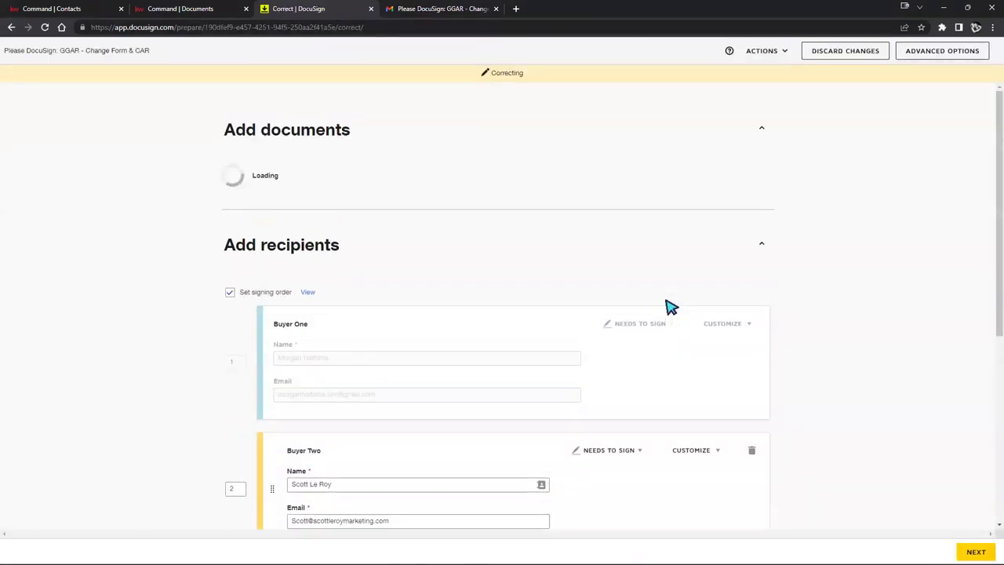
Step: Delete Buyer Two and their fields from the recipients, then send the corrected envelope
scroll(708, 345, "down", 3)
left_click(755, 290)
left_click(431, 165)
scroll(831, 329, "down", 1)
left_click(973, 551)
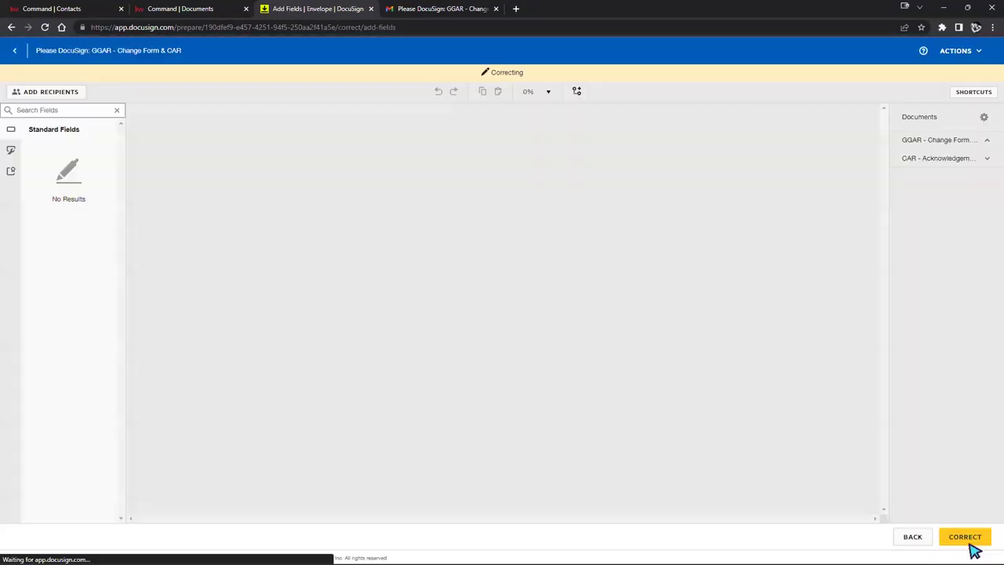
left_click(965, 538)
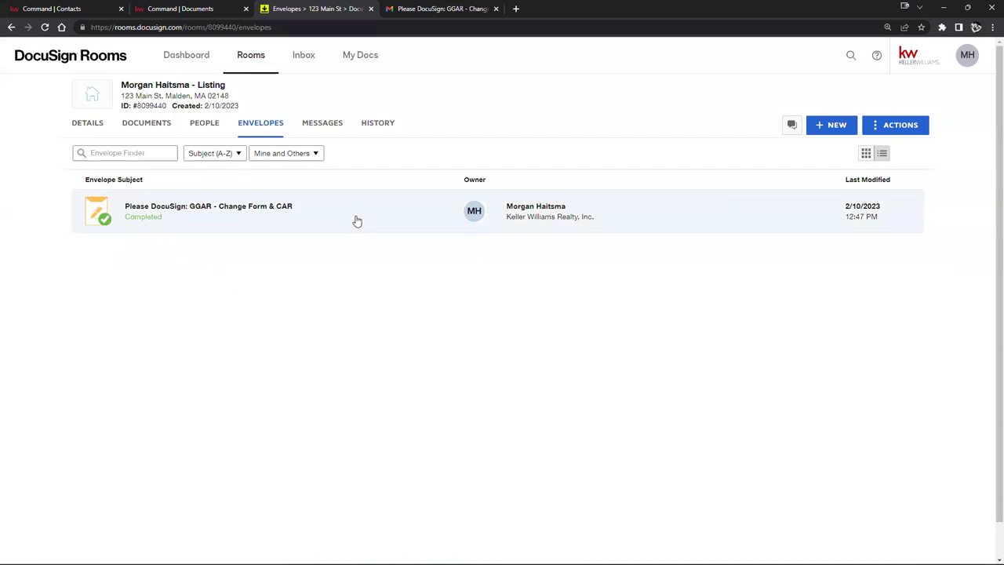
Step: Check the room's signed Change Form, CAR Acknowledgement and certification, then go to KW Command's documents
left_click(149, 125)
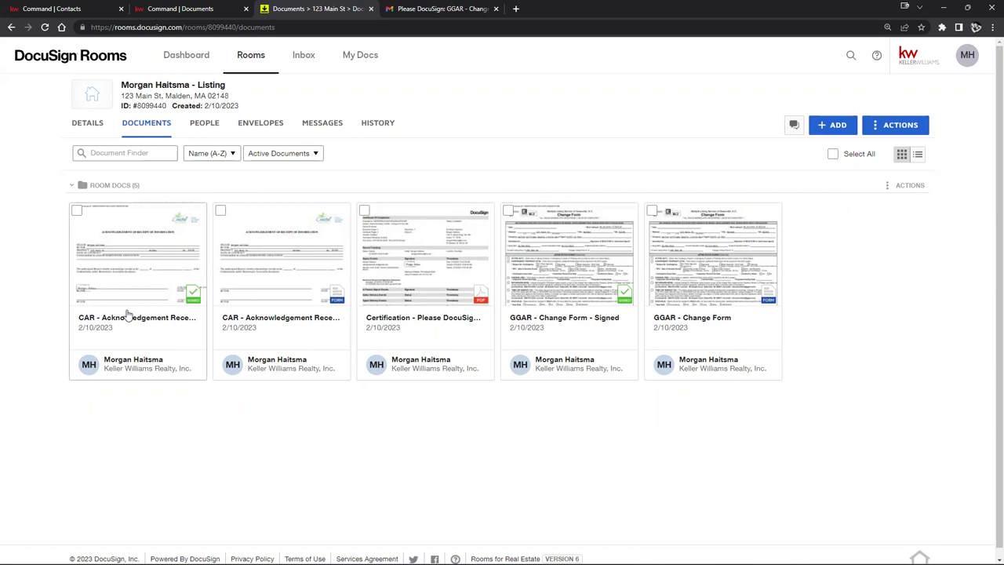
left_click(198, 10)
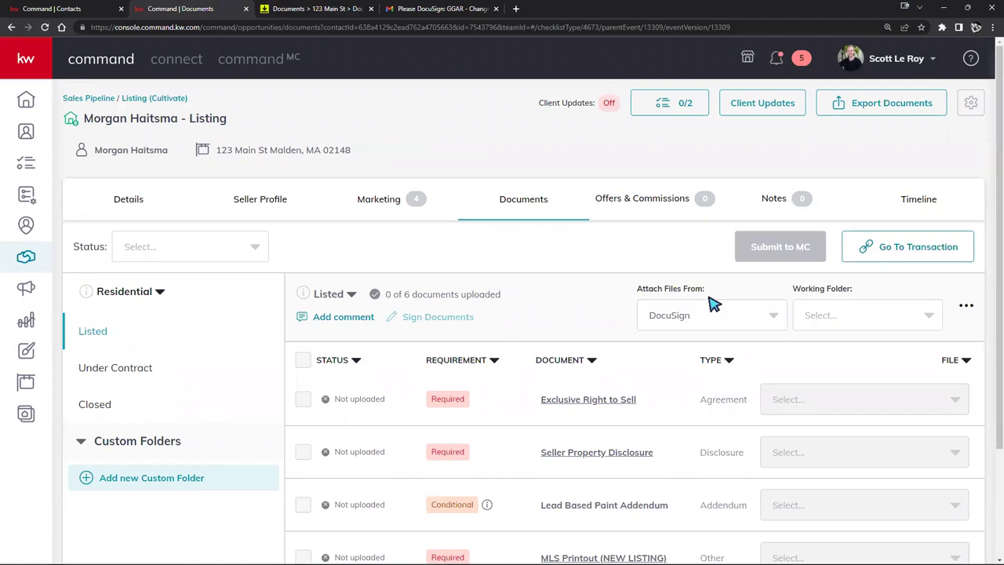
Step: Set the listing's Attach Files From source to DocuSign
left_click(692, 317)
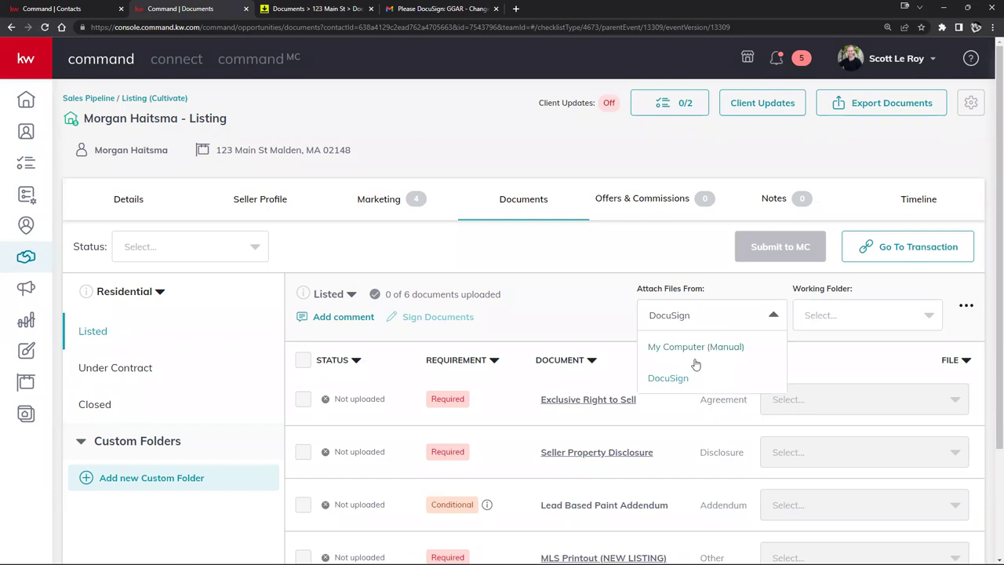
left_click(696, 347)
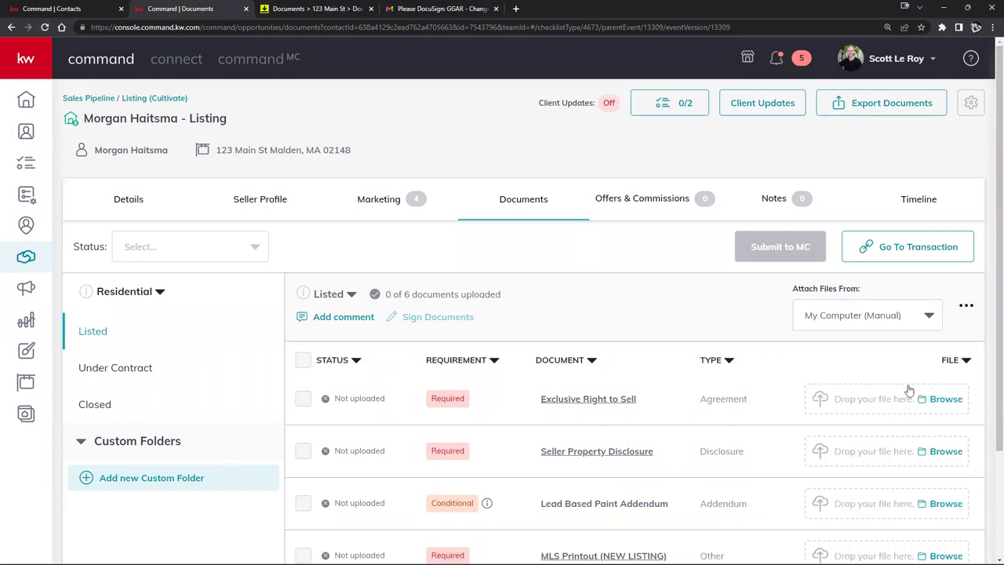
scroll(879, 330, "down", 2)
left_click(926, 213)
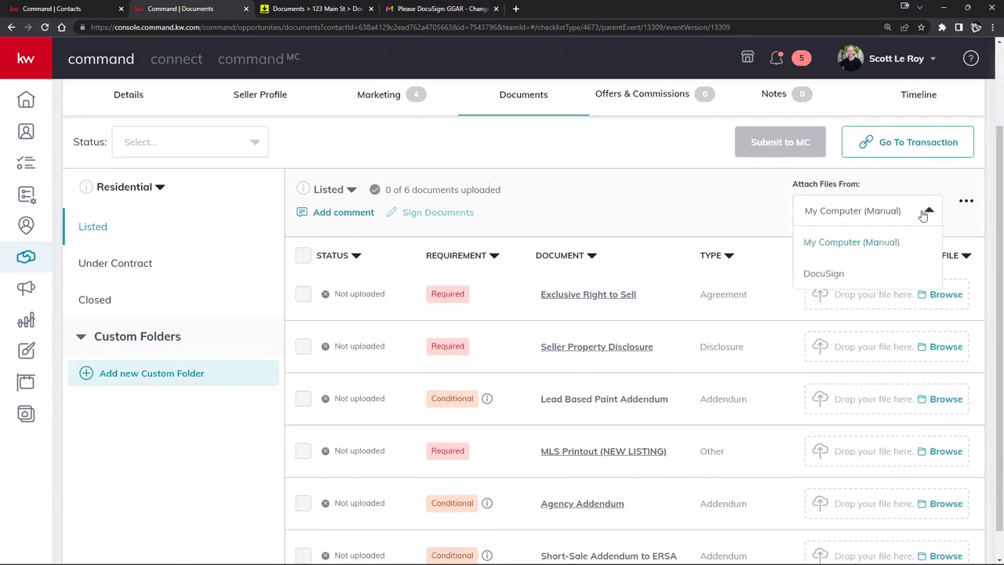
left_click(819, 273)
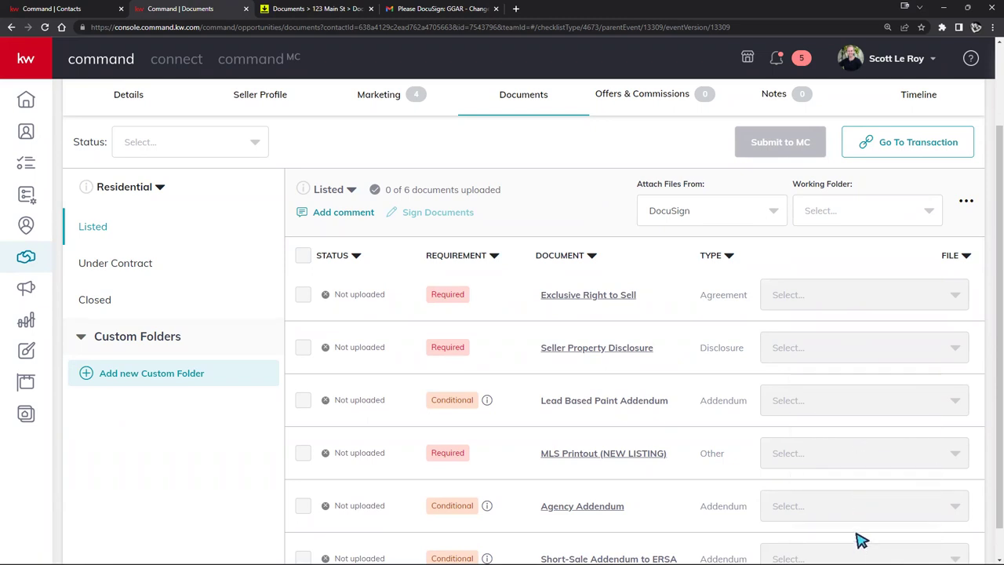
Step: After checking the DocuSign room's documents, choose Room Docs as the working folder
left_click(886, 218)
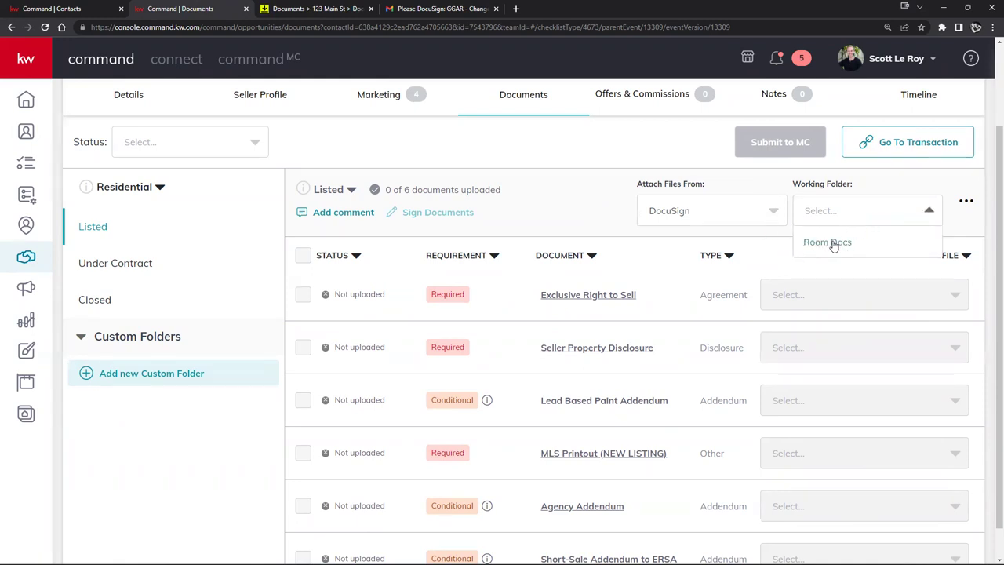
left_click(313, 9)
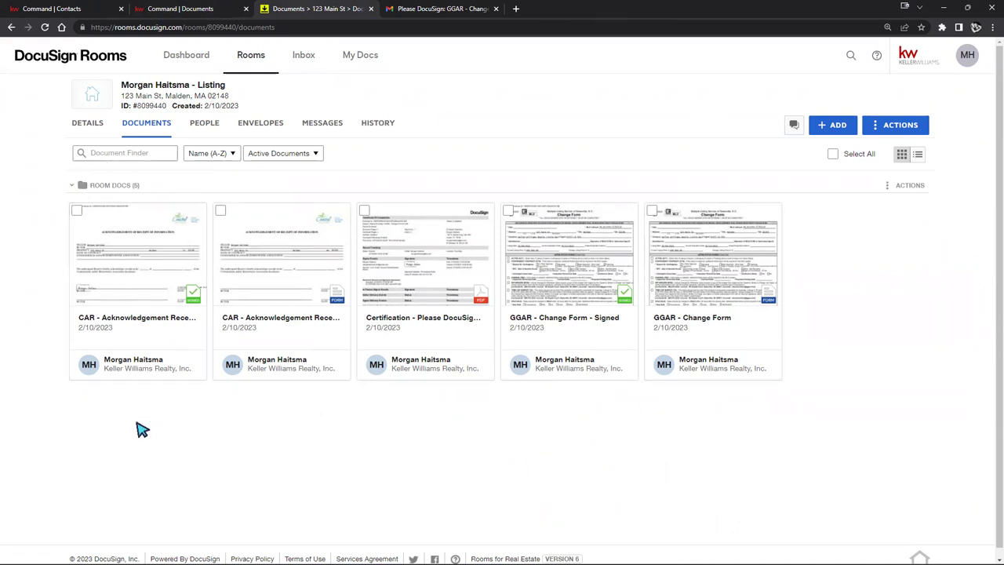
mouse_move(128, 302)
left_mouse_down()
mouse_move(154, 170)
mouse_move(135, 318)
left_mouse_up()
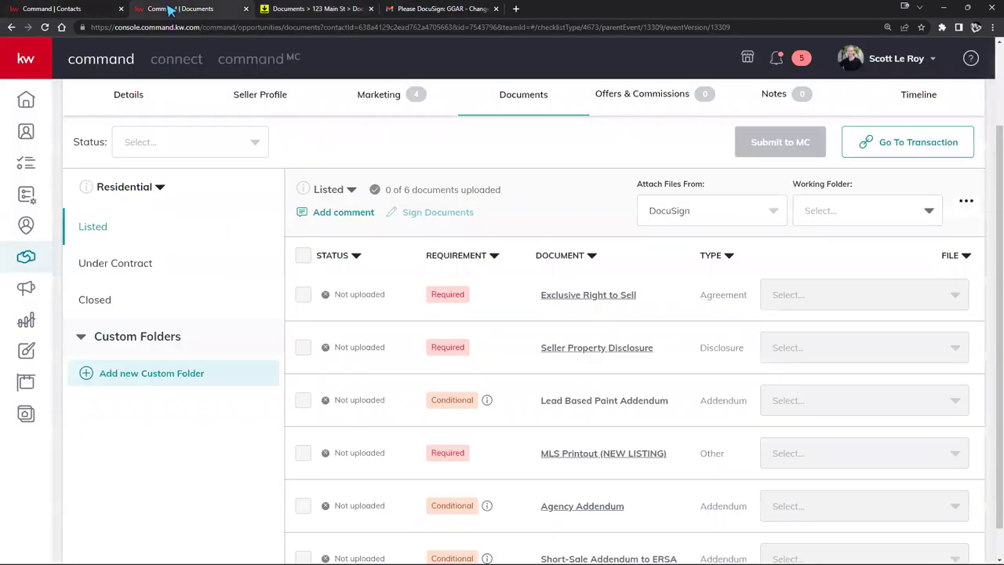
left_click(169, 9)
left_click(848, 207)
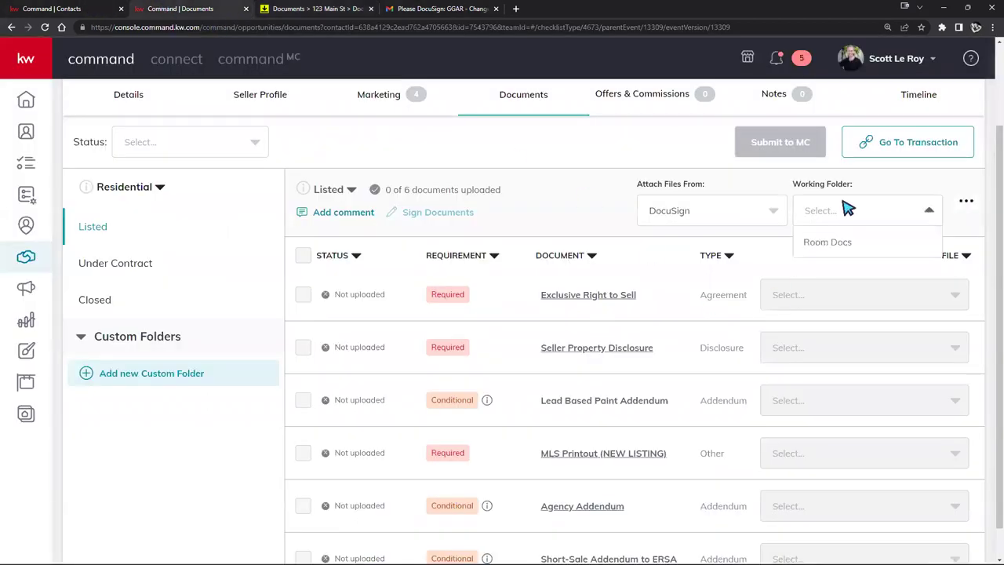
left_click(843, 247)
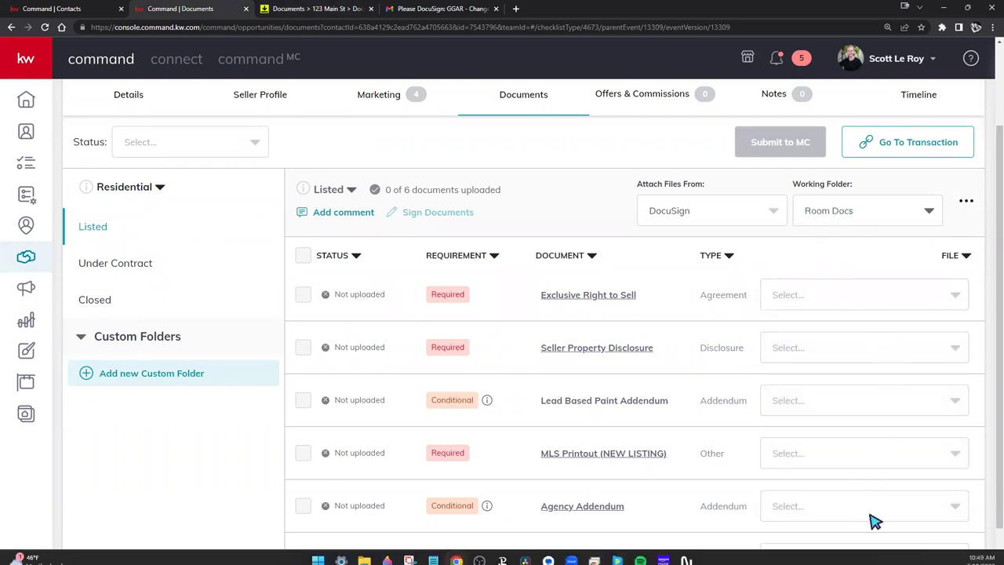
Step: Attach the signed CAR PDF to Exclusive Right to Sell and GGAR - Change Form - Signed.pdf to Seller Property Disclosure
left_click(945, 296)
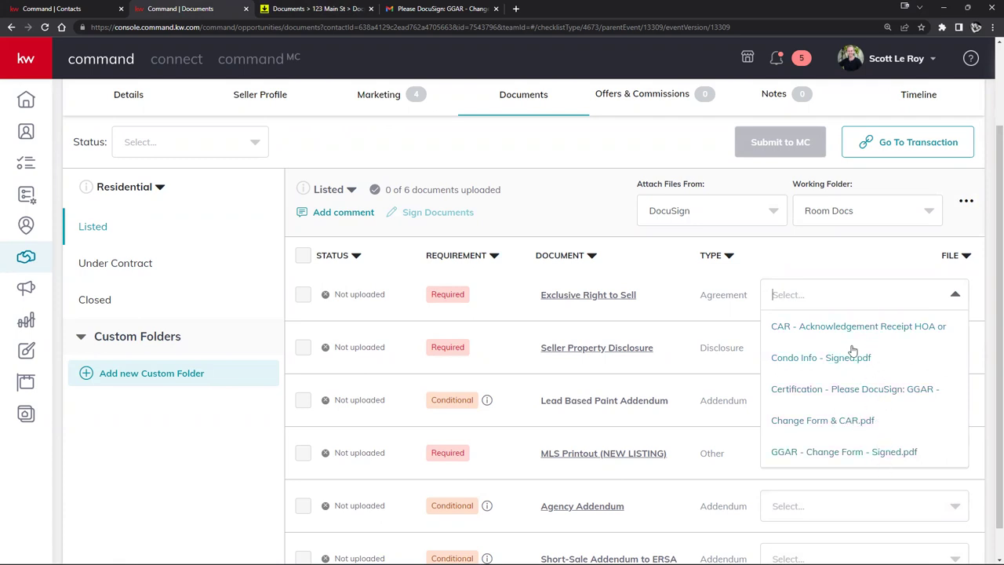
left_click(829, 354)
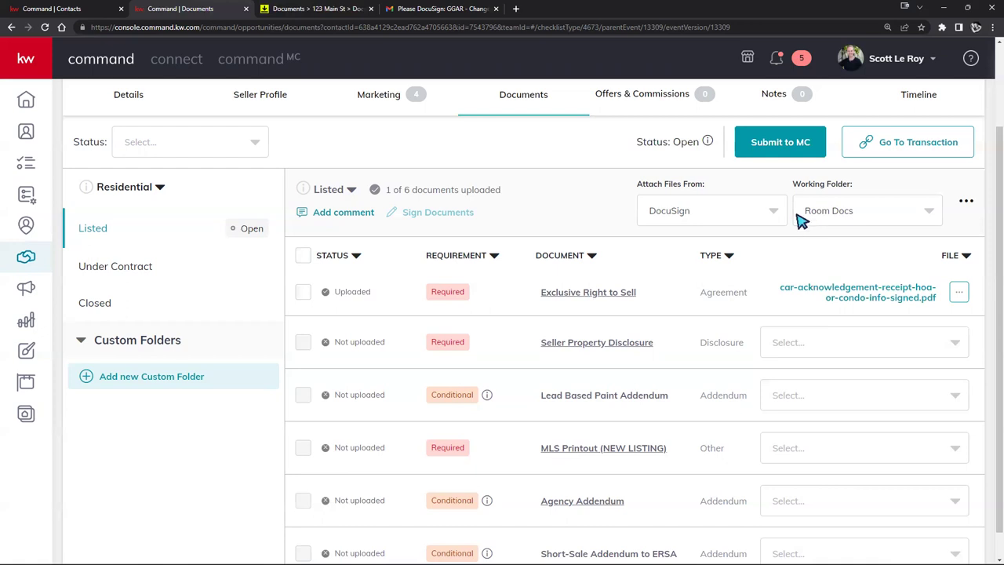
left_click(879, 341)
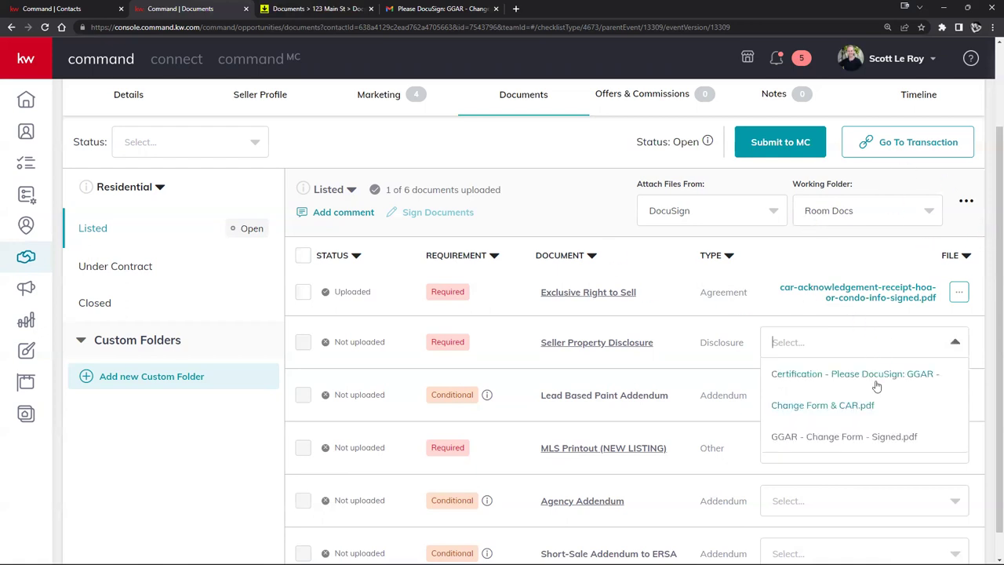
left_click(866, 442)
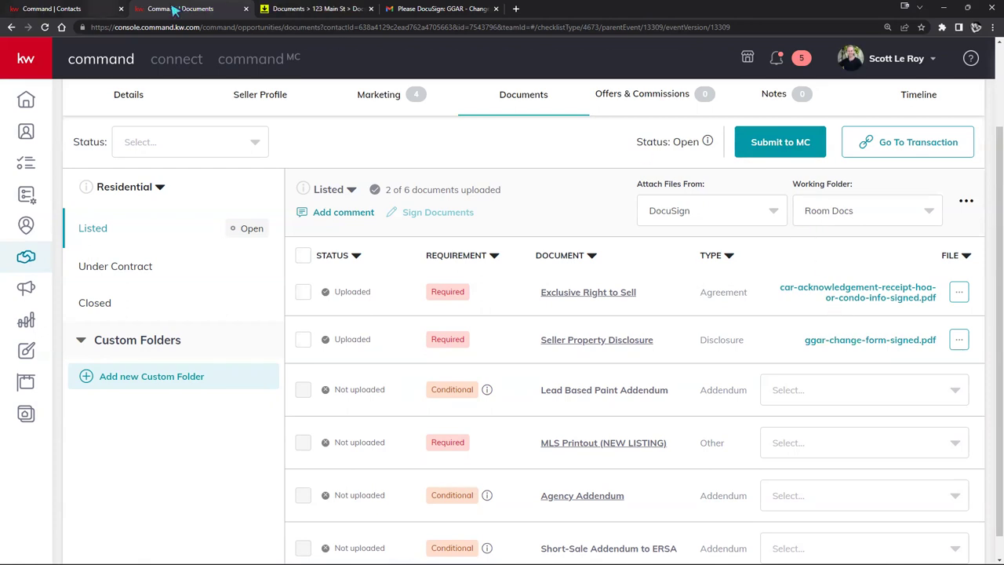
left_click(333, 9)
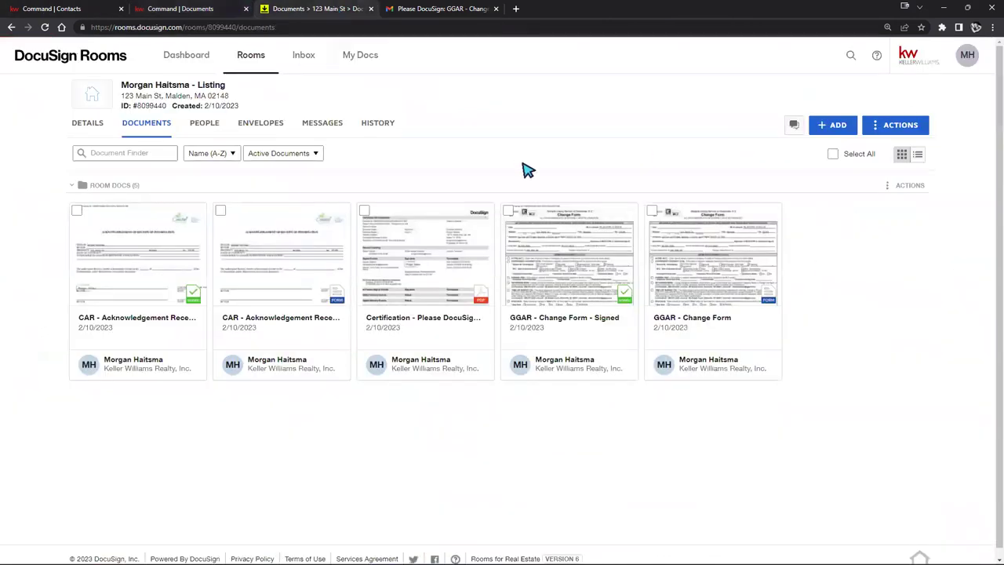